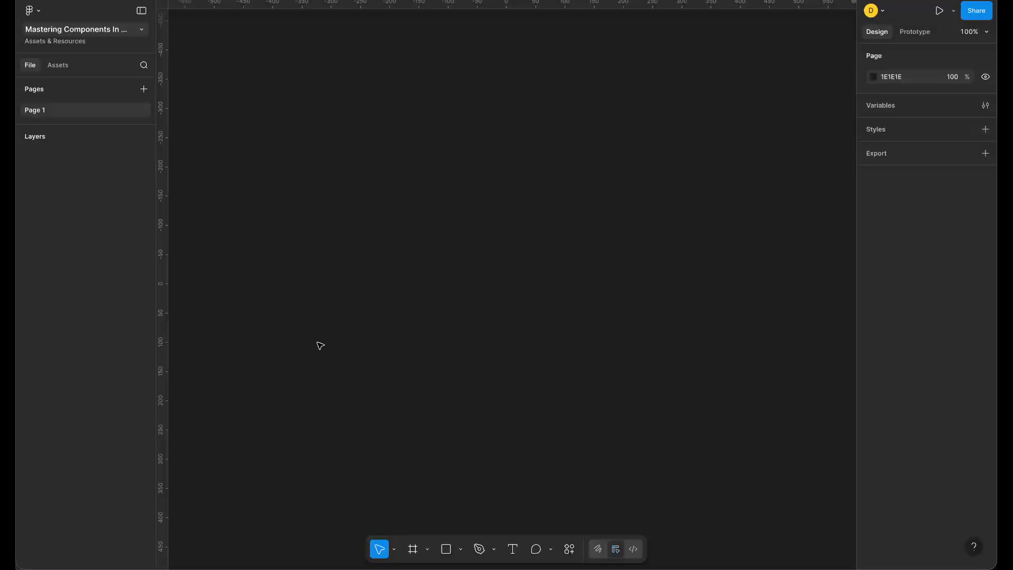
- Add a text layer reading "Button" on the empty canvas and shift it slightly up and to the right
{"action": "key", "text": "t"}
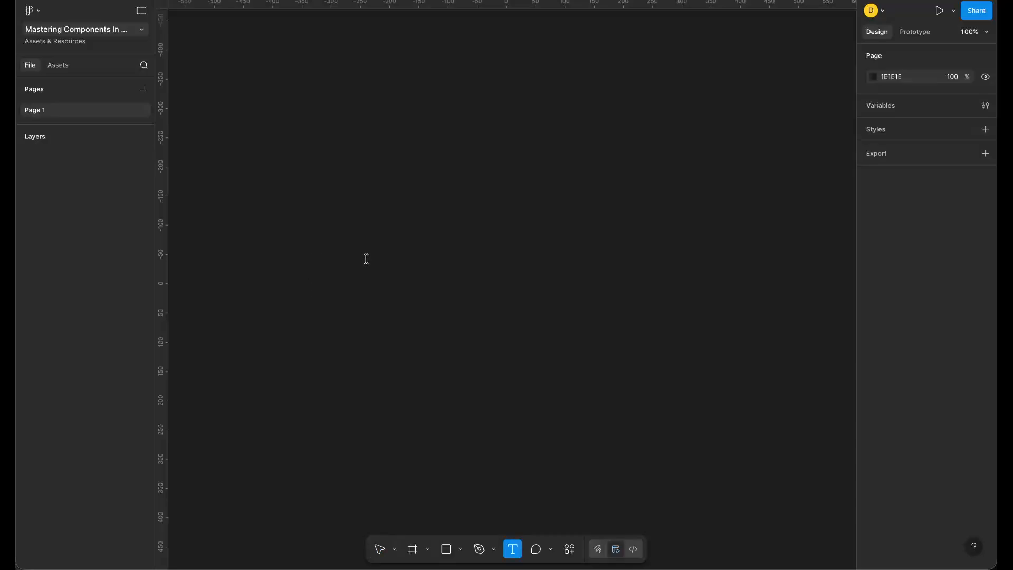
{"action": "left_click", "coordinate": [335, 257]}
{"action": "type", "text": "Button"}
{"action": "key", "text": "Escape"}
{"action": "key", "text": "Escape"}
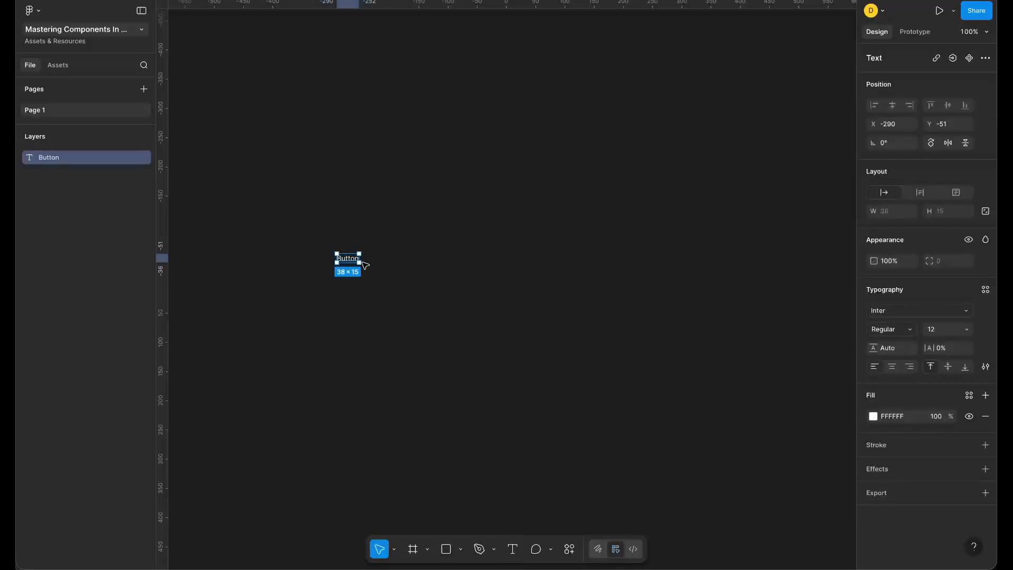
{"action": "left_click_drag", "start_coordinate": [357, 261], "coordinate": [378, 251]}
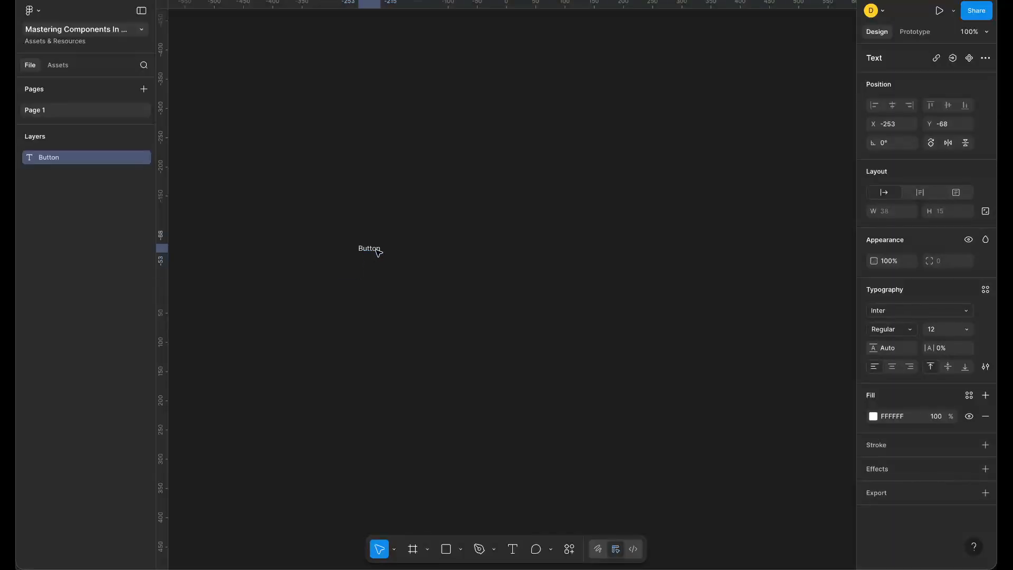
- Wrap the "Button" text in an auto layout frame
{"action": "scroll", "coordinate": [383, 300], "scroll_direction": "up", "scroll_amount": 3}
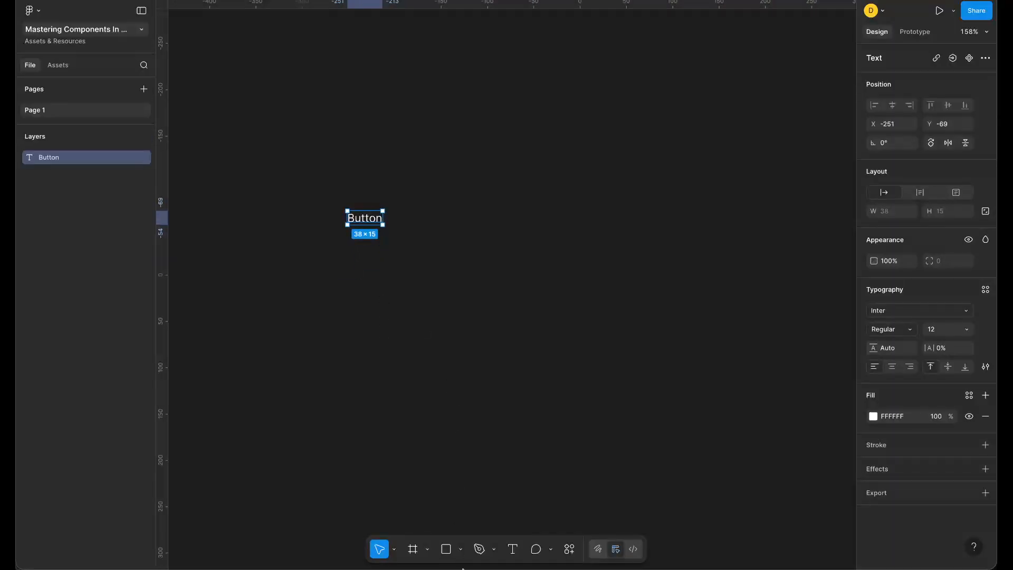
{"action": "scroll", "coordinate": [358, 187], "scroll_direction": "up", "scroll_amount": 1}
{"action": "scroll", "coordinate": [358, 187], "scroll_direction": "up", "scroll_amount": 3}
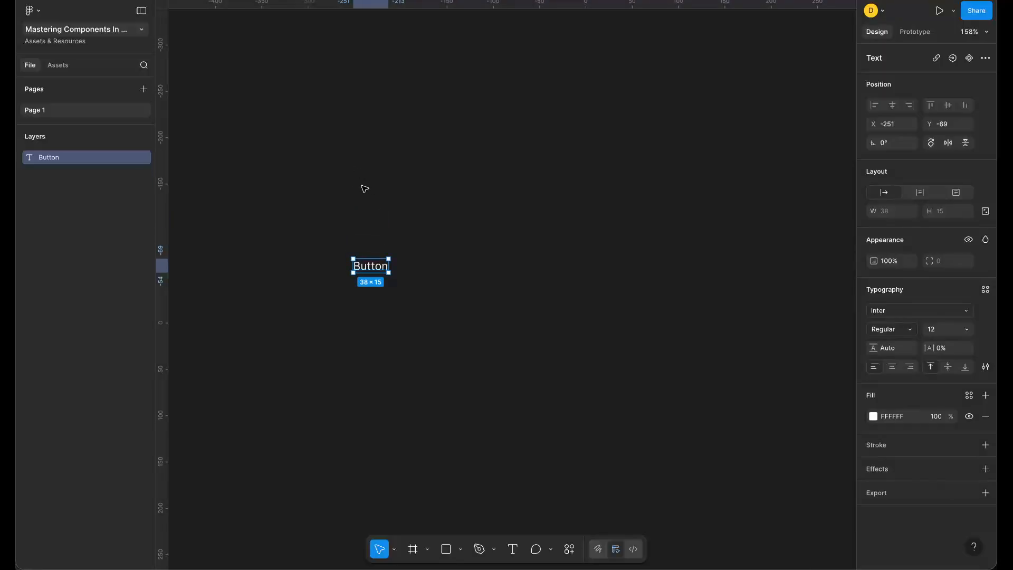
{"action": "key", "text": "shift+a"}
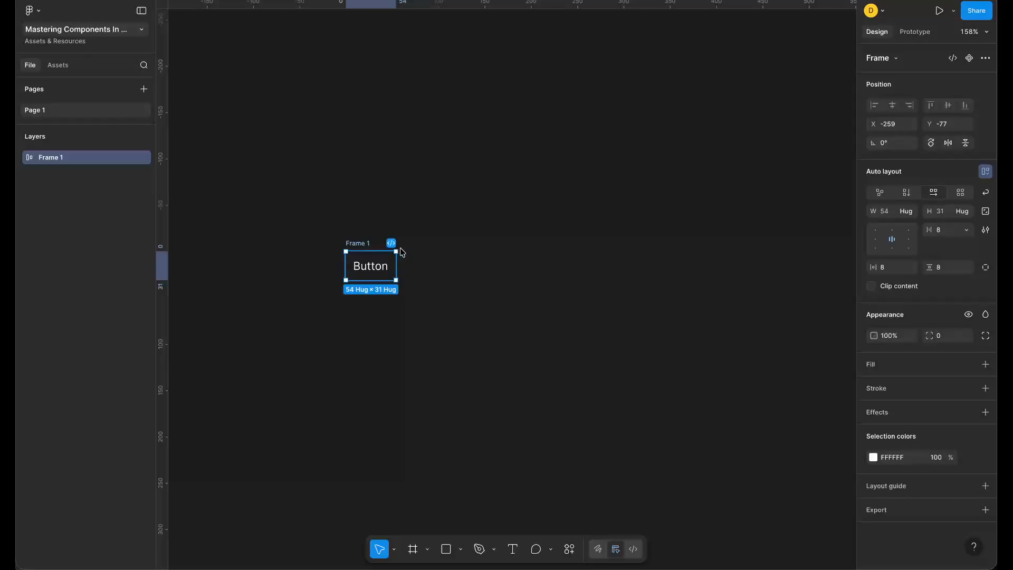
- Add a dark blue fill, about 1C38A6, to the auto layout frame around the text
{"action": "left_click", "coordinate": [969, 365]}
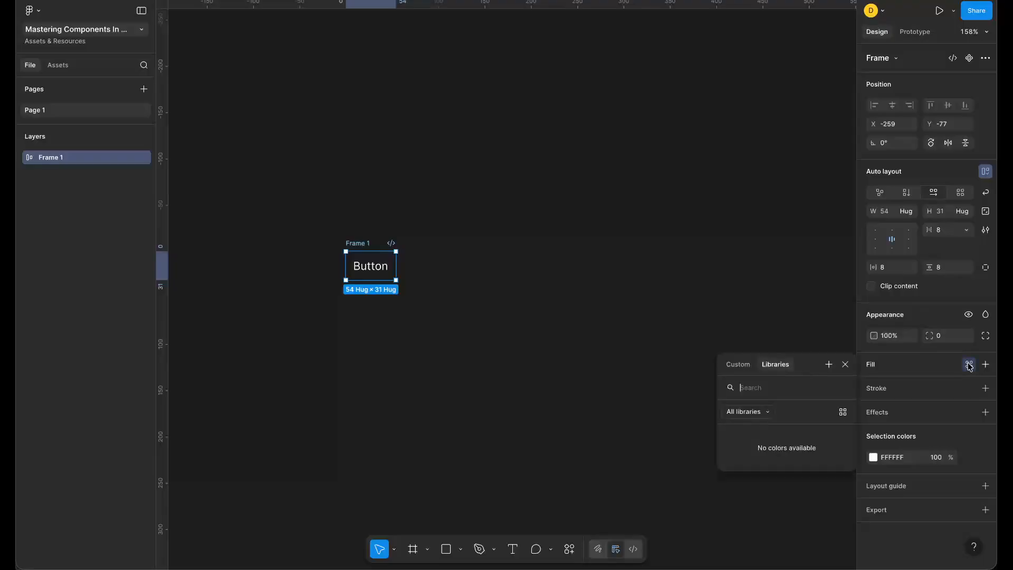
{"action": "left_click", "coordinate": [928, 370]}
{"action": "left_click", "coordinate": [925, 371]}
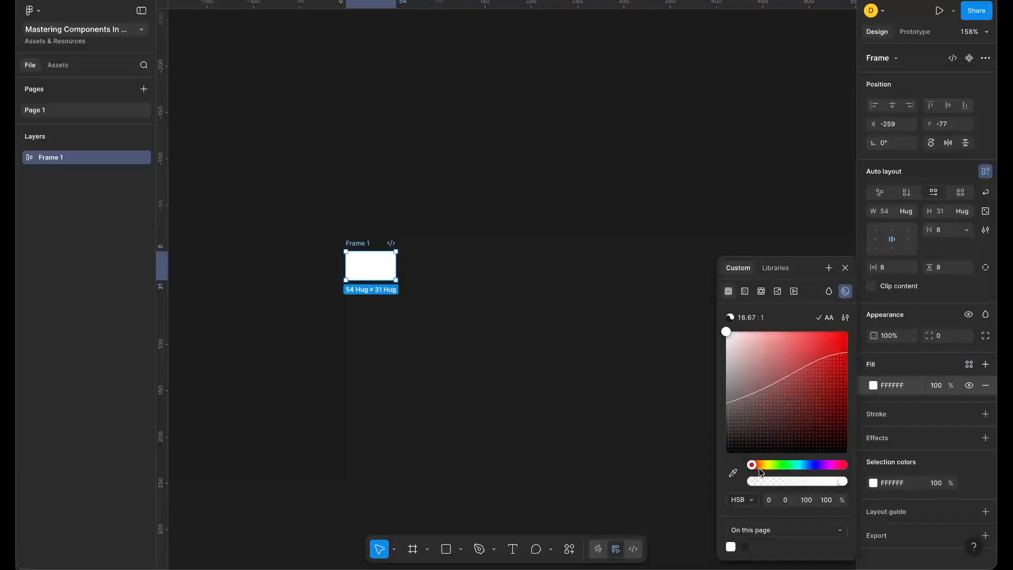
{"action": "left_click_drag", "start_coordinate": [759, 465], "coordinate": [810, 464]}
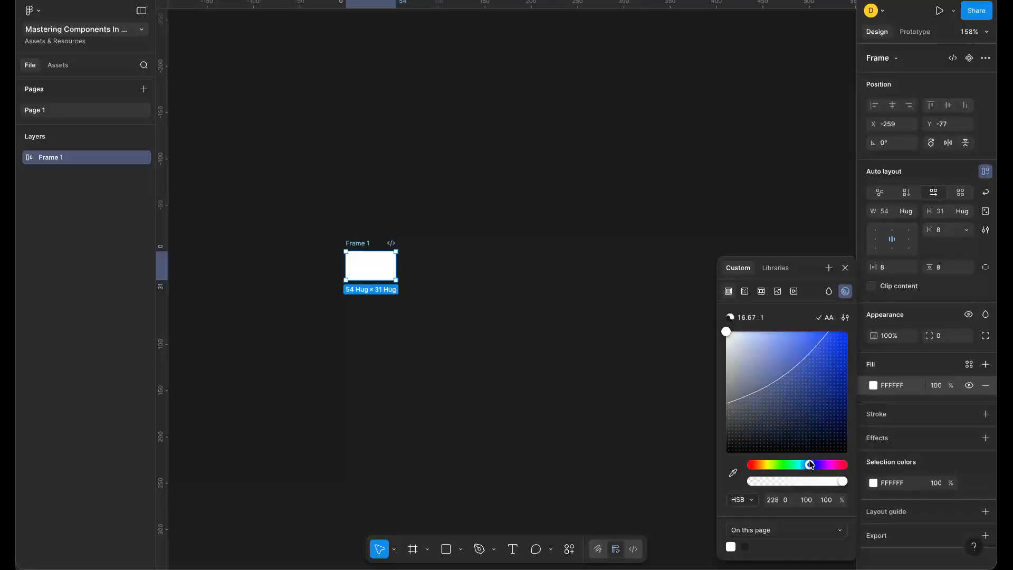
{"action": "left_click_drag", "start_coordinate": [796, 410], "coordinate": [827, 374]}
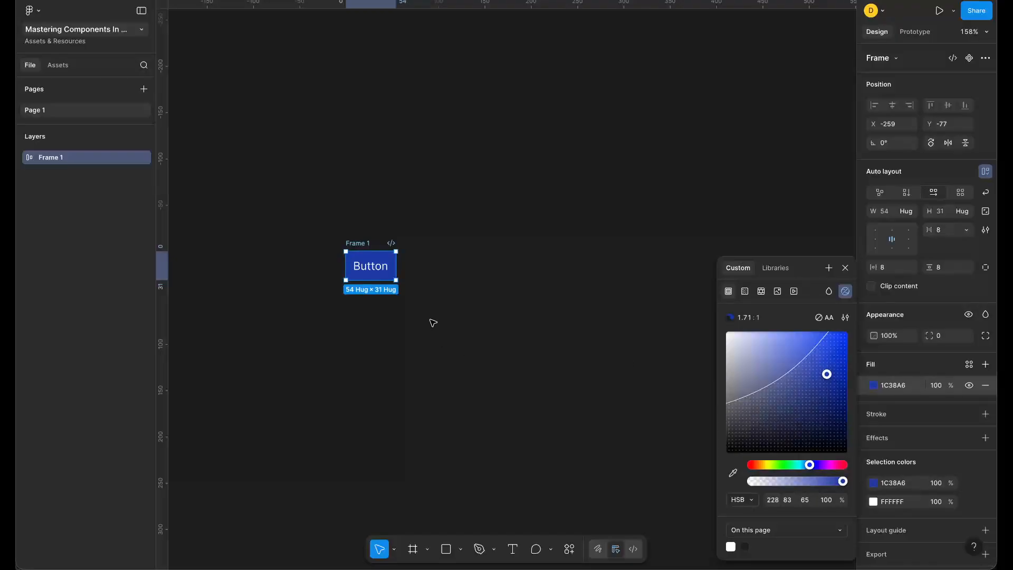
- Set the blue frame's corner radius to 8 and its horizontal padding to 16
{"action": "scroll", "coordinate": [431, 322], "scroll_direction": "up", "scroll_amount": 3}
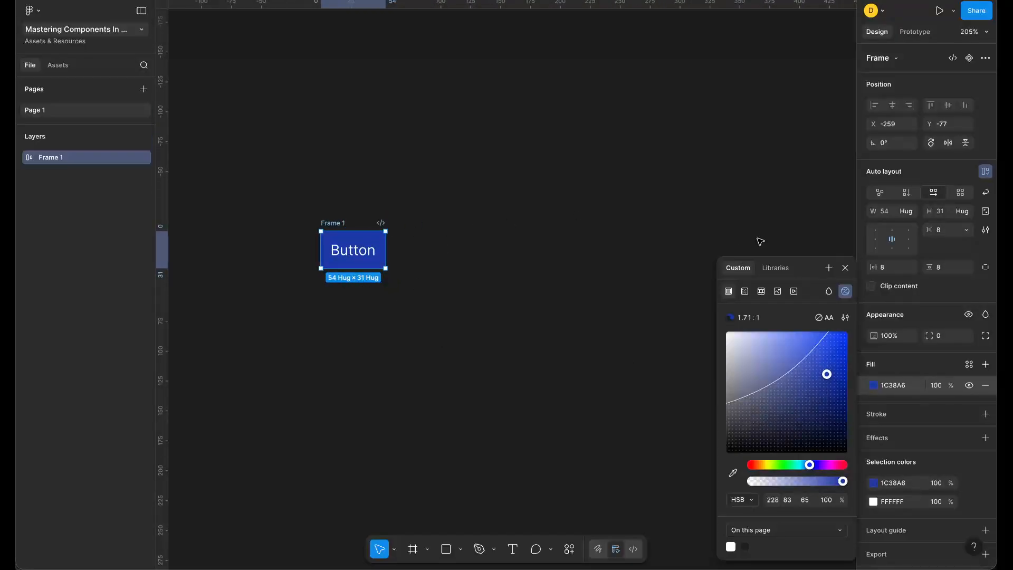
{"action": "left_click", "coordinate": [956, 337]}
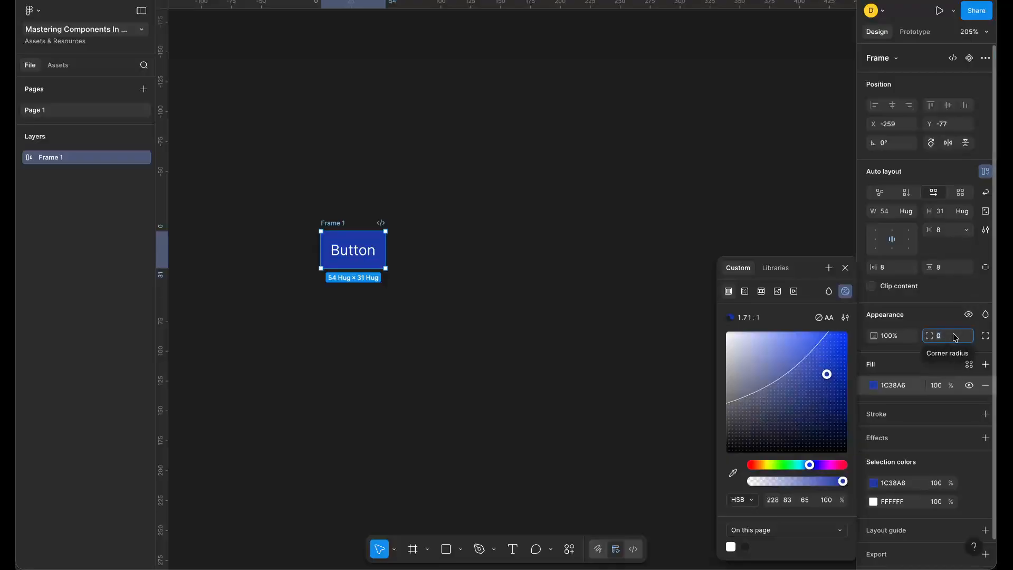
{"action": "type", "text": "8"}
{"action": "key", "text": "Tab"}
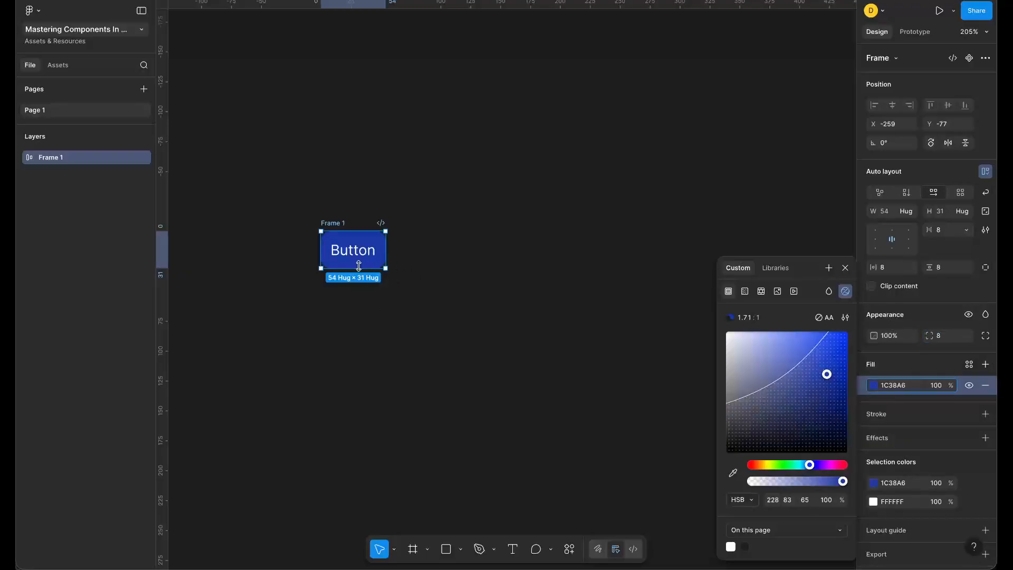
{"action": "left_click", "coordinate": [904, 271]}
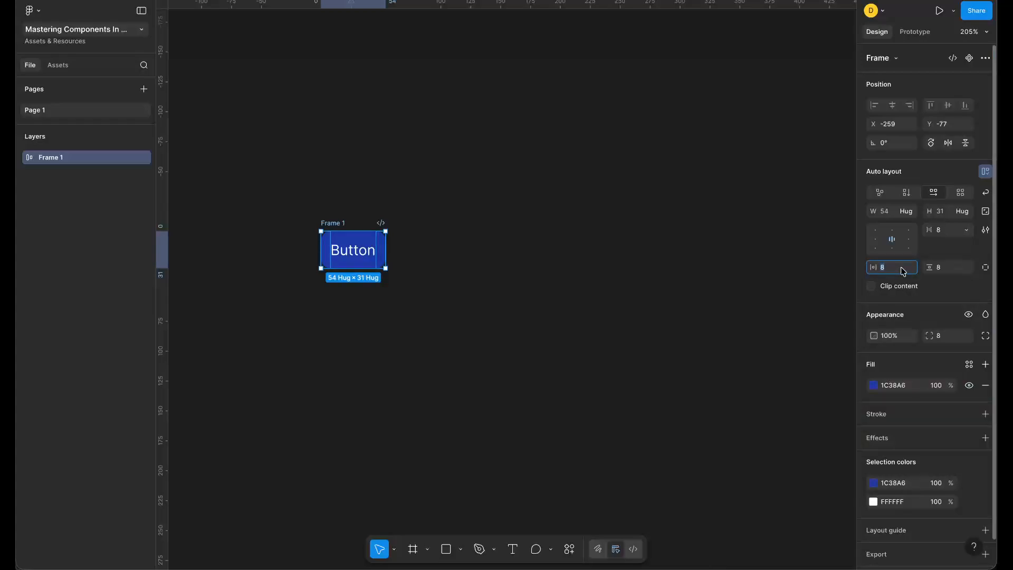
{"action": "type", "text": "16"}
{"action": "key", "text": "Return"}
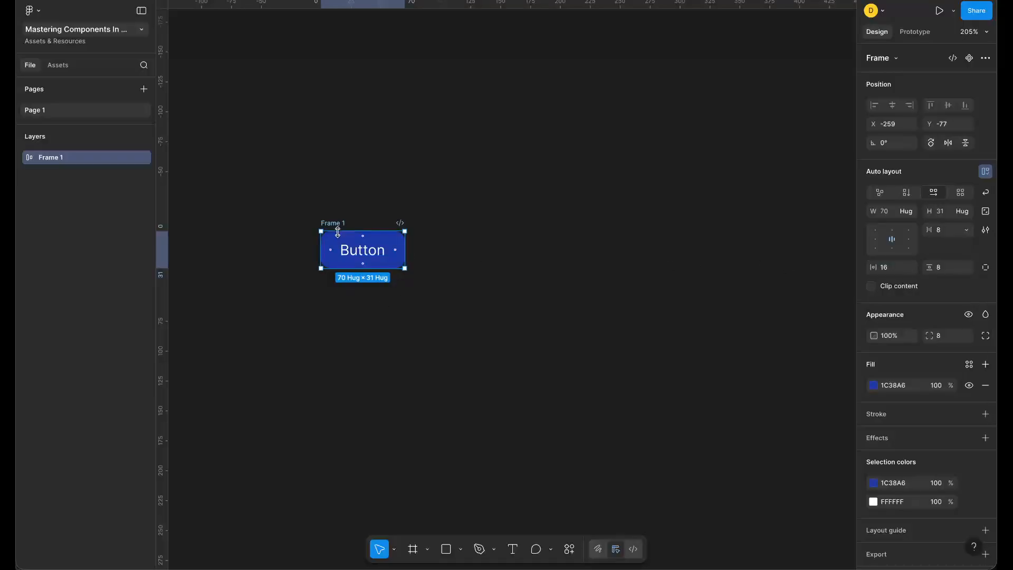
- Rename the auto layout frame as "Button"
{"action": "key", "text": "ctrl+r"}
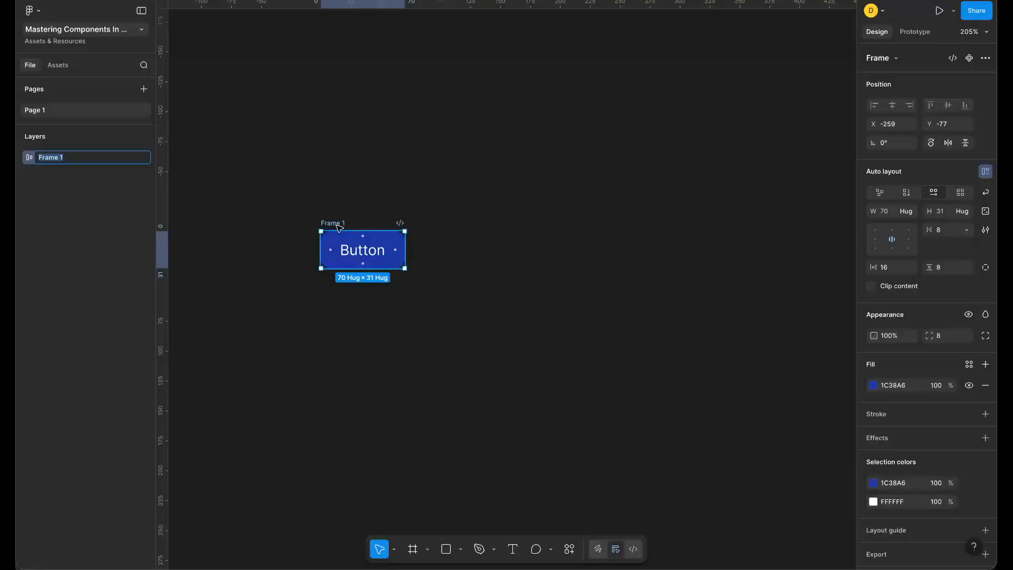
{"action": "type", "text": "Button"}
{"action": "key", "text": "Return"}
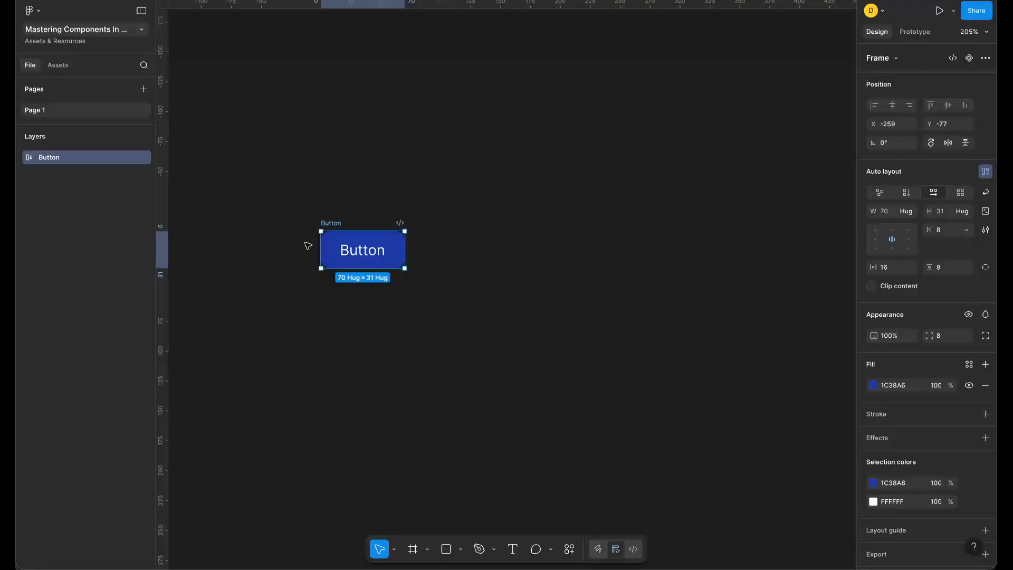
- Convert the Button frame into a main component
{"action": "right_click", "coordinate": [339, 225]}
{"action": "mouse_move", "coordinate": [378, 402]}
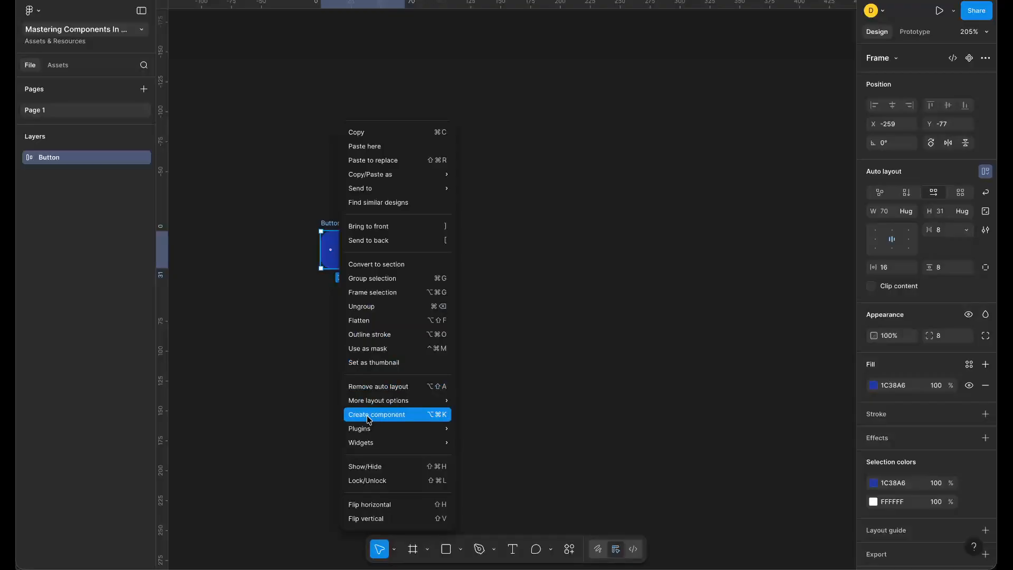
{"action": "mouse_move", "coordinate": [370, 429]}
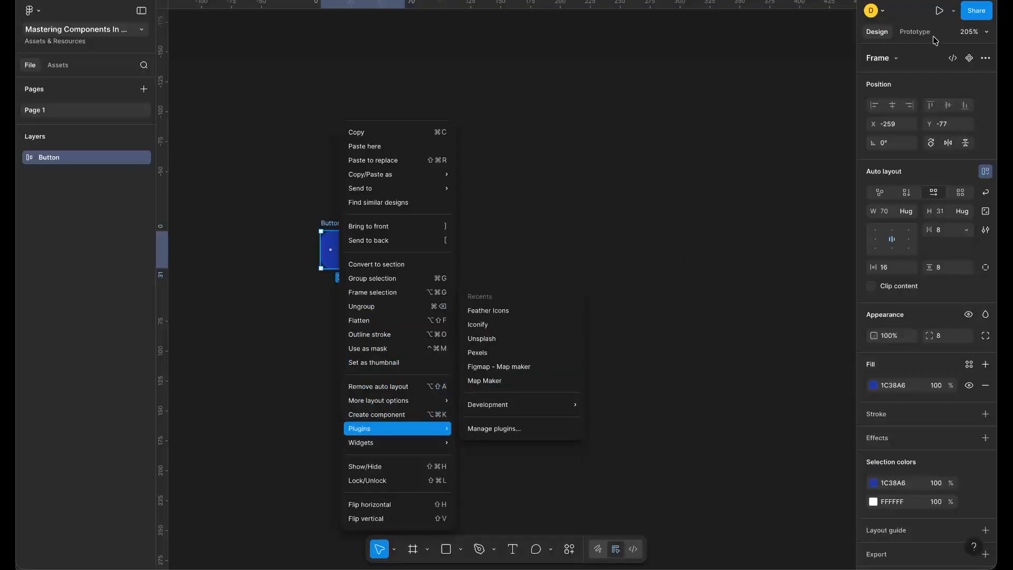
{"action": "left_click", "coordinate": [771, 159]}
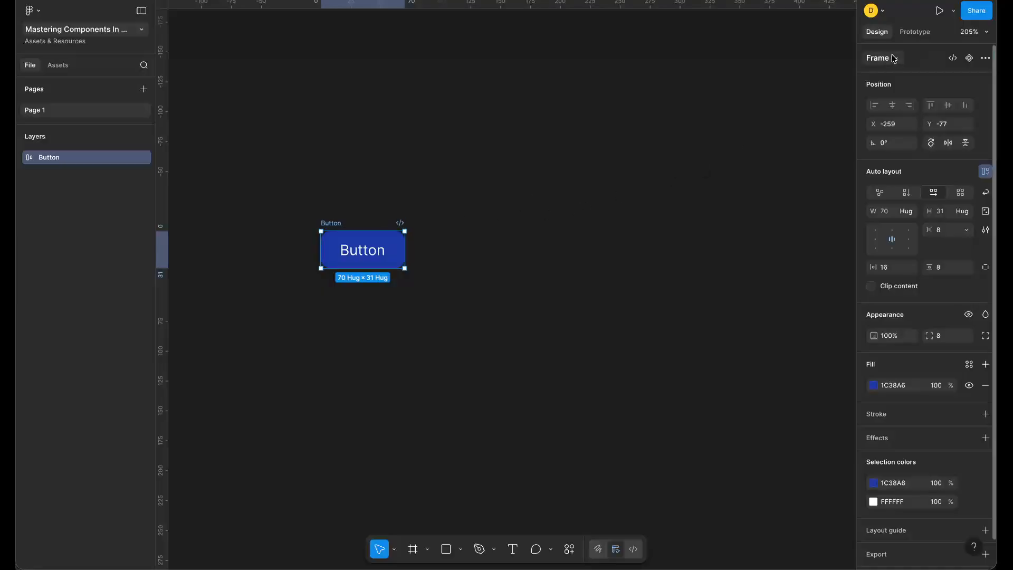
{"action": "left_click", "coordinate": [970, 58]}
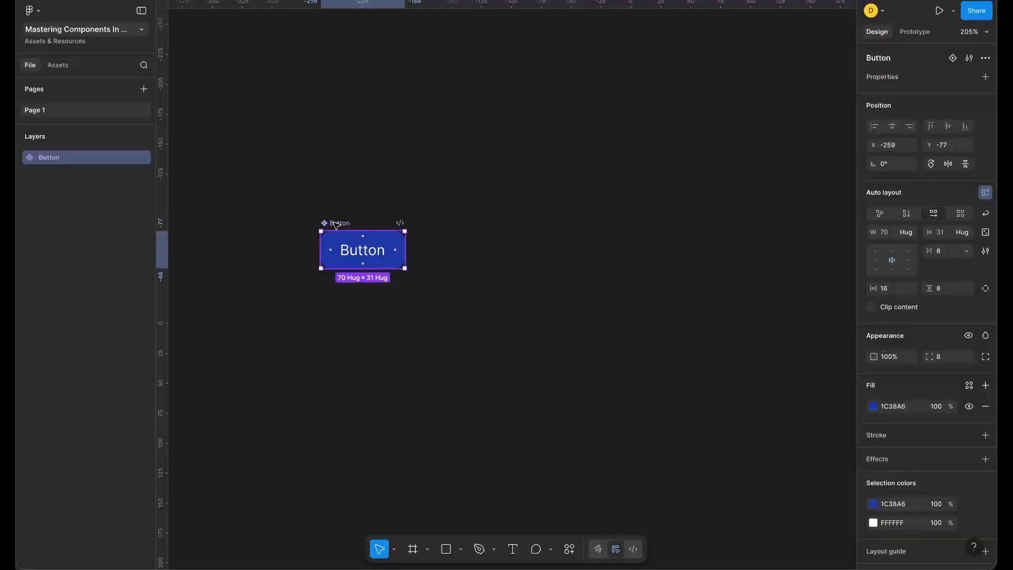
{"action": "left_click_drag", "start_coordinate": [336, 225], "coordinate": [443, 224]}
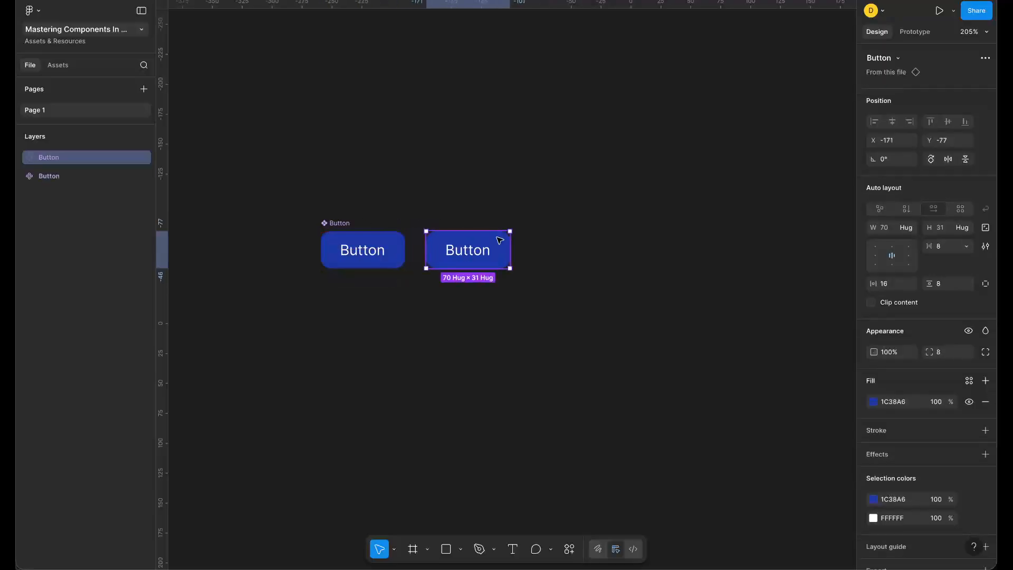
{"action": "left_click", "coordinate": [552, 273]}
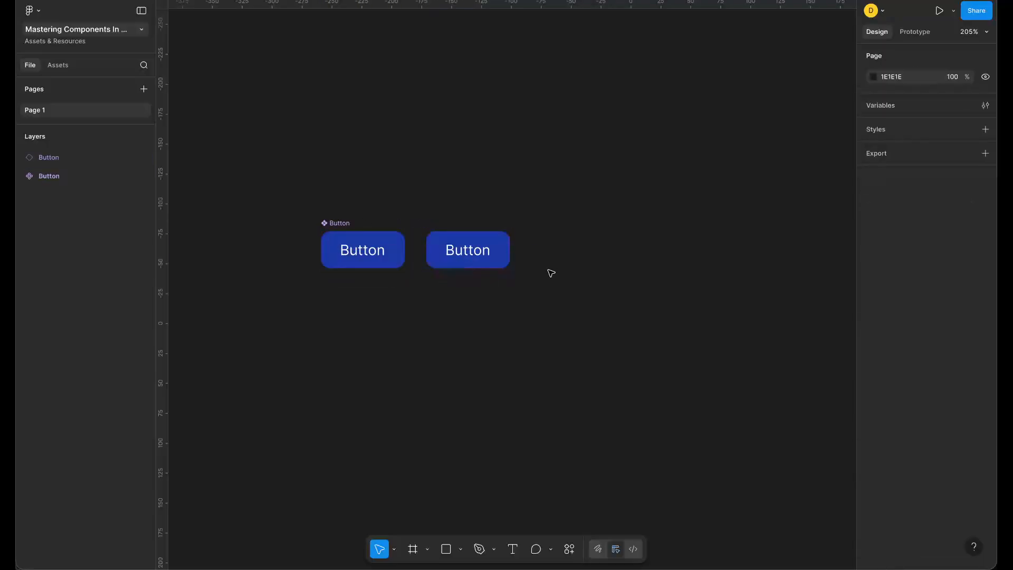
{"action": "left_click", "coordinate": [485, 263]}
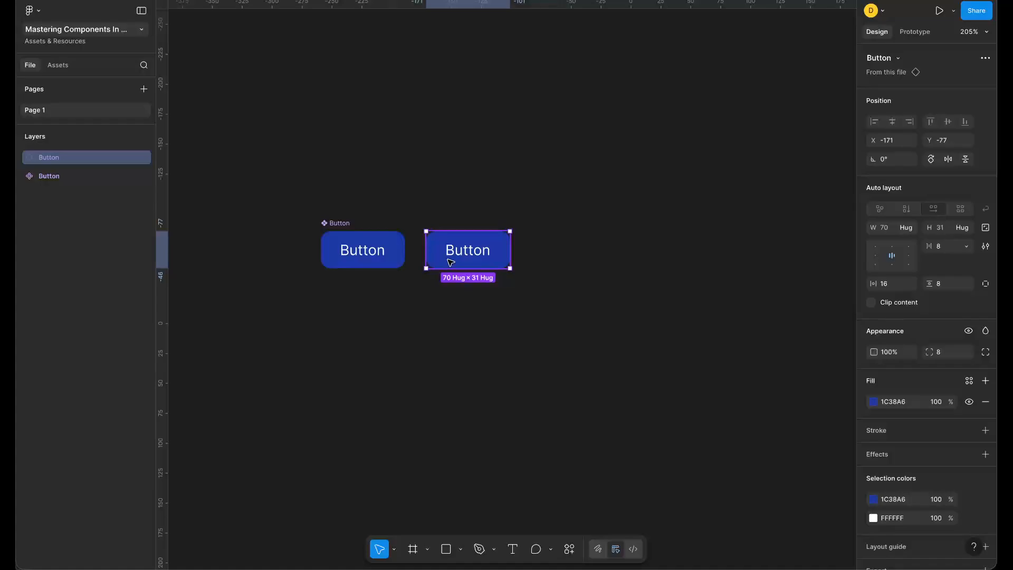
{"action": "key", "text": "Delete"}
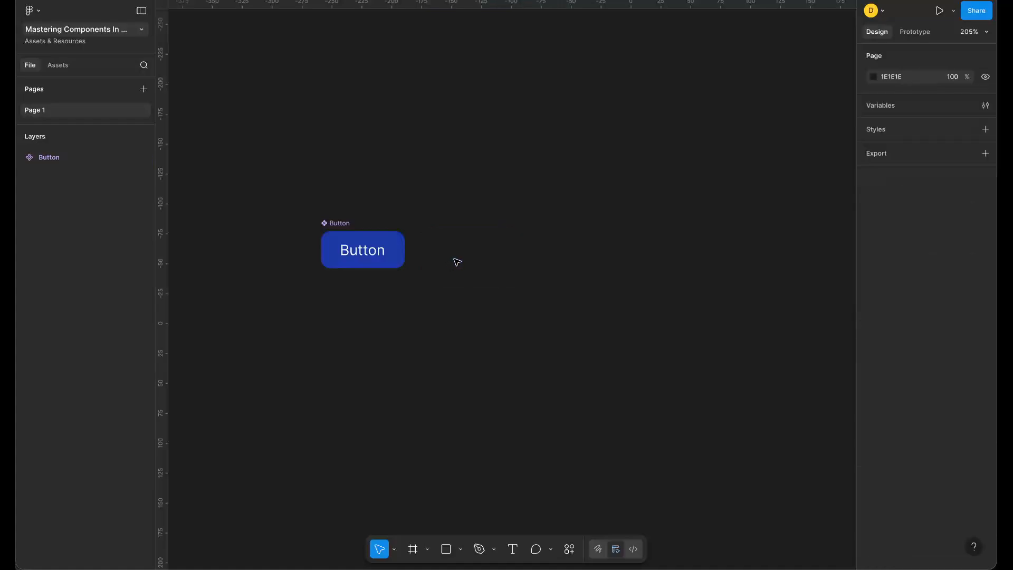
- Duplicate the Button component and place the instance to its right on the same row, at about X -136
{"action": "left_click", "coordinate": [356, 233]}
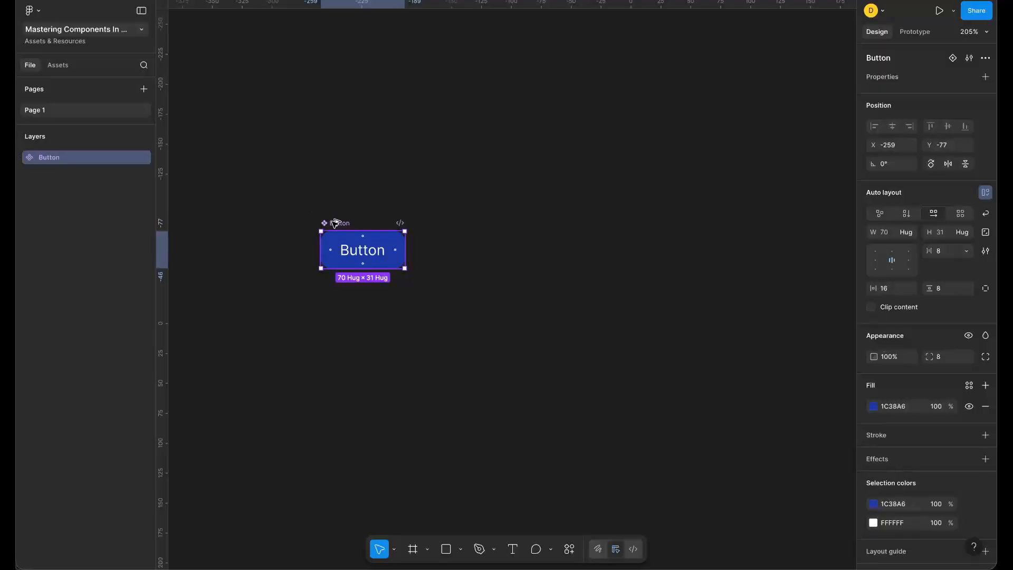
{"action": "key", "text": "ctrl+d"}
{"action": "left_click_drag", "start_coordinate": [441, 235], "coordinate": [445, 235]}
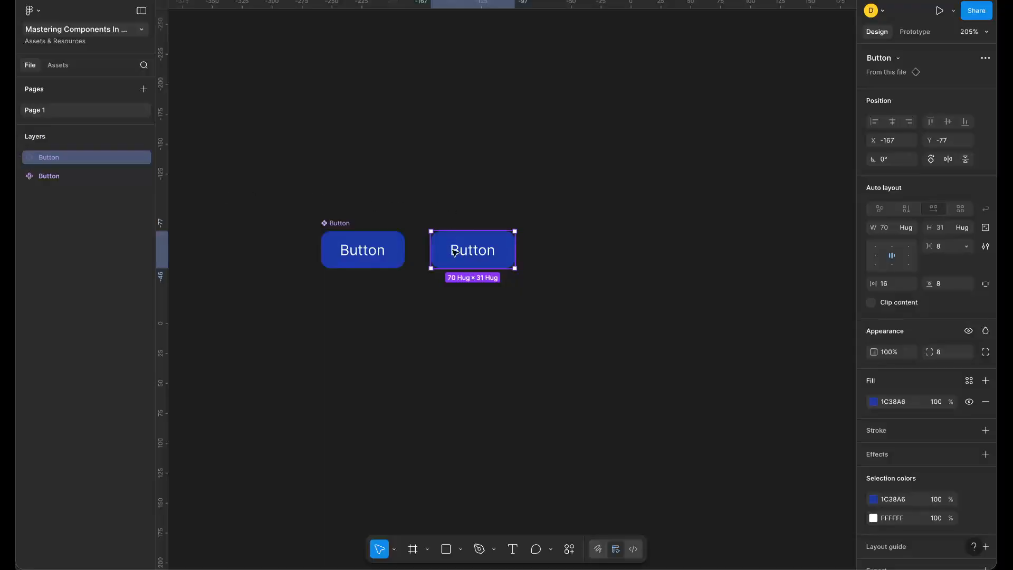
{"action": "left_click_drag", "start_coordinate": [464, 253], "coordinate": [501, 254]}
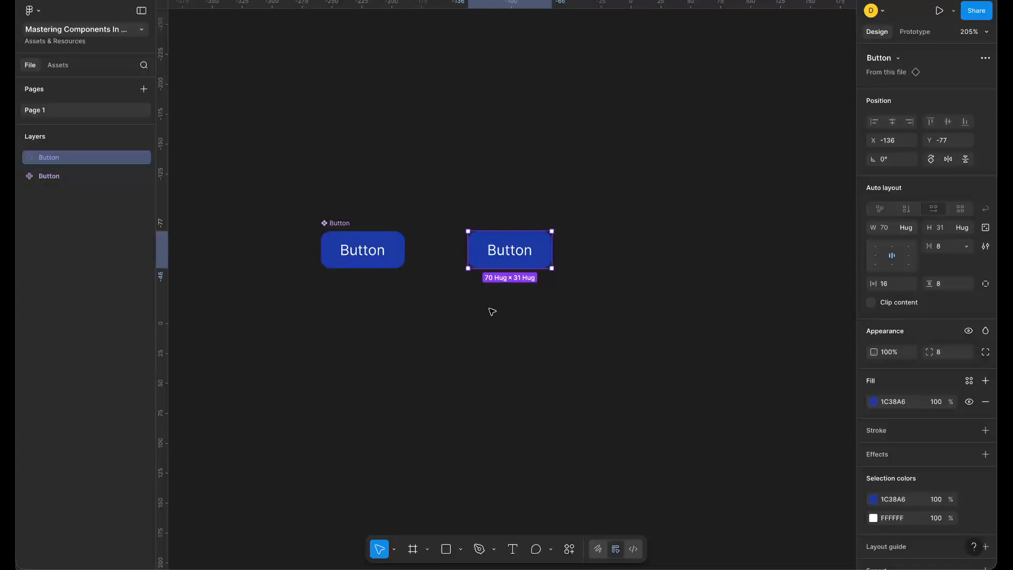
- Add a "Parent" text label above the main Button component
{"action": "key", "text": "t"}
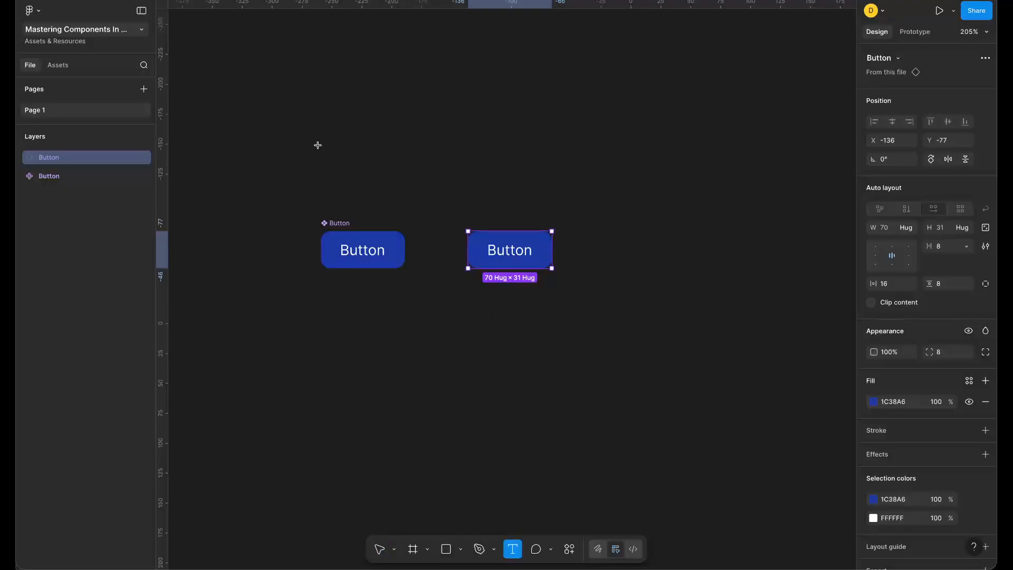
{"action": "left_click", "coordinate": [334, 169]}
{"action": "type", "text": "Par"}
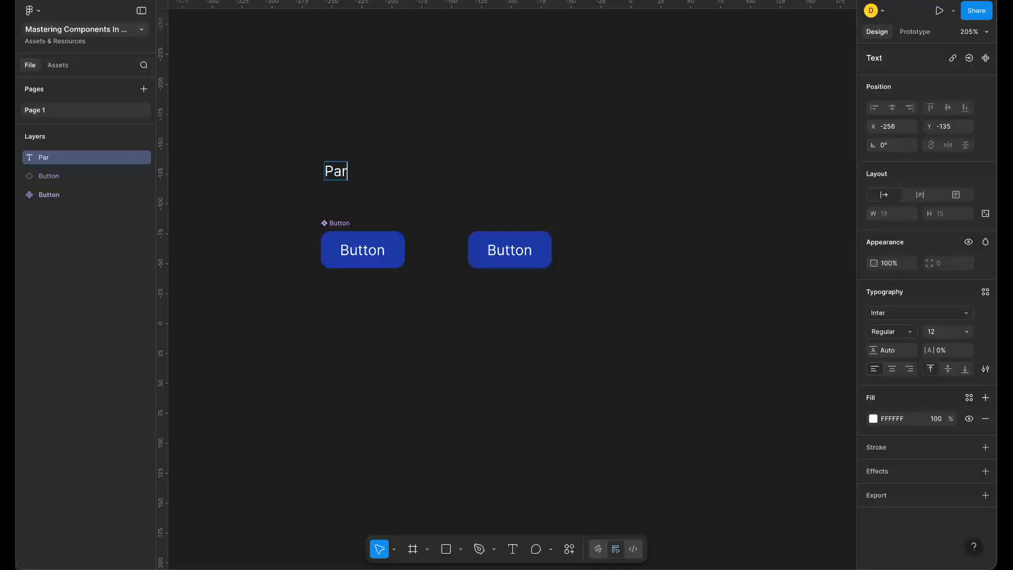
{"action": "type", "text": "ent"}
{"action": "key", "text": "Escape"}
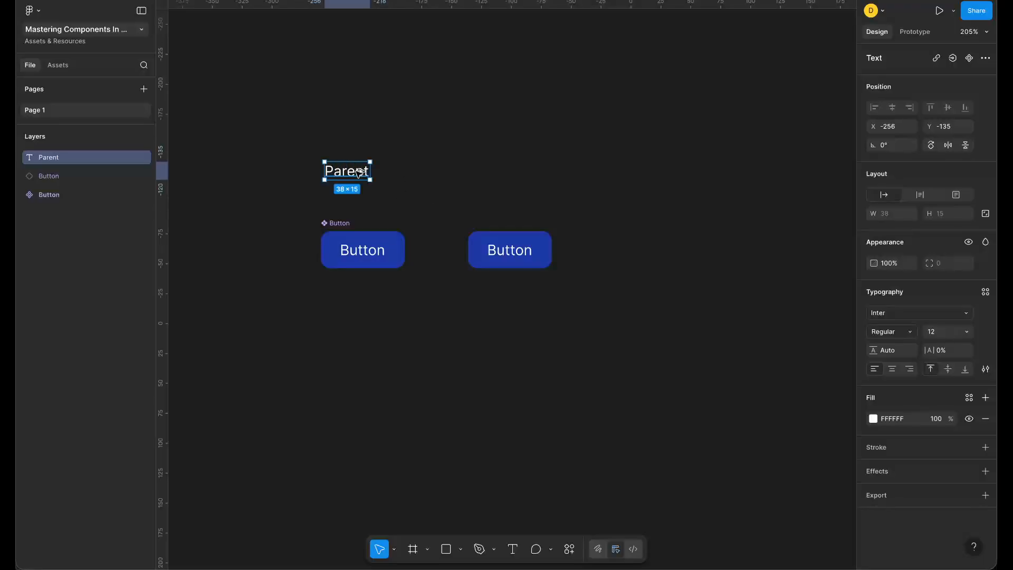
- Copy the Parent label above the Button instance, change the copy's text to "Child", and make both labels bold
{"action": "left_click_drag", "start_coordinate": [415, 172], "coordinate": [513, 171]}
{"action": "key", "text": "Return"}
{"action": "type", "text": "C"}
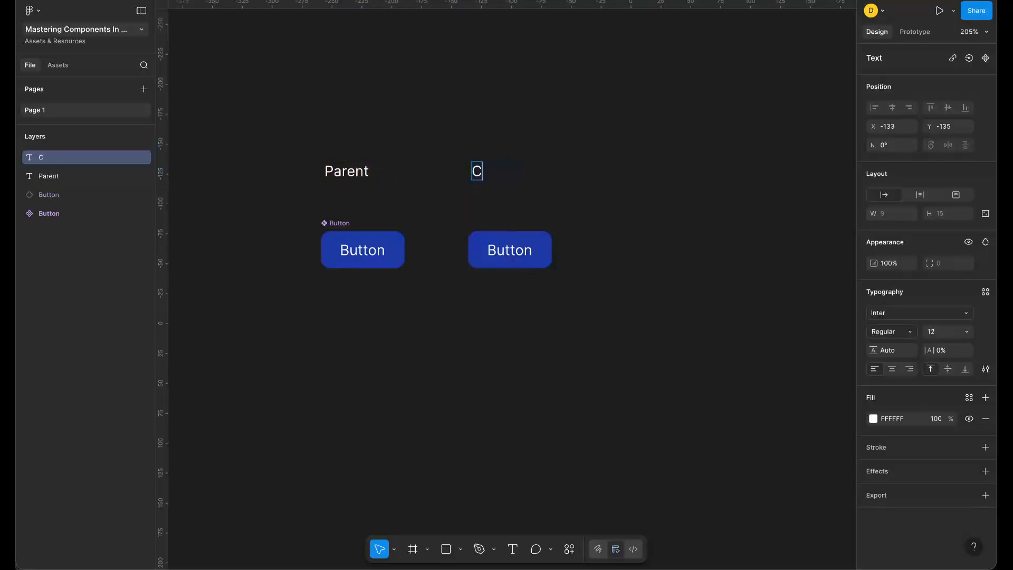
{"action": "type", "text": "hild"}
{"action": "key", "text": "Escape"}
{"action": "key", "text": "Escape"}
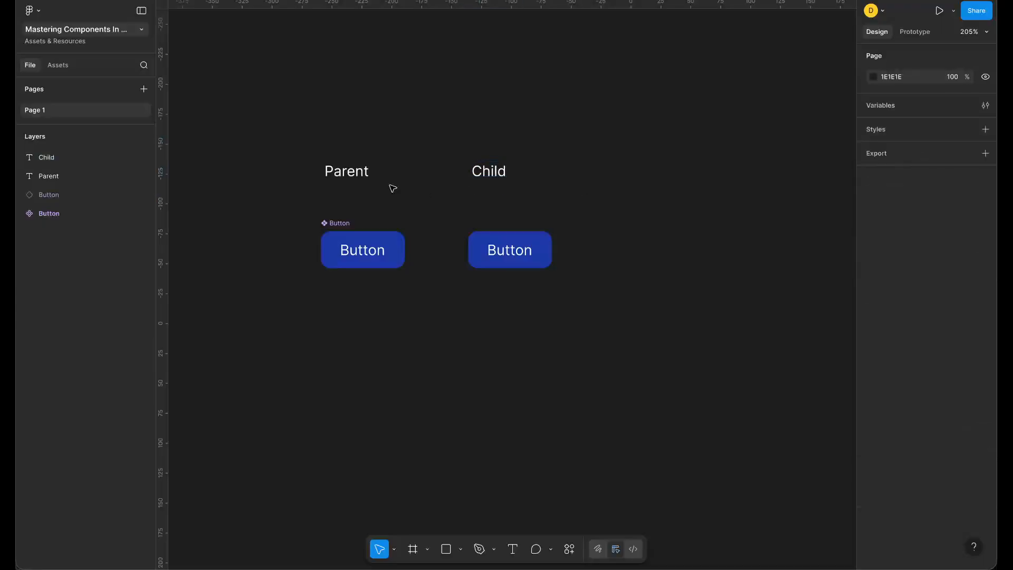
{"action": "left_click_drag", "start_coordinate": [285, 132], "coordinate": [542, 193]}
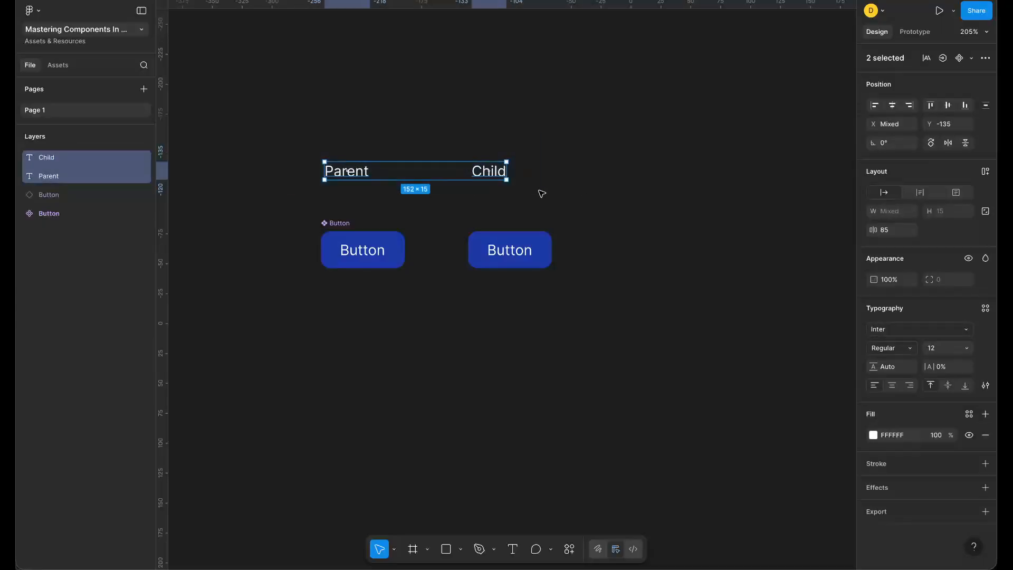
{"action": "key", "text": "ctrl+b"}
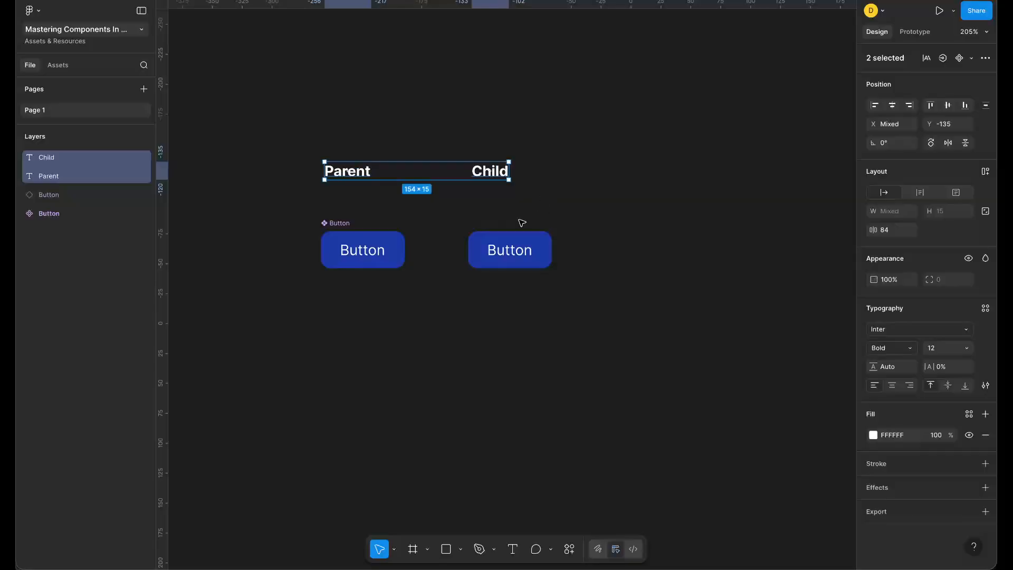
- Duplicate the child Button instance twice, stacking the copies below it at Y -30 and Y 17, and select all three instances
{"action": "left_click", "coordinate": [537, 249]}
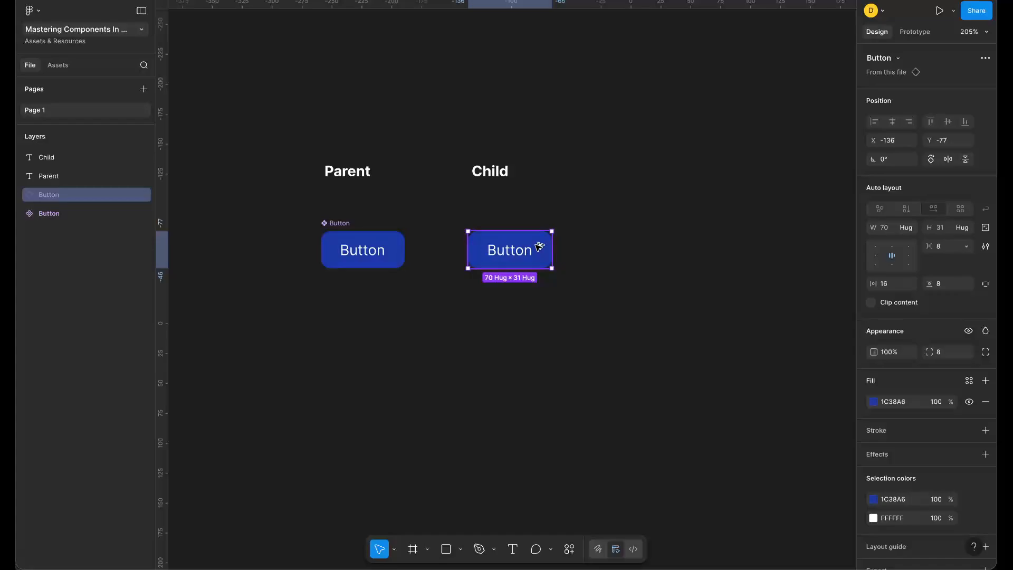
{"action": "key", "text": "ctrl+d"}
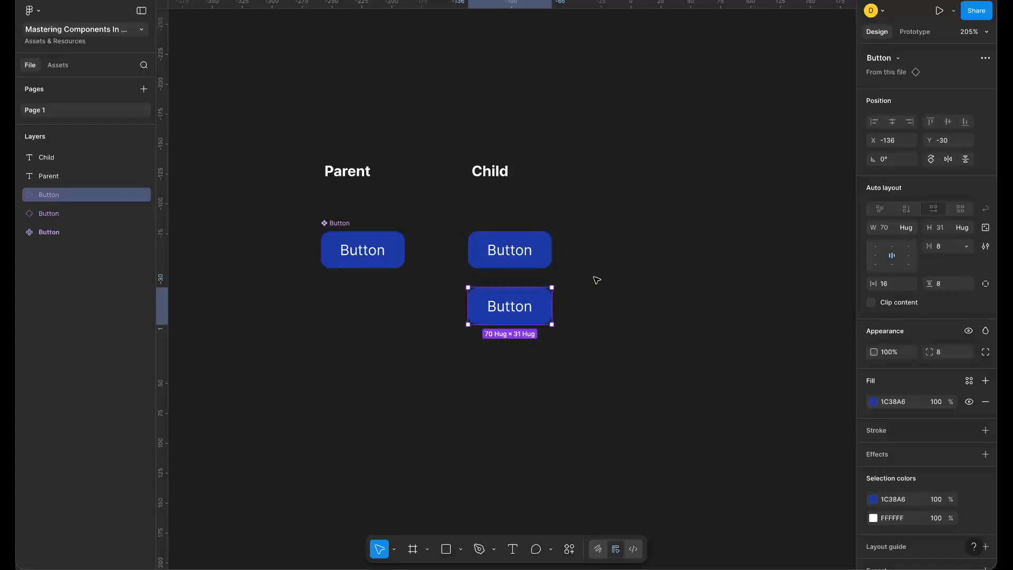
{"action": "key", "text": "ctrl+d"}
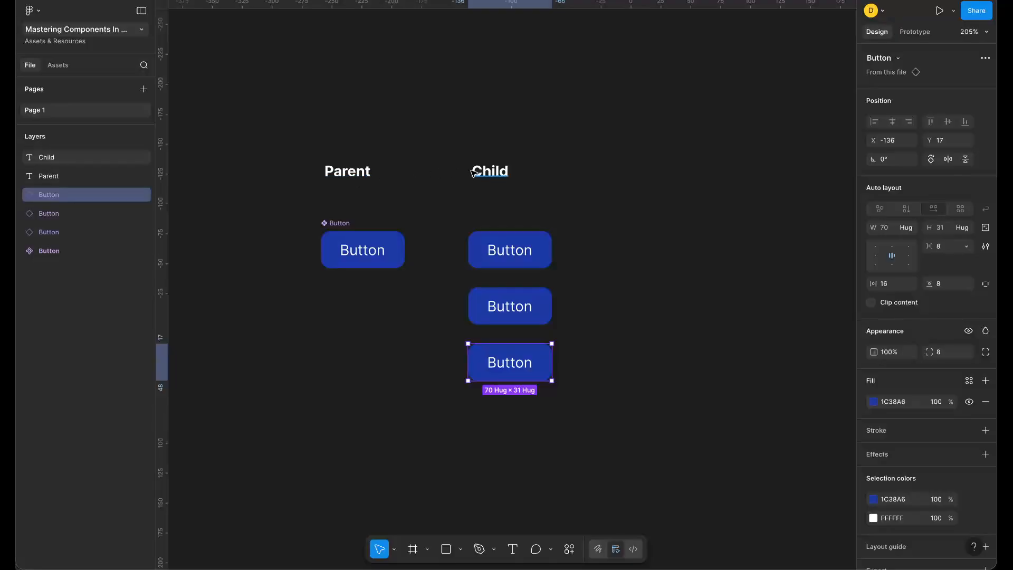
{"action": "left_click_drag", "start_coordinate": [454, 200], "coordinate": [585, 415]}
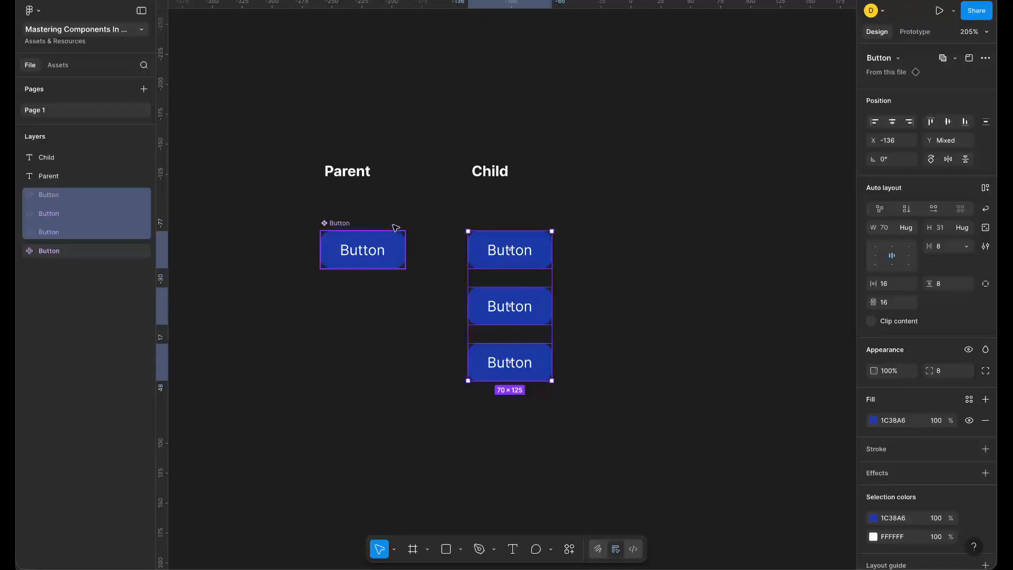
- Change the main Button component's fill to magenta A61C5A
{"action": "left_click", "coordinate": [334, 226]}
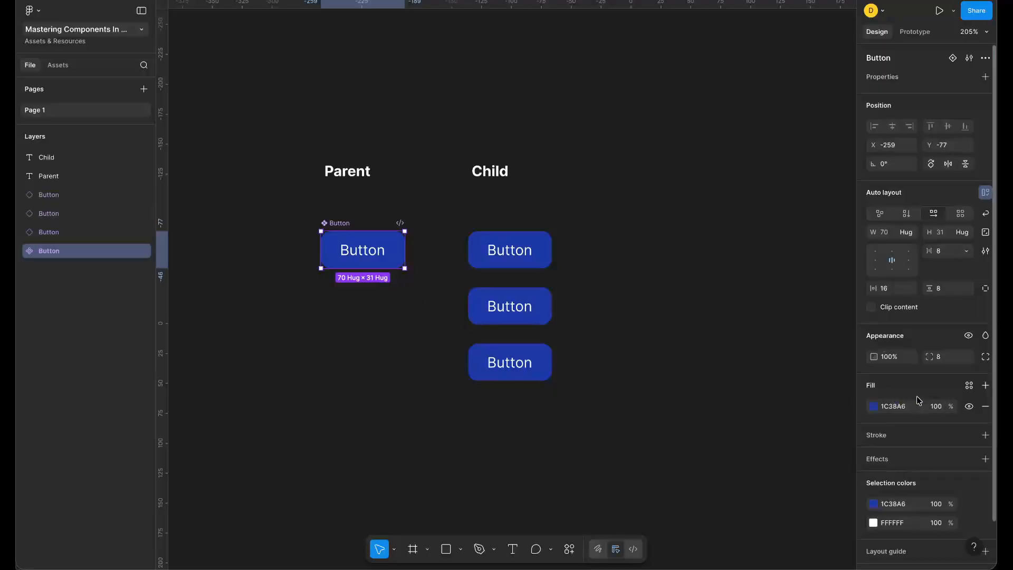
{"action": "left_click", "coordinate": [874, 406]}
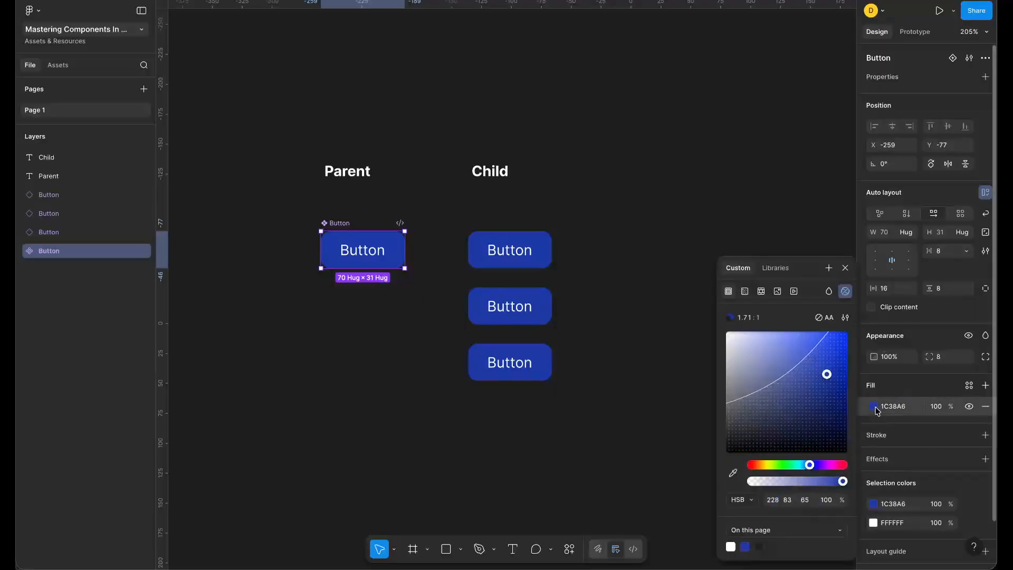
{"action": "left_click_drag", "start_coordinate": [810, 465], "coordinate": [816, 465]}
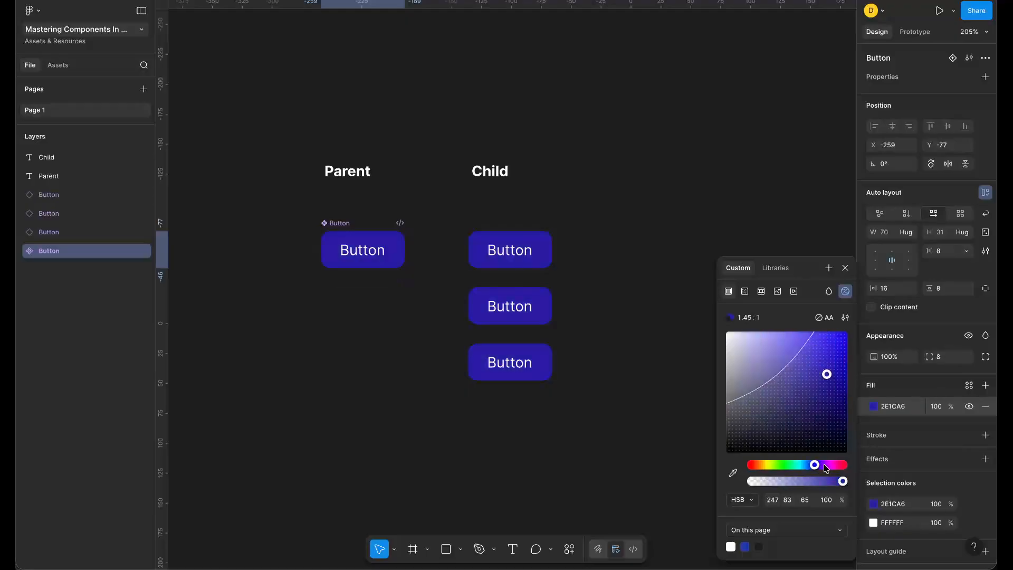
{"action": "left_click", "coordinate": [837, 465]}
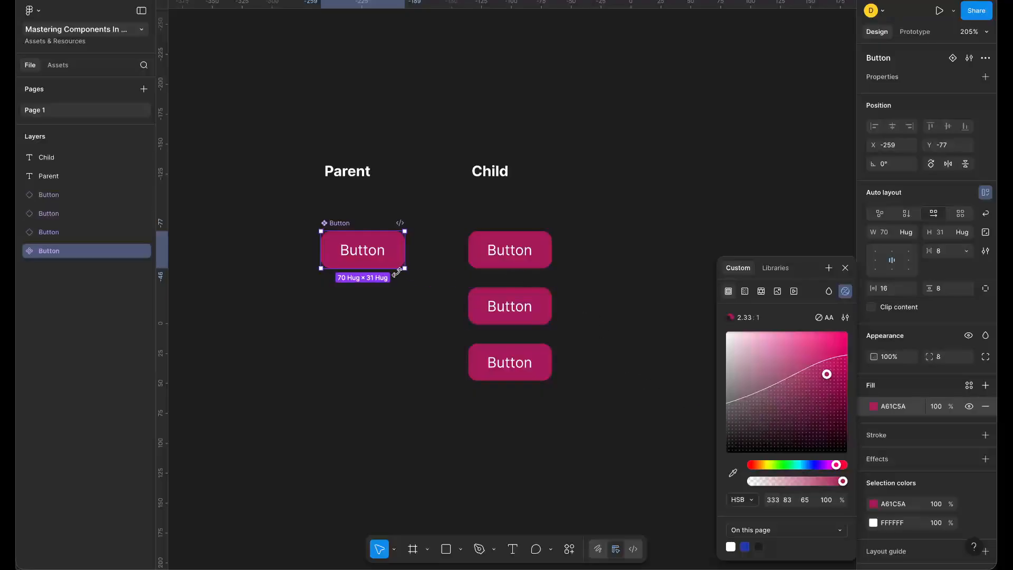
- Change the main Button component's text to "Continue" and replace that with "Get Started"
{"action": "double_click", "coordinate": [363, 253]}
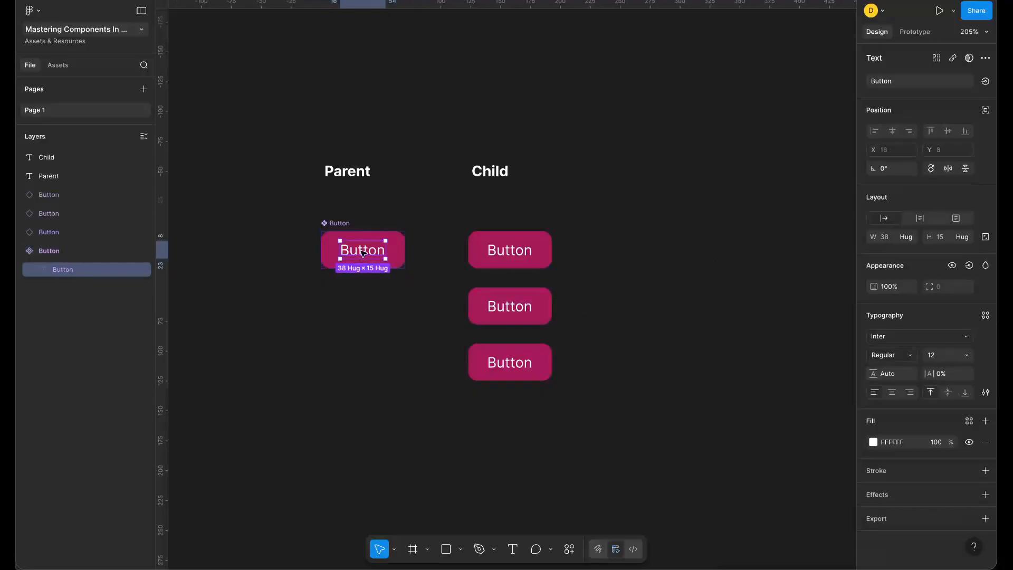
{"action": "double_click", "coordinate": [363, 253]}
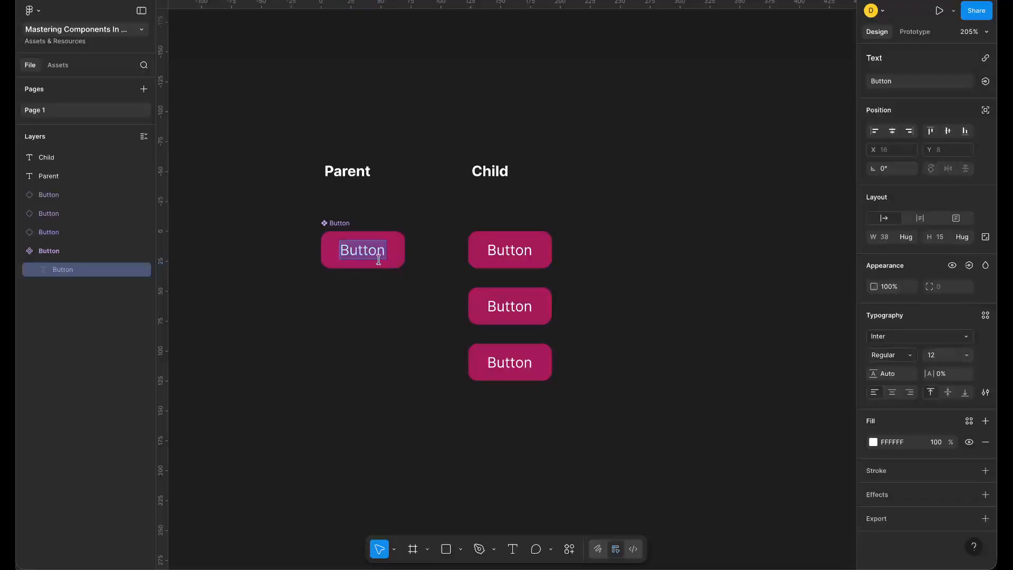
{"action": "type", "text": "Continue"}
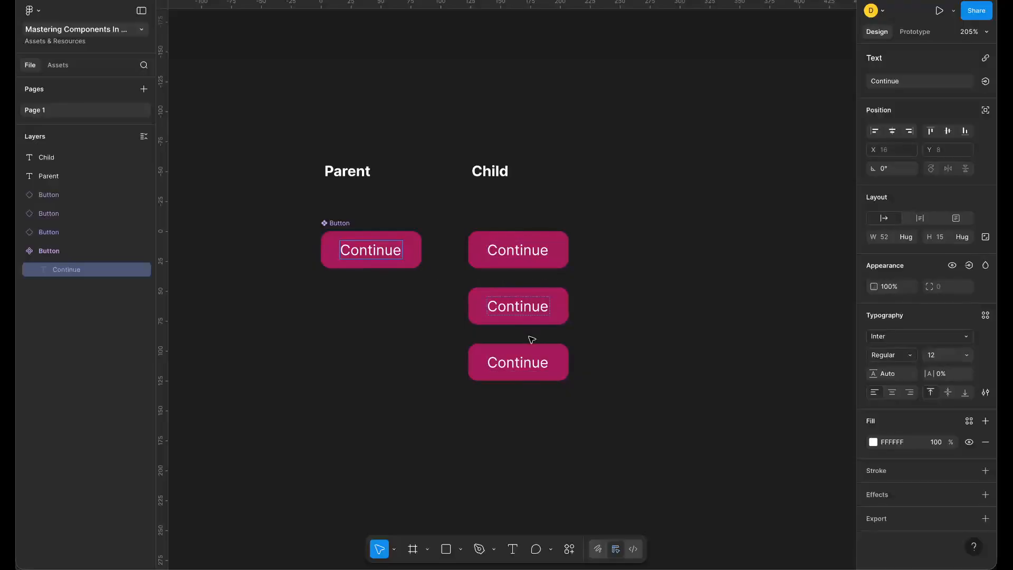
{"action": "key", "text": "ctrl+a"}
{"action": "type", "text": "Get "}
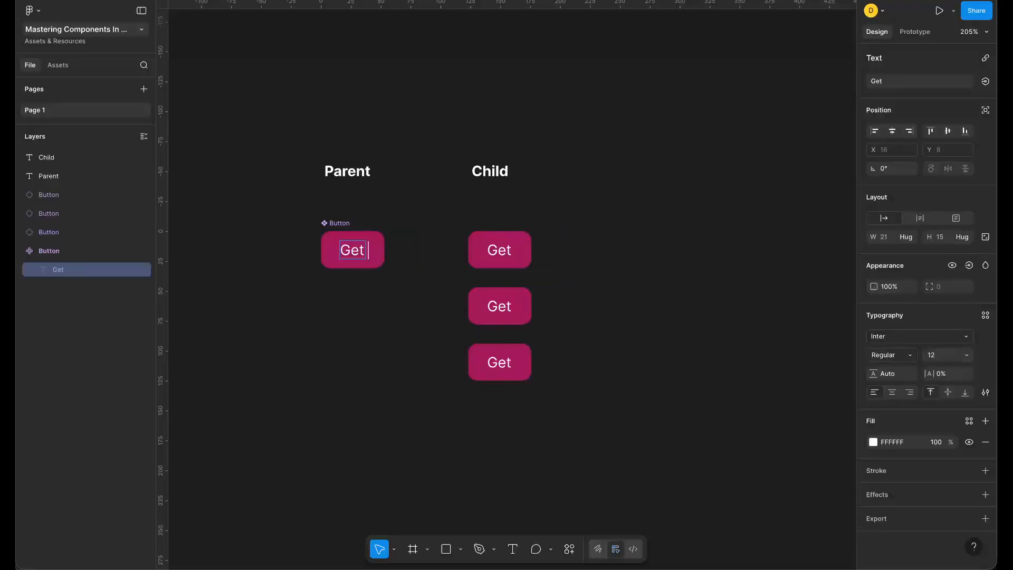
{"action": "type", "text": "Started"}
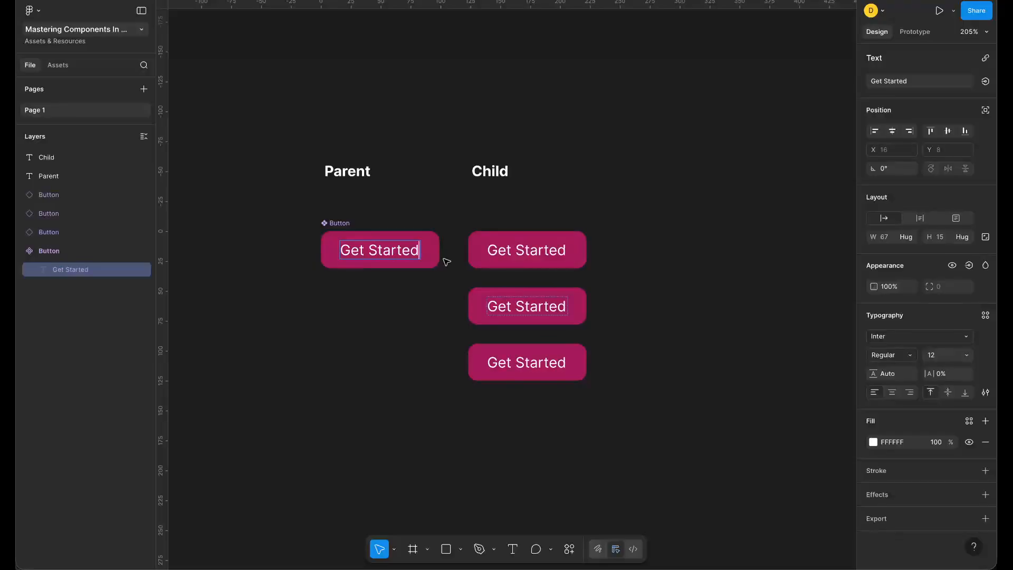
{"action": "key", "text": "Escape"}
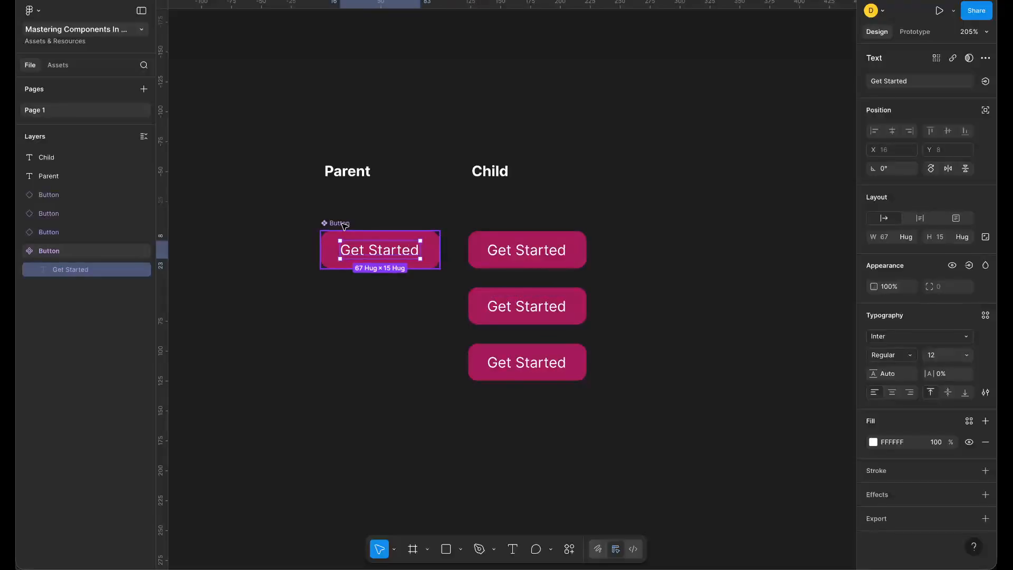
- Set the main Button component's corner radius to 24
{"action": "left_click", "coordinate": [343, 225]}
{"action": "left_click", "coordinate": [956, 358]}
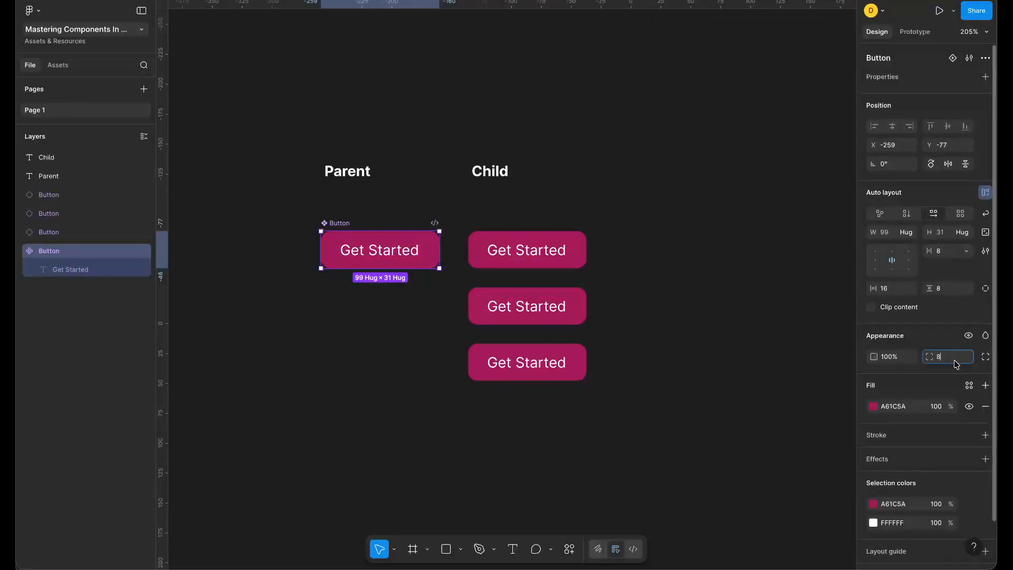
{"action": "type", "text": "24"}
{"action": "key", "text": "Return"}
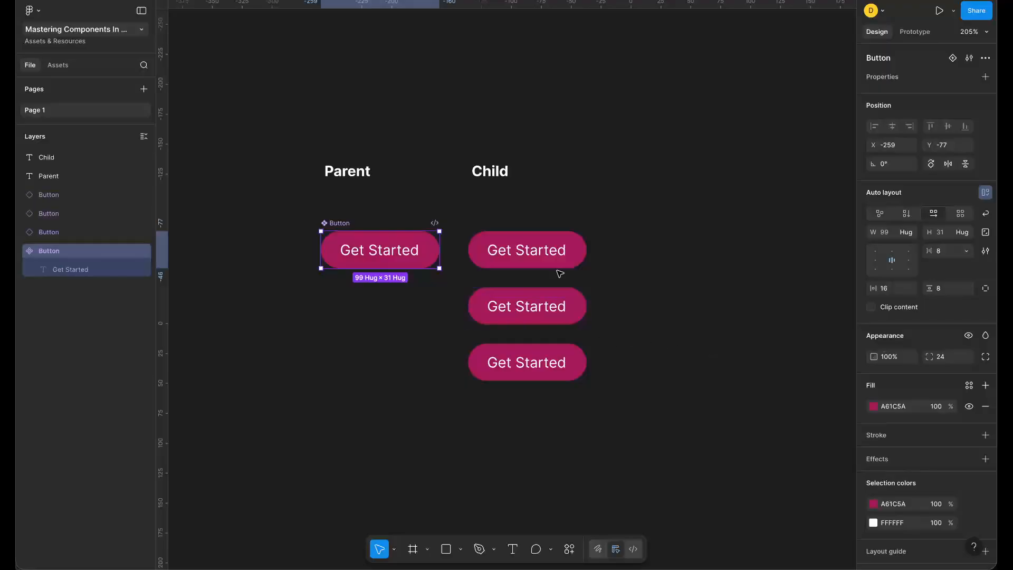
- Override the fill of the middle child Button instance with blue 2A1CA6
{"action": "left_click", "coordinate": [553, 302]}
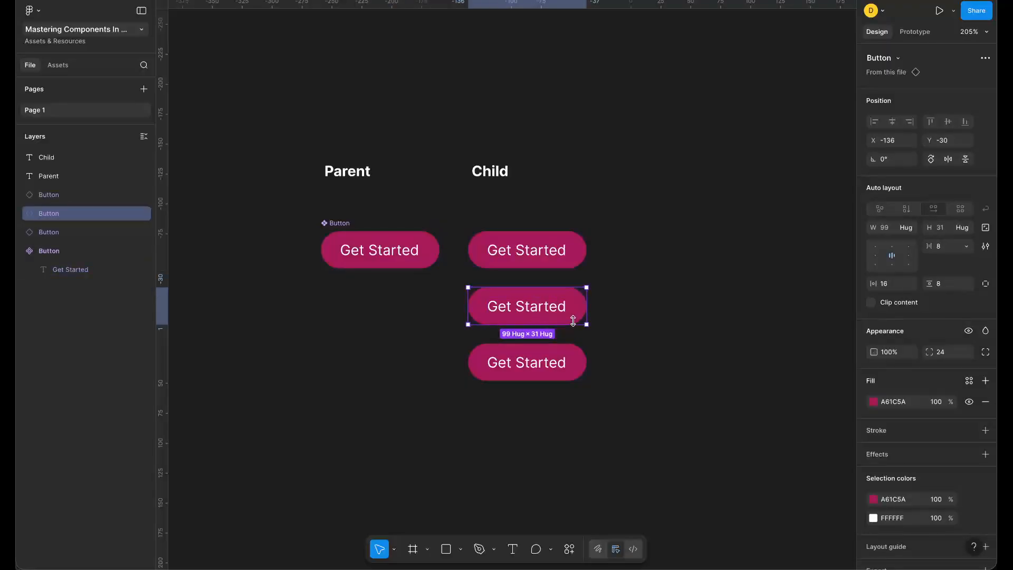
{"action": "left_click", "coordinate": [874, 403]}
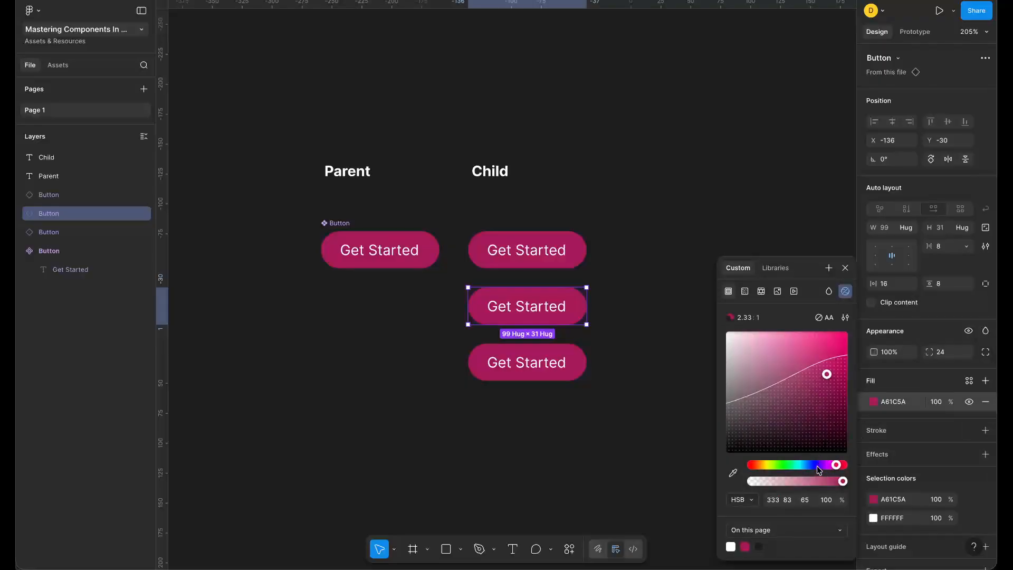
{"action": "left_click", "coordinate": [817, 465]}
{"action": "left_click_drag", "start_coordinate": [818, 465], "coordinate": [814, 466]}
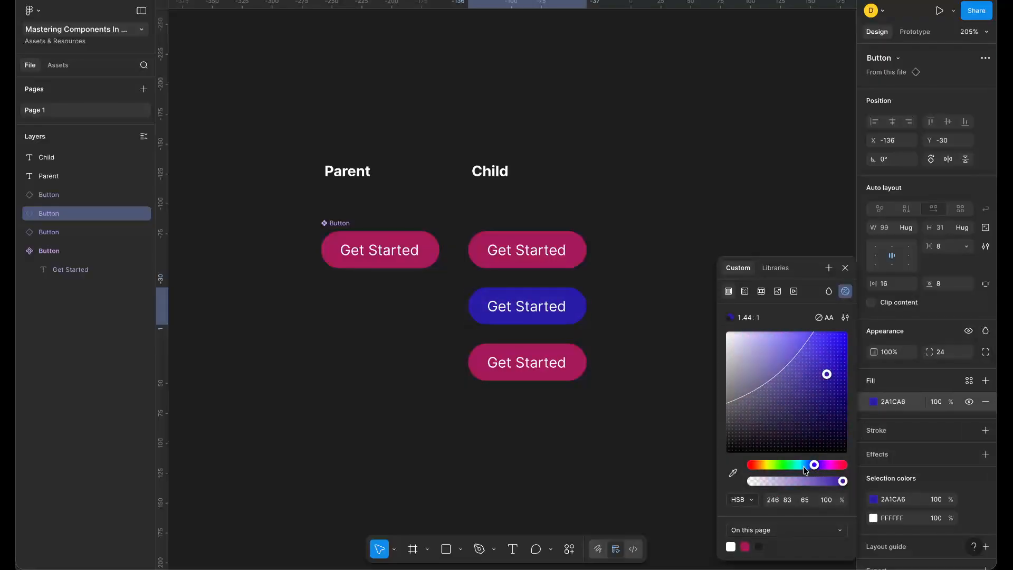
{"action": "left_click", "coordinate": [645, 349]}
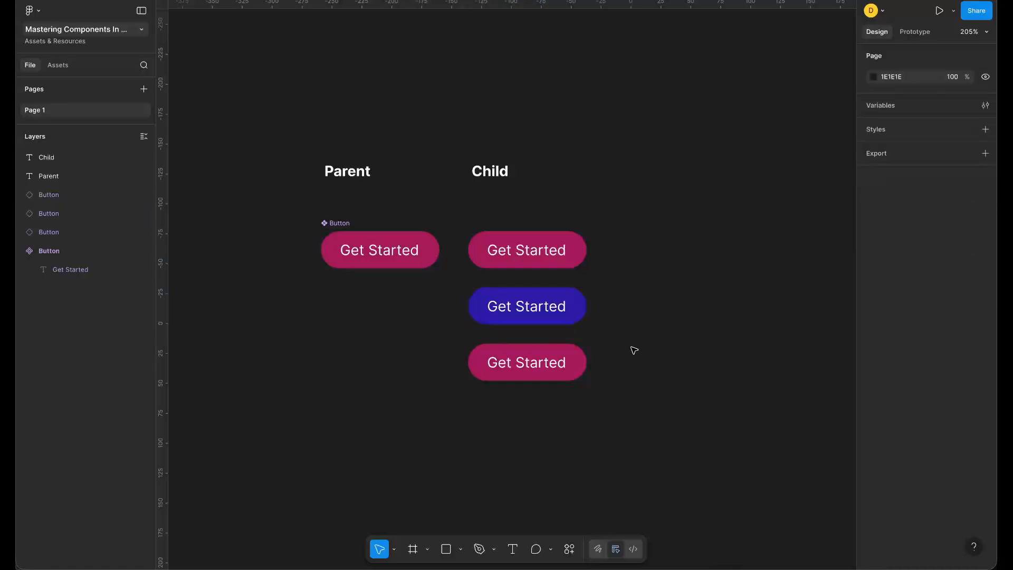
{"action": "left_click", "coordinate": [569, 322]}
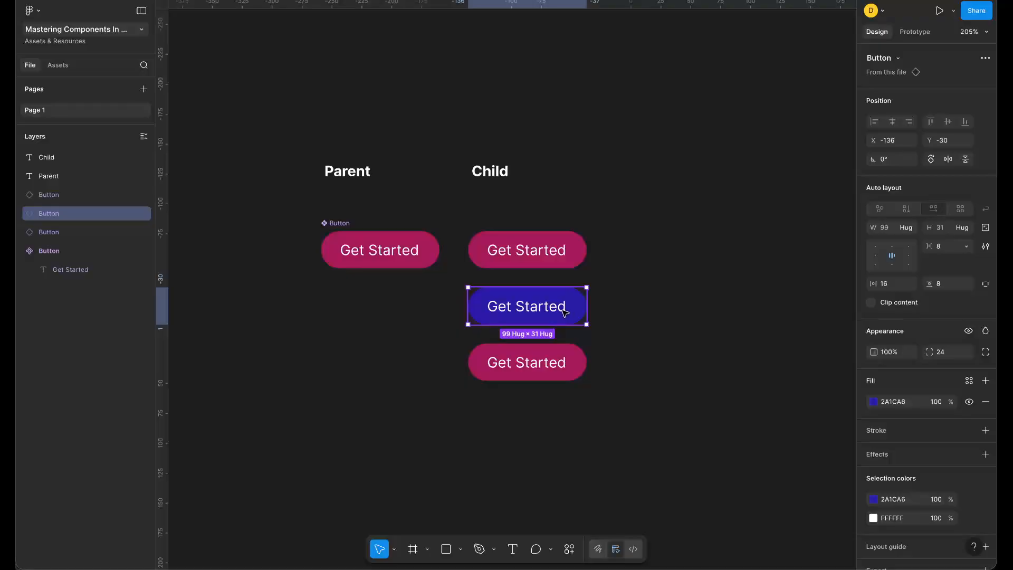
- Change the main Button component's fill to orange A6651C and check the overridden middle instance
{"action": "left_click", "coordinate": [338, 227]}
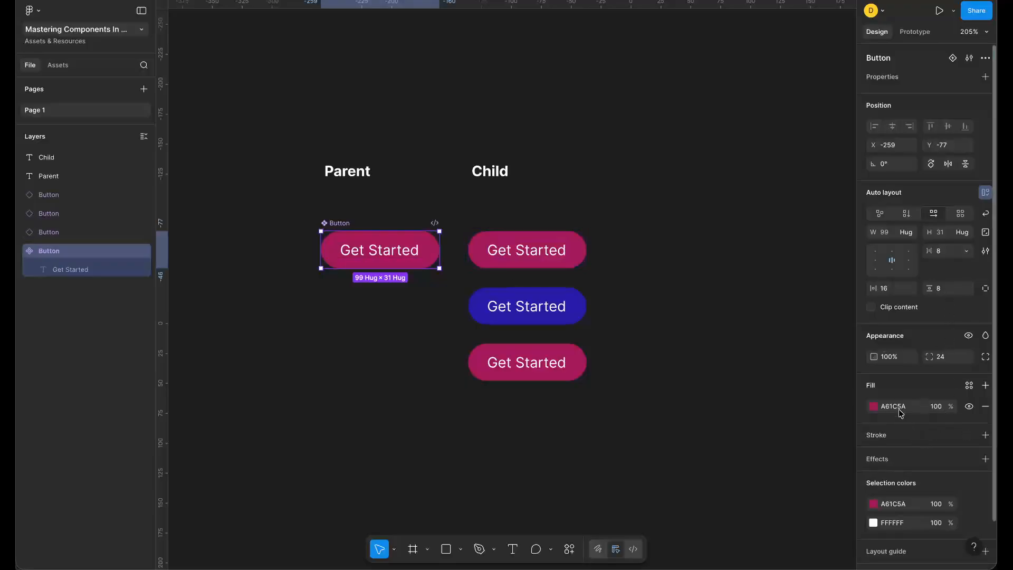
{"action": "left_click", "coordinate": [873, 406]}
{"action": "left_click_drag", "start_coordinate": [836, 464], "coordinate": [832, 464]}
{"action": "left_click_drag", "start_coordinate": [758, 469], "coordinate": [761, 469]}
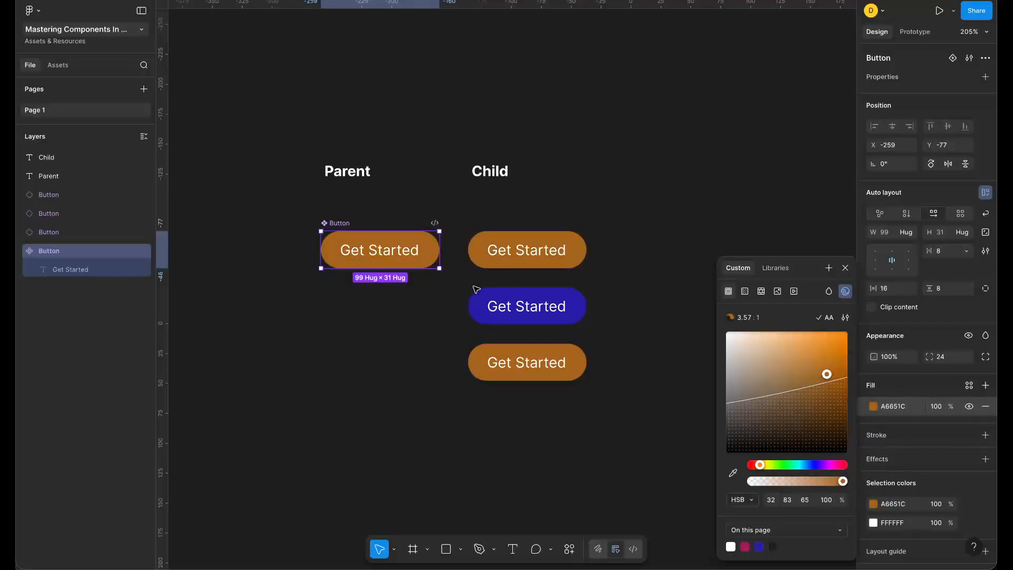
{"action": "left_click", "coordinate": [500, 309]}
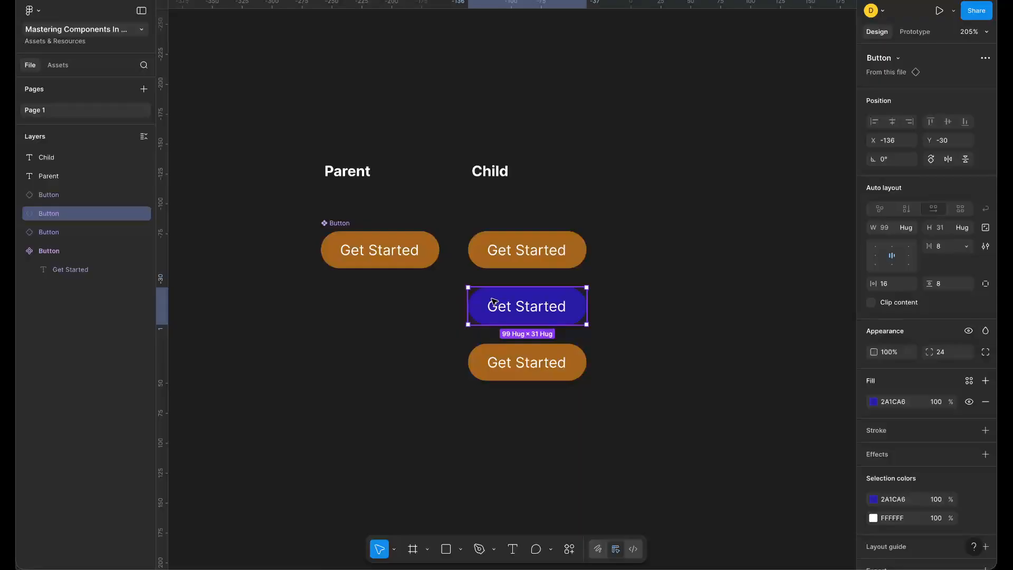
- Set the main Button component's corner radius to 8 and check the overridden middle instance
{"action": "left_click", "coordinate": [345, 225]}
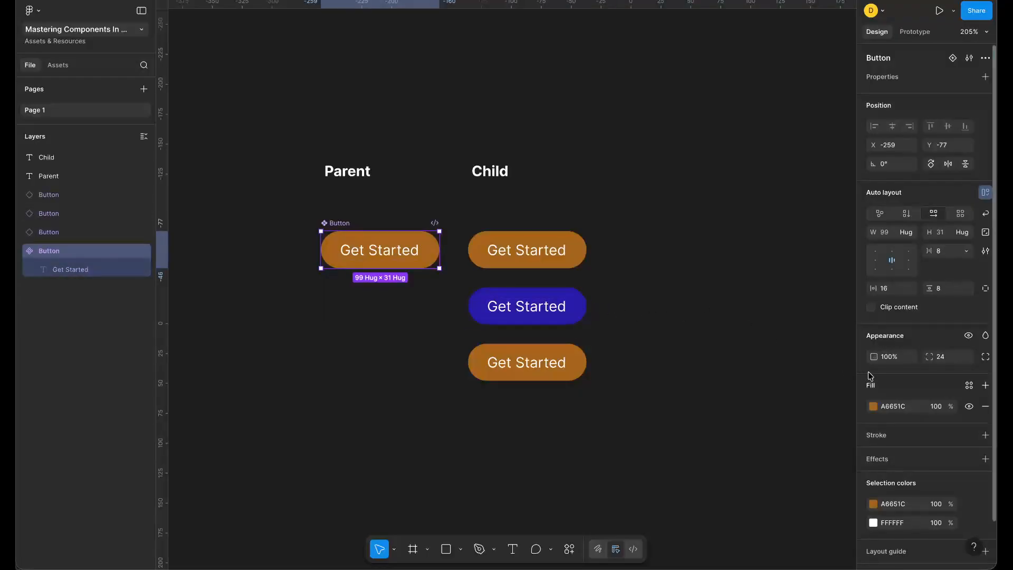
{"action": "left_click", "coordinate": [953, 363]}
{"action": "type", "text": "8"}
{"action": "key", "text": "Return"}
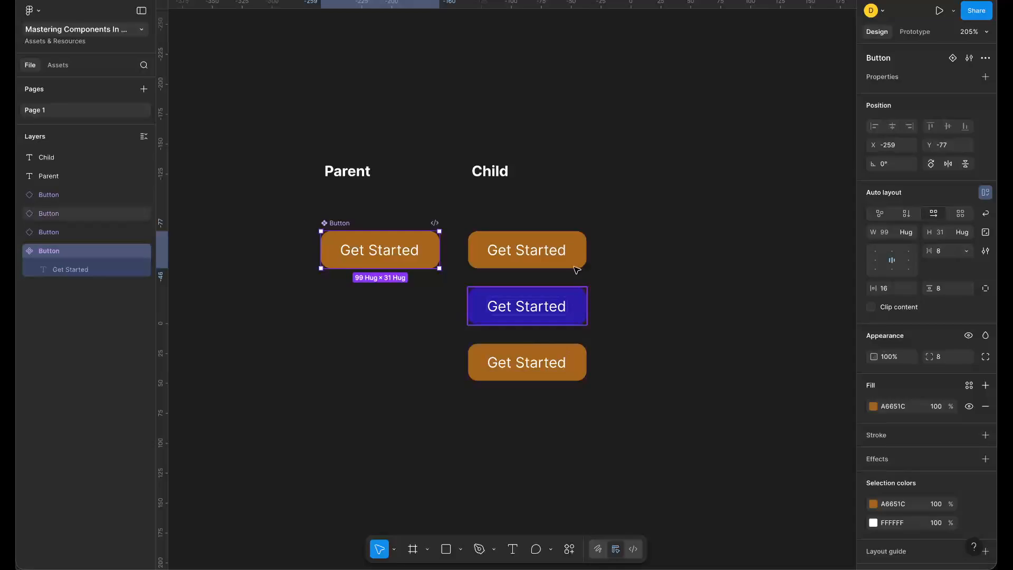
{"action": "left_click", "coordinate": [582, 308]}
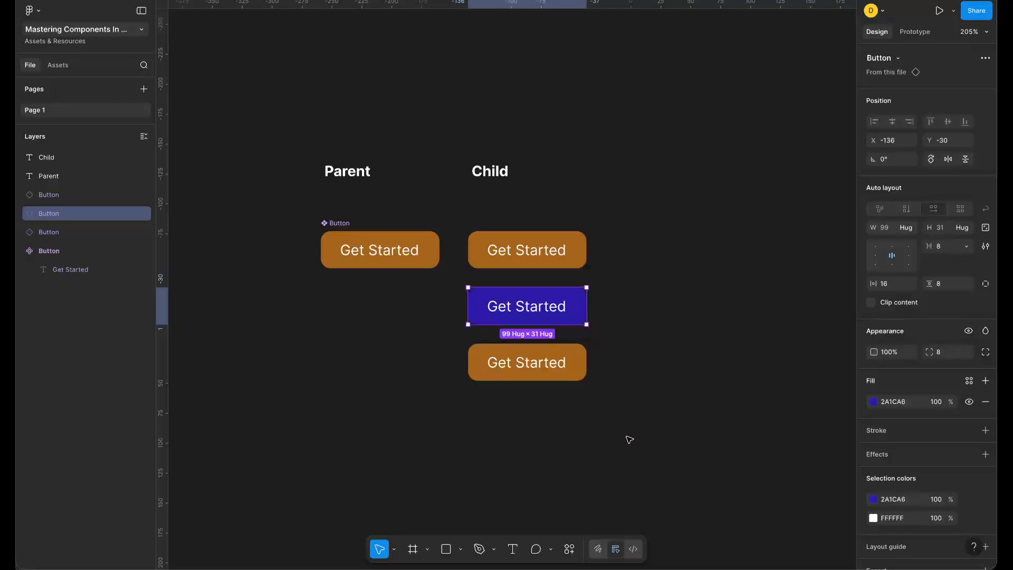
- Delete the Child label together with the three Button instances below it
{"action": "left_click_drag", "start_coordinate": [626, 438], "coordinate": [584, 382]}
{"action": "left_click_drag", "start_coordinate": [555, 303], "coordinate": [605, 197]}
{"action": "scroll", "coordinate": [612, 206], "scroll_direction": "down", "scroll_amount": 3}
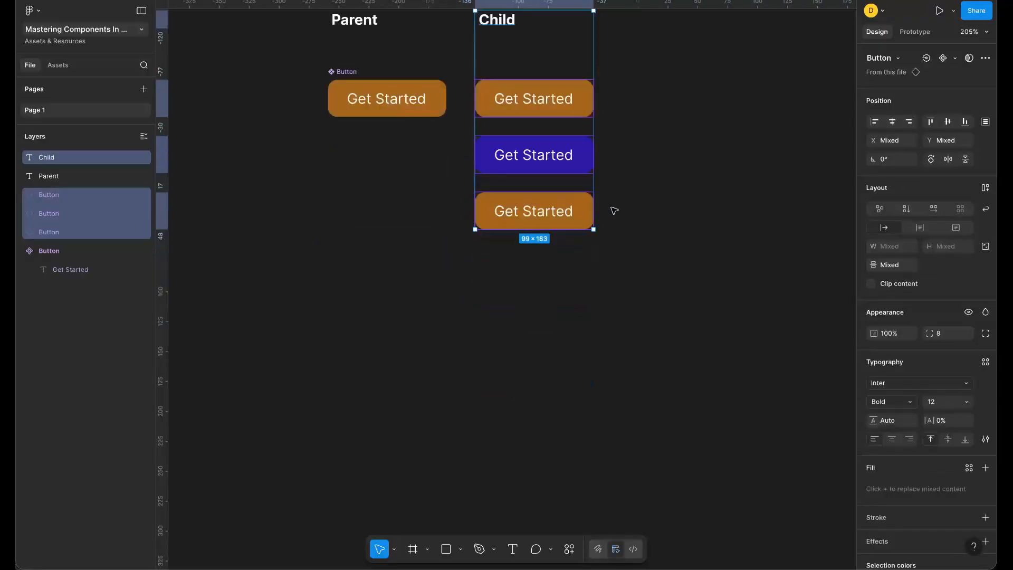
{"action": "key", "text": "Delete"}
{"action": "scroll", "coordinate": [583, 199], "scroll_direction": "up", "scroll_amount": 2}
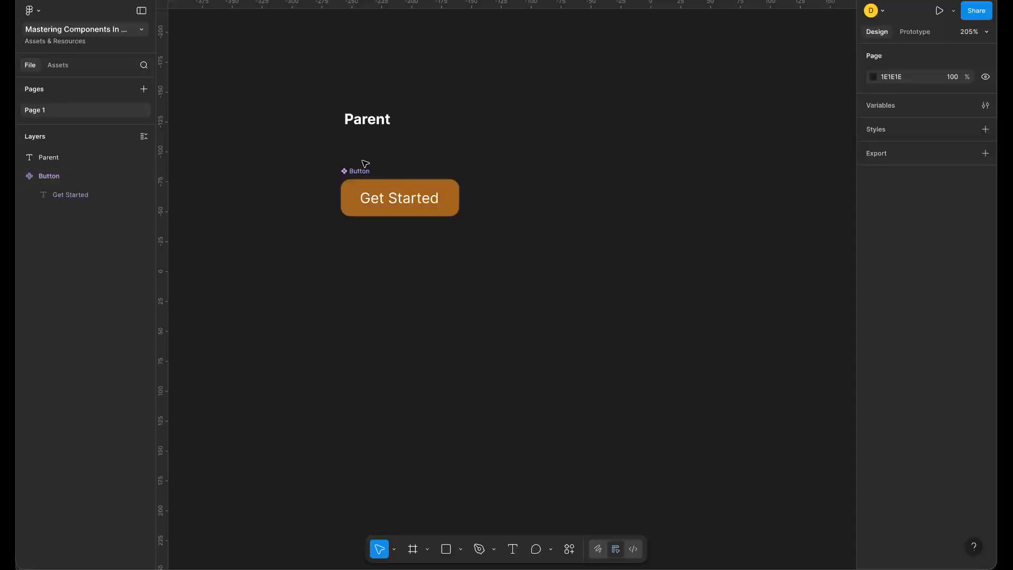
- View the property types that can be created for the main Button component and dismiss the list without adding one
{"action": "scroll", "coordinate": [365, 164], "scroll_direction": "up", "scroll_amount": 3}
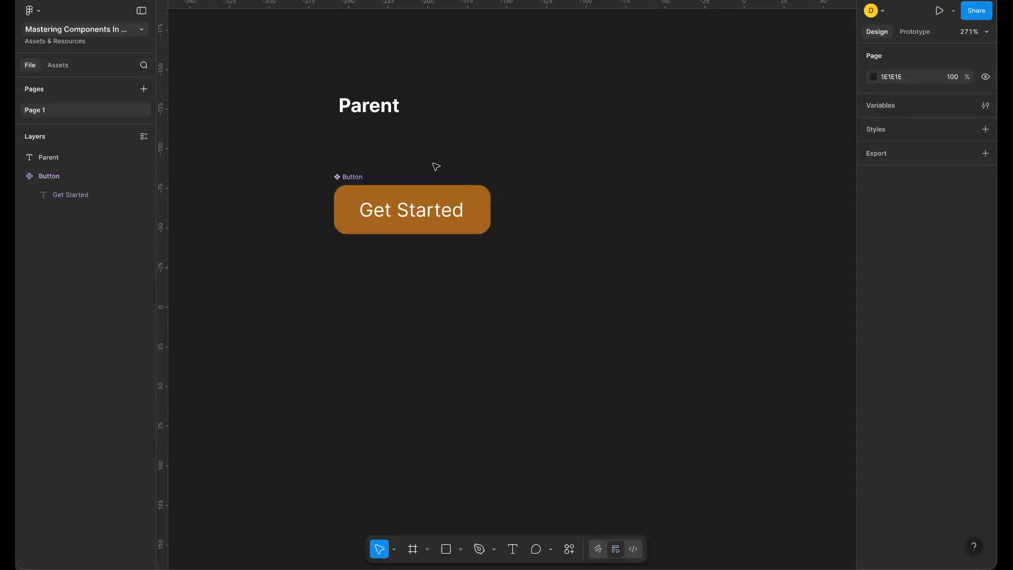
{"action": "left_click", "coordinate": [352, 179]}
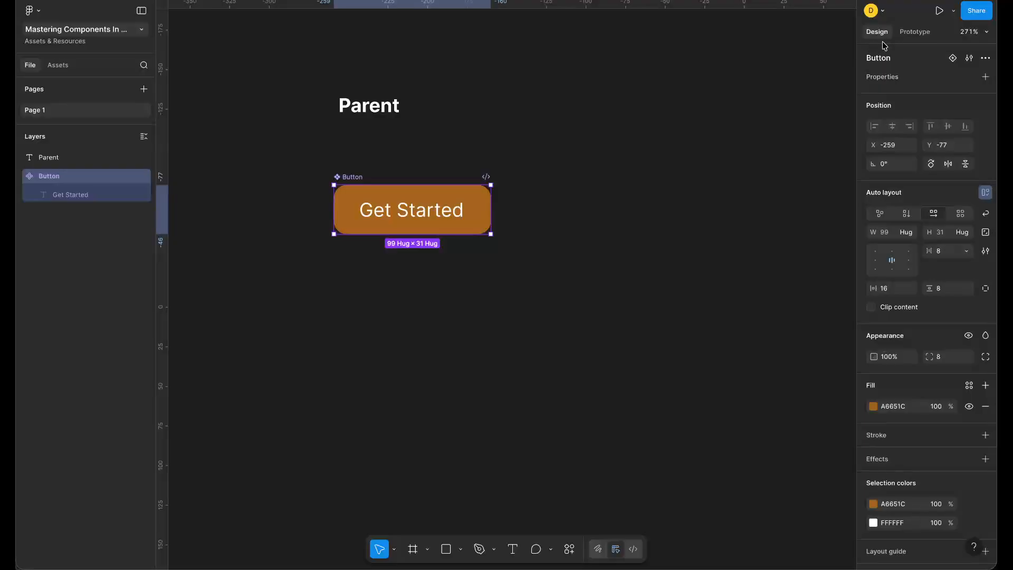
{"action": "left_click", "coordinate": [982, 77]}
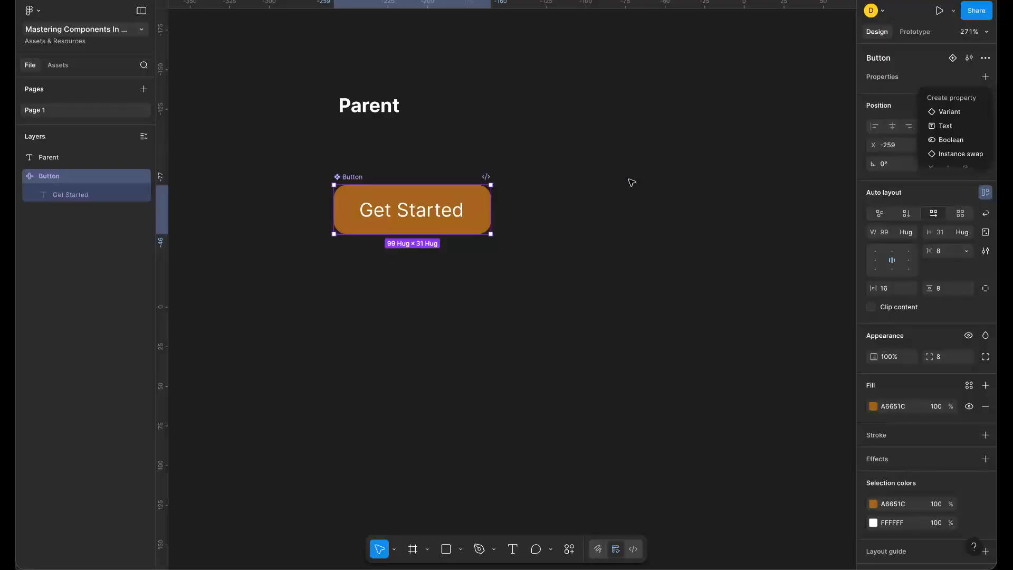
{"action": "left_click", "coordinate": [632, 182]}
{"action": "scroll", "coordinate": [628, 183], "scroll_direction": "right", "scroll_amount": 3}
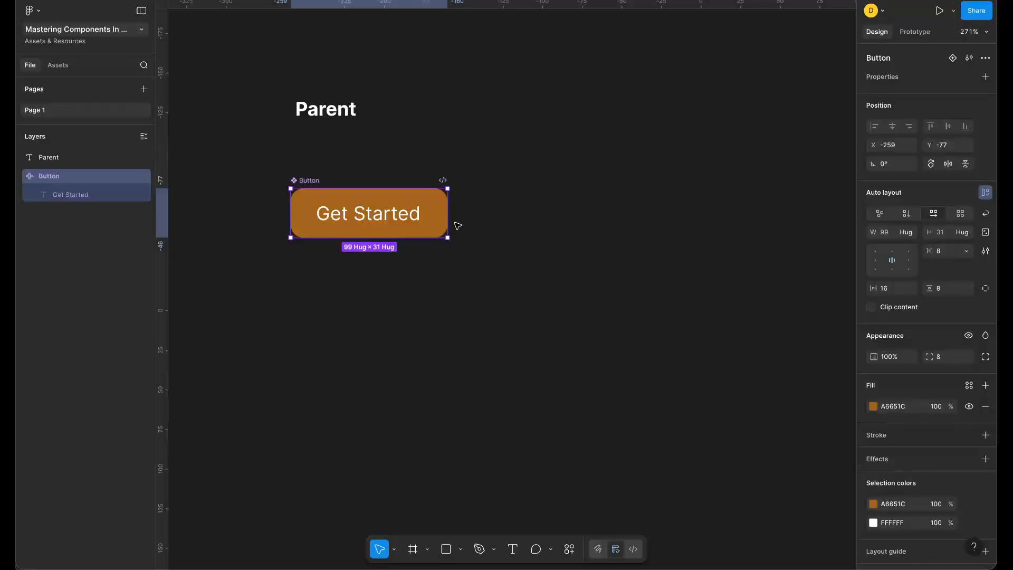
- Add the text "Outline Button" below the main Button component
{"action": "left_click", "coordinate": [324, 255]}
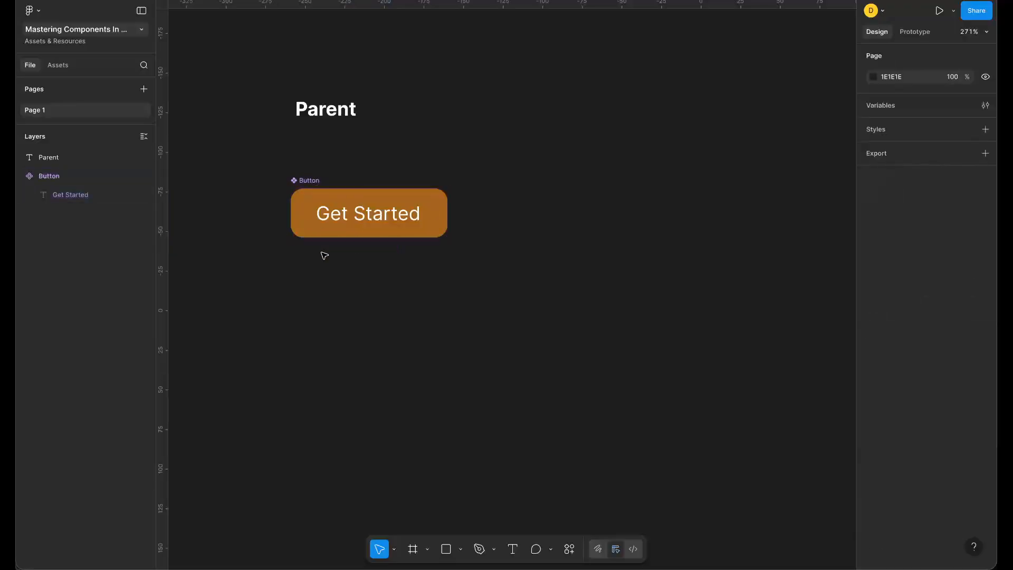
{"action": "key", "text": "t"}
{"action": "left_click", "coordinate": [342, 327]}
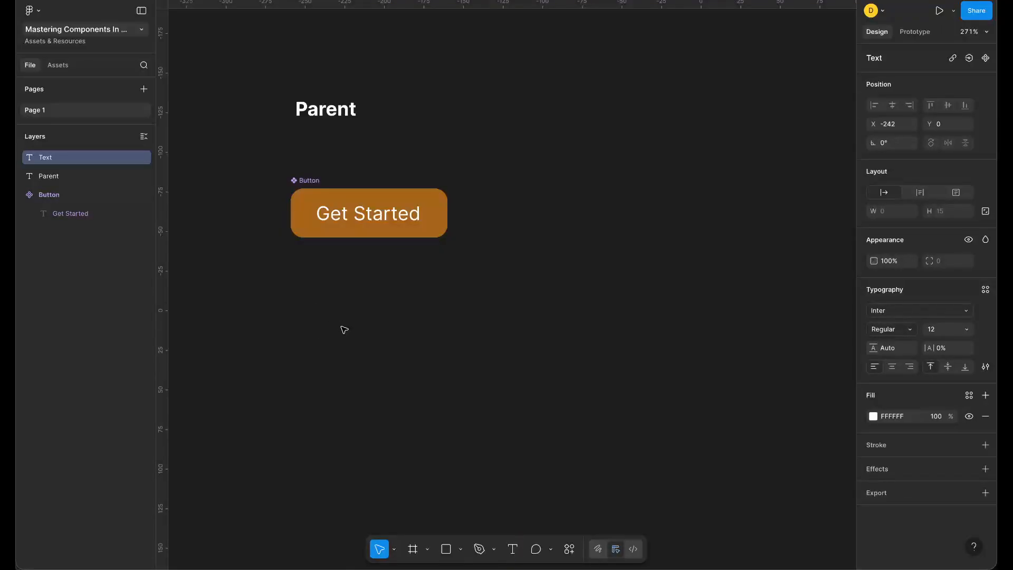
{"action": "type", "text": "B"}
{"action": "key", "text": "BackSpace"}
{"action": "type", "text": "Oyt"}
{"action": "key", "text": "BackSpace"}
{"action": "key", "text": "BackSpace"}
{"action": "type", "text": "utlinr"}
{"action": "key", "text": "BackSpace"}
{"action": "type", "text": "e Button"}
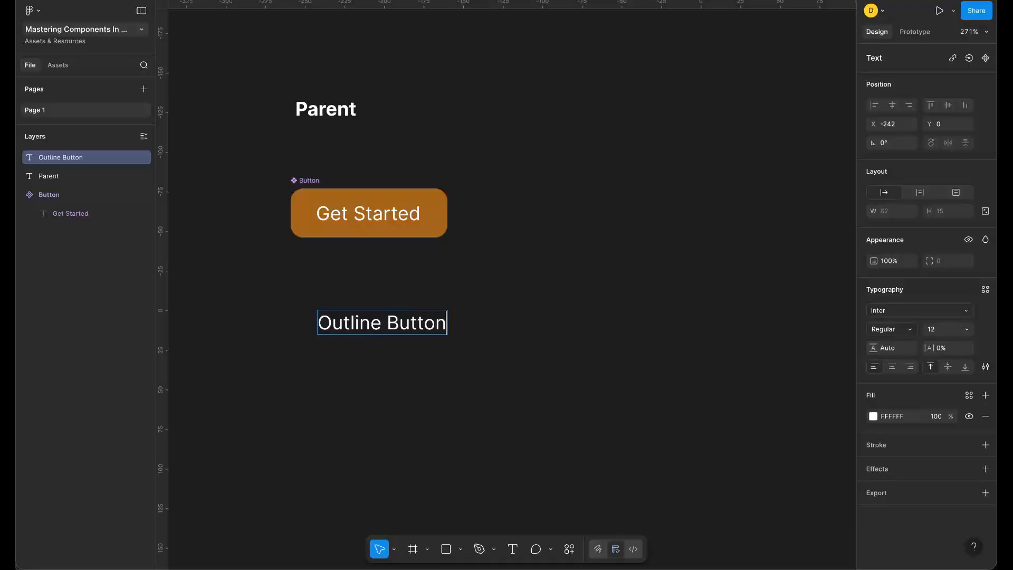
{"action": "key", "text": "Escape"}
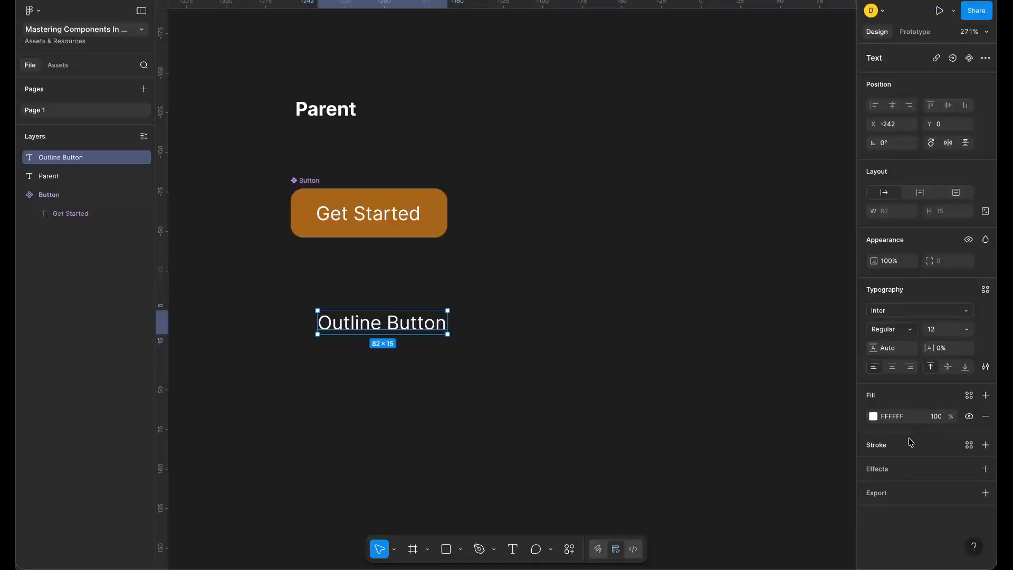
- Wrap the Outline Button text in an auto layout frame with 16 horizontal padding
{"action": "key", "text": "shift+a"}
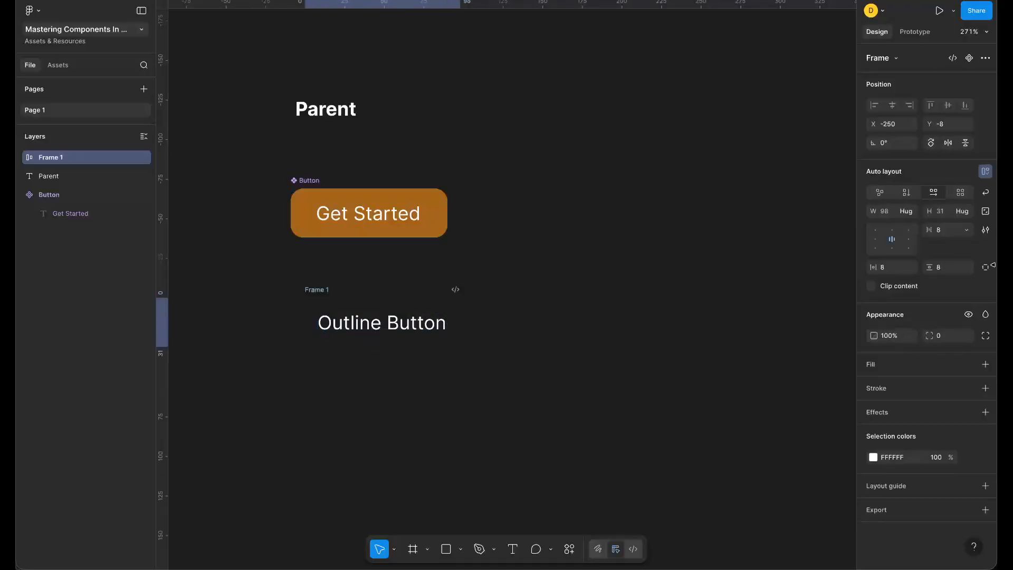
{"action": "left_click", "coordinate": [892, 268]}
{"action": "type", "text": "16"}
{"action": "key", "text": "Return"}
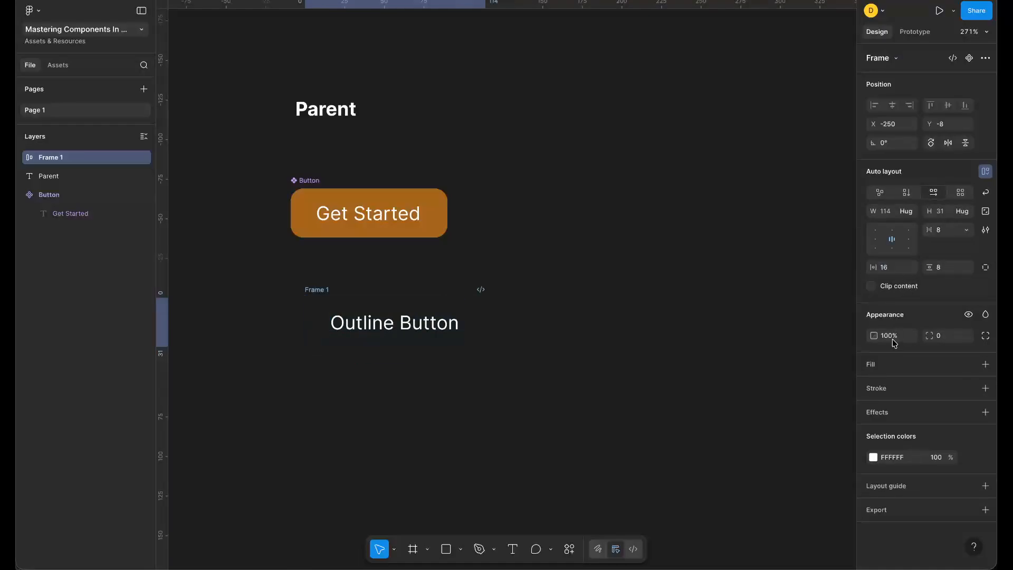
- Give the Outline Button text's frame a white FFFFFF stroke and a corner radius of 8
{"action": "left_click", "coordinate": [905, 389]}
{"action": "left_click", "coordinate": [900, 412]}
{"action": "left_click", "coordinate": [898, 410]}
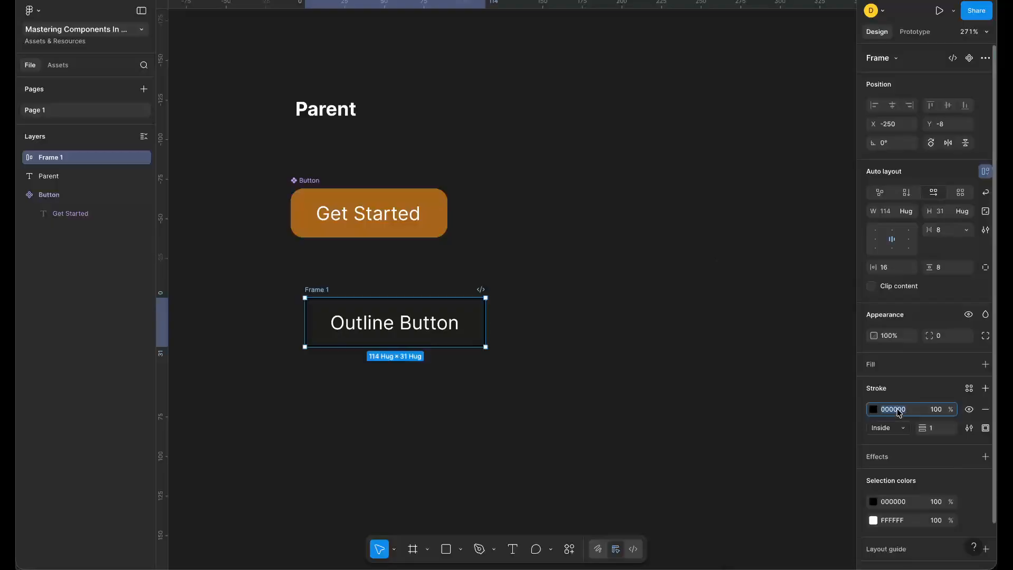
{"action": "double_click", "coordinate": [899, 410]}
{"action": "type", "text": "fff"}
{"action": "key", "text": "Return"}
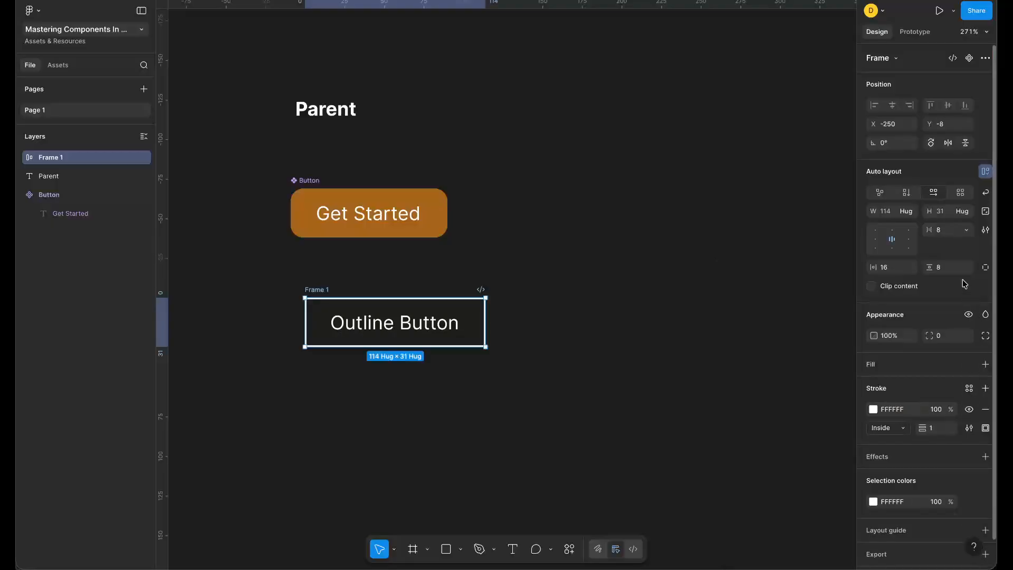
{"action": "left_click", "coordinate": [949, 339]}
{"action": "type", "text": "8"}
{"action": "key", "text": "Return"}
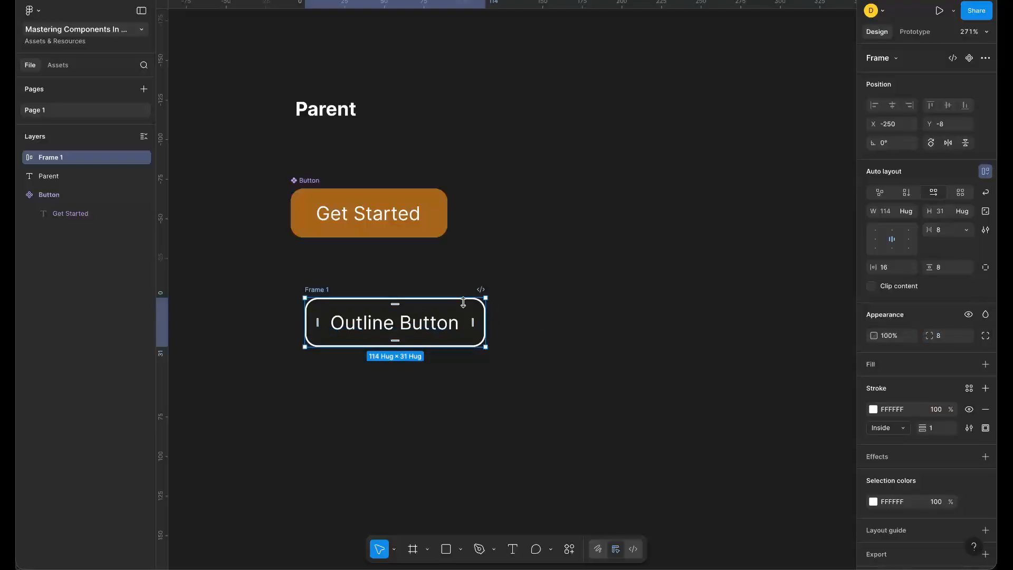
- Rename the frame to Outline Button and turn it into a component, positioned at X -256, Y -10 below the main Button
{"action": "key", "text": "ctrl+r"}
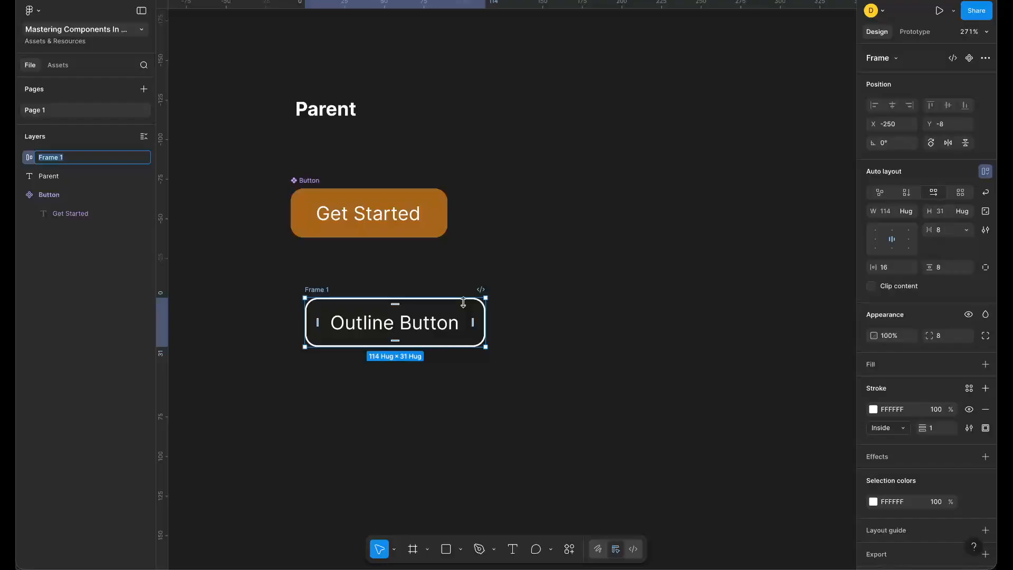
{"action": "type", "text": "Outline Button"}
{"action": "key", "text": "Return"}
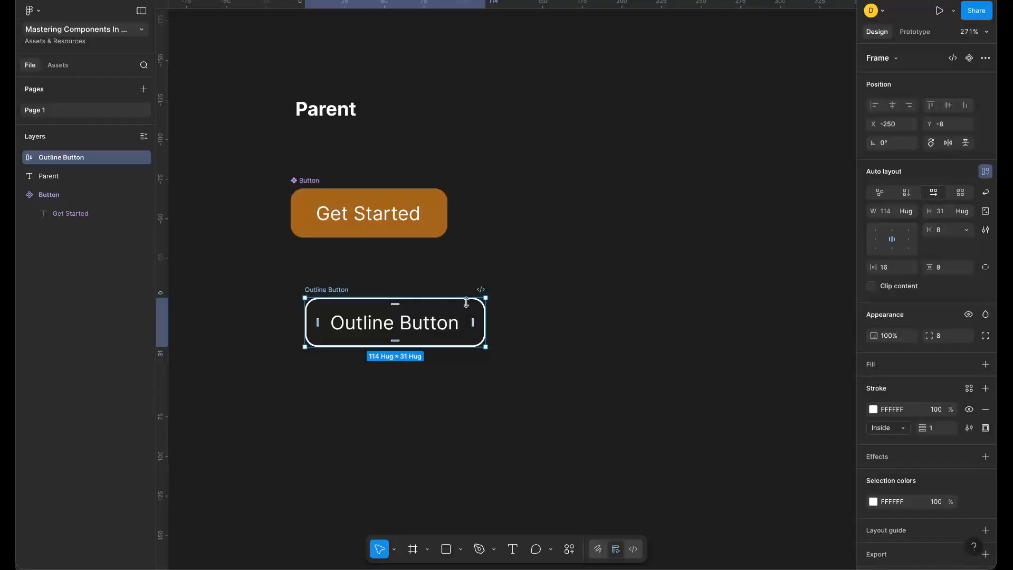
{"action": "key", "text": "ctrl+alt+k"}
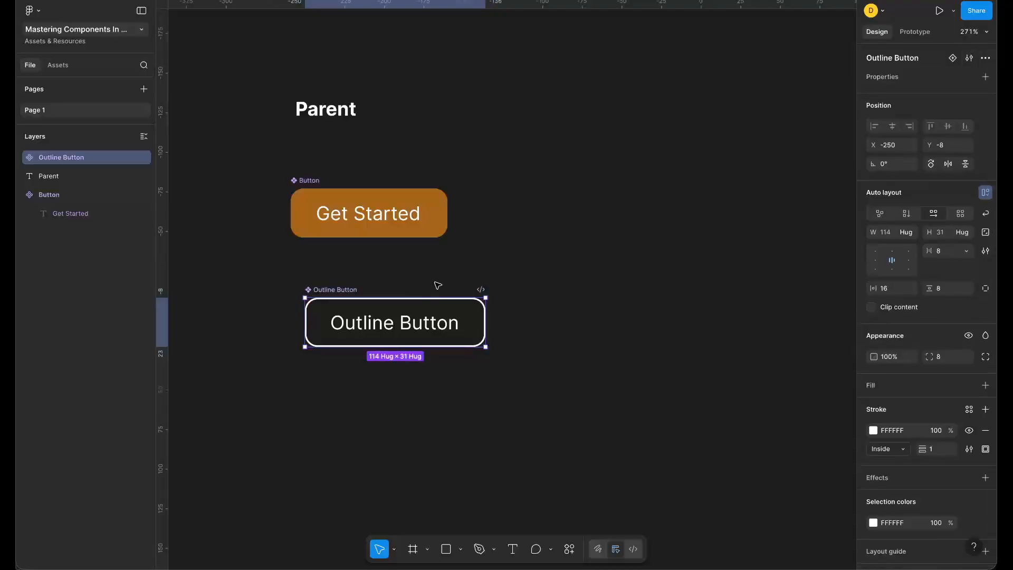
{"action": "left_click_drag", "start_coordinate": [337, 294], "coordinate": [328, 288]}
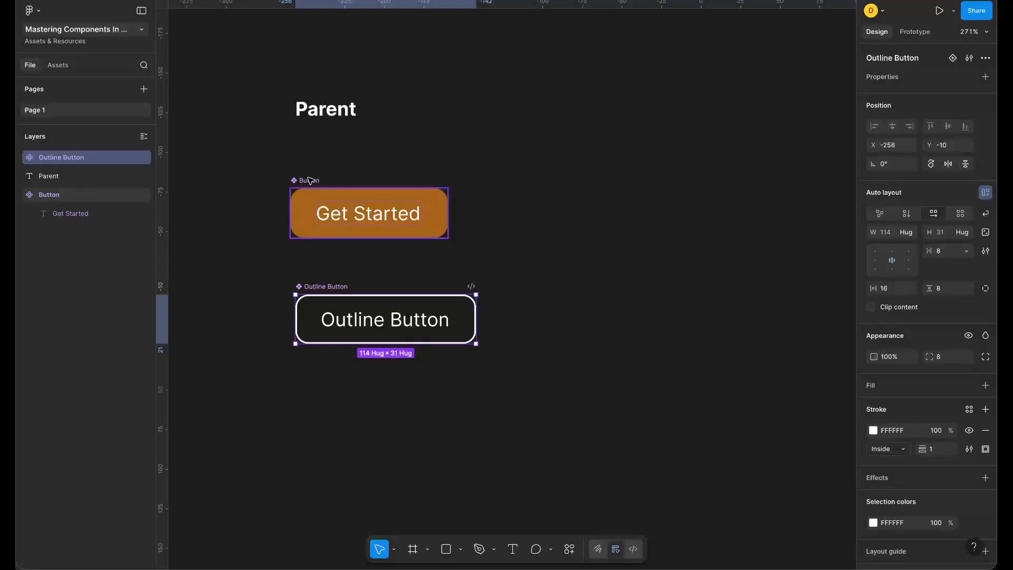
- Delete the Outline Button component
{"action": "left_click", "coordinate": [328, 276]}
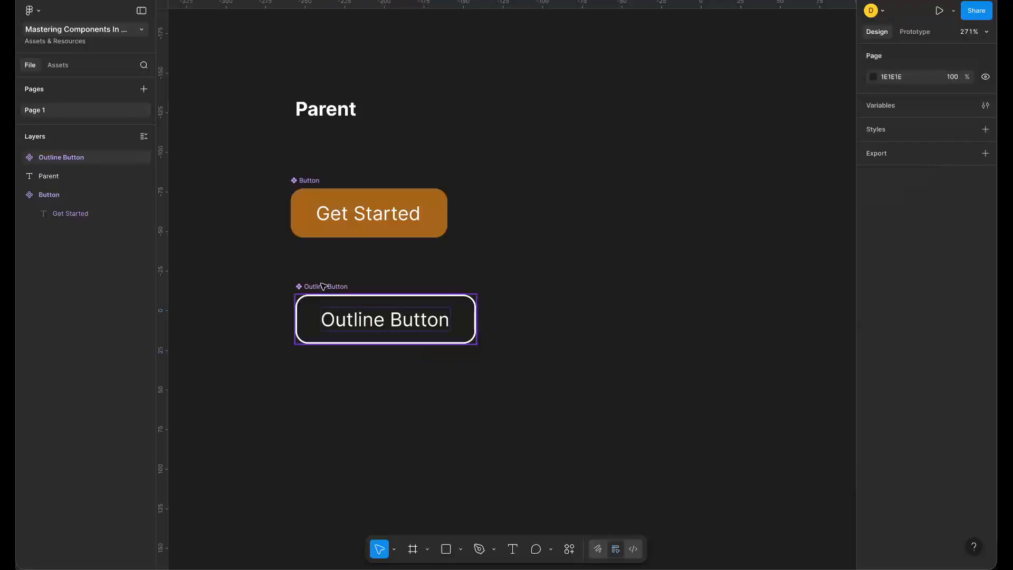
{"action": "left_click", "coordinate": [323, 286]}
{"action": "key", "text": "Delete"}
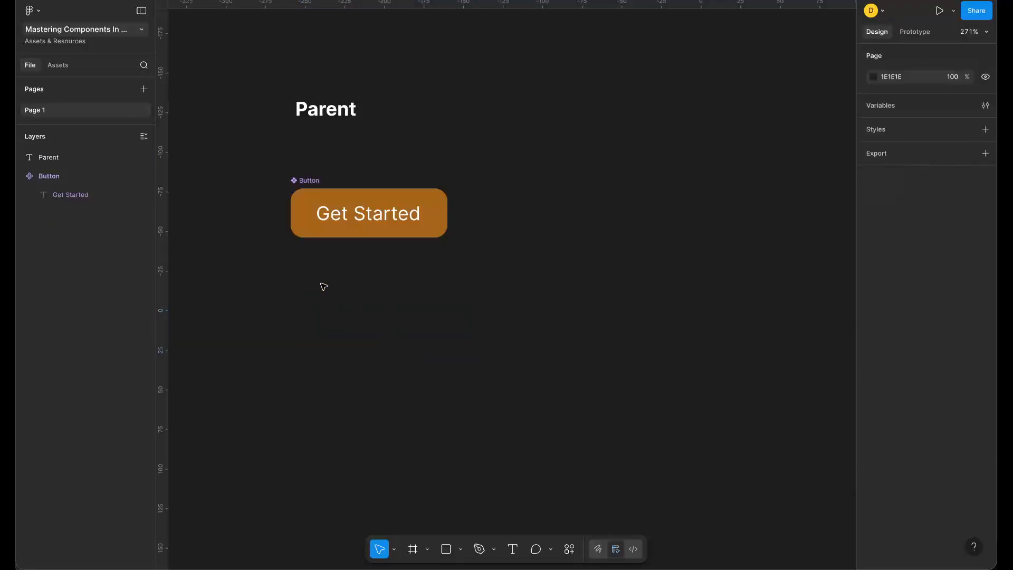
- Add a second variant to the main Button component and inspect the Default and new variants in turn
{"action": "left_click", "coordinate": [310, 181]}
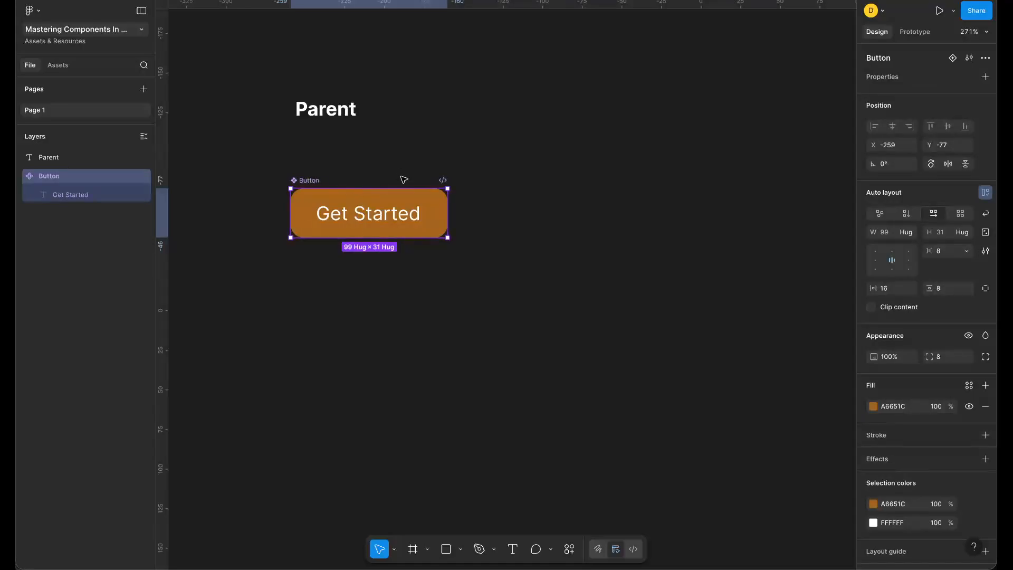
{"action": "left_click", "coordinate": [954, 59]}
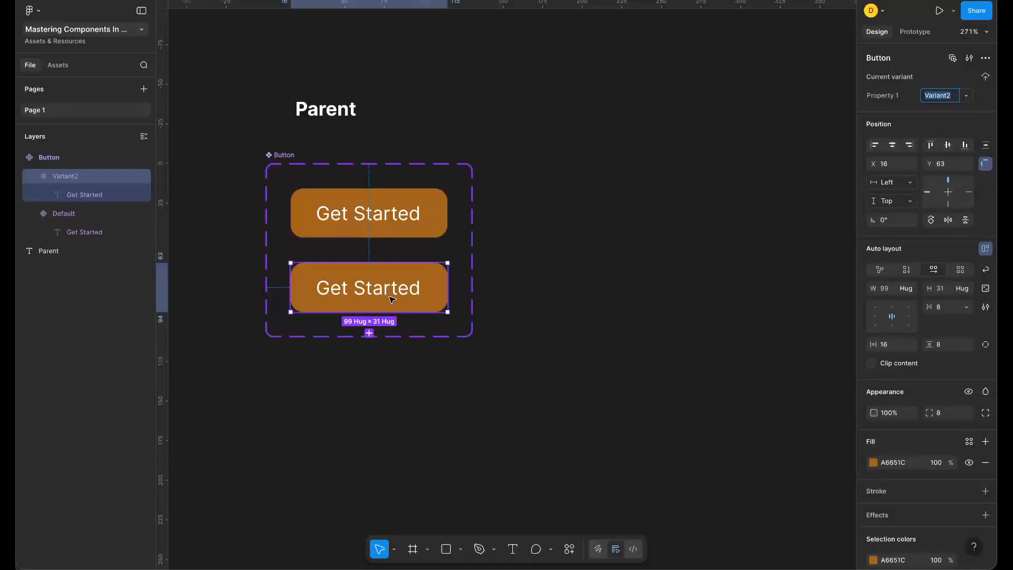
{"action": "left_click", "coordinate": [376, 225]}
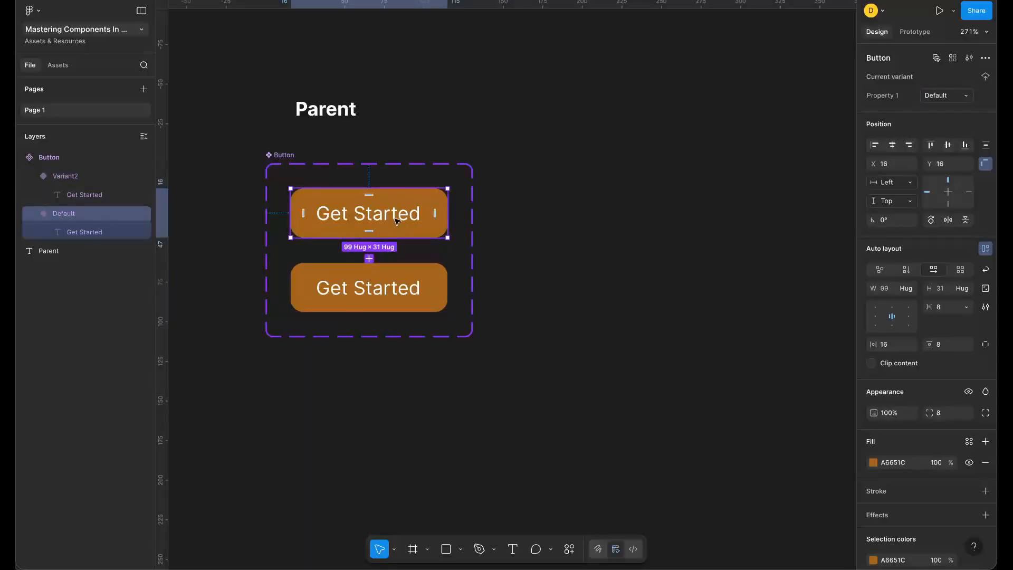
{"action": "left_click", "coordinate": [394, 278]}
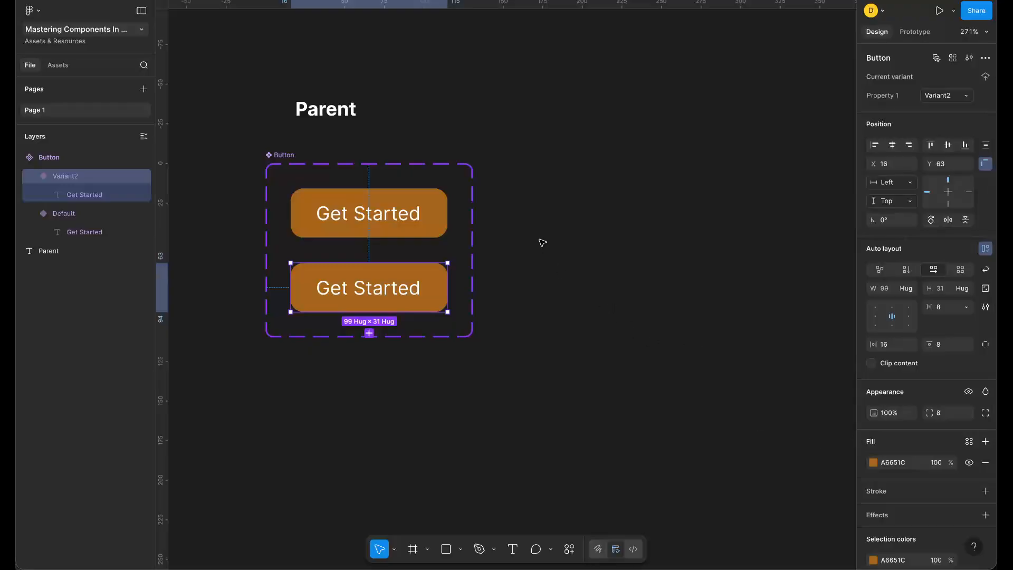
- Undo the variant addition to restore the single Button component
{"action": "key", "text": "ctrl+z"}
{"action": "key", "text": "ctrl+z"}
{"action": "key", "text": "ctrl+z"}
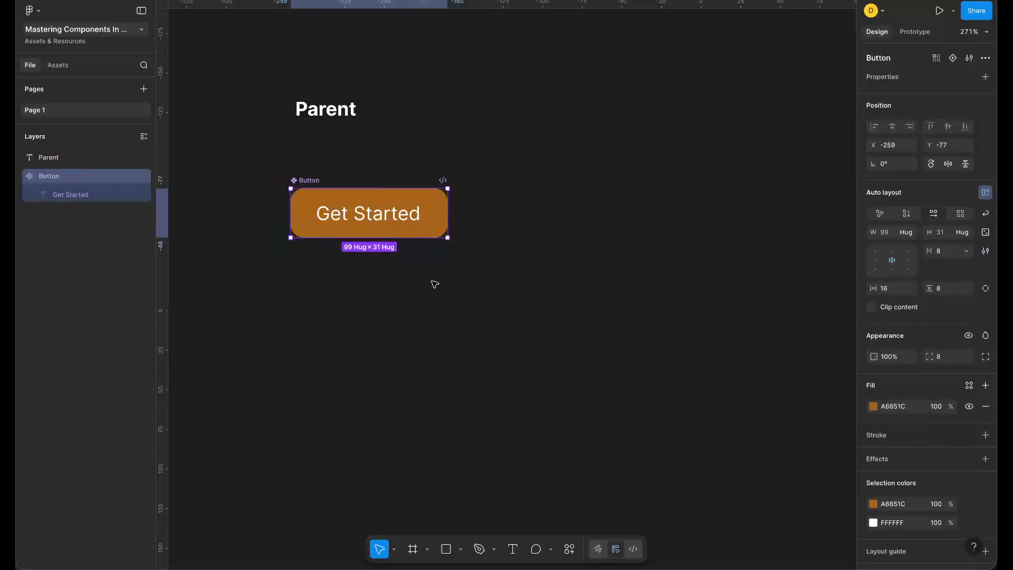
- Try creating a Variant property on the Button component and undo it
{"action": "left_click", "coordinate": [986, 77]}
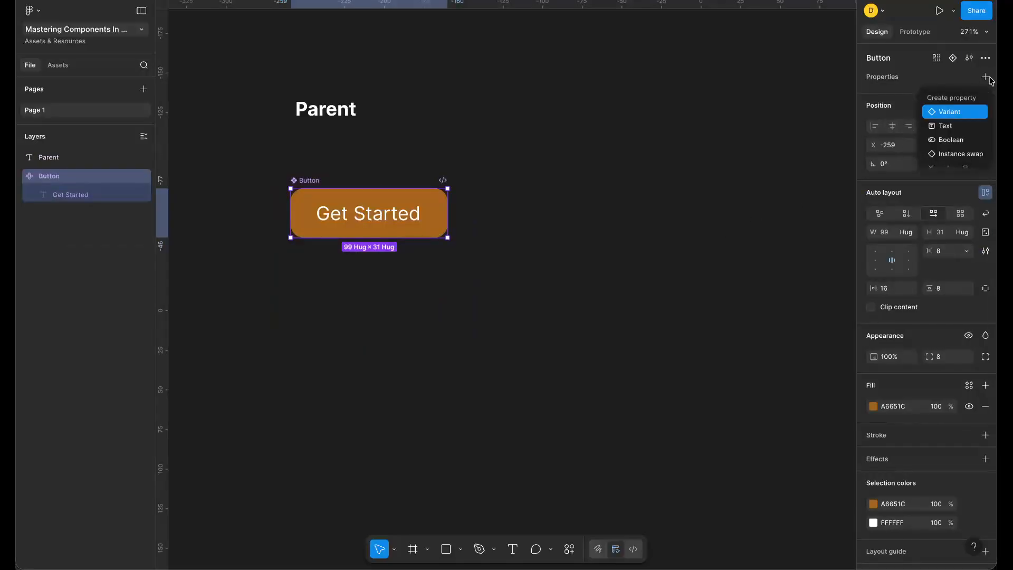
{"action": "left_click", "coordinate": [949, 115]}
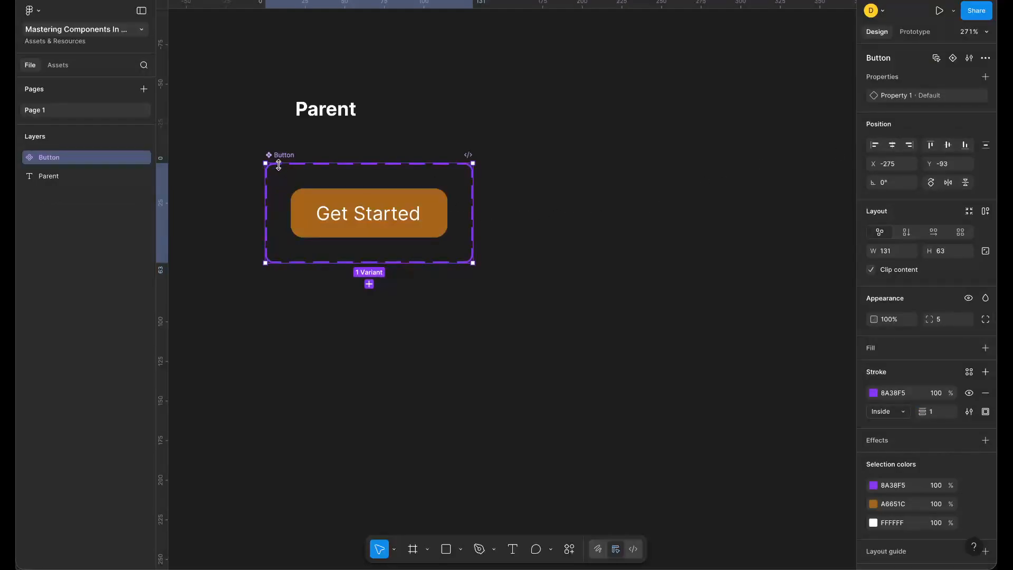
{"action": "key", "text": "ctrl+z"}
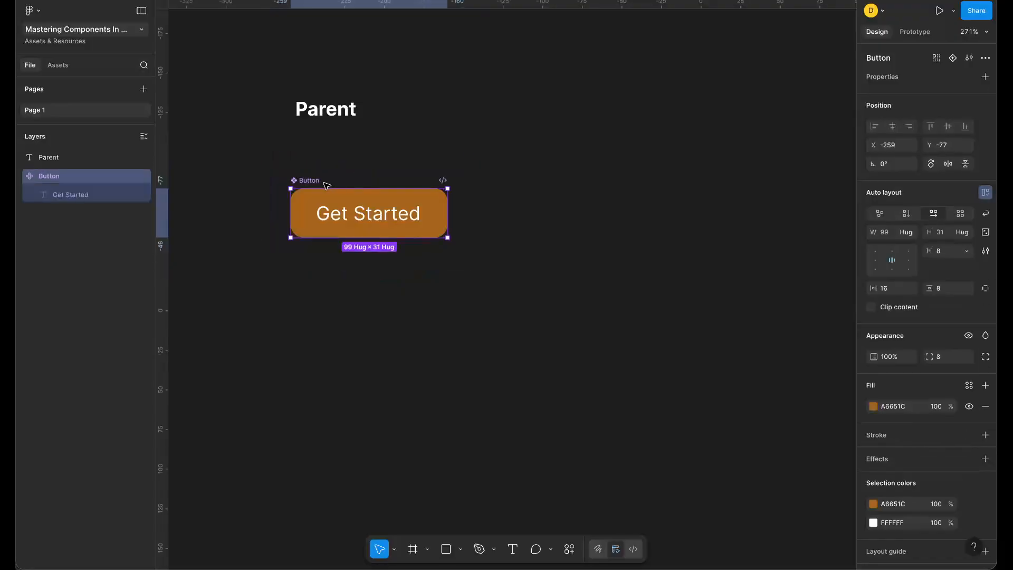
- Move the Button component to X -261, Y -74, and try out a second variant on it, removing it again
{"action": "mouse_move", "coordinate": [310, 180]}
{"action": "left_mouse_down"}
{"action": "mouse_move", "coordinate": [308, 198]}
{"action": "mouse_move", "coordinate": [309, 185]}
{"action": "left_mouse_up"}
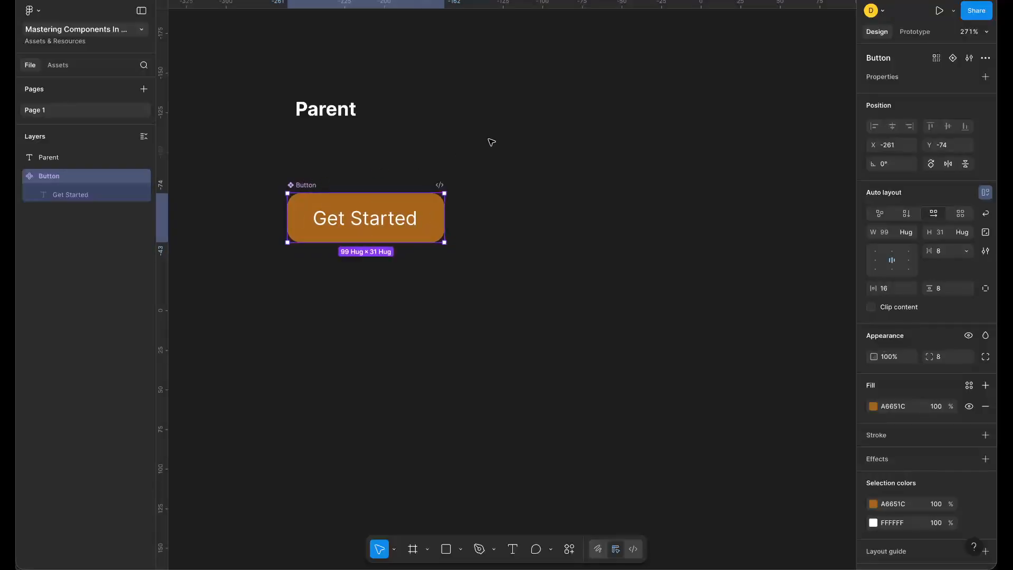
{"action": "left_click", "coordinate": [953, 58]}
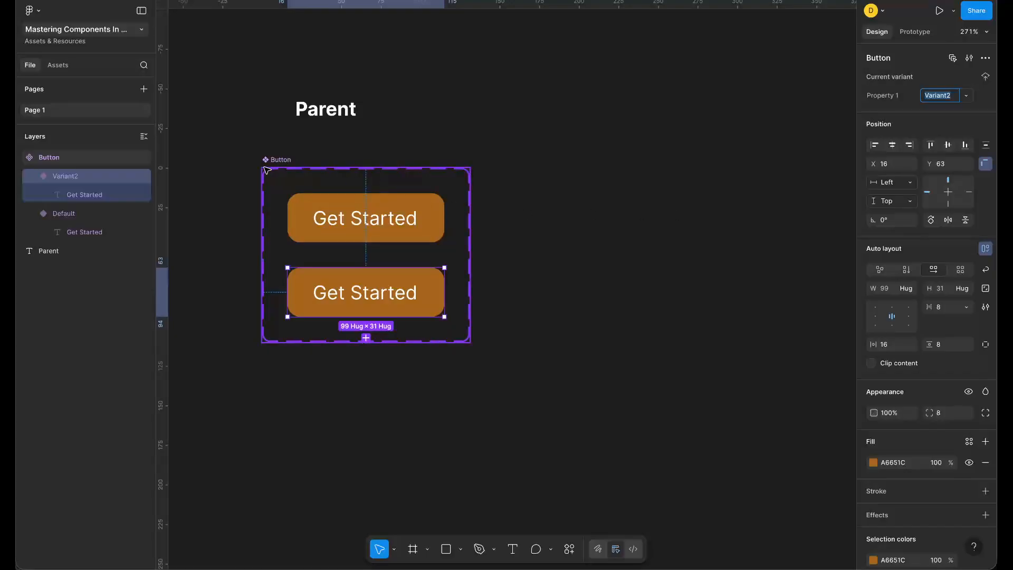
{"action": "left_click", "coordinate": [438, 373]}
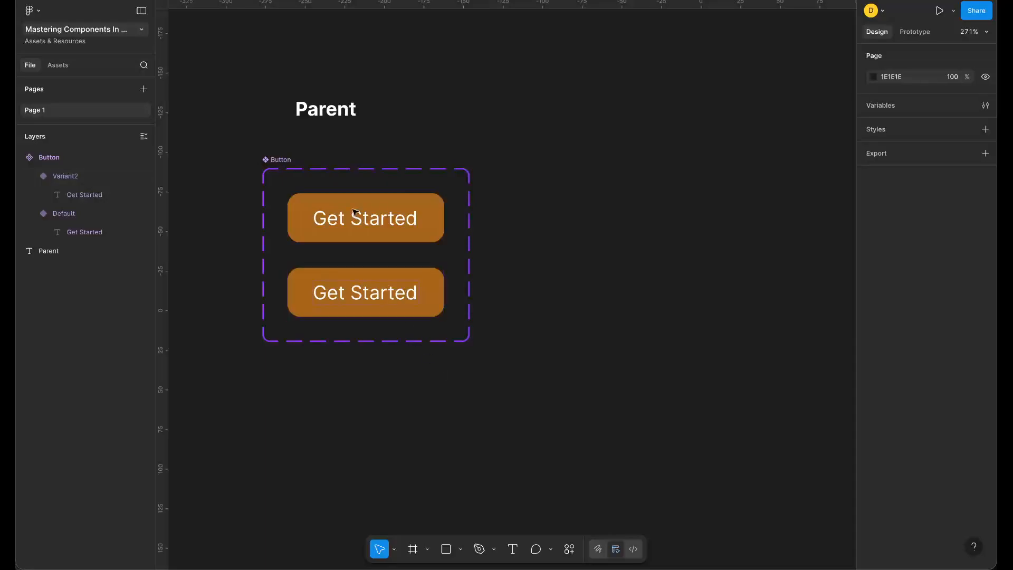
{"action": "left_click", "coordinate": [329, 199]}
{"action": "key", "text": "Delete"}
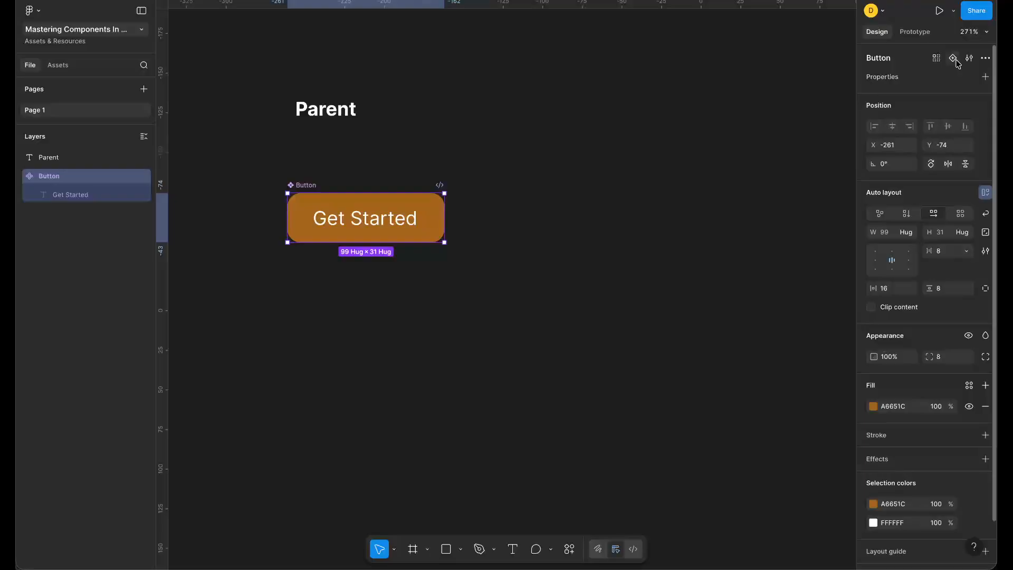
- Create a Variant property on the Button component and try adding another variant from its Default variant
{"action": "left_click", "coordinate": [985, 76]}
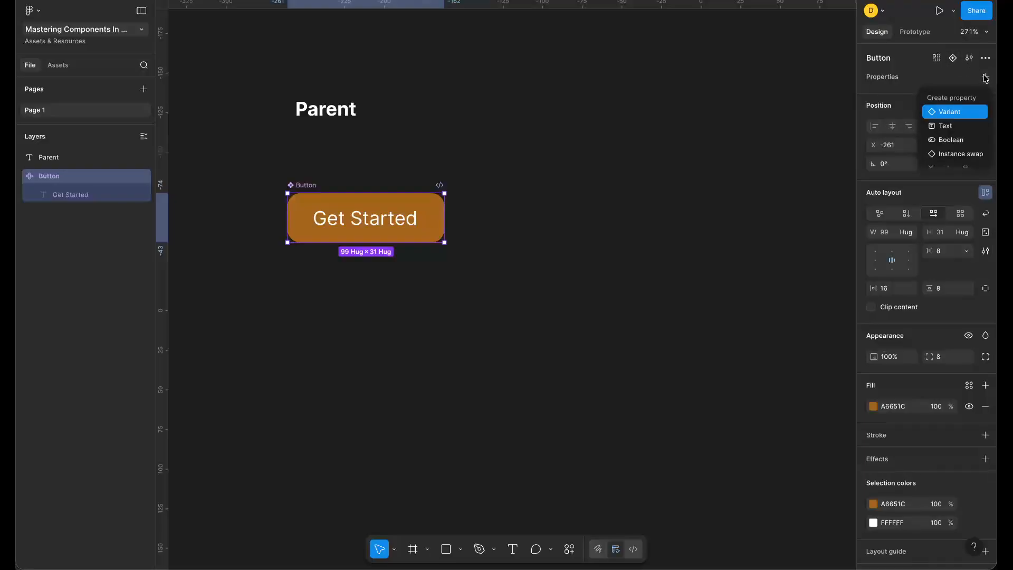
{"action": "left_click", "coordinate": [957, 112]}
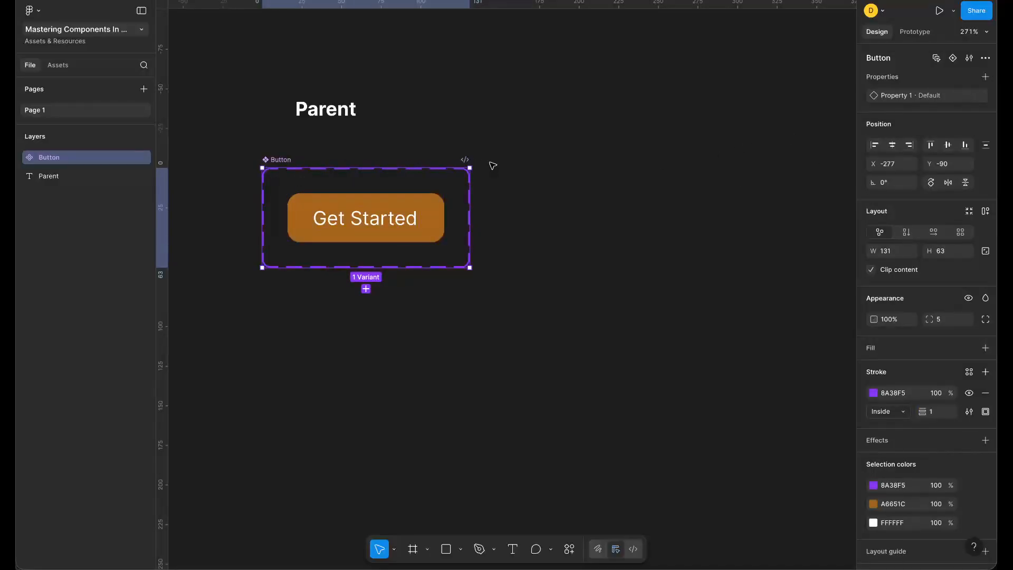
{"action": "left_click", "coordinate": [370, 235]}
{"action": "left_click", "coordinate": [366, 263]}
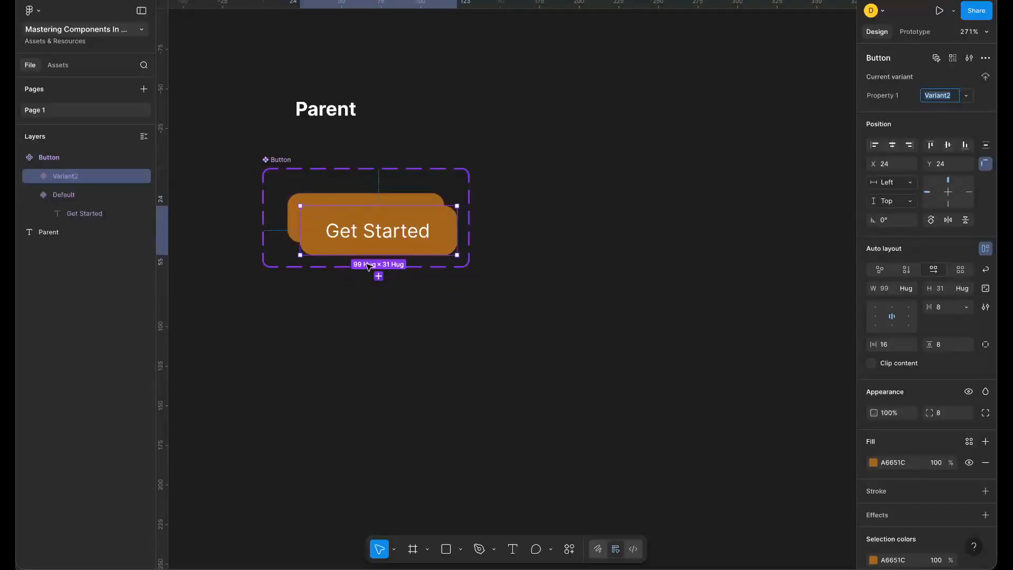
{"action": "key", "text": "ctrl+z"}
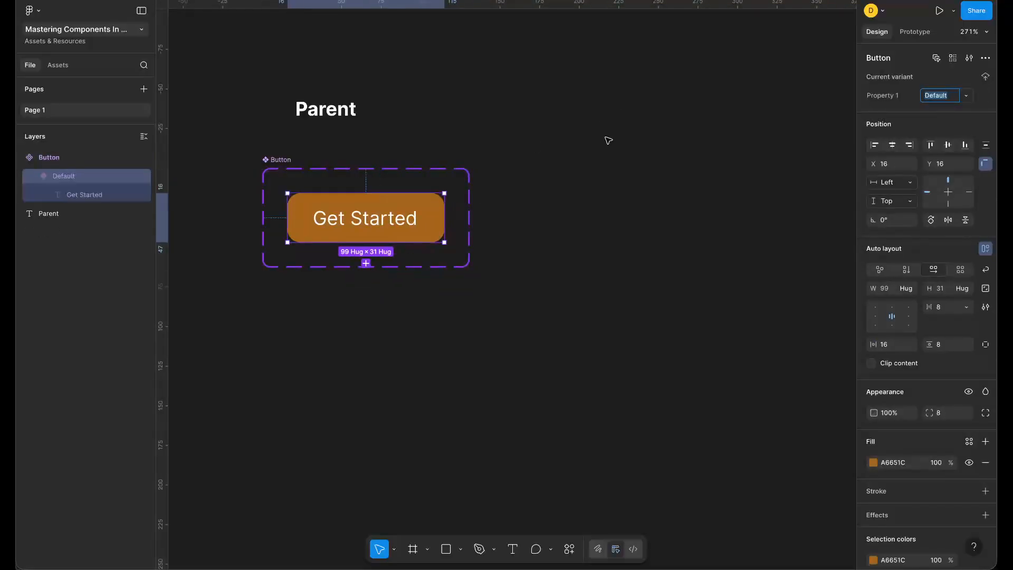
- Try adding a second variant from the Button component set, and undo both it and the Variant property
{"action": "left_click", "coordinate": [273, 168]}
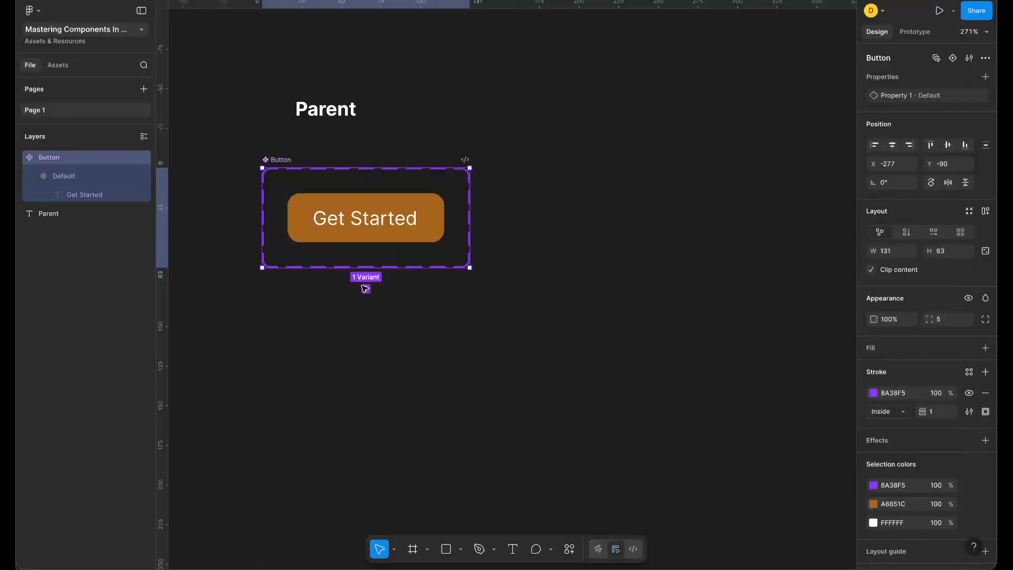
{"action": "left_click", "coordinate": [367, 289]}
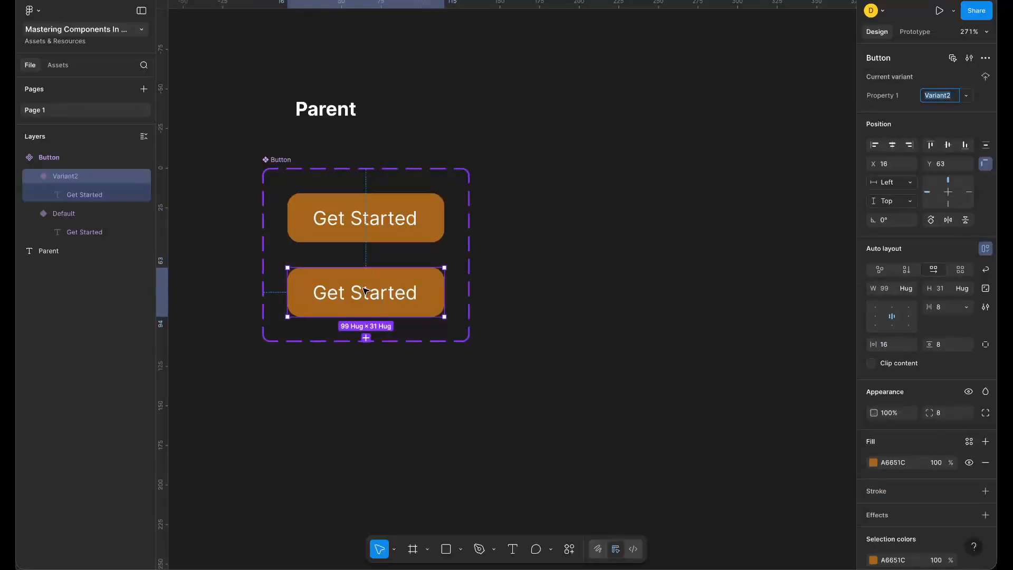
{"action": "key", "text": "ctrl+z"}
{"action": "key", "text": "Return"}
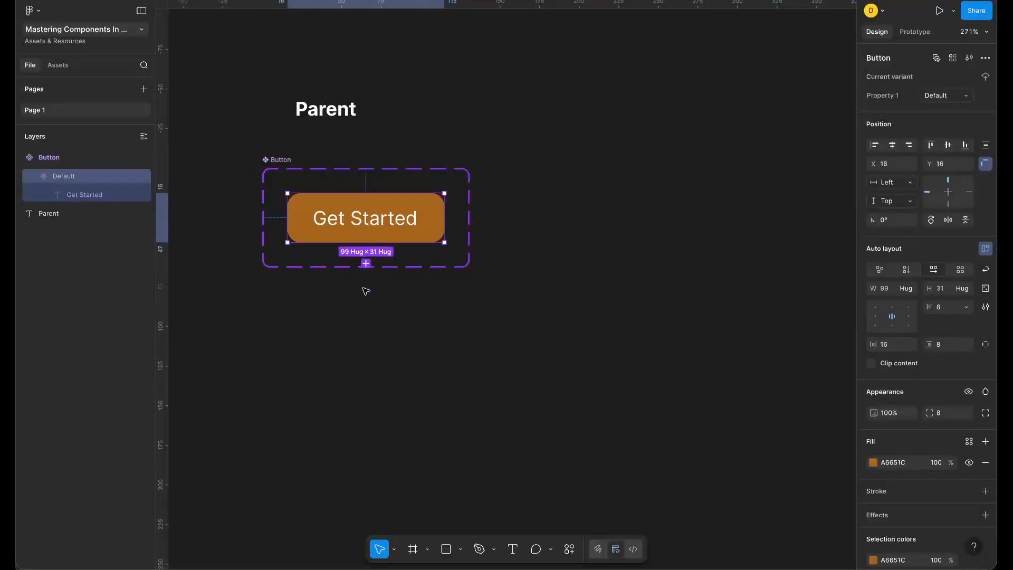
{"action": "key", "text": "ctrl+z"}
{"action": "key", "text": "ctrl+z"}
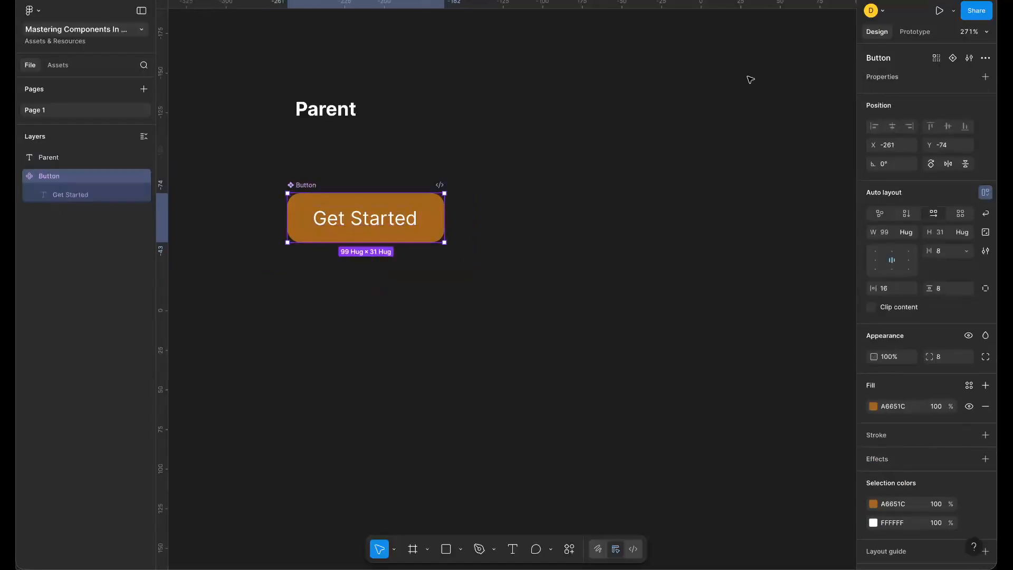
- Add a second variant to the Button component, hide its fill and give it an inside stroke of 1 in white (FFFFFF)
{"action": "left_click", "coordinate": [953, 58]}
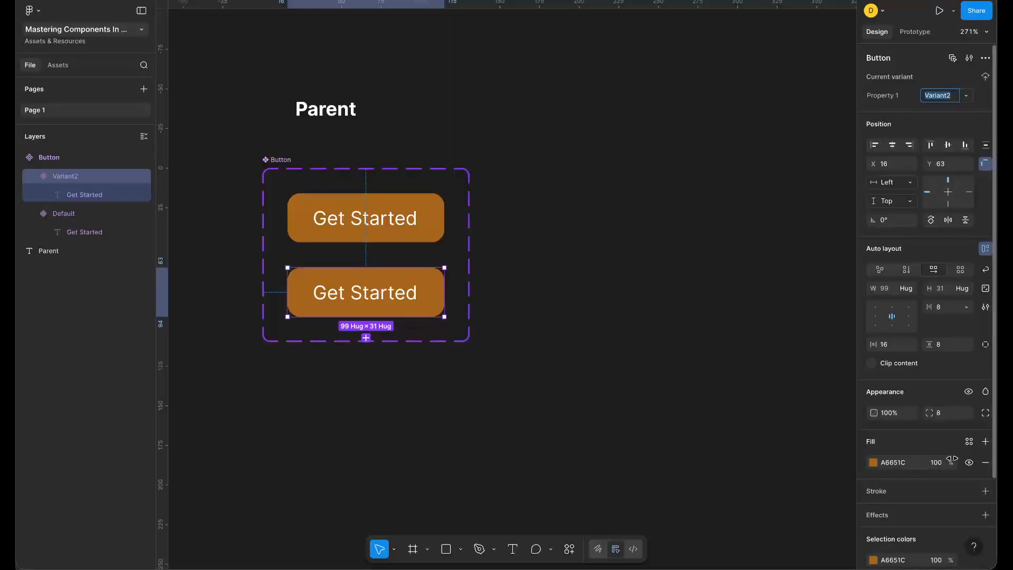
{"action": "left_click", "coordinate": [969, 463]}
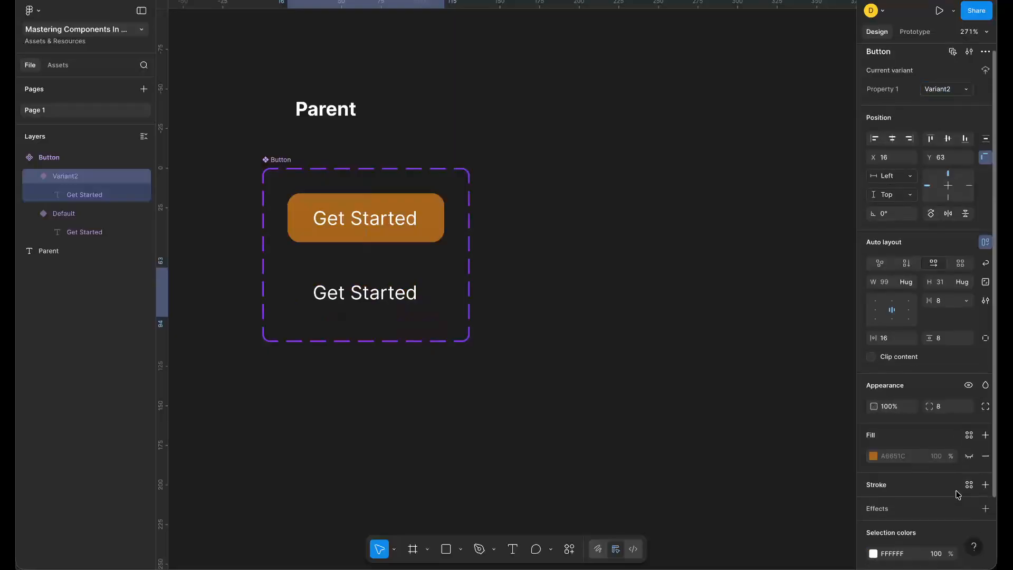
{"action": "left_click", "coordinate": [986, 485]}
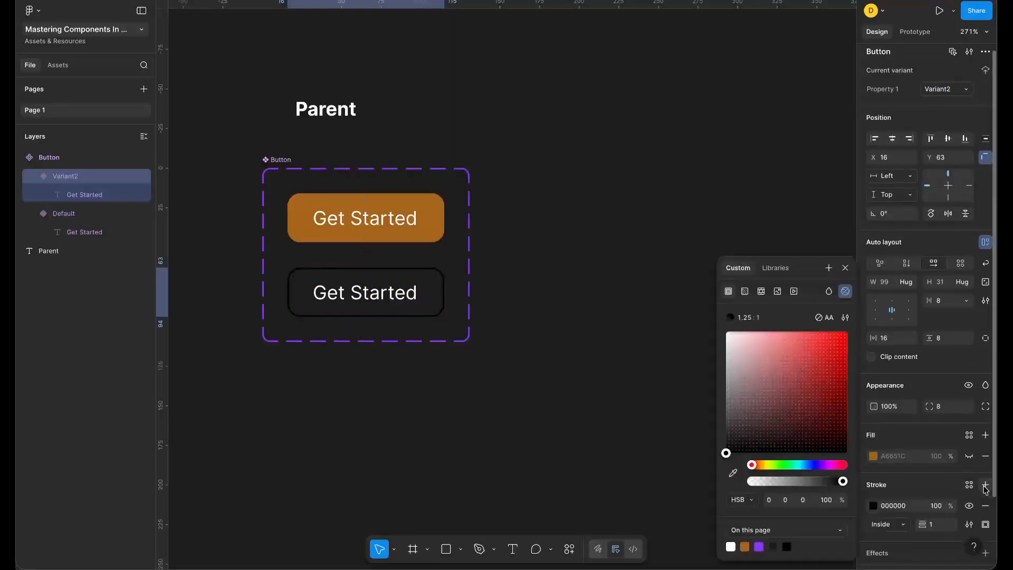
{"action": "left_click", "coordinate": [780, 417]}
{"action": "mouse_move", "coordinate": [779, 417]}
{"action": "left_mouse_down"}
{"action": "mouse_move", "coordinate": [699, 331]}
{"action": "mouse_move", "coordinate": [541, 326]}
{"action": "left_mouse_up"}
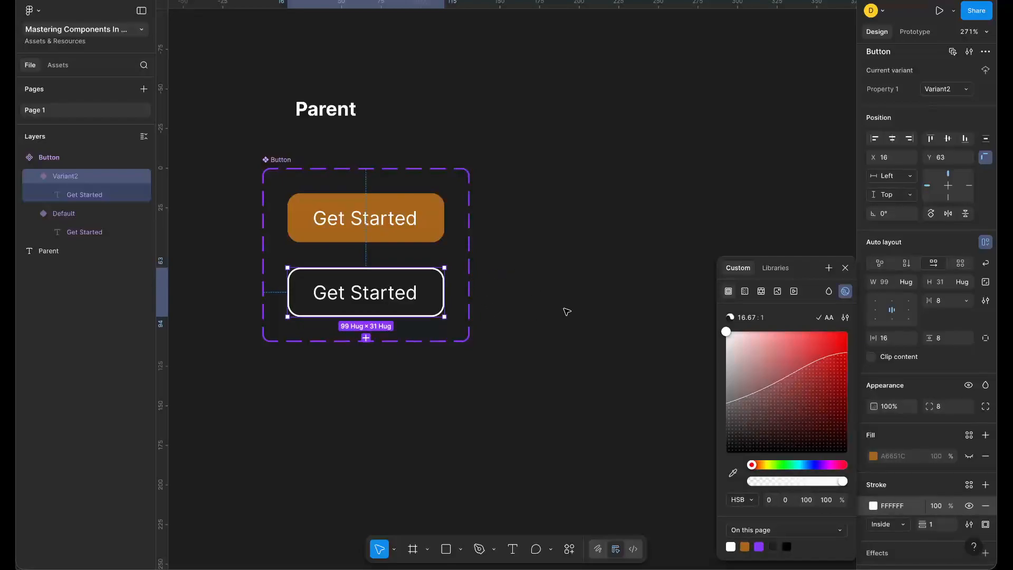
- Recolour Variant2's shared white stroke and text colour to the brown A6651C used on the page
{"action": "scroll", "coordinate": [897, 483], "scroll_direction": "down", "scroll_amount": 3}
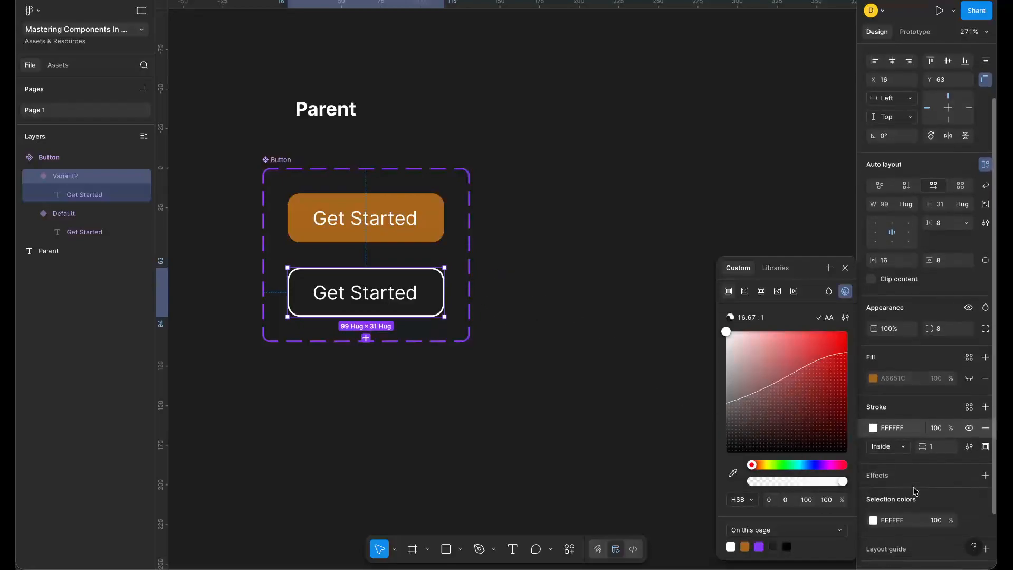
{"action": "left_click", "coordinate": [873, 476]}
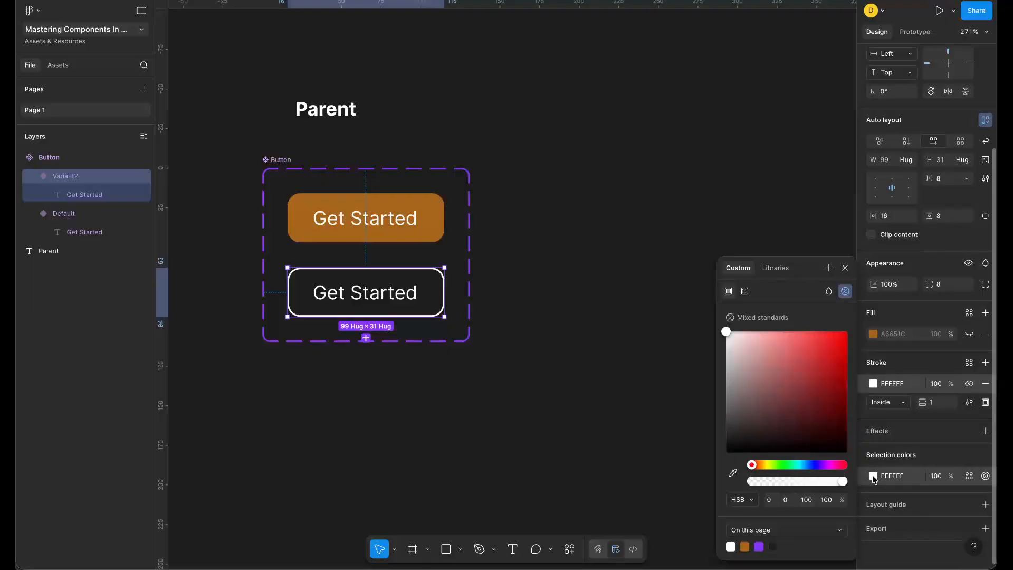
{"action": "left_click", "coordinate": [874, 476]}
{"action": "left_click", "coordinate": [874, 477]}
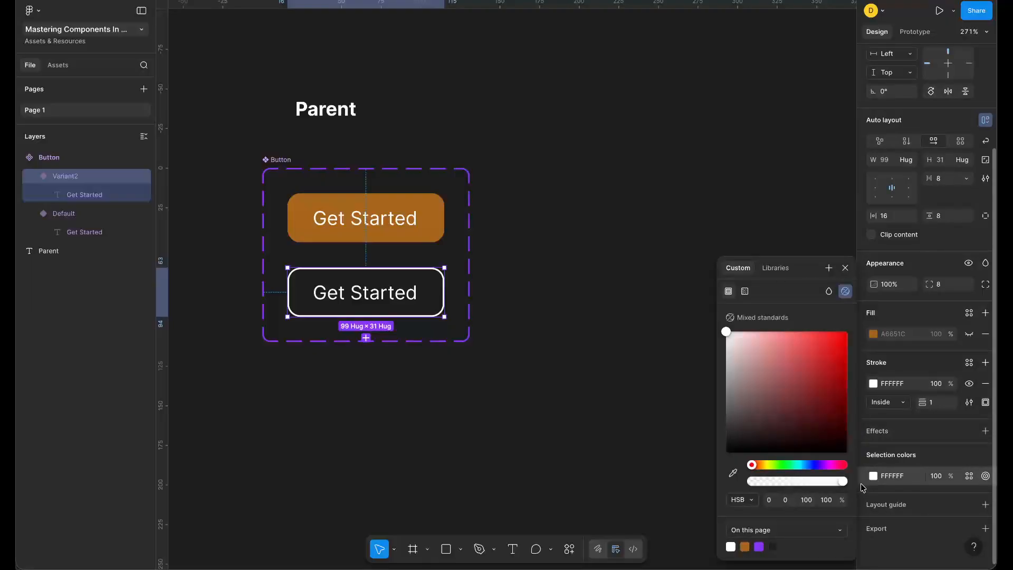
{"action": "left_click", "coordinate": [745, 547]}
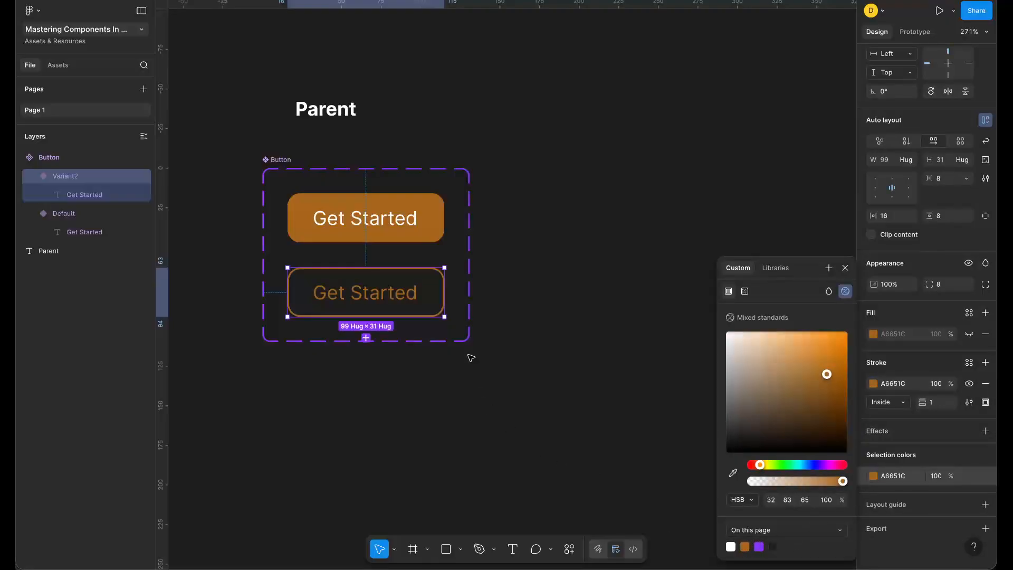
{"action": "scroll", "coordinate": [427, 292], "scroll_direction": "up", "scroll_amount": 2}
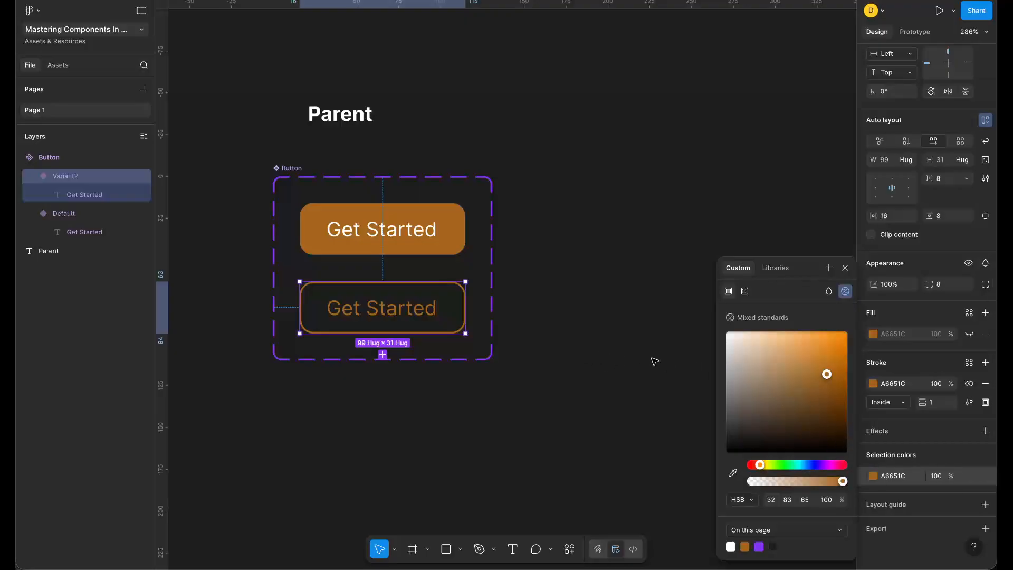
- Undo Variant2's latest colour changes back to the black stroke, and set its white text colour to A6651C
{"action": "mouse_move", "coordinate": [773, 466]}
{"action": "left_mouse_down"}
{"action": "mouse_move", "coordinate": [811, 469]}
{"action": "mouse_move", "coordinate": [773, 469]}
{"action": "left_mouse_up"}
{"action": "key", "text": "super+z"}
{"action": "key", "text": "super+z"}
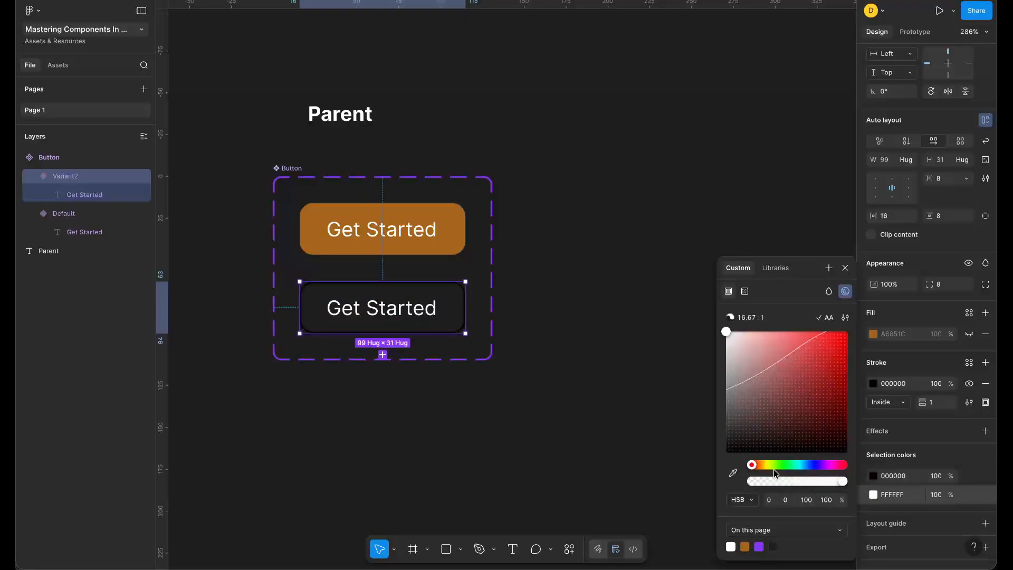
{"action": "left_click", "coordinate": [745, 546]}
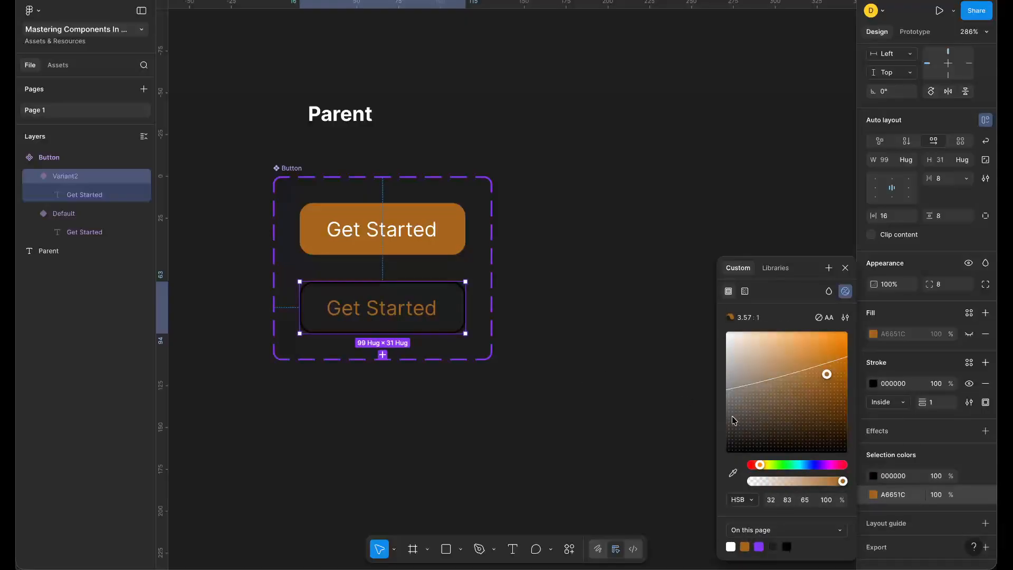
- Undo Variant2's text colour, stroke, hidden fill and the variant itself, and clear the selection
{"action": "key", "text": "super+z"}
{"action": "key", "text": "super+z"}
{"action": "key", "text": "super+z"}
{"action": "key", "text": "super+z"}
{"action": "key", "text": "super+z"}
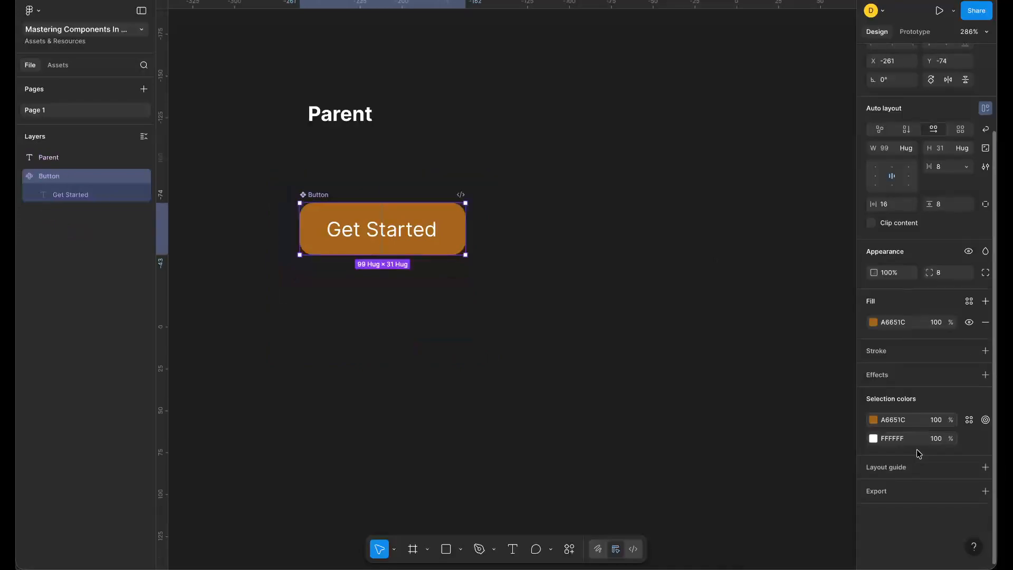
{"action": "key", "text": "Escape"}
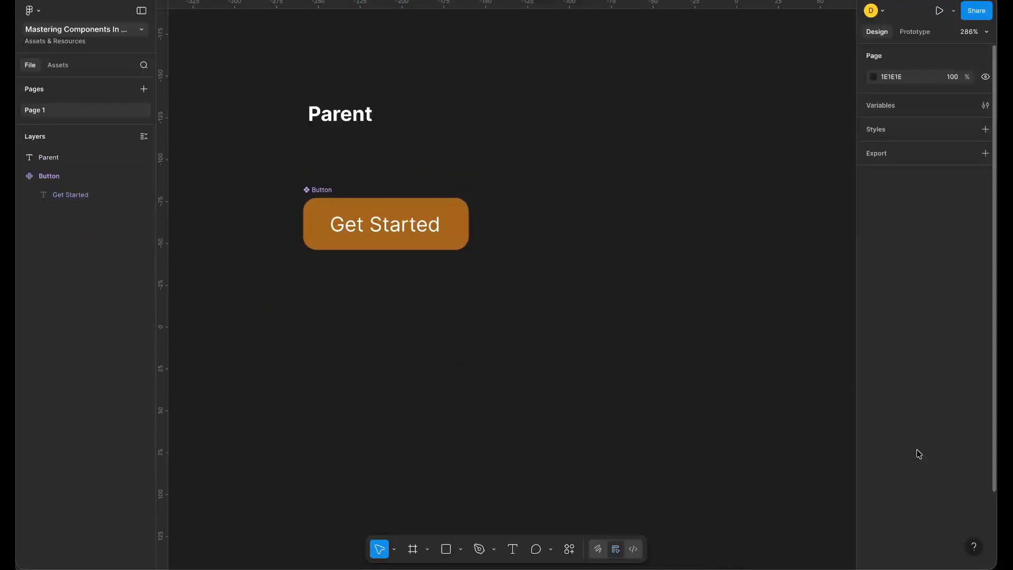
- Redo the second variant with its hidden fill, brown text and white stroke
{"action": "key", "text": "super+shift+z"}
{"action": "key", "text": "super+shift+z"}
{"action": "key", "text": "super+shift+z"}
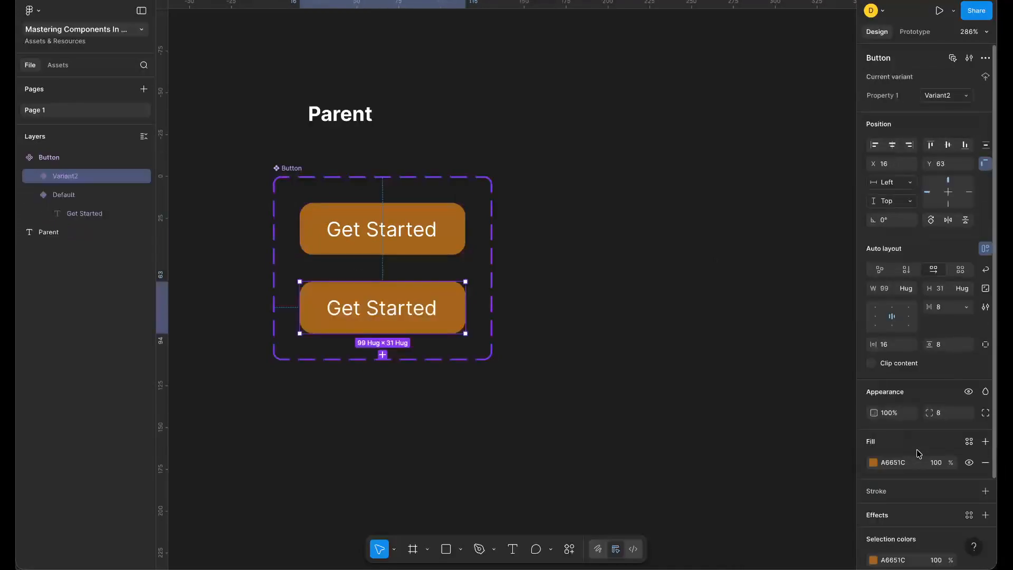
{"action": "key", "text": "super+shift+z"}
{"action": "key", "text": "super+shift+z"}
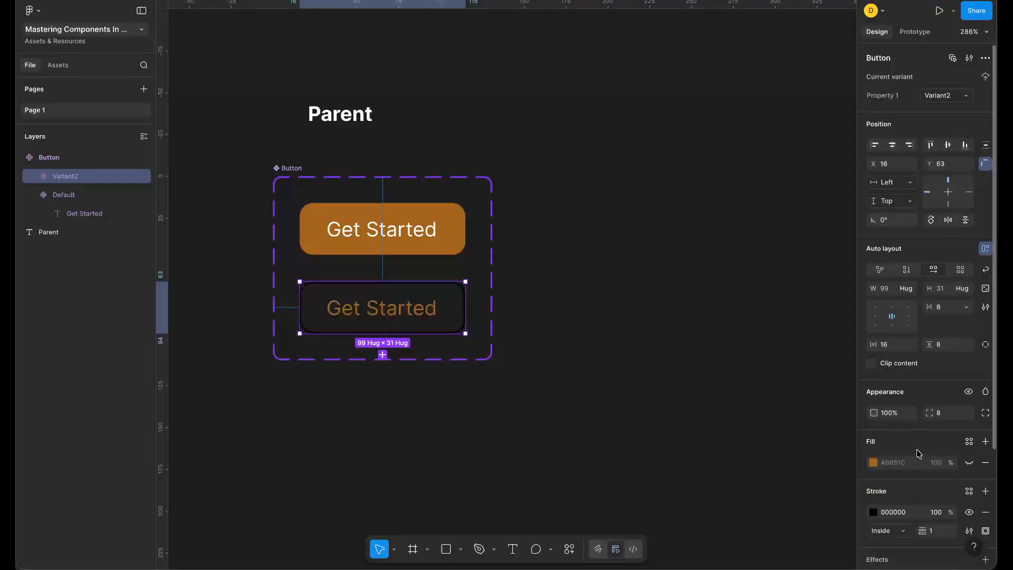
{"action": "key", "text": "super+shift+z"}
- Change Variant2's white stroke colour to A6651C and deselect the variant
{"action": "scroll", "coordinate": [918, 452], "scroll_direction": "down", "scroll_amount": 3}
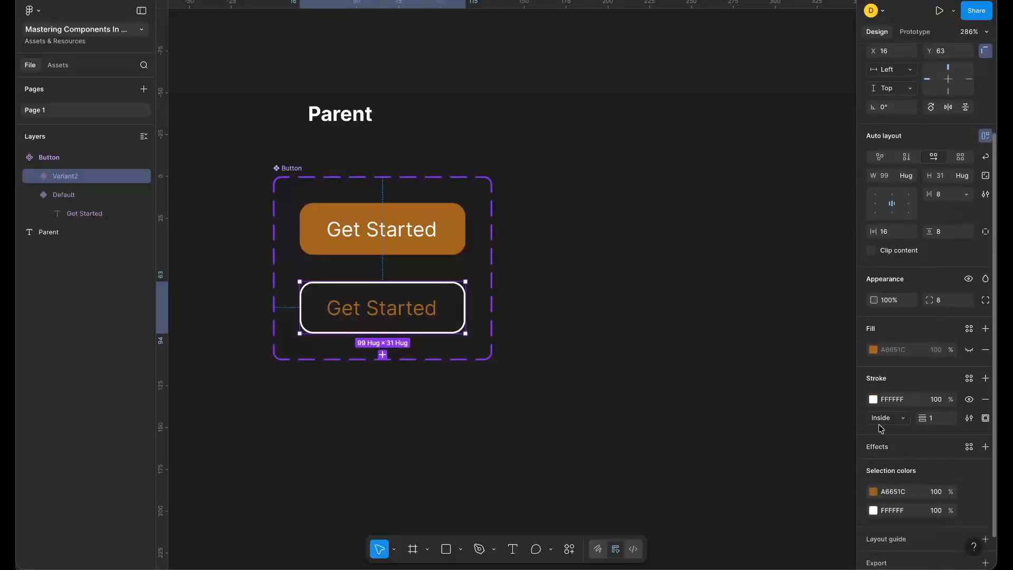
{"action": "left_click", "coordinate": [873, 510]}
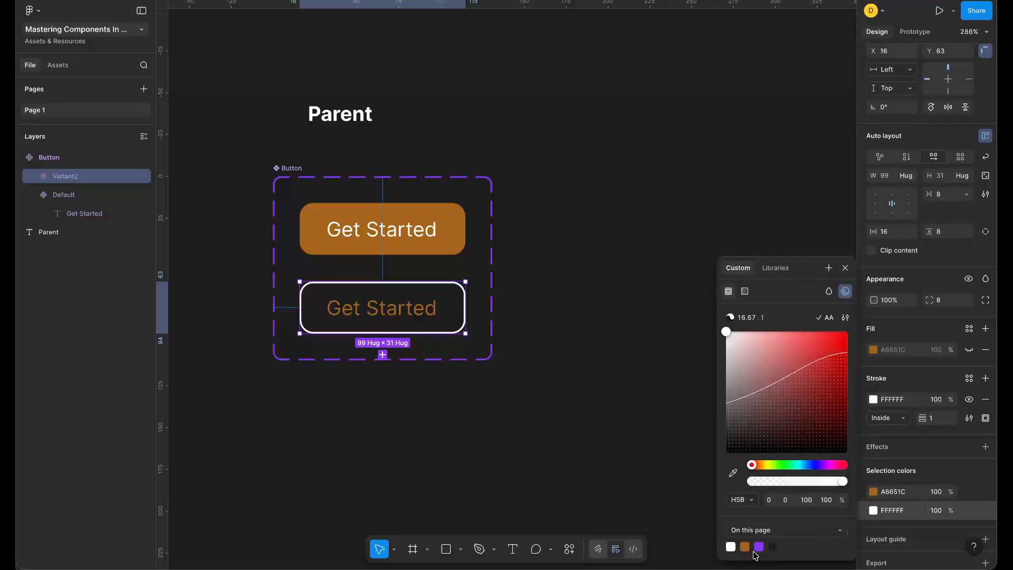
{"action": "left_click", "coordinate": [745, 547]}
{"action": "left_click", "coordinate": [549, 372]}
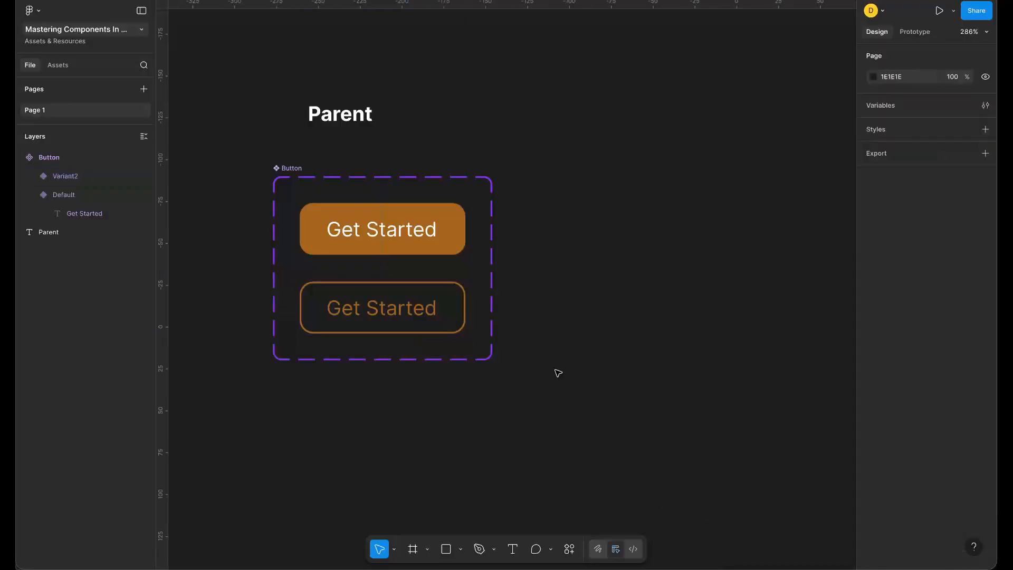
- Move the Button component set to X -256, Y -91
{"action": "left_click", "coordinate": [429, 314]}
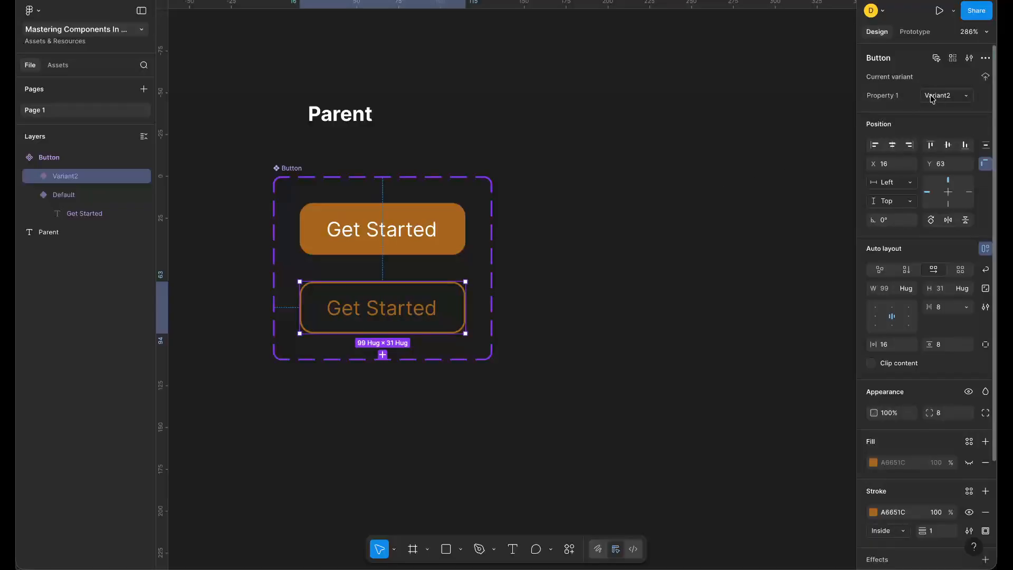
{"action": "left_click", "coordinate": [293, 169]}
{"action": "left_click_drag", "start_coordinate": [291, 170], "coordinate": [325, 168]}
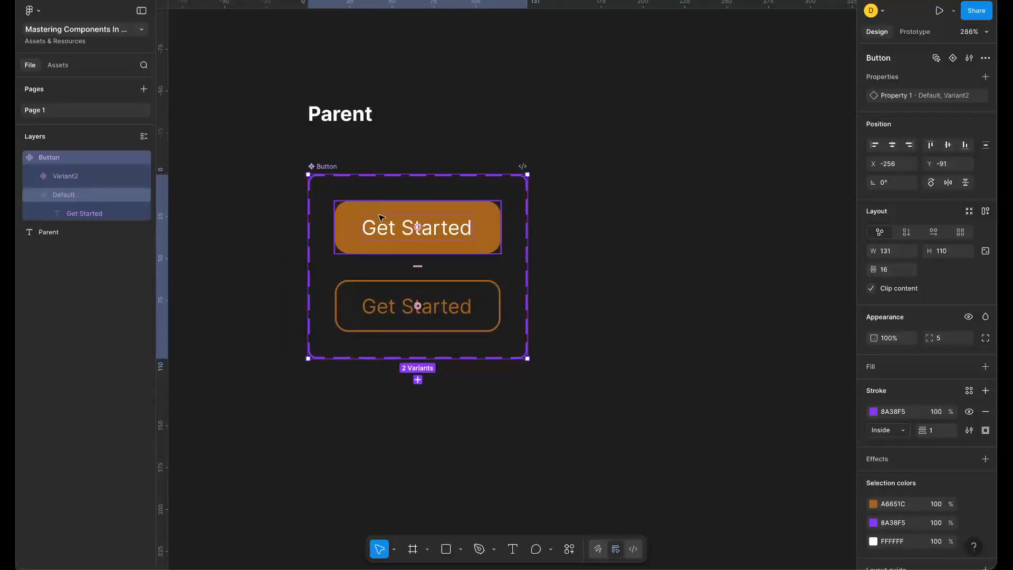
- Compare the Default and Variant2 buttons by examining each one's current variant value and styling
{"action": "left_click", "coordinate": [429, 229]}
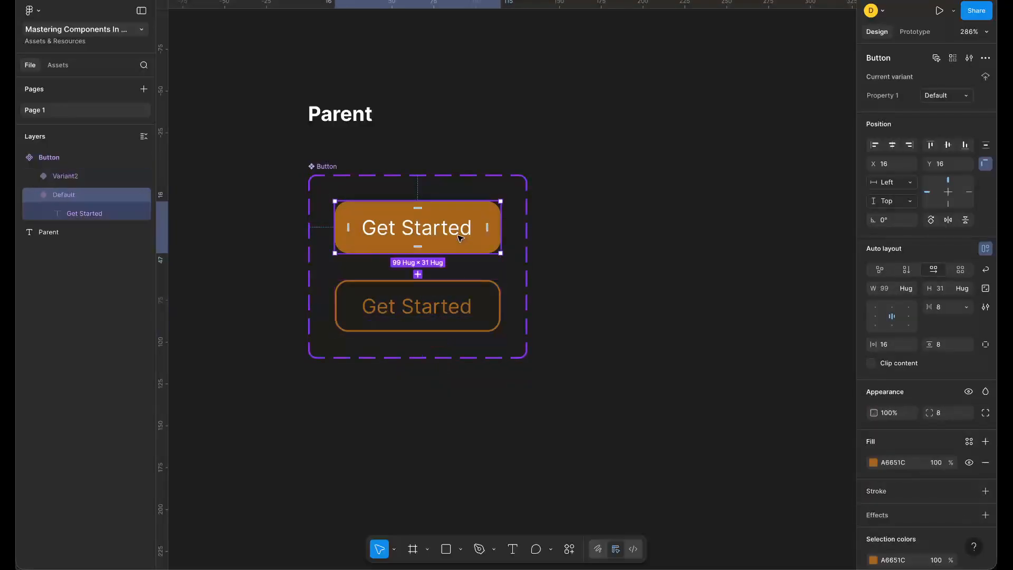
{"action": "left_click", "coordinate": [456, 293]}
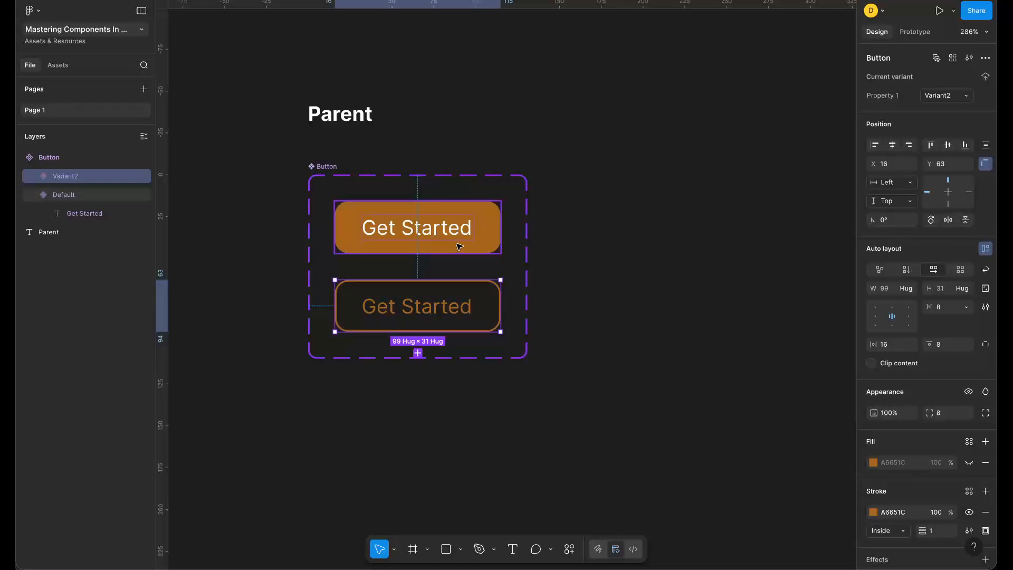
{"action": "left_click", "coordinate": [428, 249]}
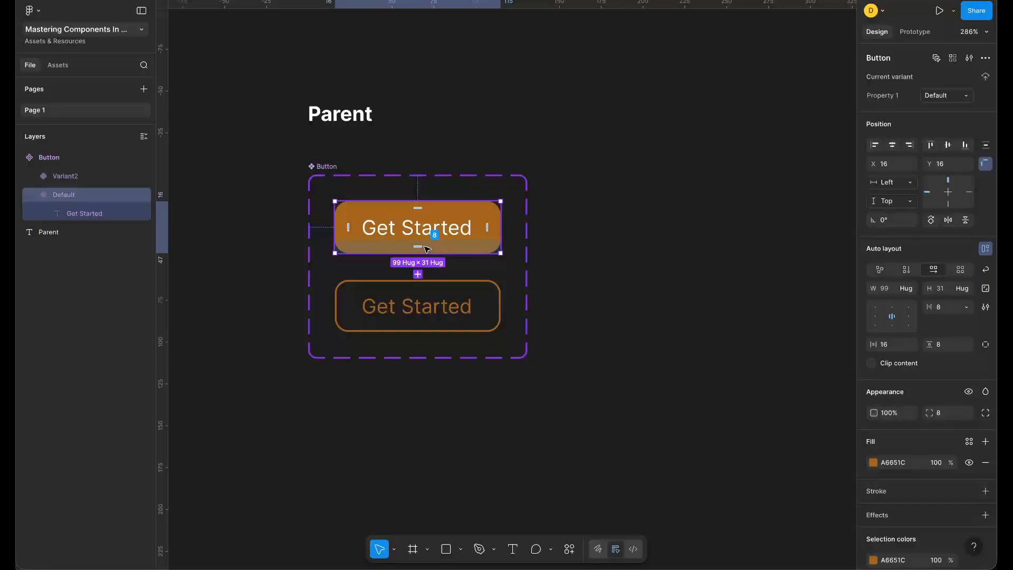
{"action": "left_click", "coordinate": [455, 303]}
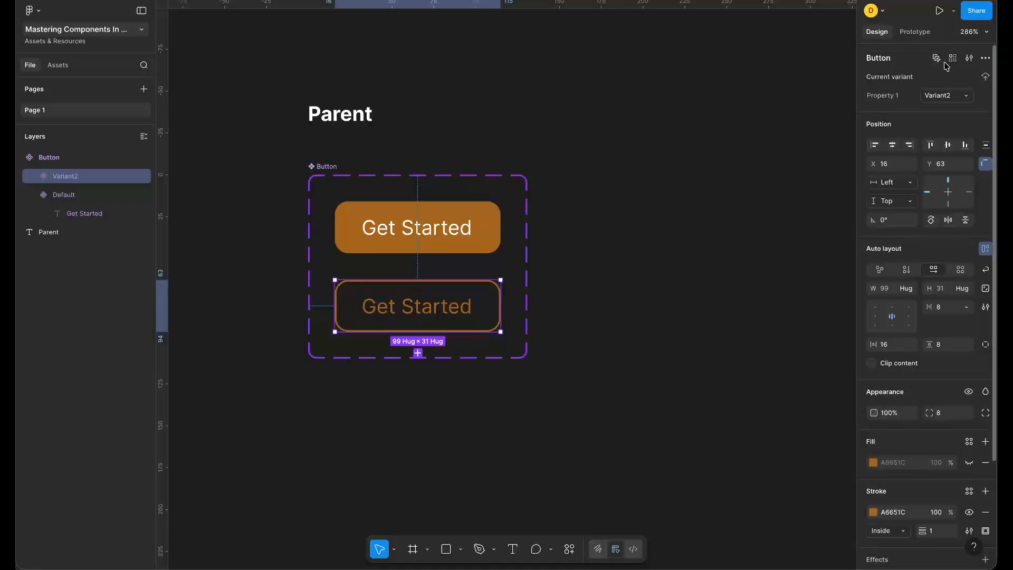
{"action": "left_click", "coordinate": [721, 162]}
- Search the components for "button" and insert a Button instance beside the component set at X -36, Y -55
{"action": "scroll", "coordinate": [720, 162], "scroll_direction": "right", "scroll_amount": 5}
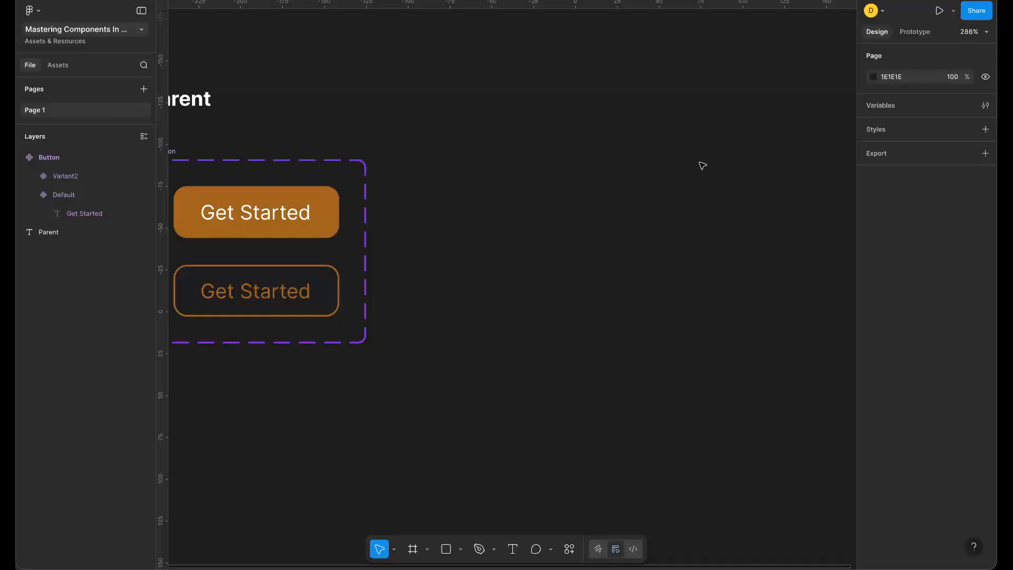
{"action": "key", "text": "shift+i"}
{"action": "type", "text": "button"}
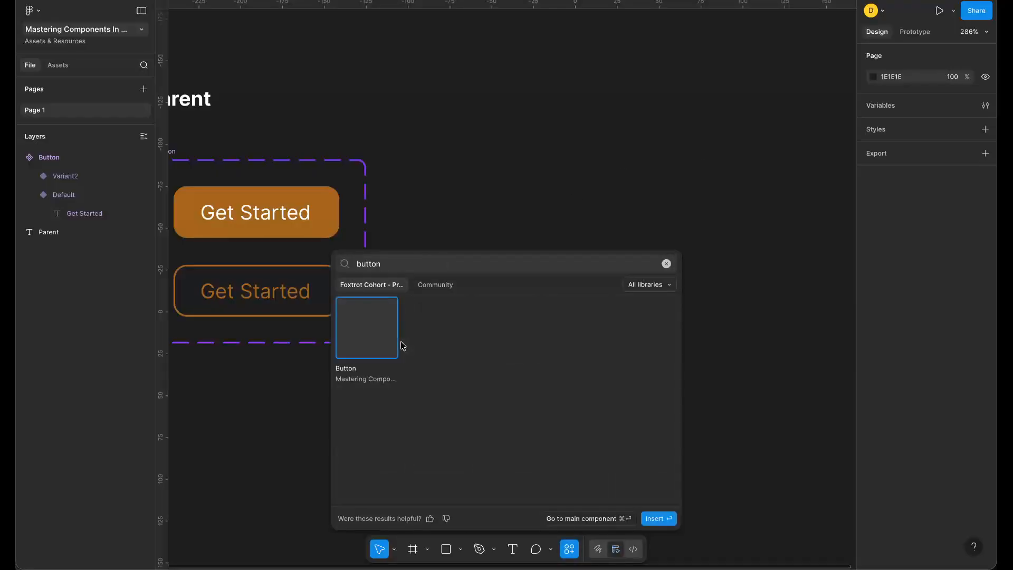
{"action": "left_click", "coordinate": [374, 336]}
{"action": "left_click_drag", "start_coordinate": [497, 280], "coordinate": [591, 240]}
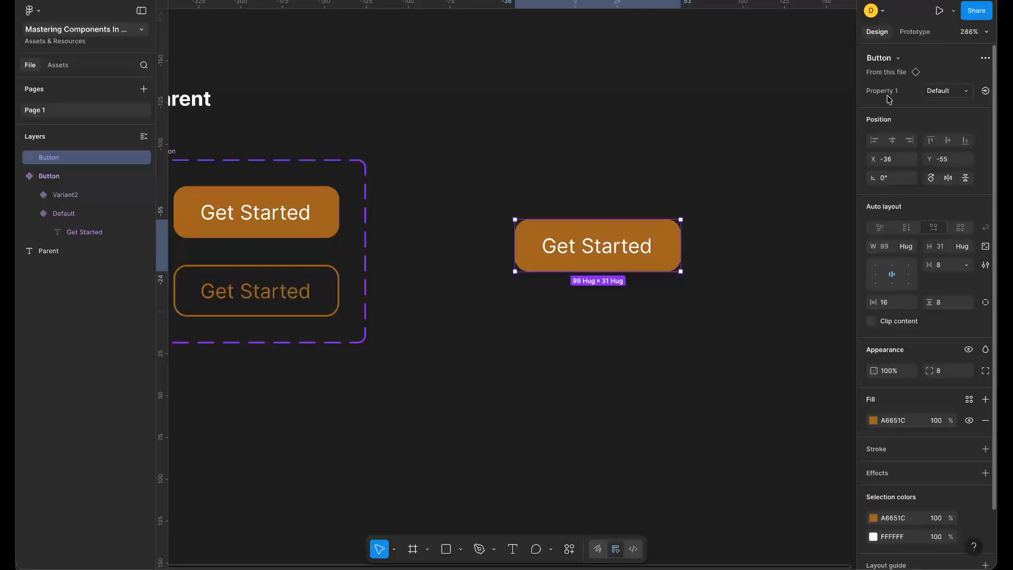
- View the variant options for the instance's Property 1 without changing it, and try deleting the instance, undoing the deletion
{"action": "left_click", "coordinate": [937, 98]}
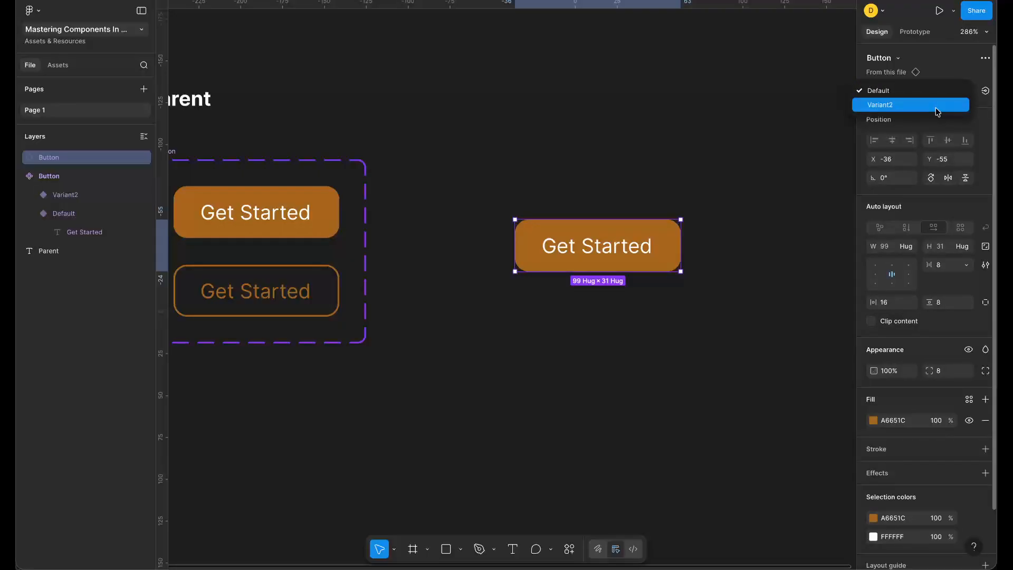
{"action": "left_click", "coordinate": [689, 214]}
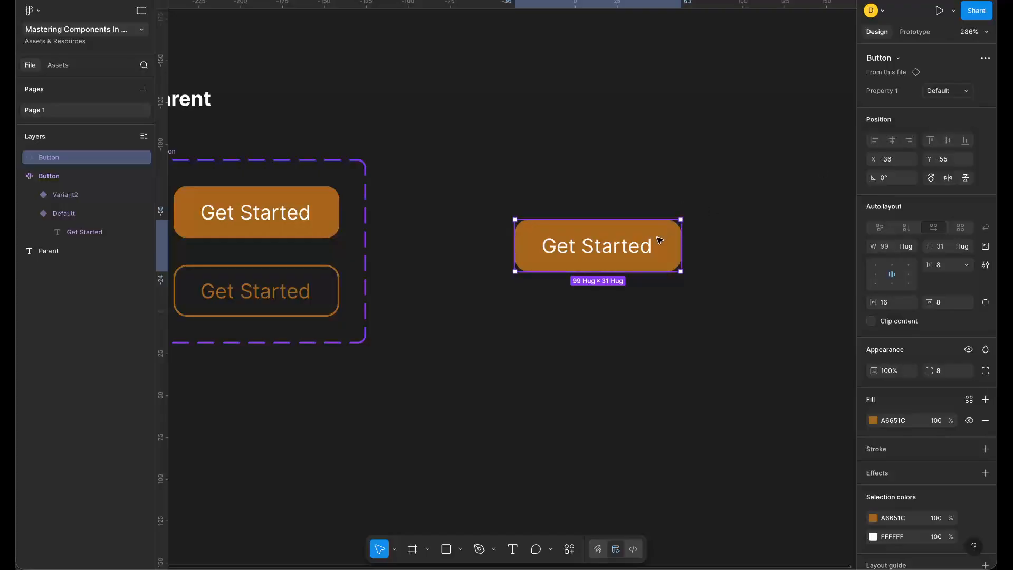
{"action": "key", "text": "Delete"}
{"action": "scroll", "coordinate": [509, 220], "scroll_direction": "left", "scroll_amount": 5}
{"action": "key", "text": "ctrl+z"}
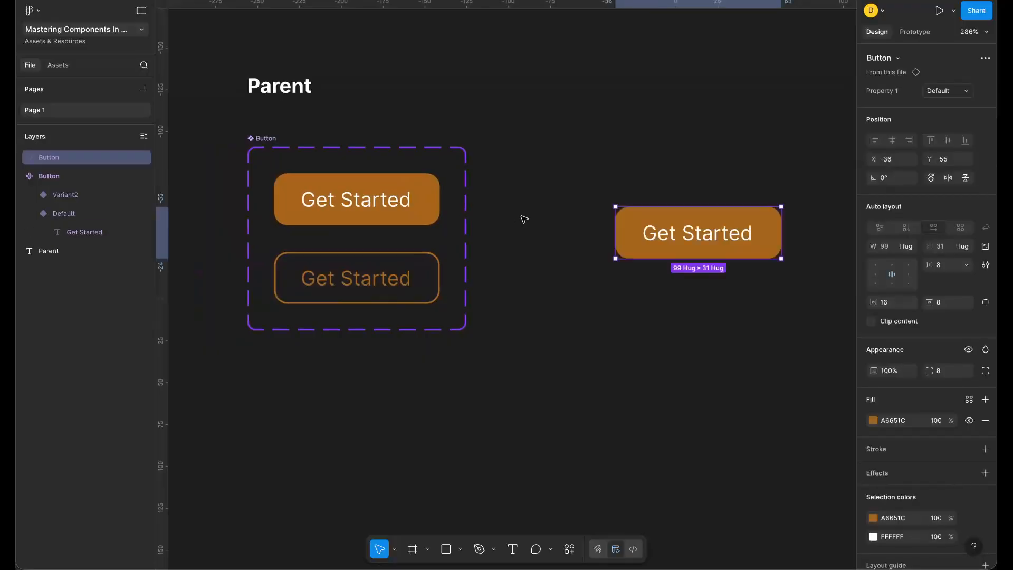
- Examine the Default variant, Variant2 and the Button component set with its Property 1 values
{"action": "left_click", "coordinate": [426, 201]}
{"action": "left_click", "coordinate": [402, 204]}
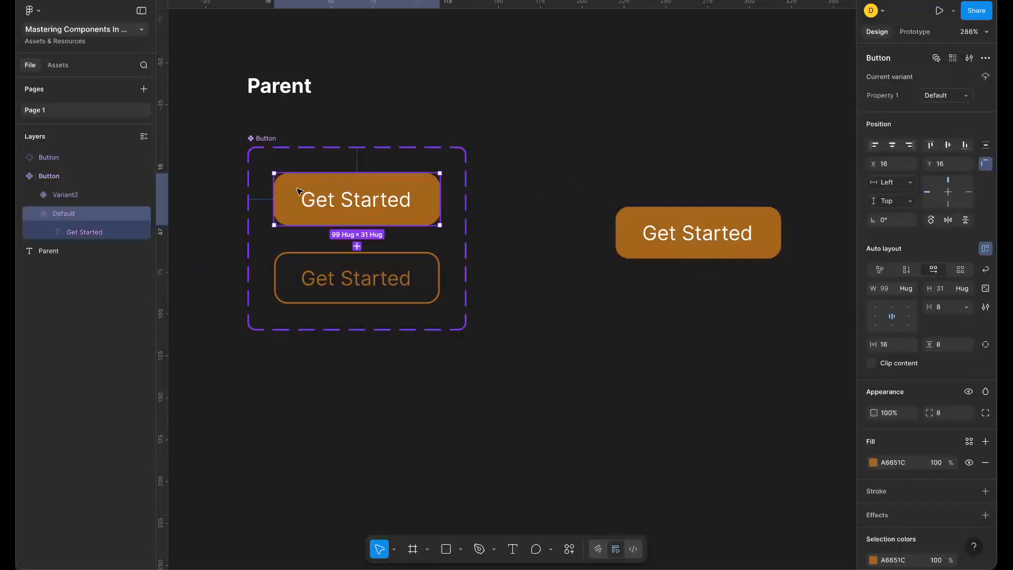
{"action": "left_click", "coordinate": [351, 280]}
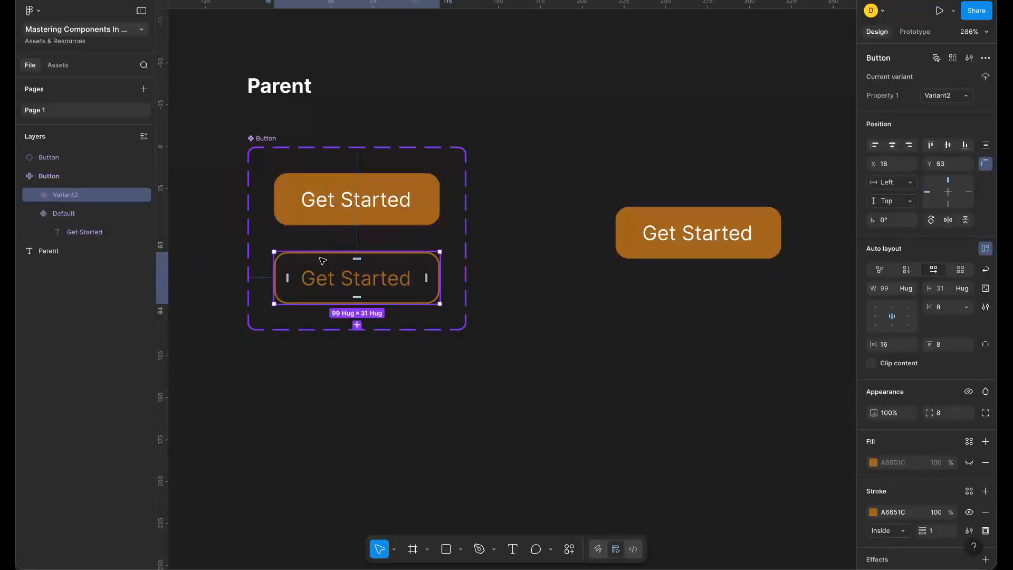
{"action": "left_click", "coordinate": [259, 140]}
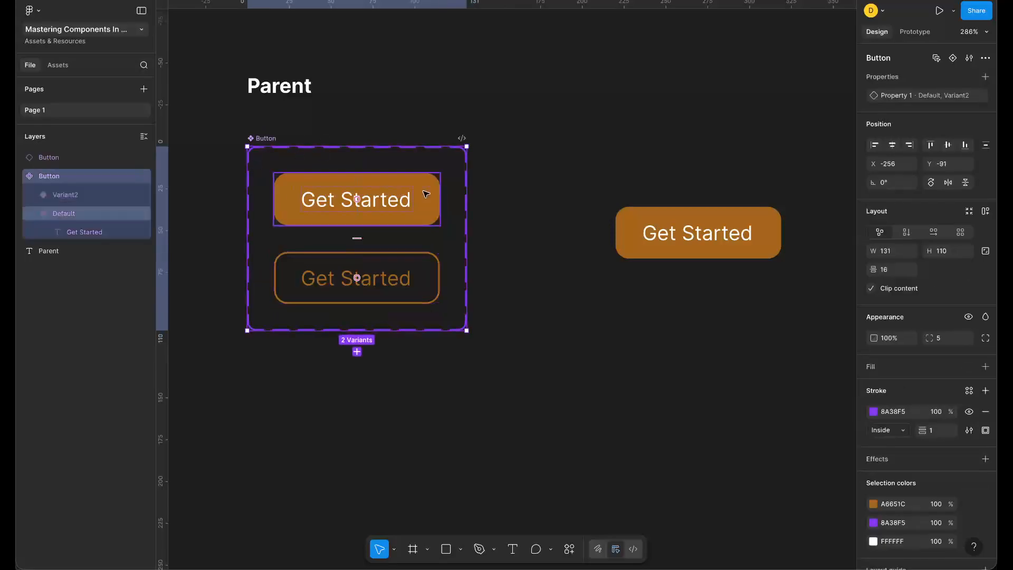
{"action": "left_click", "coordinate": [415, 278]}
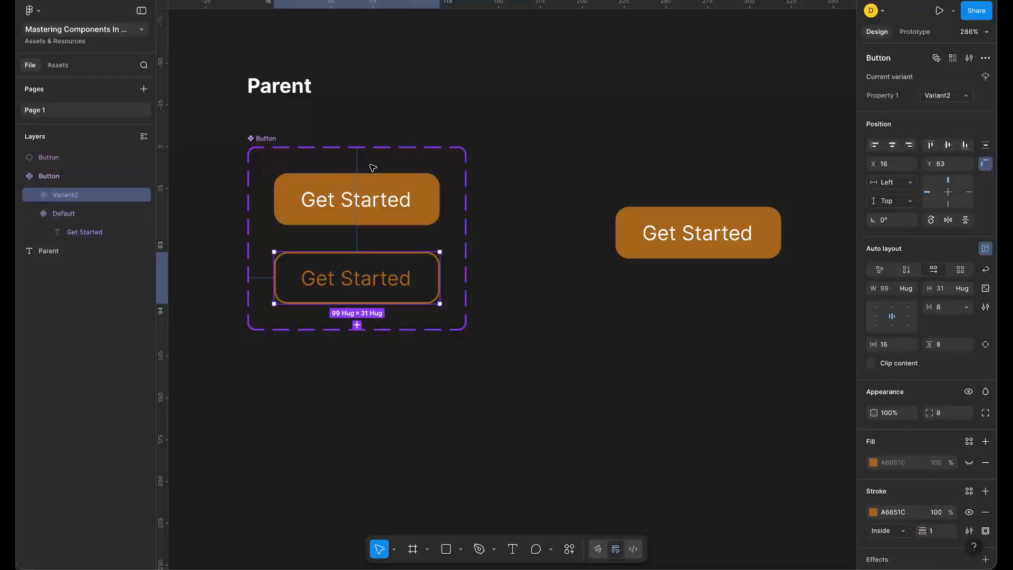
{"action": "left_click", "coordinate": [262, 140]}
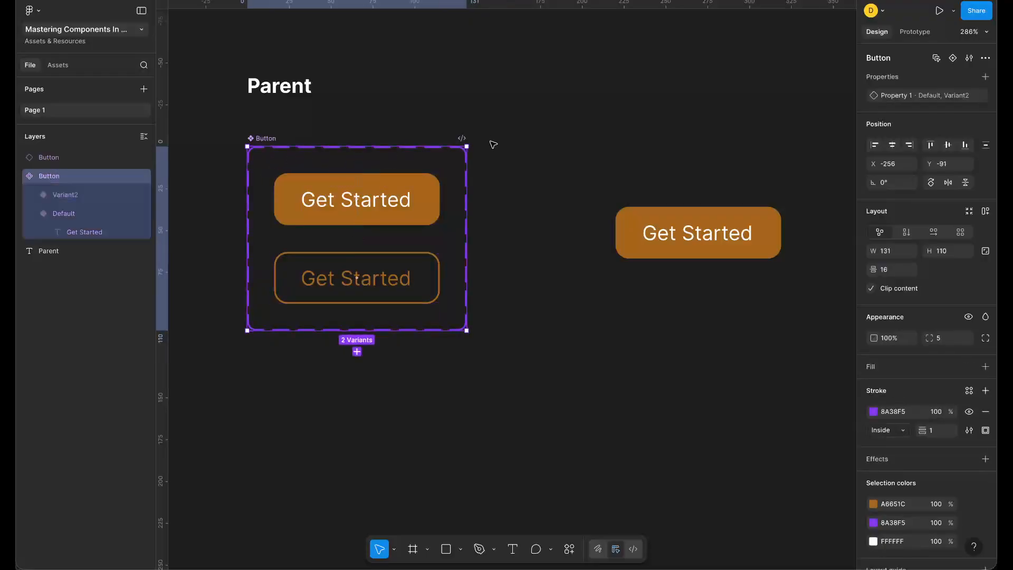
- Rename the Button component set's variant property to Type
{"action": "double_click", "coordinate": [892, 99]}
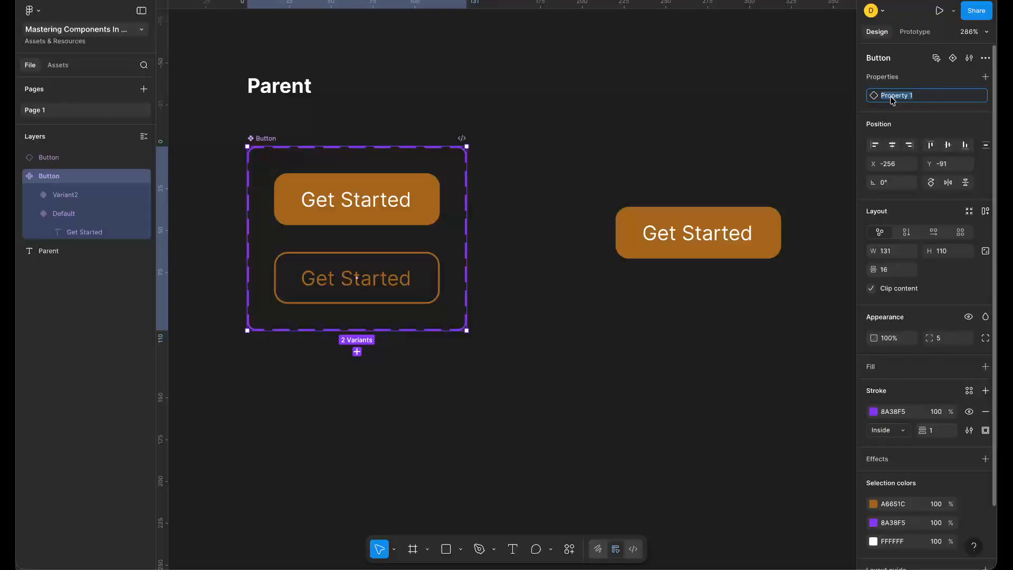
{"action": "key", "text": "BackSpace"}
{"action": "key", "text": "Return"}
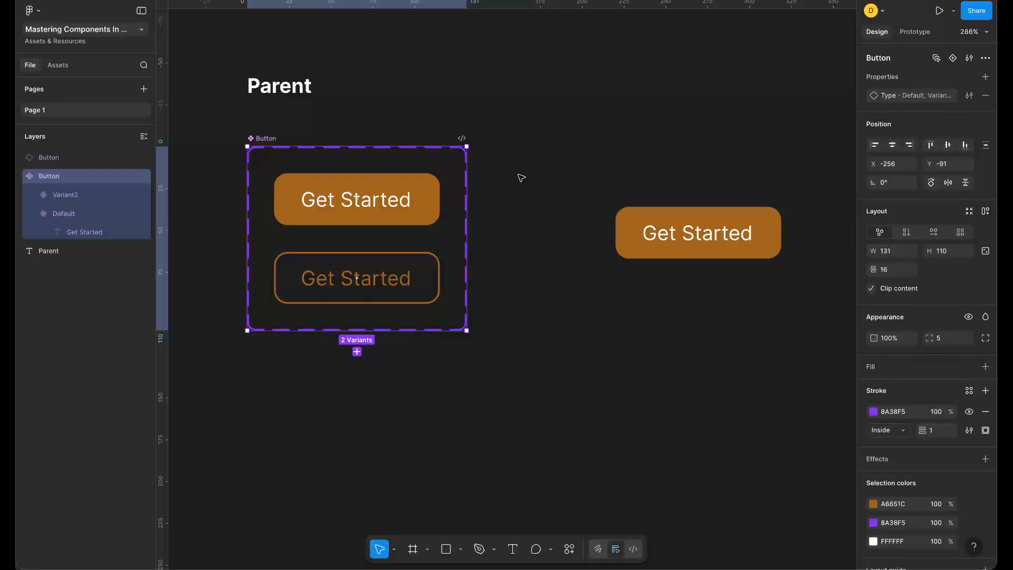
- Set the filled button variant's Type value to Primary
{"action": "left_click", "coordinate": [364, 207]}
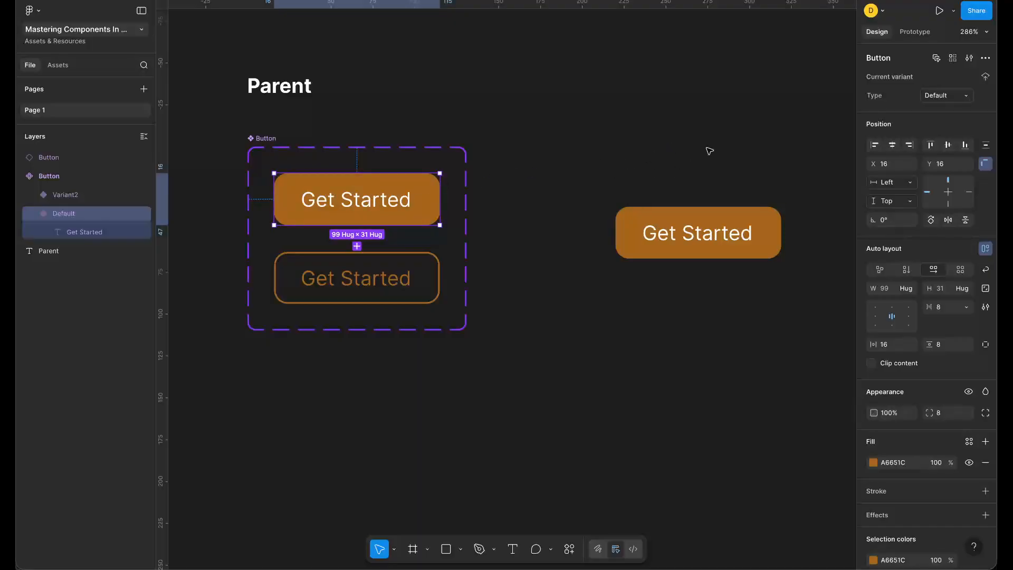
{"action": "left_click", "coordinate": [945, 96]}
{"action": "key", "text": "BackSpace"}
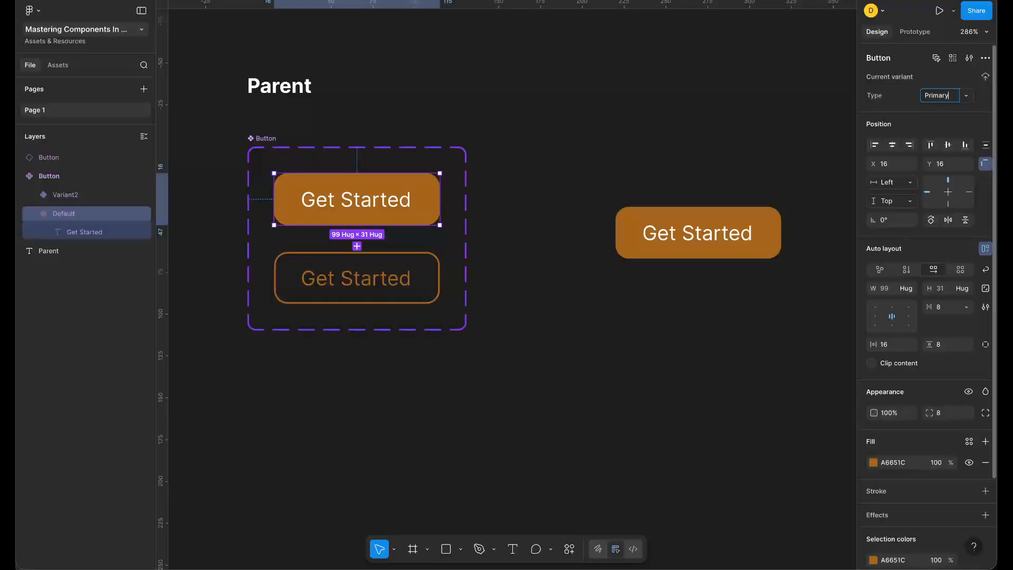
{"action": "type", "text": "But"}
{"action": "key", "text": "BackSpace"}
{"action": "key", "text": "BackSpace"}
{"action": "key", "text": "BackSpace"}
{"action": "key", "text": "BackSpace"}
{"action": "key", "text": "Return"}
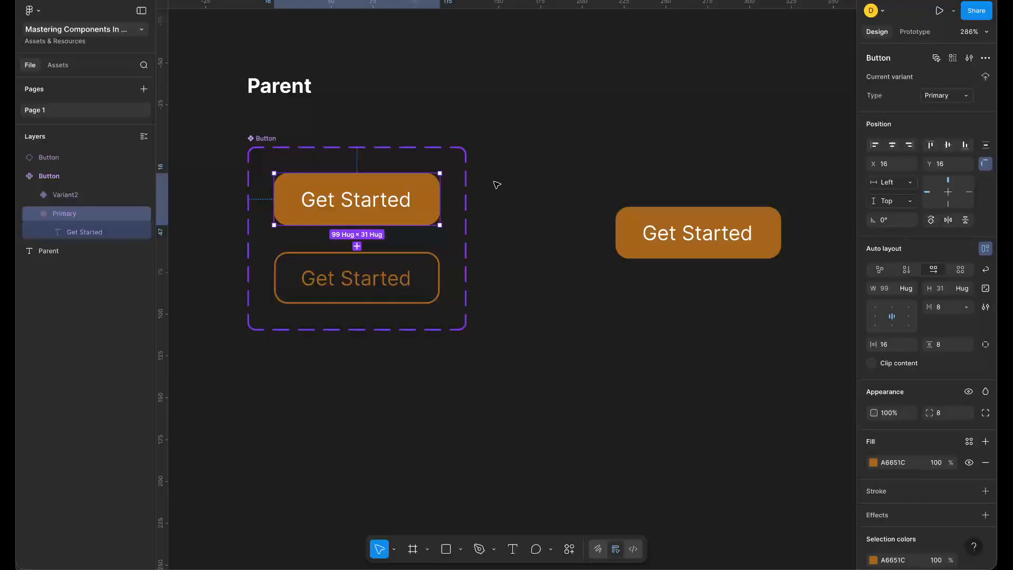
- Set the outlined button variant's Type value to Outline
{"action": "left_click", "coordinate": [381, 272]}
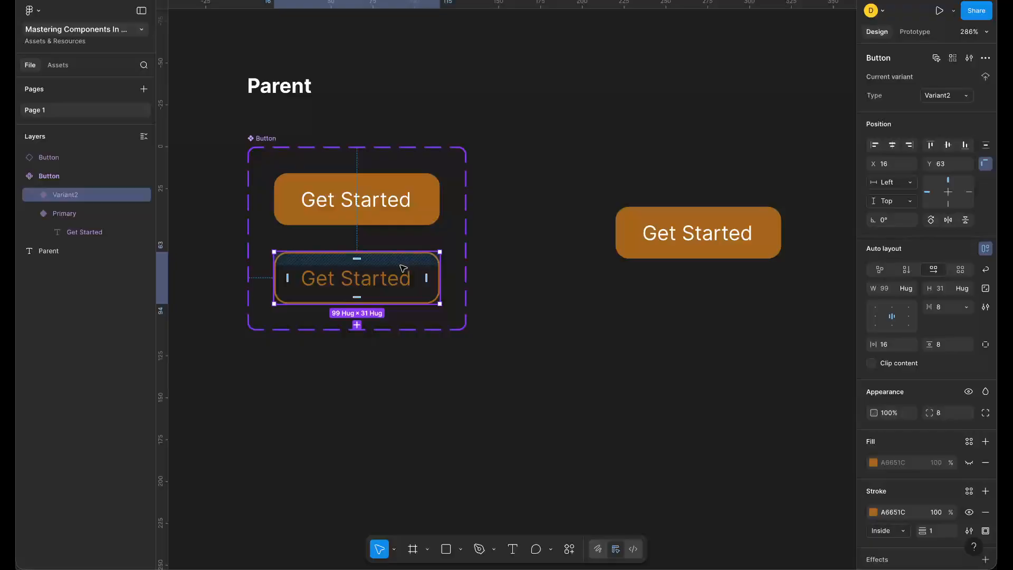
{"action": "left_click", "coordinate": [934, 97]}
{"action": "key", "text": "ctrl+a"}
{"action": "type", "text": "Ou"}
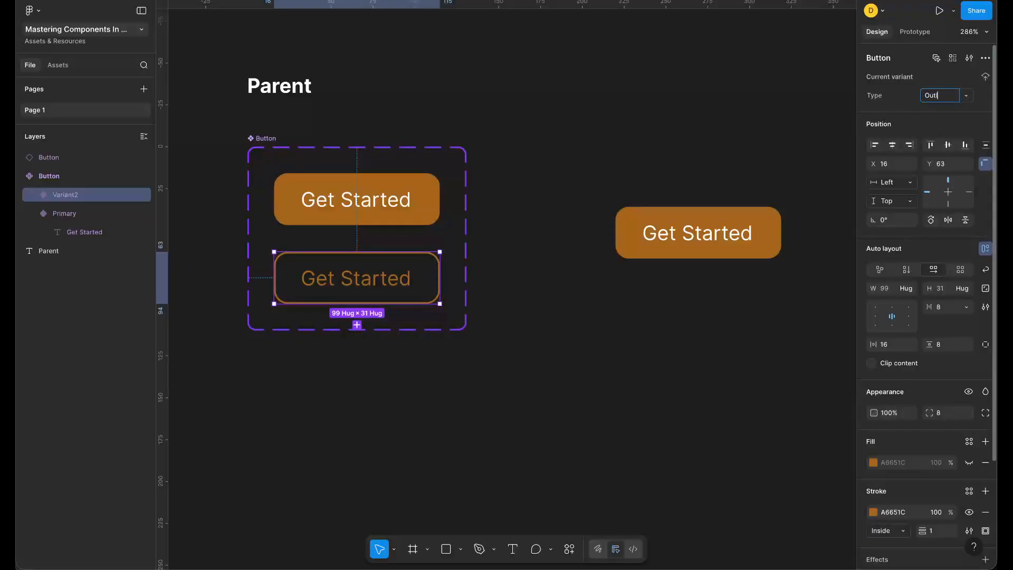
{"action": "type", "text": "tlin"}
{"action": "key", "text": "Return"}
{"action": "left_click", "coordinate": [933, 101]}
{"action": "key", "text": "Right"}
{"action": "type", "text": "e"}
{"action": "key", "text": "Return"}
- Switch the Button instance's Type to Outline and move the instance away from the component set to X 65
{"action": "left_click", "coordinate": [698, 244]}
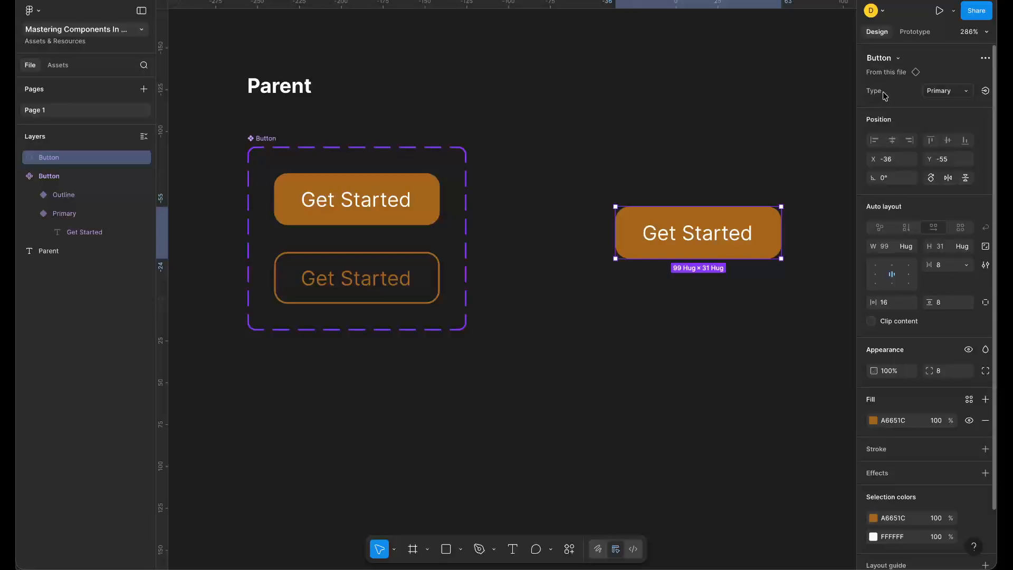
{"action": "left_click", "coordinate": [941, 92]}
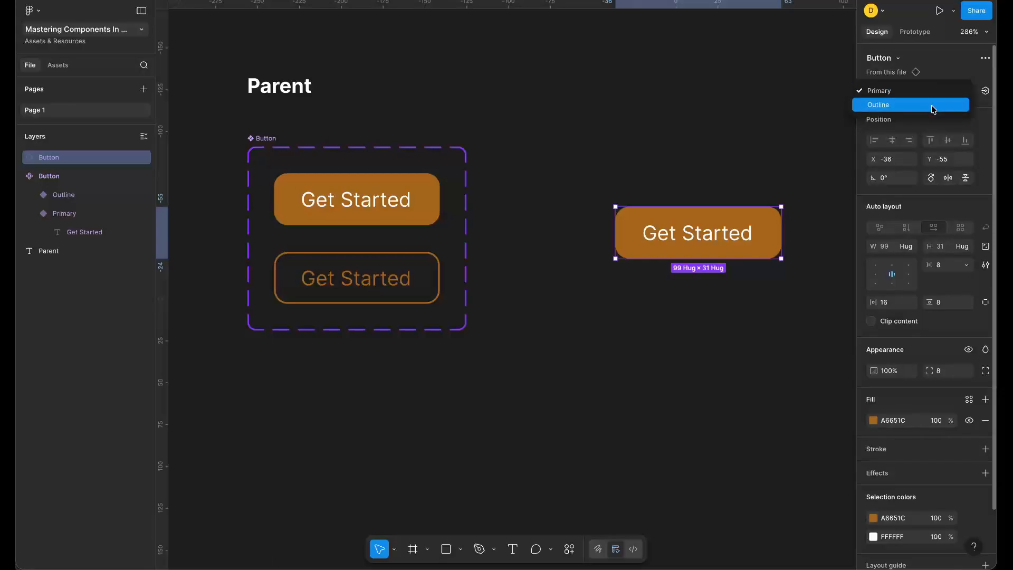
{"action": "left_click", "coordinate": [933, 108]}
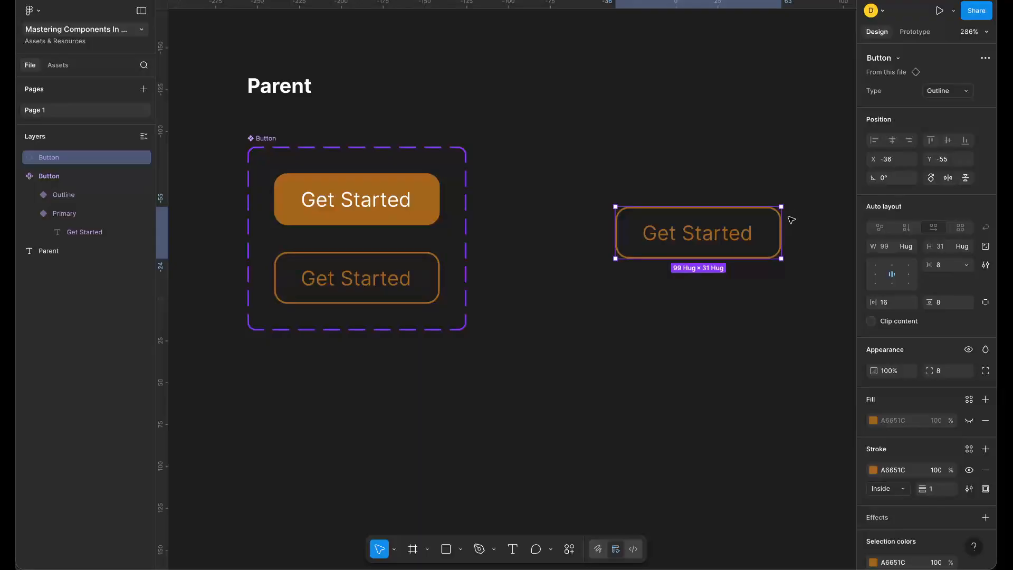
{"action": "scroll", "coordinate": [689, 231], "scroll_direction": "down", "scroll_amount": 5}
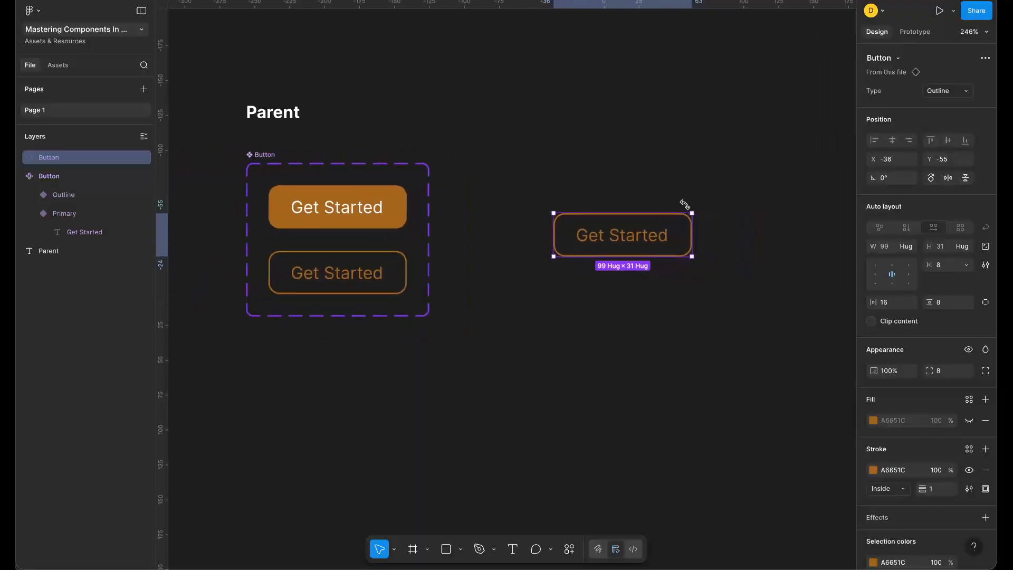
{"action": "left_click_drag", "start_coordinate": [678, 237], "coordinate": [800, 236]}
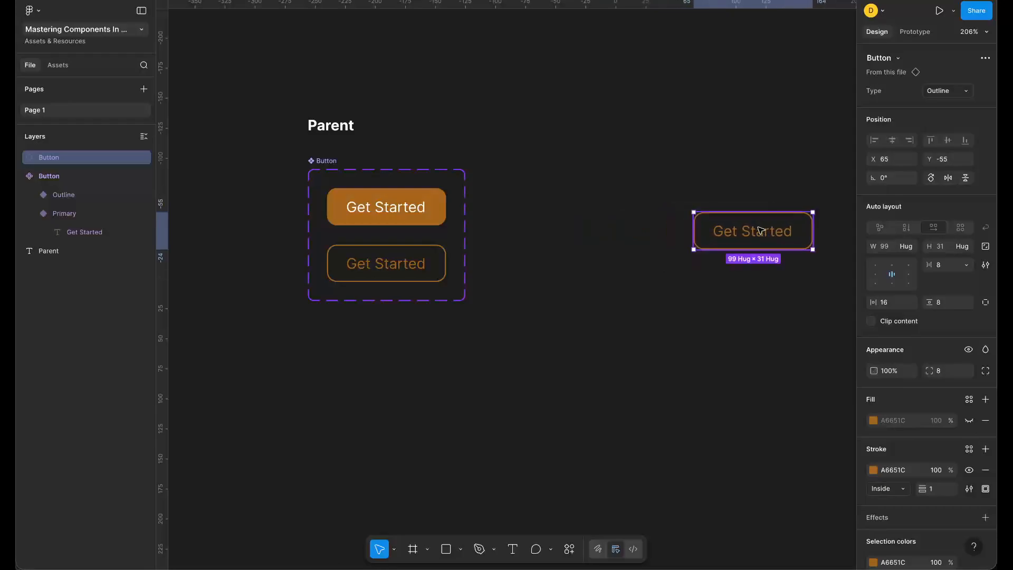
- Try widening the Button component set to 262 and adding a third variant, undoing each change
{"action": "left_click", "coordinate": [332, 173]}
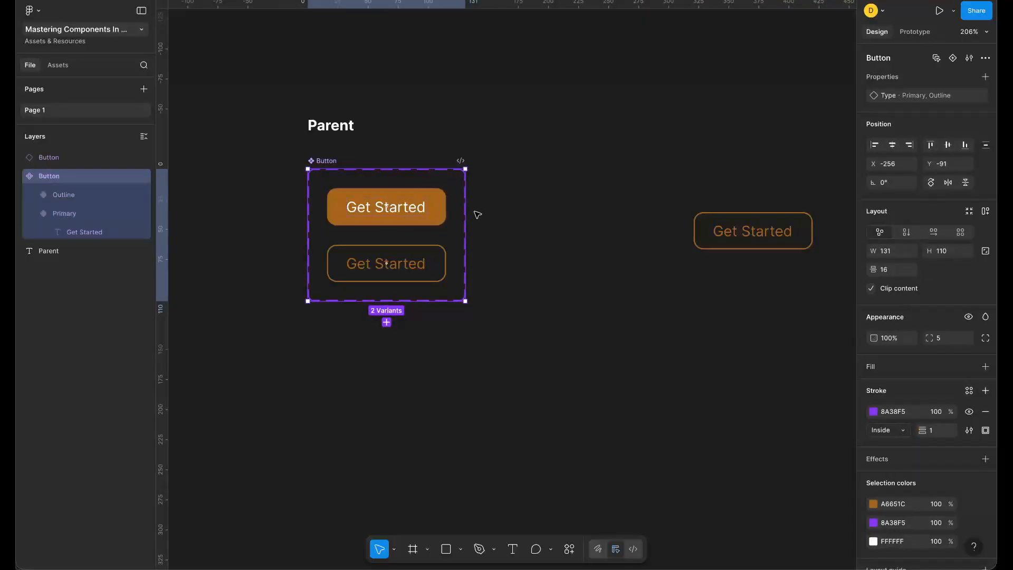
{"action": "left_click_drag", "start_coordinate": [465, 210], "coordinate": [622, 199]}
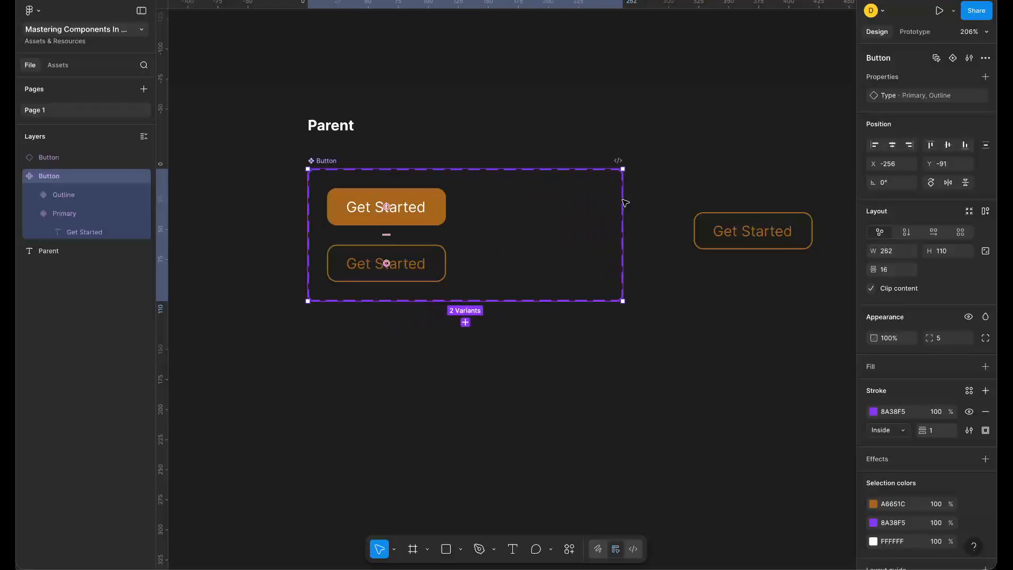
{"action": "key", "text": "ctrl+z"}
{"action": "scroll", "coordinate": [429, 232], "scroll_direction": "down", "scroll_amount": 3}
{"action": "scroll", "coordinate": [431, 263], "scroll_direction": "up", "scroll_amount": 3}
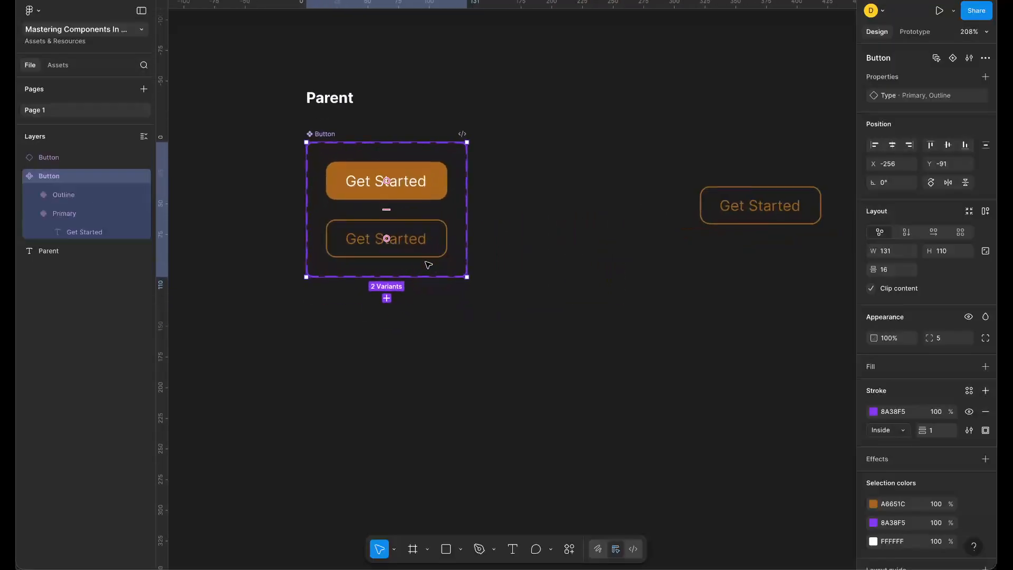
{"action": "left_click", "coordinate": [388, 295]}
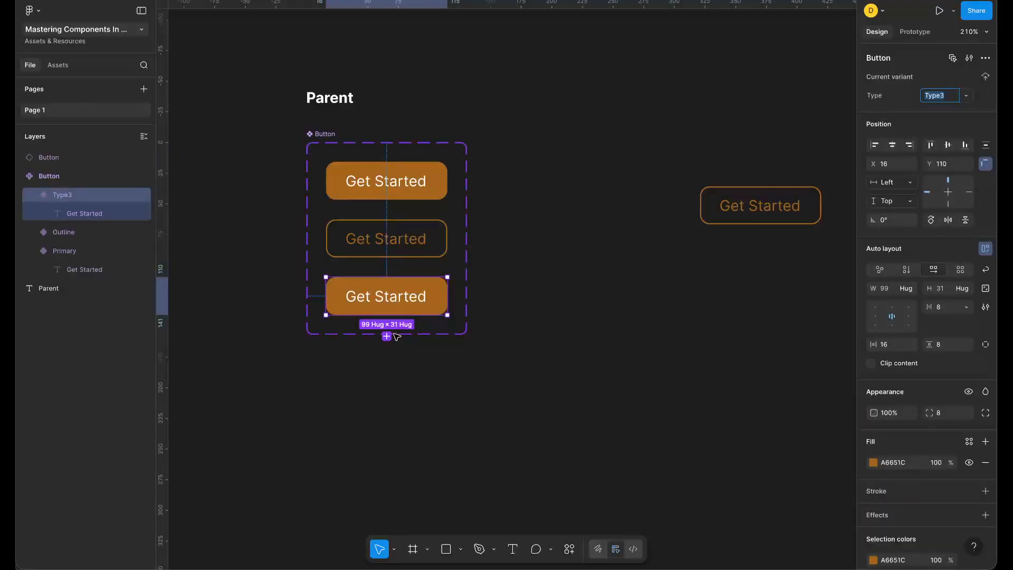
{"action": "key", "text": "ctrl+z"}
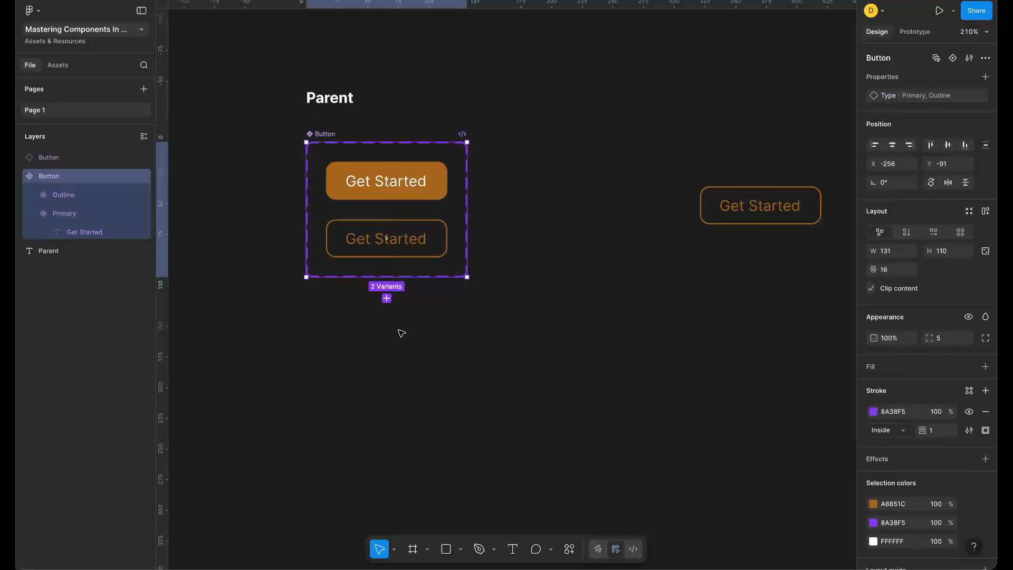
- Widen the Button component set to about 290 and move the outlined instance clear of it to X 176
{"action": "scroll", "coordinate": [401, 333], "scroll_direction": "right", "scroll_amount": 1}
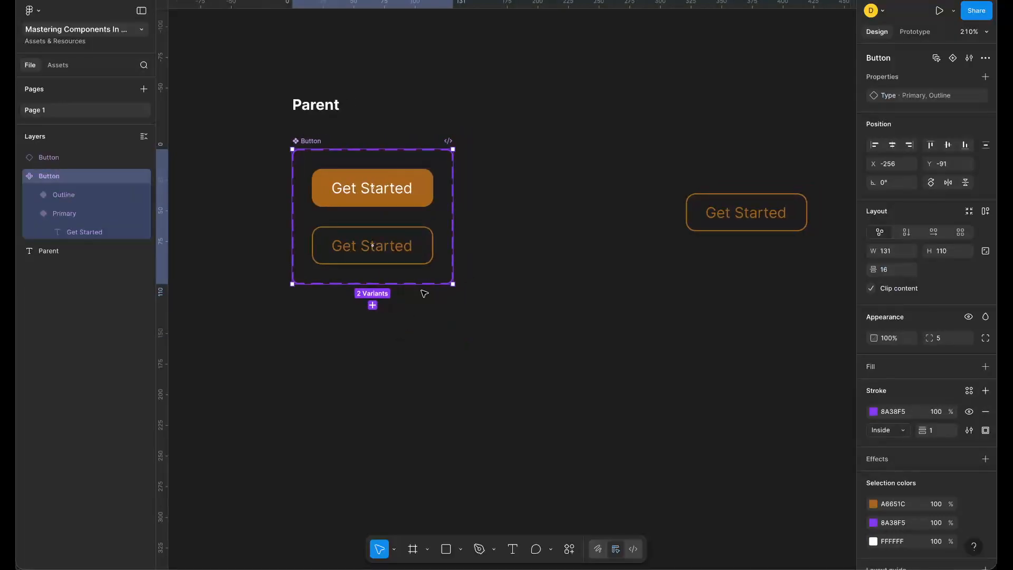
{"action": "left_click_drag", "start_coordinate": [453, 208], "coordinate": [765, 226]}
{"action": "scroll", "coordinate": [653, 199], "scroll_direction": "right", "scroll_amount": 5}
{"action": "left_click", "coordinate": [629, 226]}
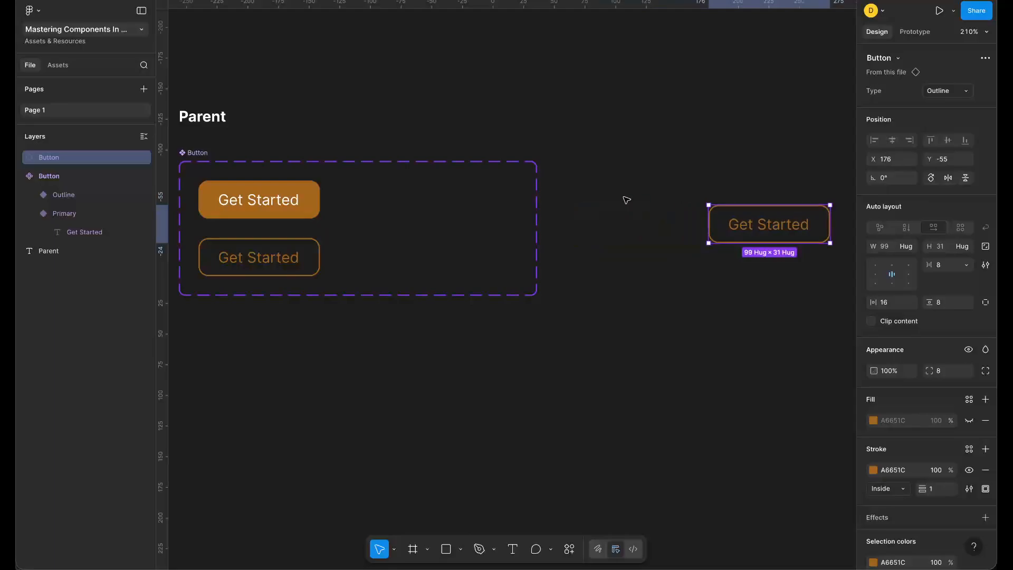
{"action": "scroll", "coordinate": [626, 200], "scroll_direction": "down", "scroll_amount": 2}
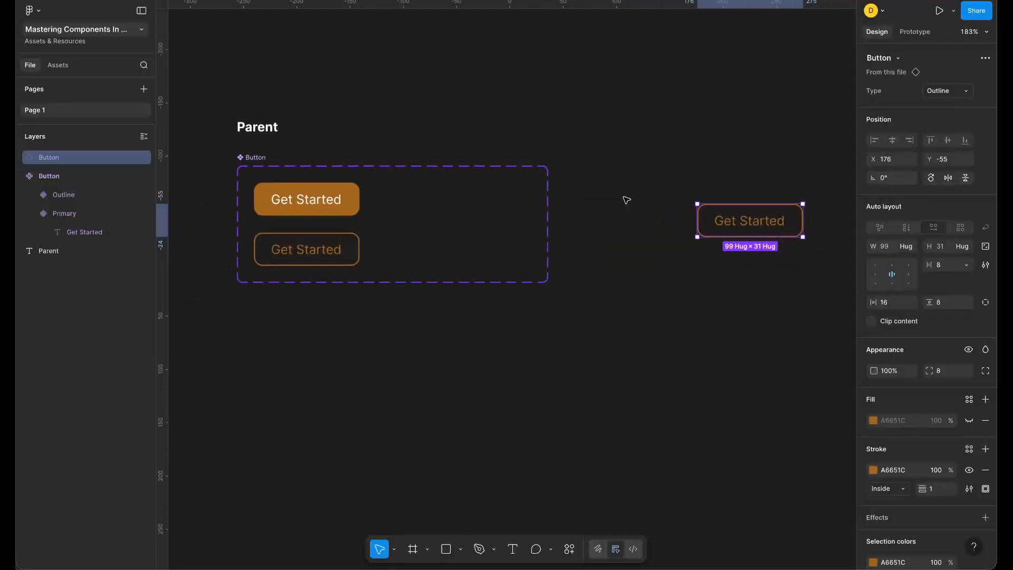
- Duplicate the Primary and Outline variants together inside the component set, placing the copies beside the originals at X 146
{"action": "left_click", "coordinate": [317, 208]}
{"action": "left_click", "coordinate": [320, 248], "text": "shift"}
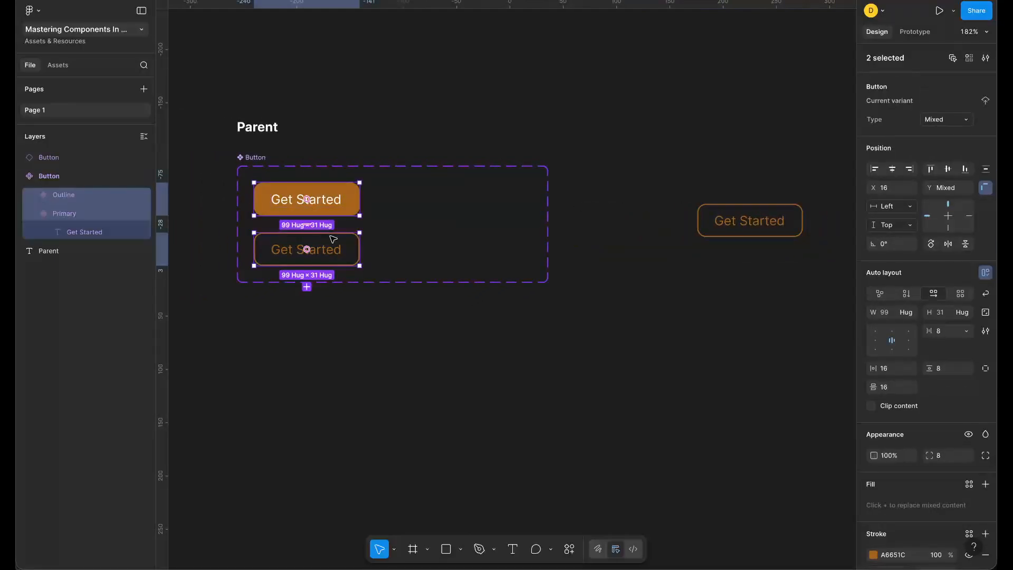
{"action": "left_click_drag", "start_coordinate": [342, 199], "coordinate": [472, 196]}
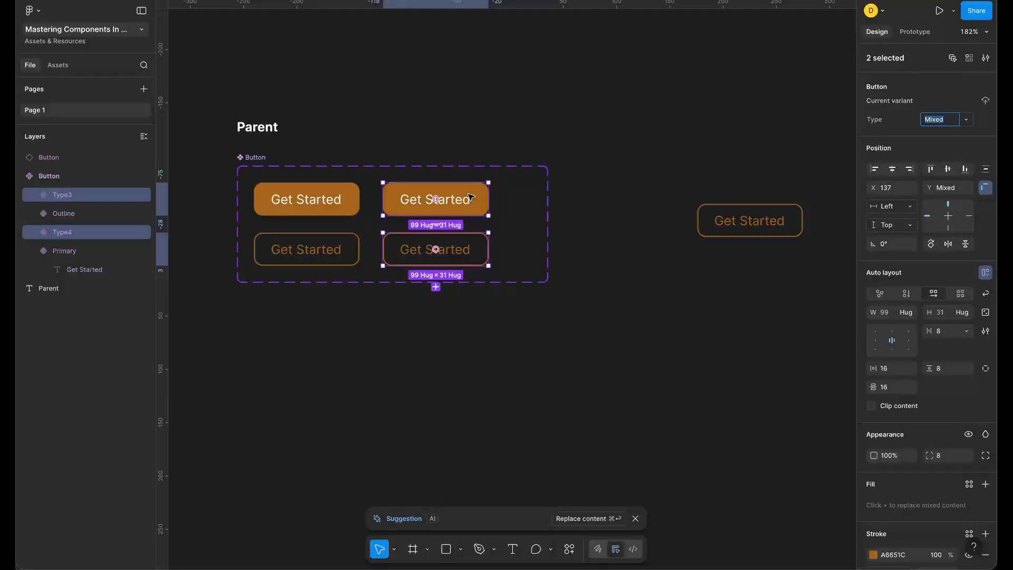
{"action": "left_click_drag", "start_coordinate": [455, 198], "coordinate": [464, 198]}
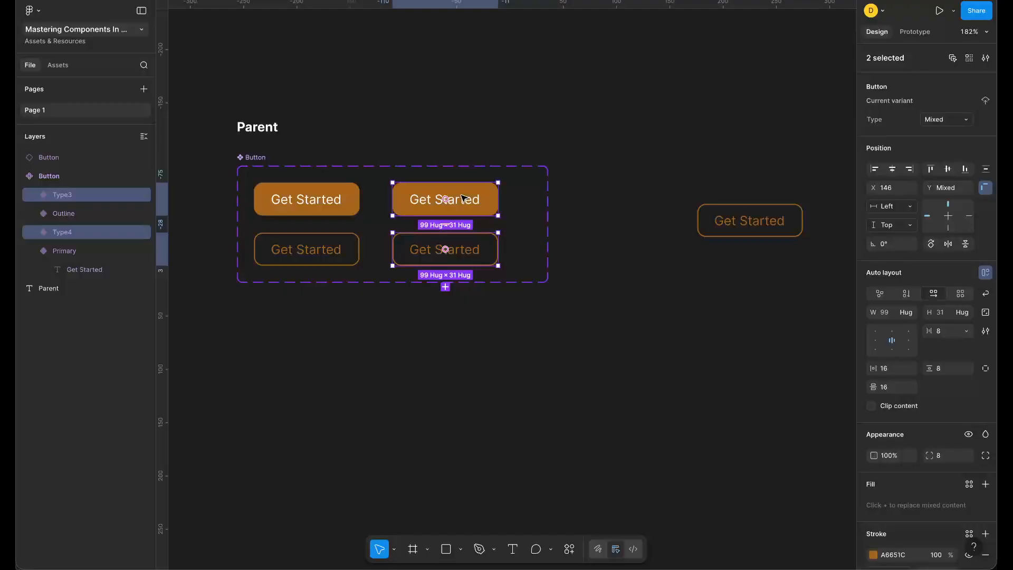
- Set the two duplicated variants' horizontal padding to 8 and vertical padding to 4
{"action": "left_click", "coordinate": [525, 216]}
{"action": "left_click", "coordinate": [490, 209]}
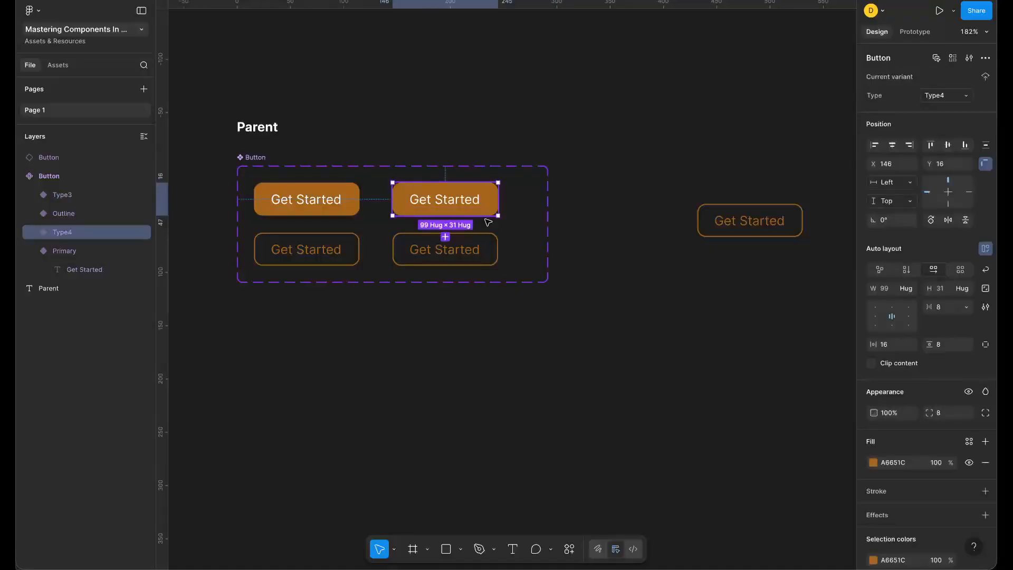
{"action": "left_click", "coordinate": [445, 249], "text": "shift"}
{"action": "left_click", "coordinate": [890, 370]}
{"action": "type", "text": "8"}
{"action": "key", "text": "Return"}
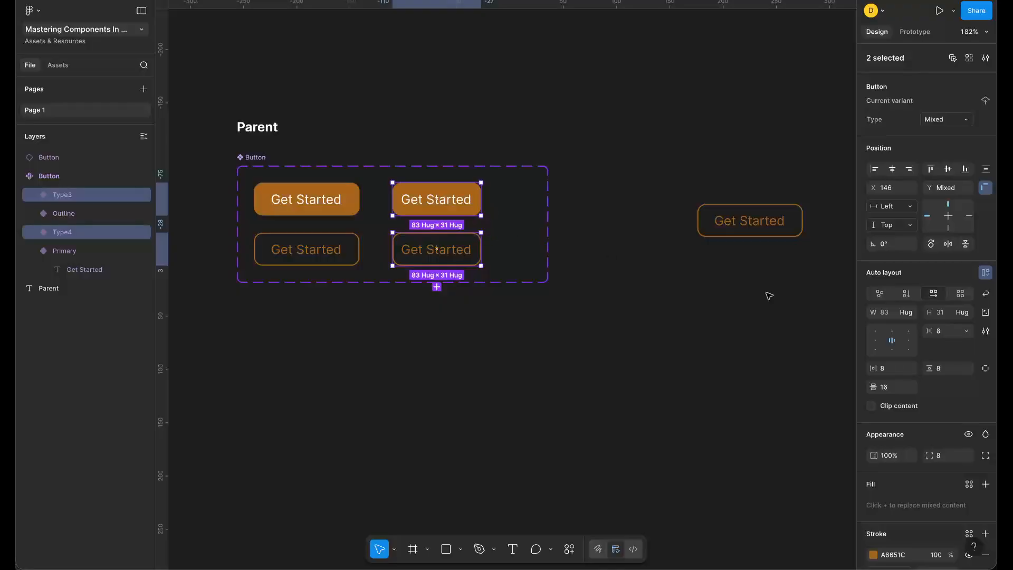
{"action": "left_click", "coordinate": [953, 368]}
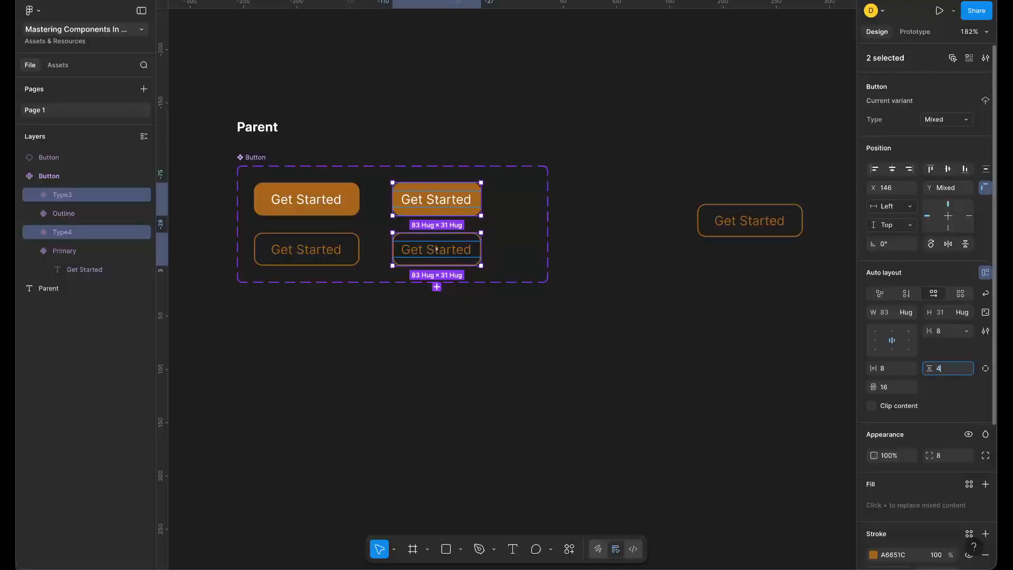
{"action": "key", "text": "Return"}
- Select the Get Started labels in both duplicated variants and check their font size
{"action": "scroll", "coordinate": [517, 279], "scroll_direction": "up", "scroll_amount": 5}
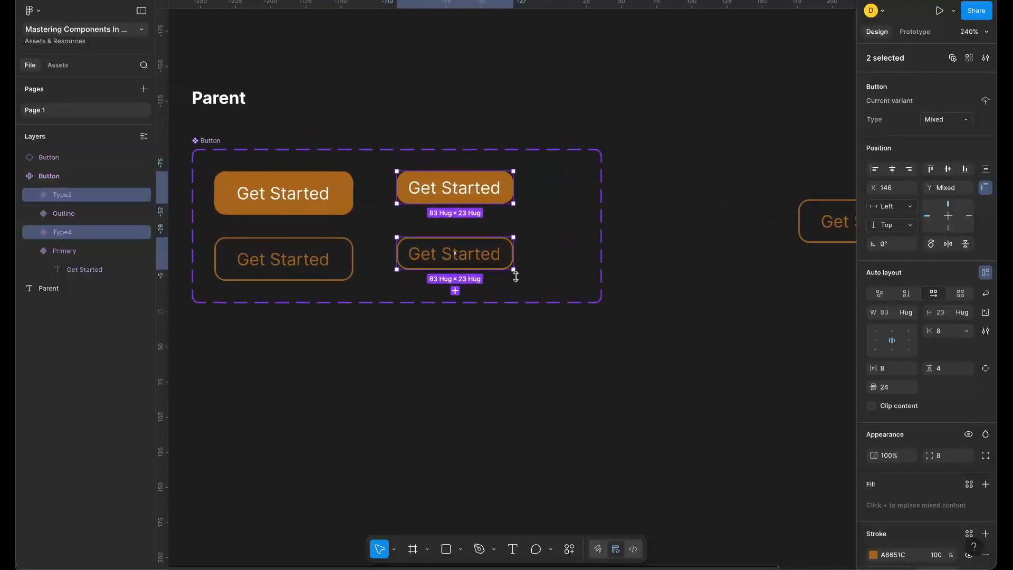
{"action": "scroll", "coordinate": [517, 278], "scroll_direction": "left", "scroll_amount": 3}
{"action": "scroll", "coordinate": [516, 277], "scroll_direction": "up", "scroll_amount": 2}
{"action": "key", "text": "Return"}
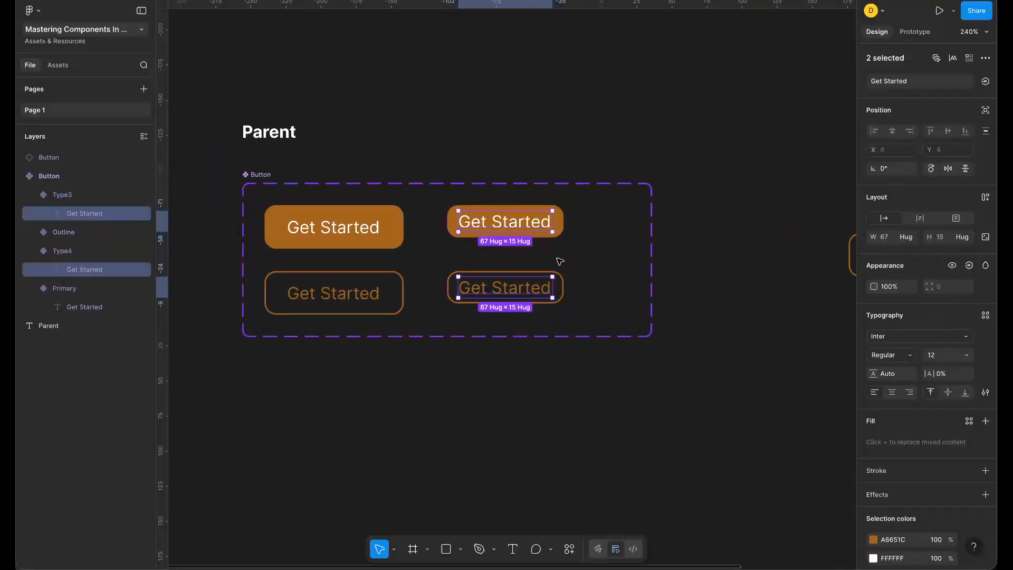
{"action": "left_click", "coordinate": [944, 358]}
{"action": "scroll", "coordinate": [597, 226], "scroll_direction": "up", "scroll_amount": 2}
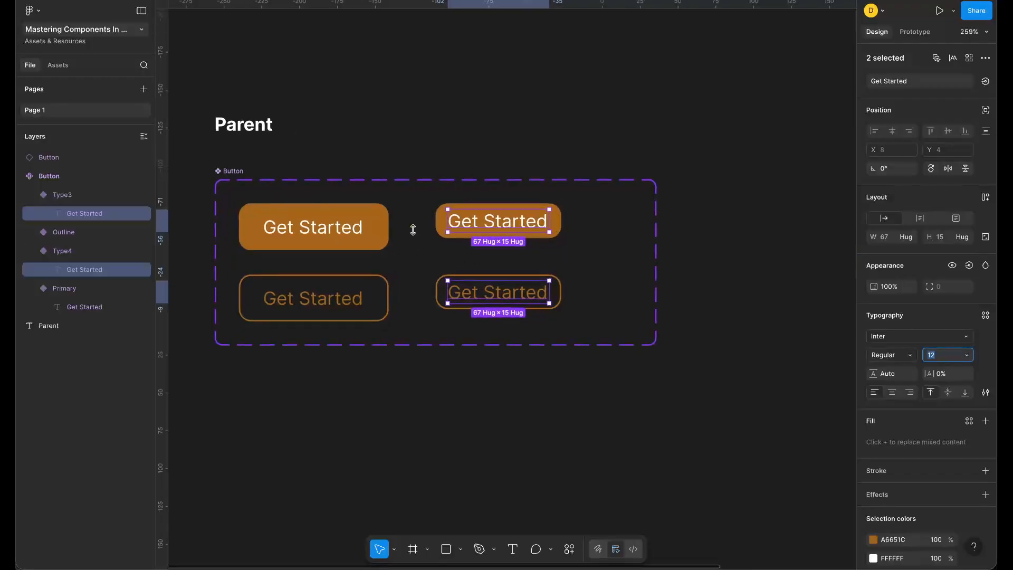
- Set the Get Started labels in the original Primary and Outline variants to font size 16 and line height 24
{"action": "left_click", "coordinate": [355, 224]}
{"action": "left_click", "coordinate": [352, 316], "text": "shift"}
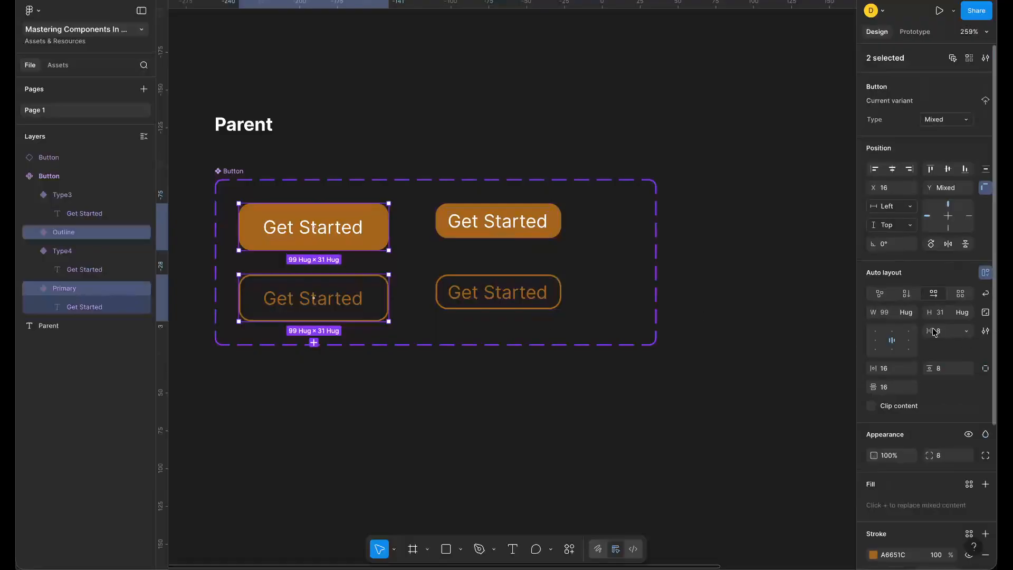
{"action": "scroll", "coordinate": [958, 359], "scroll_direction": "down", "scroll_amount": 4}
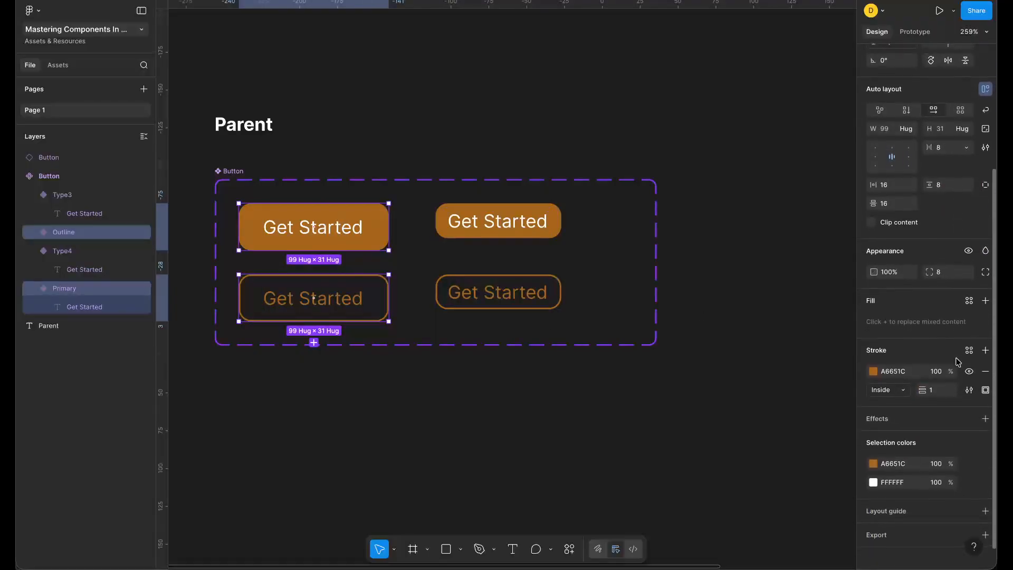
{"action": "key", "text": "Return"}
{"action": "left_click", "coordinate": [943, 207]}
{"action": "type", "text": "16"}
{"action": "key", "text": "Return"}
{"action": "left_click", "coordinate": [895, 231]}
{"action": "type", "text": "24"}
{"action": "key", "text": "Return"}
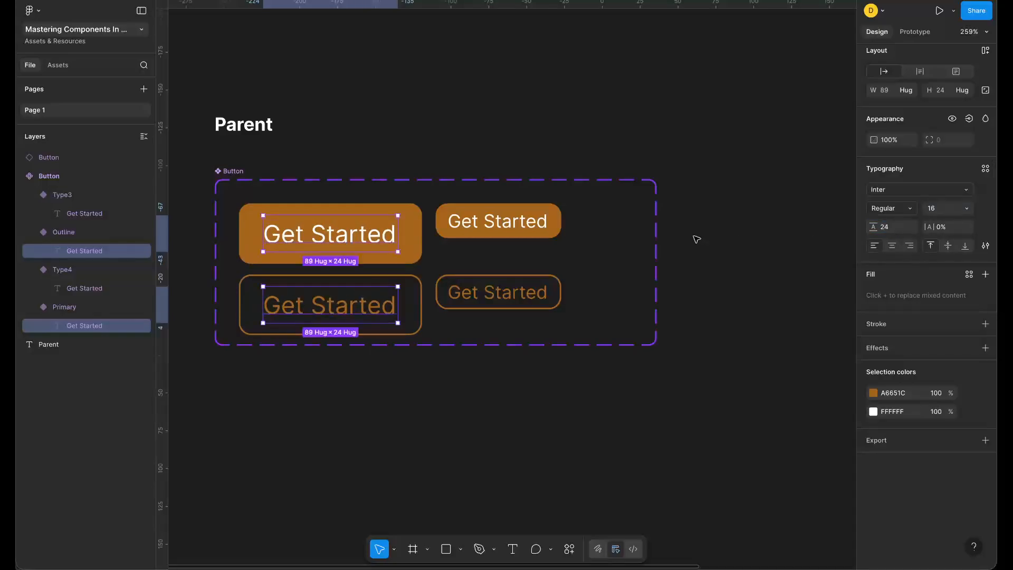
- Move the two smaller duplicated variants together to X 173 and set their vertical padding to 8
{"action": "left_click", "coordinate": [558, 221]}
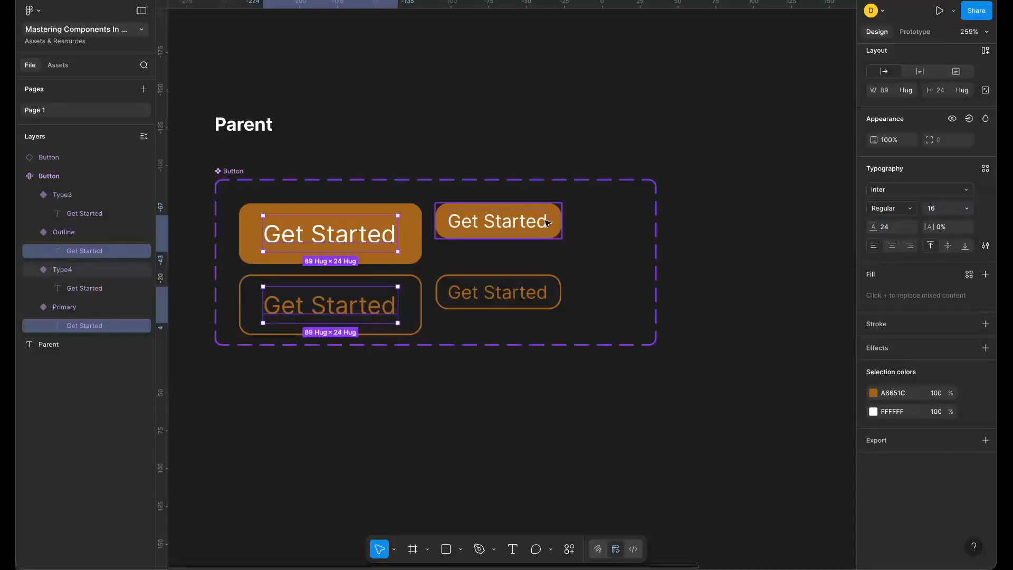
{"action": "left_click", "coordinate": [534, 298], "text": "shift"}
{"action": "left_click_drag", "start_coordinate": [534, 295], "coordinate": [576, 296]}
{"action": "scroll", "coordinate": [576, 295], "scroll_direction": "down", "scroll_amount": 5}
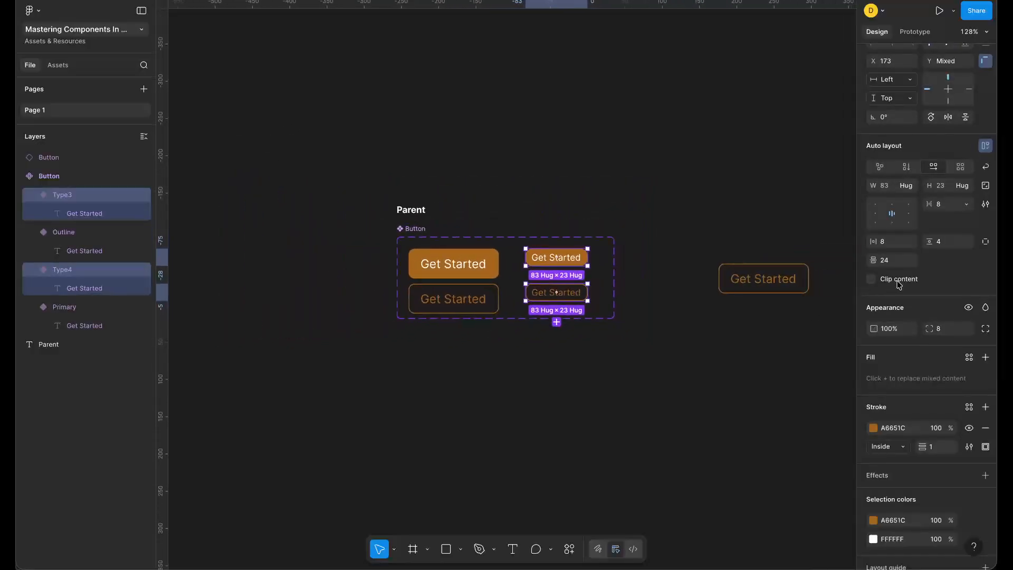
{"action": "left_click", "coordinate": [955, 246]}
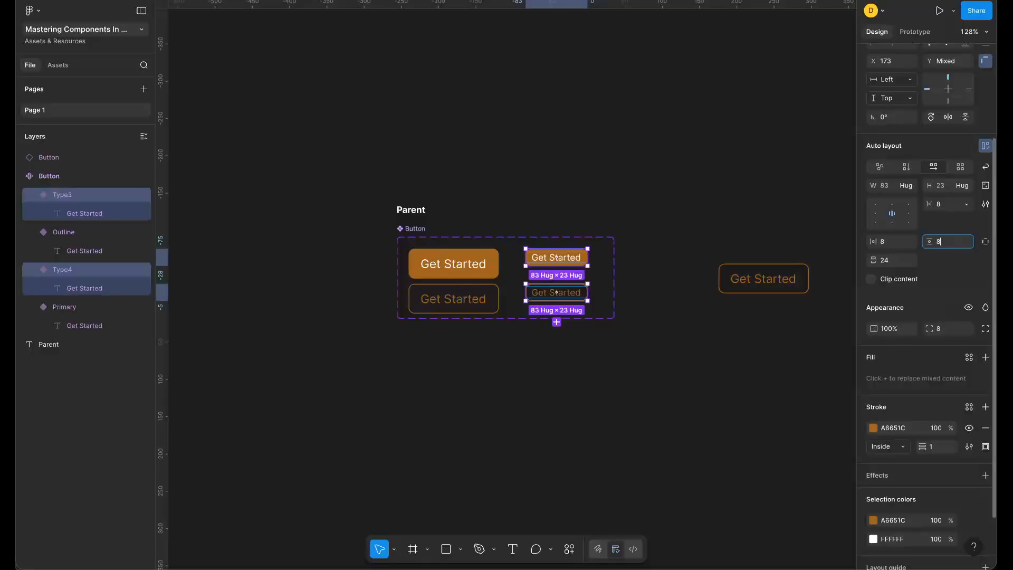
{"action": "type", "text": "8"}
{"action": "key", "text": "Return"}
- Extend the Button component set to a height of about 144 and move both outlined variants down to Y 80
{"action": "scroll", "coordinate": [611, 248], "scroll_direction": "up", "scroll_amount": 3}
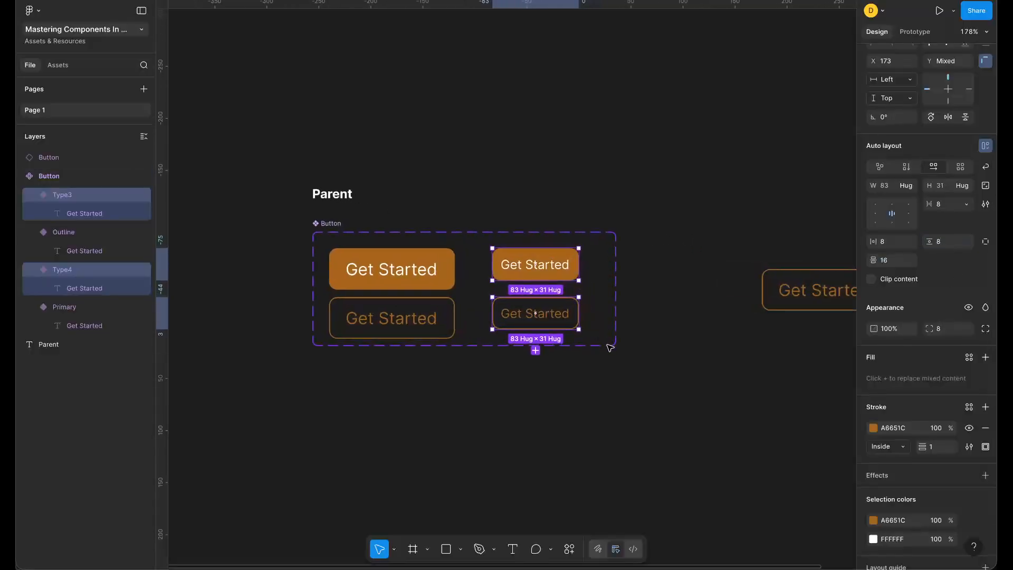
{"action": "left_click", "coordinate": [473, 347]}
{"action": "left_click_drag", "start_coordinate": [473, 347], "coordinate": [473, 381]}
{"action": "left_click", "coordinate": [508, 326]}
{"action": "left_click", "coordinate": [435, 327], "text": "shift"}
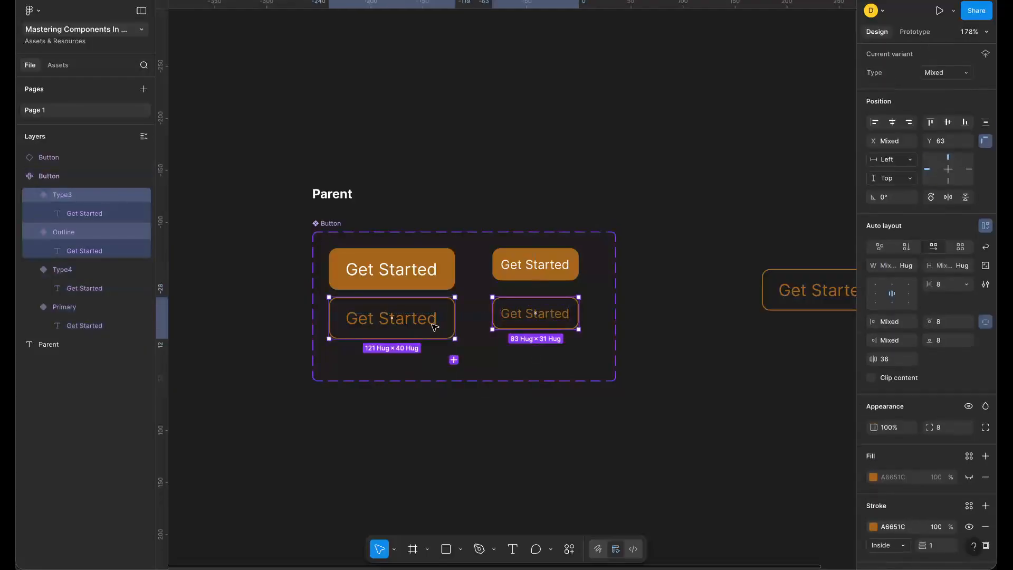
{"action": "left_click_drag", "start_coordinate": [434, 327], "coordinate": [435, 344]}
{"action": "scroll", "coordinate": [401, 316], "scroll_direction": "right", "scroll_amount": 3}
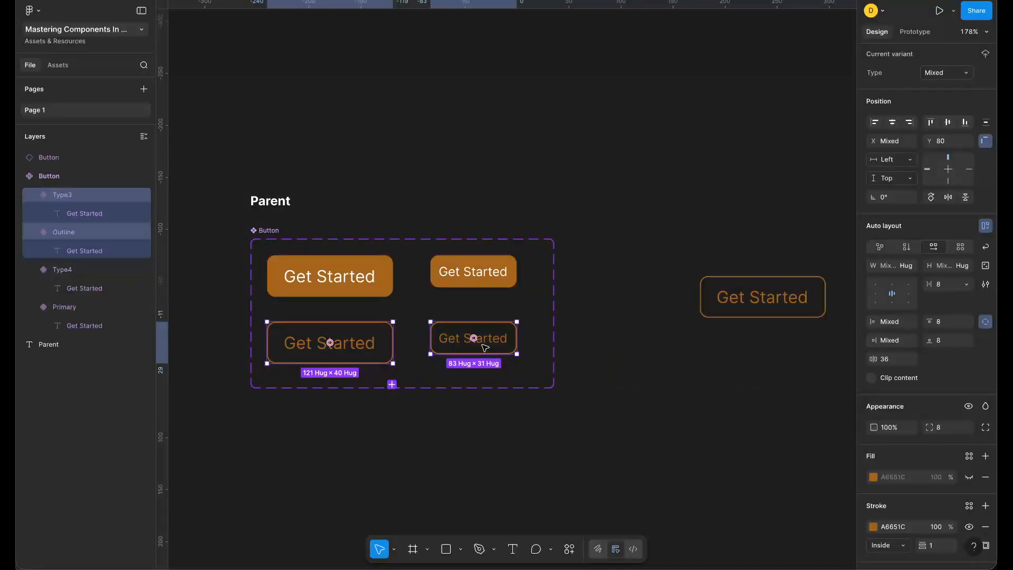
{"action": "scroll", "coordinate": [412, 343], "scroll_direction": "right", "scroll_amount": 2}
{"action": "scroll", "coordinate": [412, 343], "scroll_direction": "down", "scroll_amount": 1}
{"action": "left_click", "coordinate": [384, 263]}
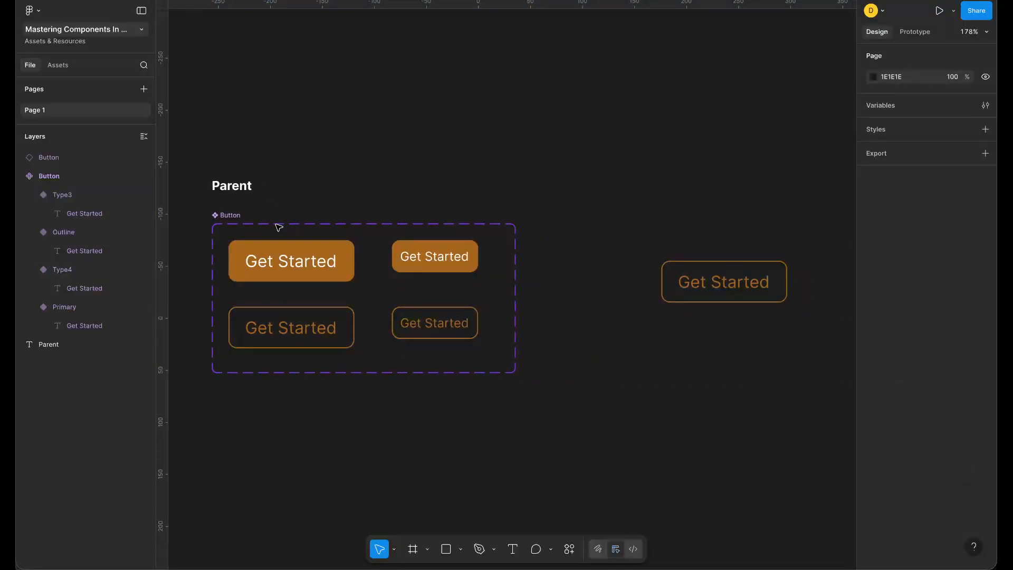
{"action": "left_click", "coordinate": [378, 244]}
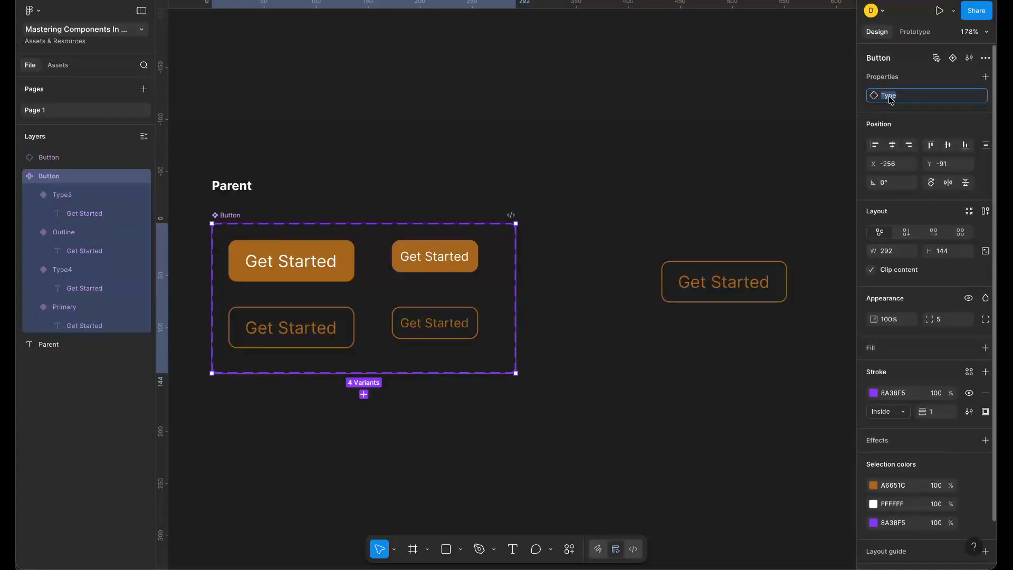
{"action": "left_click", "coordinate": [985, 76]}
{"action": "left_click", "coordinate": [454, 258]}
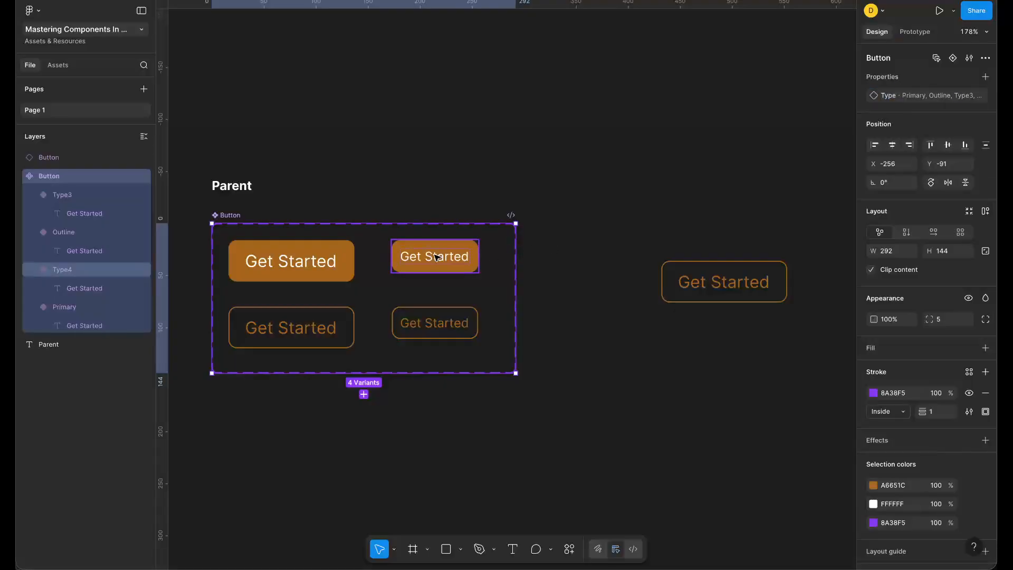
- Set the Type of the small filled variant to Primary
{"action": "left_click", "coordinate": [434, 256]}
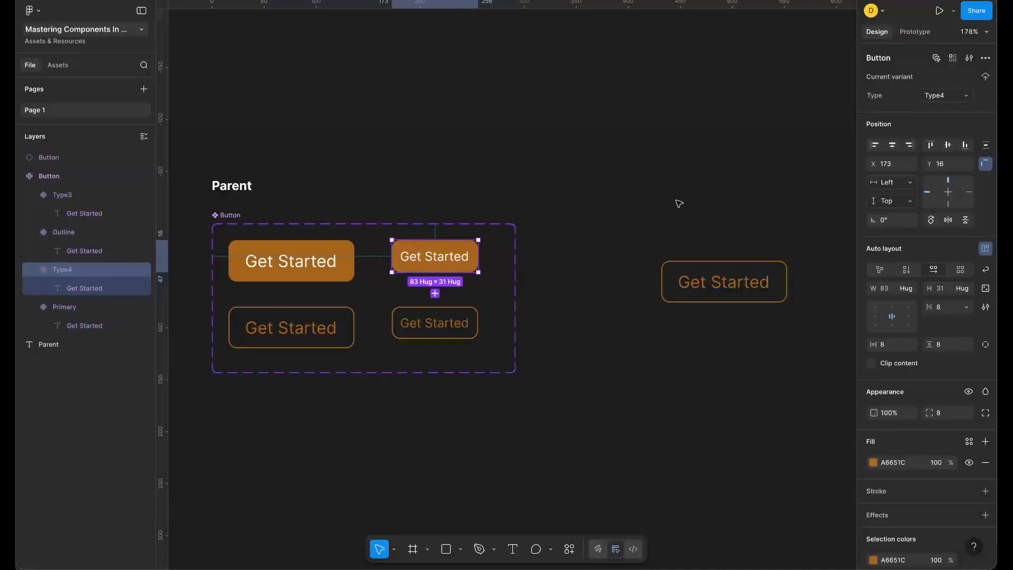
{"action": "left_click", "coordinate": [967, 96]}
{"action": "left_click", "coordinate": [947, 53]}
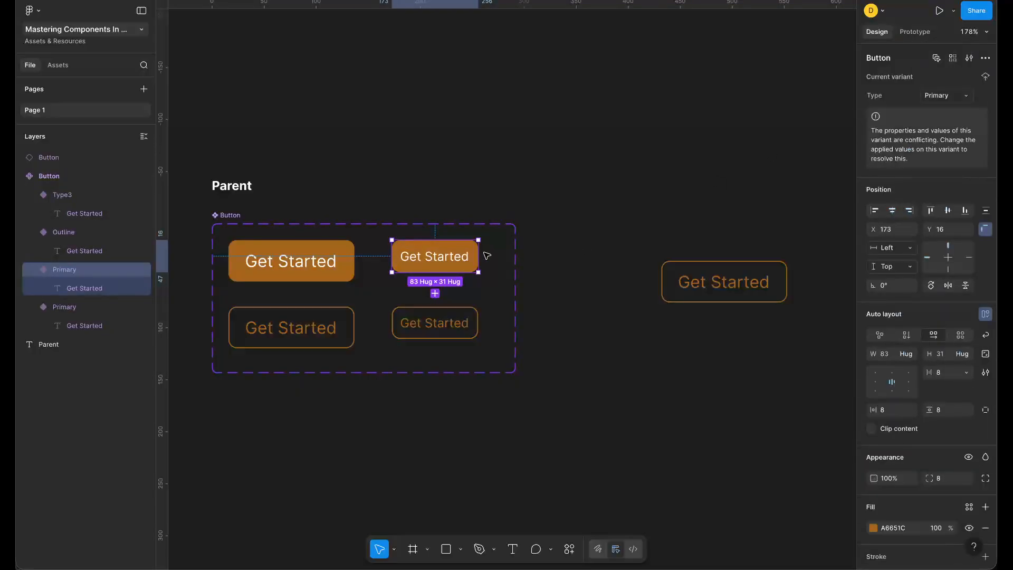
- Set the Type of the small outlined variant to Outline
{"action": "left_click", "coordinate": [425, 316]}
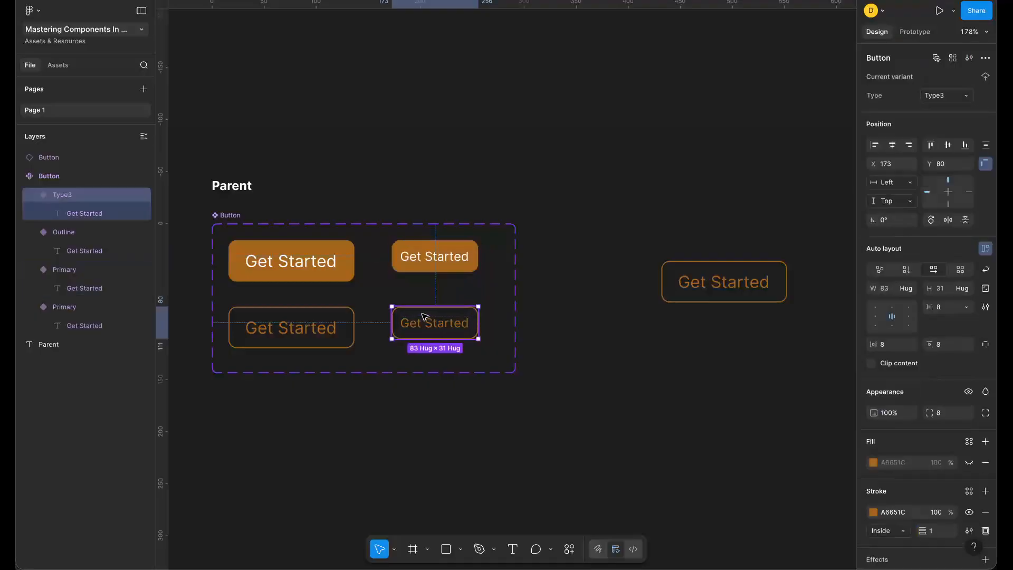
{"action": "left_click", "coordinate": [950, 98]}
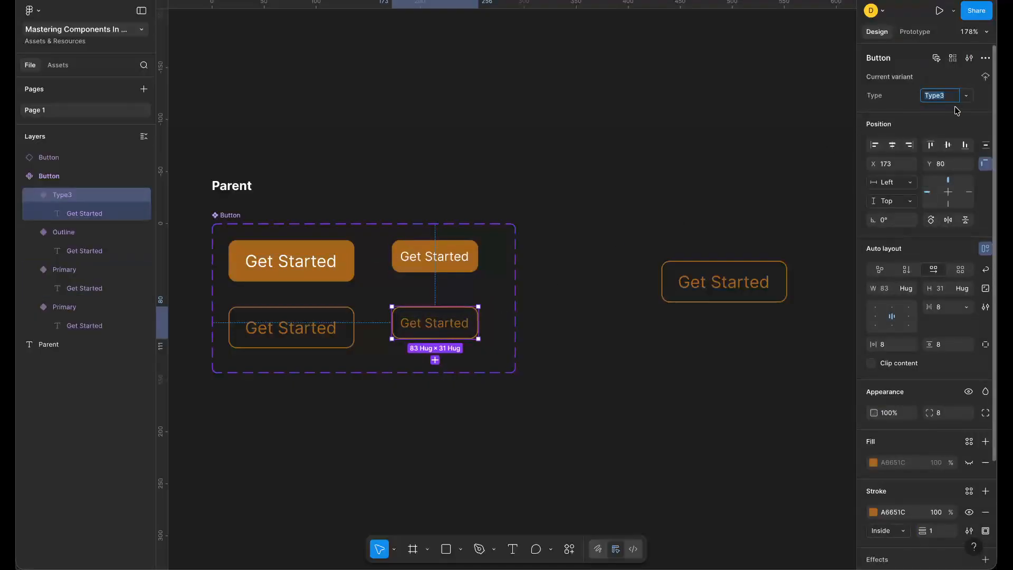
{"action": "left_click", "coordinate": [966, 97]}
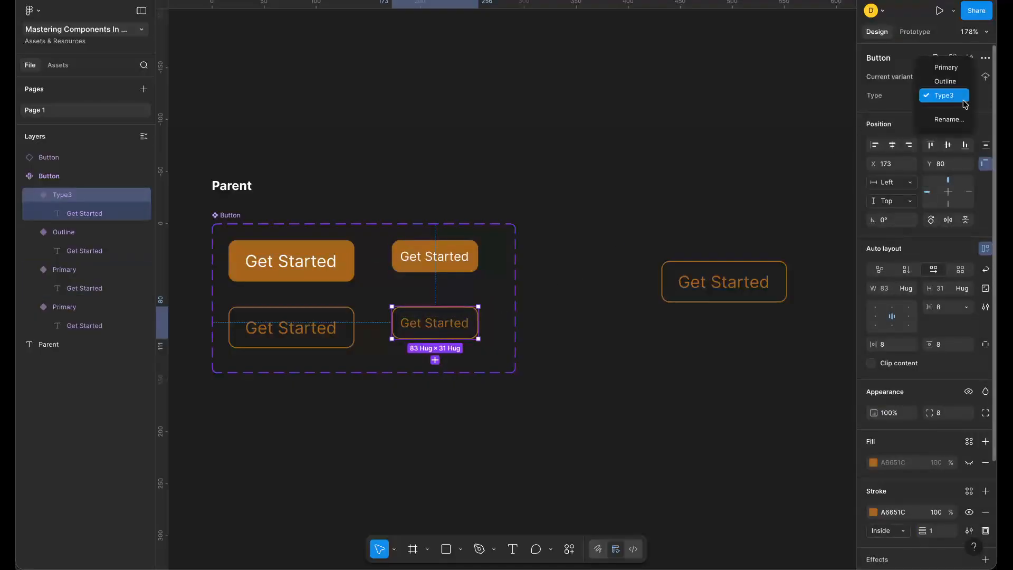
{"action": "left_click", "coordinate": [944, 82]}
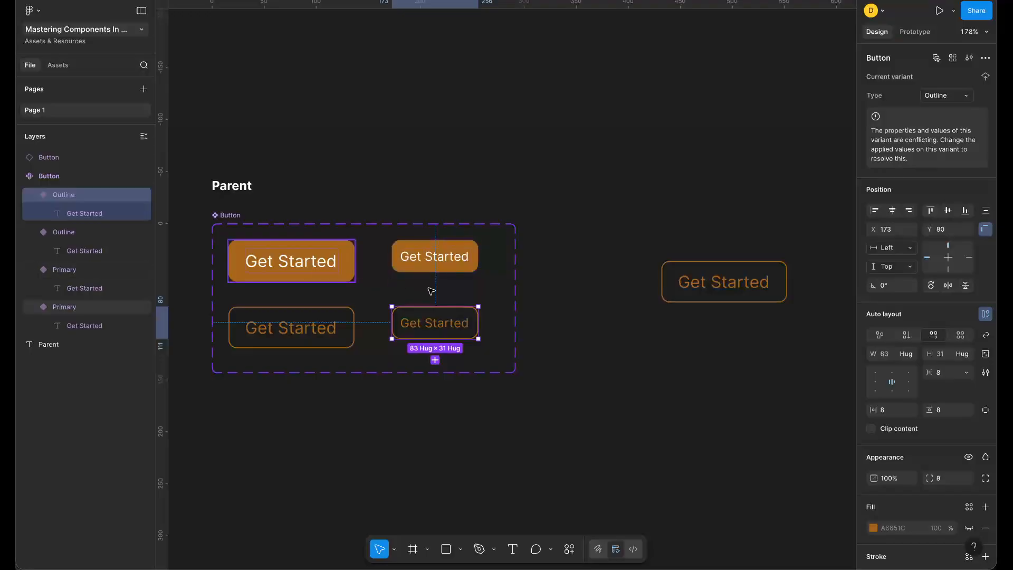
- Compare the properties of the large and small Primary variants in the component set
{"action": "left_click", "coordinate": [320, 259]}
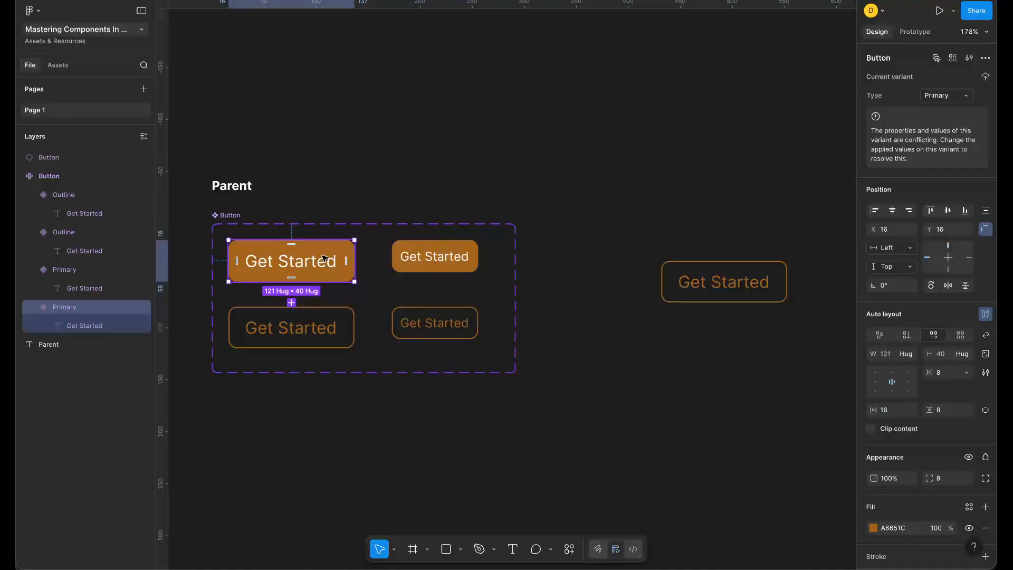
{"action": "left_click", "coordinate": [438, 257]}
{"action": "left_click", "coordinate": [347, 260]}
{"action": "left_click", "coordinate": [419, 265]}
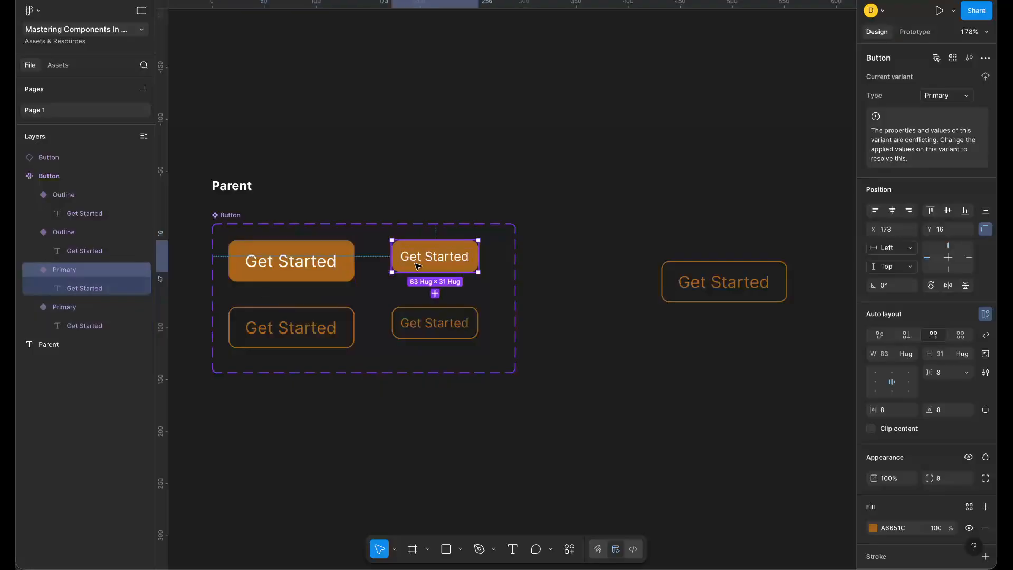
- Switch the Button instance outside the component set to the Primary type
{"action": "left_click", "coordinate": [678, 299]}
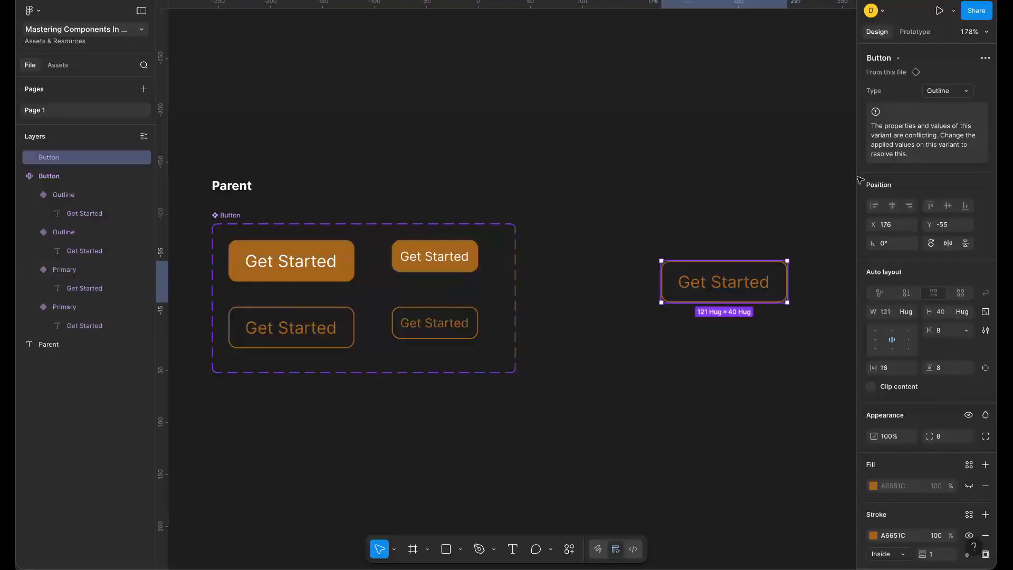
{"action": "left_click", "coordinate": [947, 88]}
{"action": "left_click", "coordinate": [940, 90]}
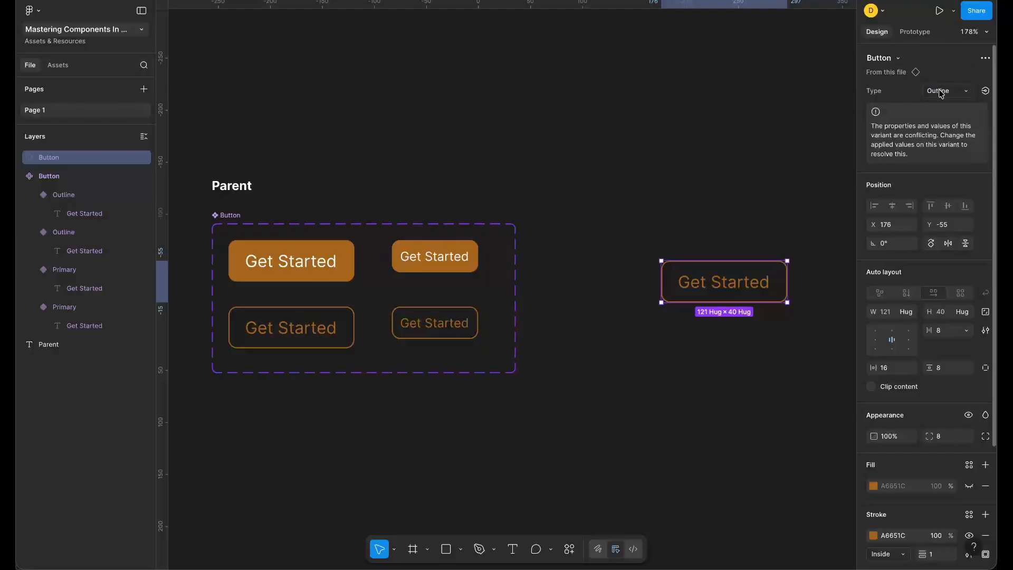
{"action": "left_click", "coordinate": [940, 91]}
{"action": "left_click", "coordinate": [938, 74]}
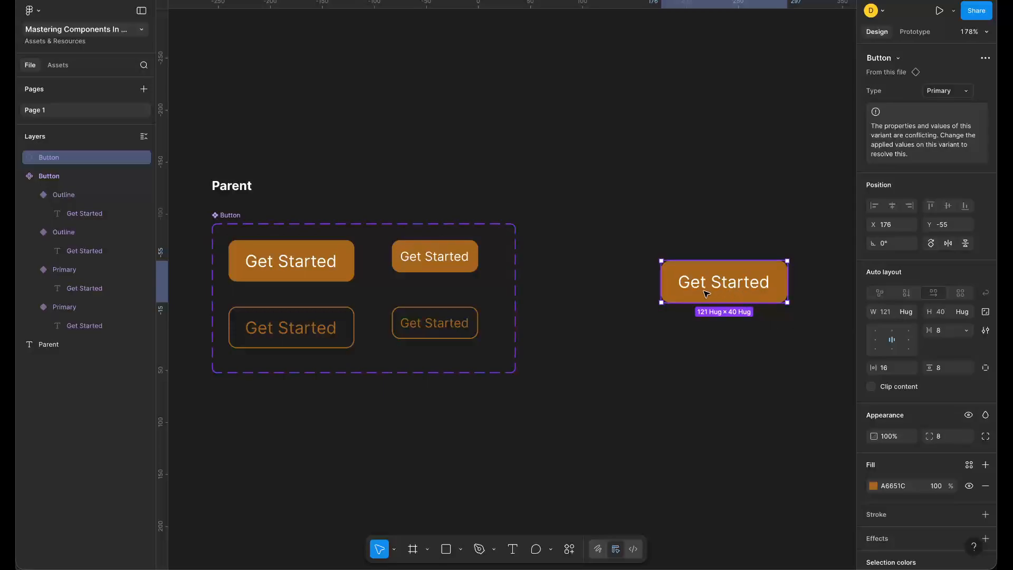
- Examine the property conflicts on the Button component set and its two small variants
{"action": "left_click", "coordinate": [448, 267]}
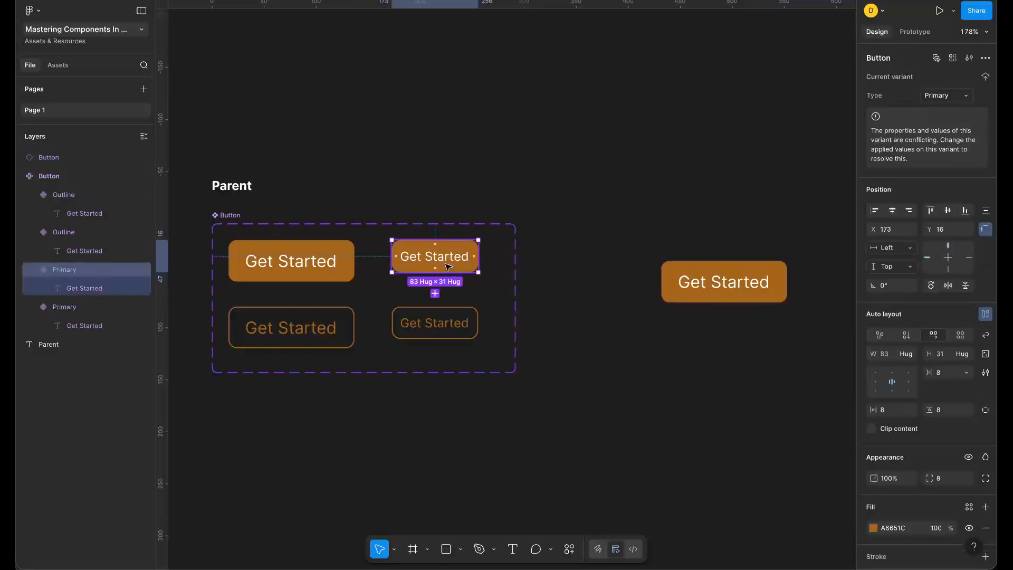
{"action": "left_click", "coordinate": [222, 216]}
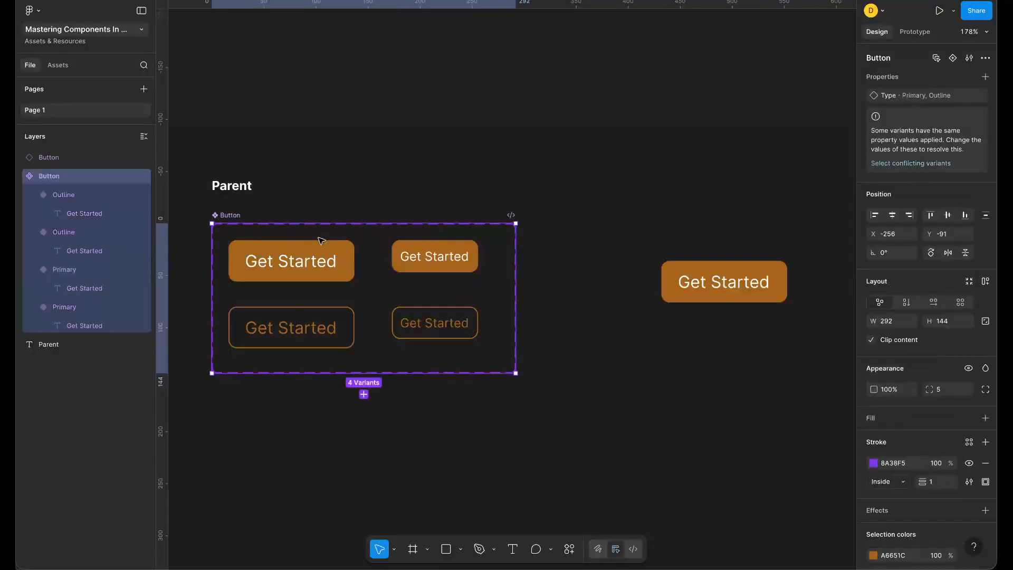
{"action": "left_click", "coordinate": [451, 263]}
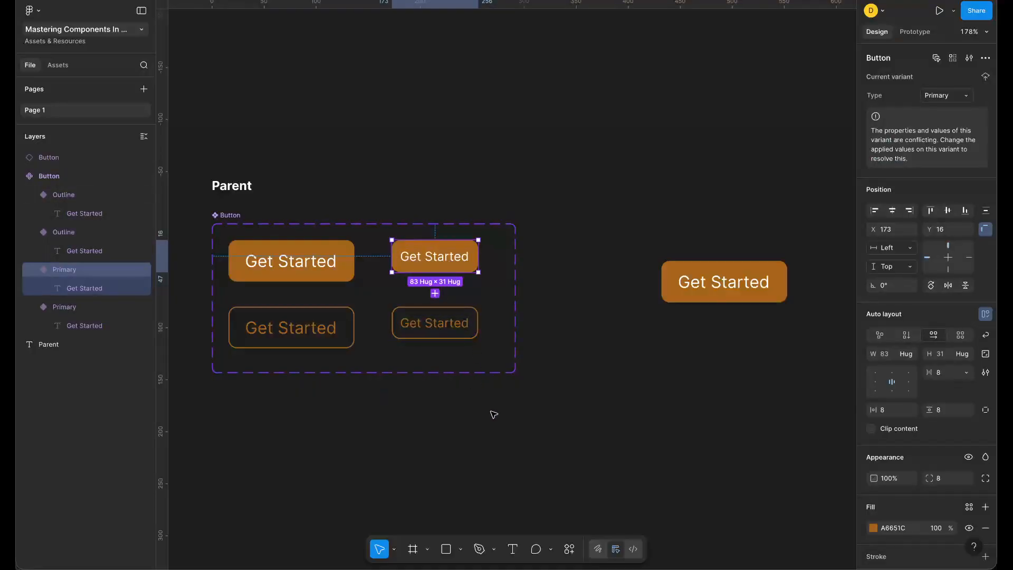
{"action": "left_click_drag", "start_coordinate": [492, 411], "coordinate": [463, 319]}
{"action": "left_click_drag", "start_coordinate": [431, 280], "coordinate": [414, 261]}
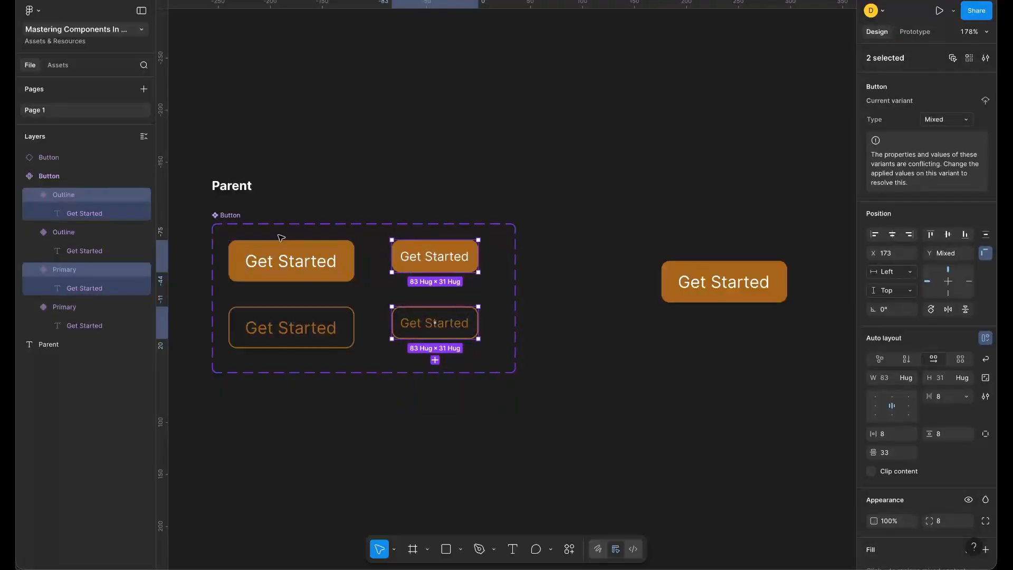
- Add a variant property named Size with the value Default to the Button component set
{"action": "left_click", "coordinate": [231, 214]}
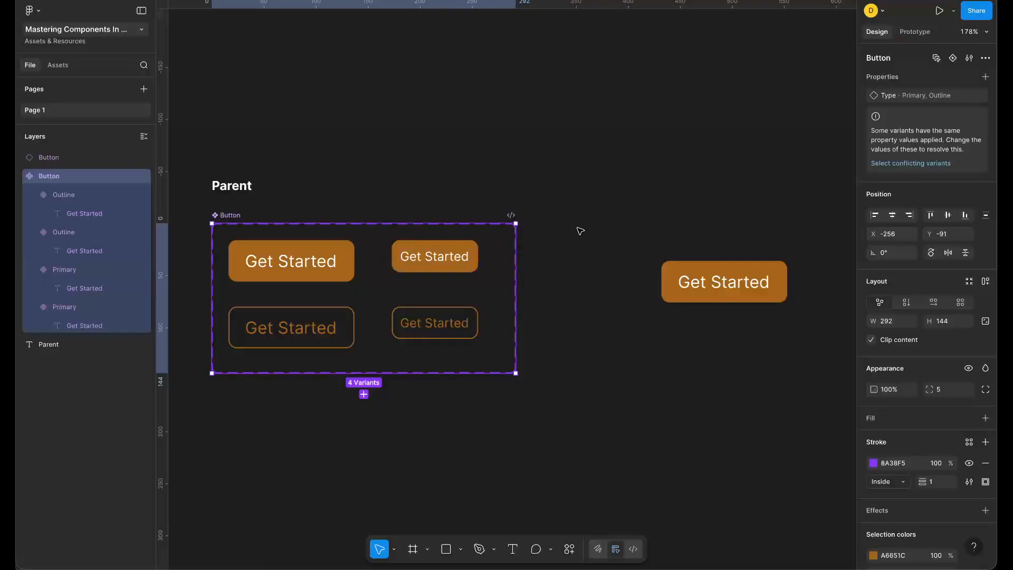
{"action": "left_click", "coordinate": [985, 77]}
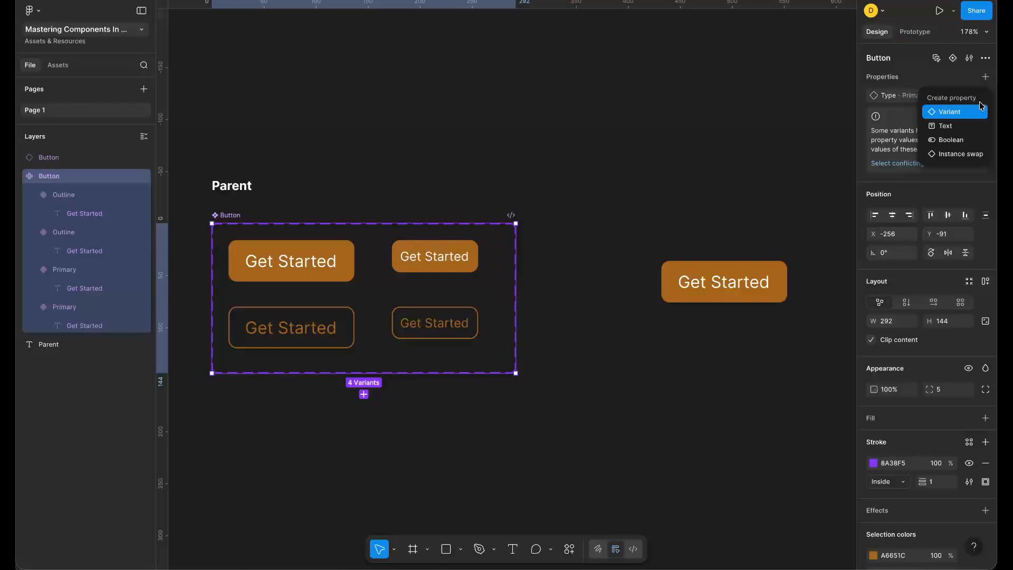
{"action": "left_click", "coordinate": [949, 112]}
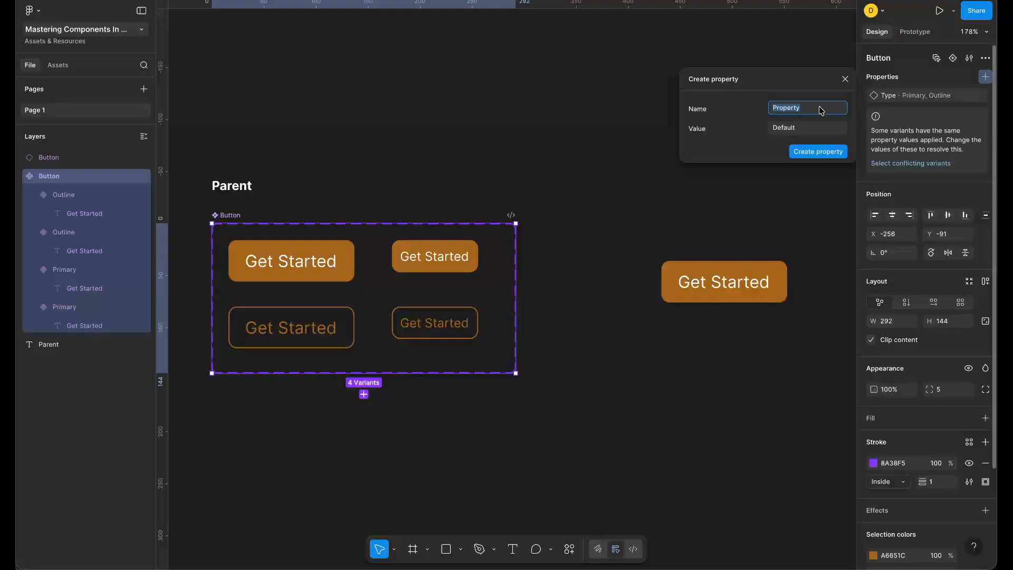
{"action": "type", "text": "Size"}
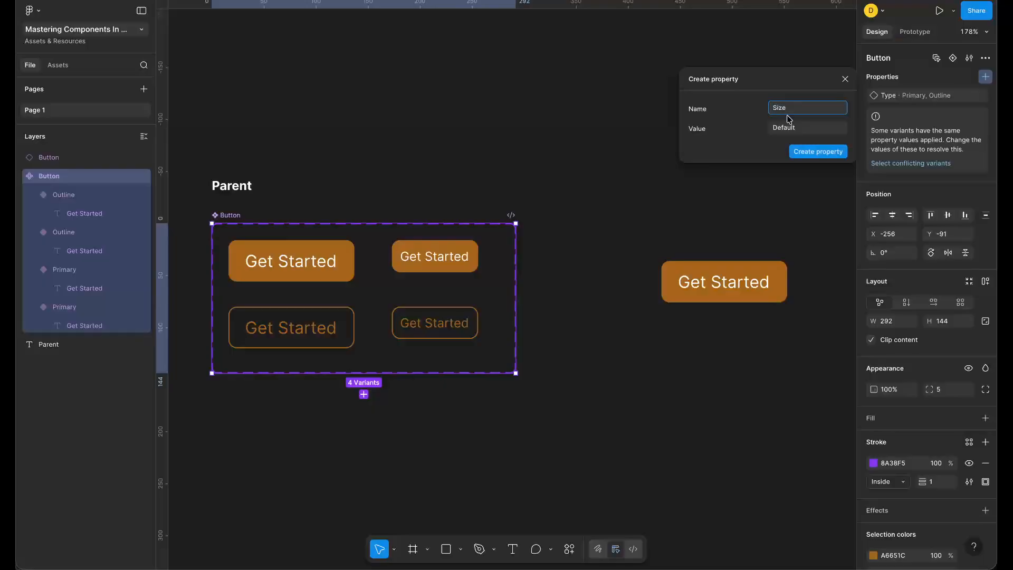
{"action": "left_click", "coordinate": [791, 130]}
{"action": "double_click", "coordinate": [790, 130]}
{"action": "type", "text": "Small"}
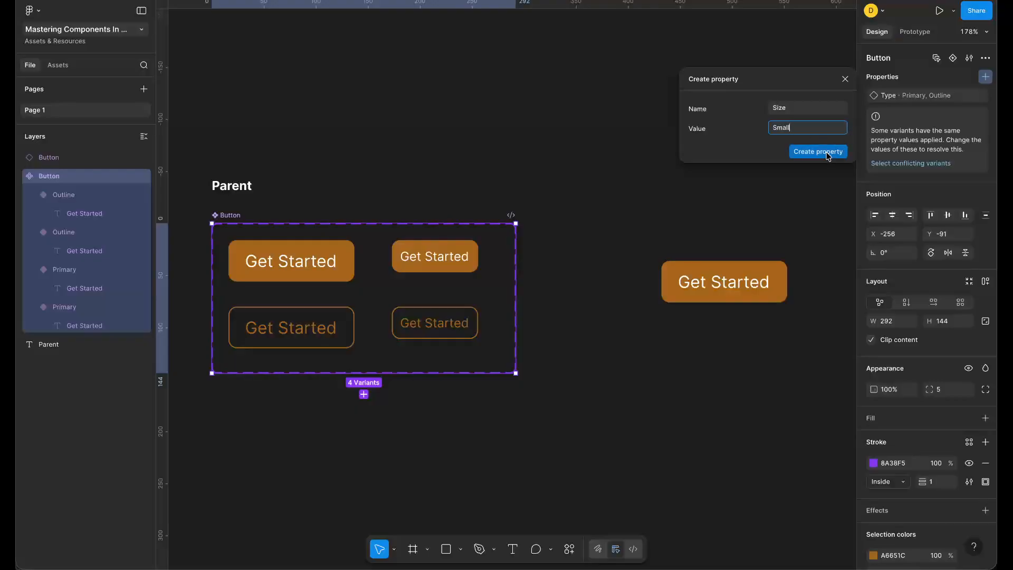
{"action": "key", "text": "ctrl+a"}
{"action": "type", "text": "De"}
{"action": "left_click", "coordinate": [807, 153]}
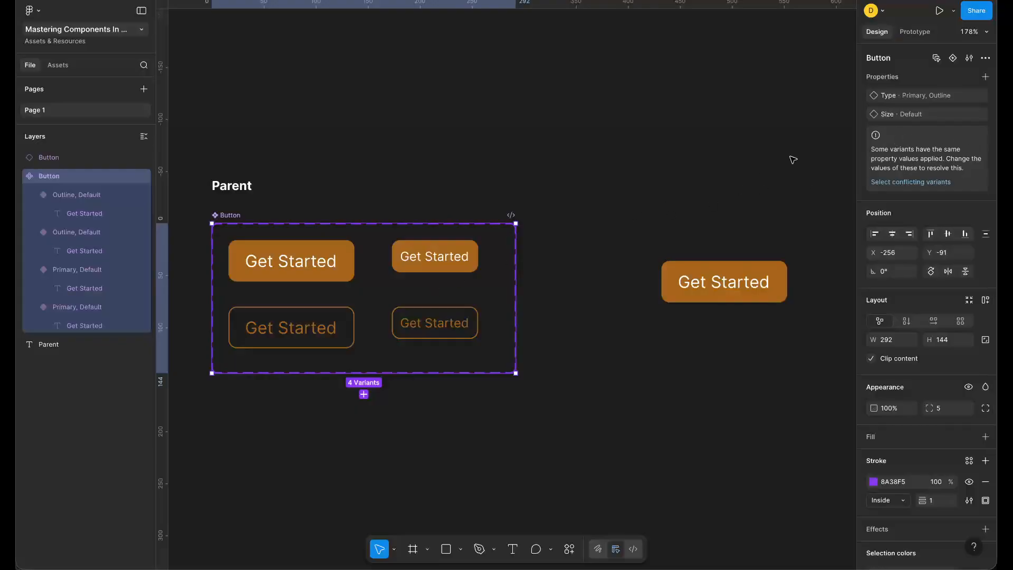
- Set the Size property of the larger Primary variant to Large
{"action": "left_click", "coordinate": [446, 267]}
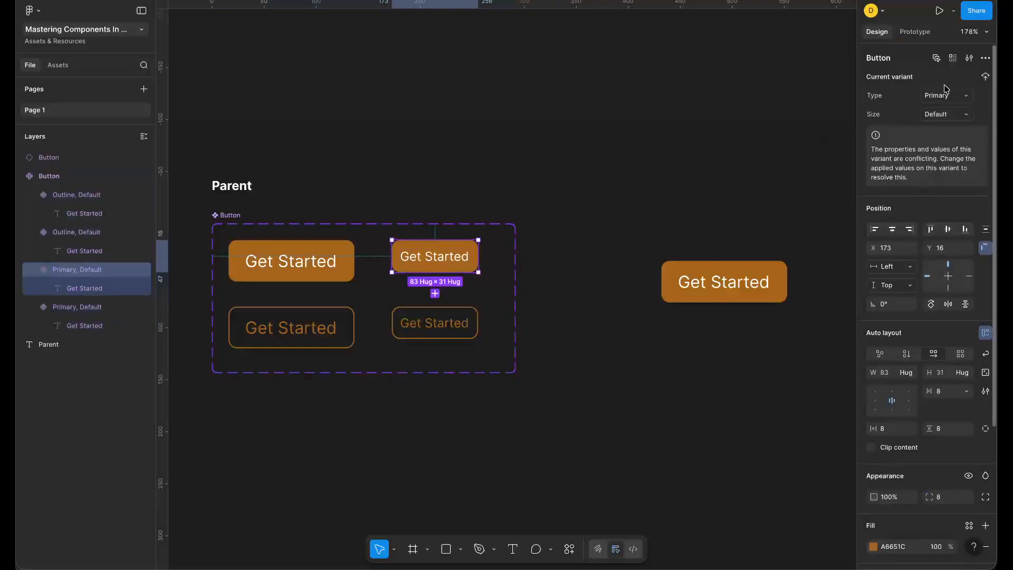
{"action": "left_click", "coordinate": [271, 281]}
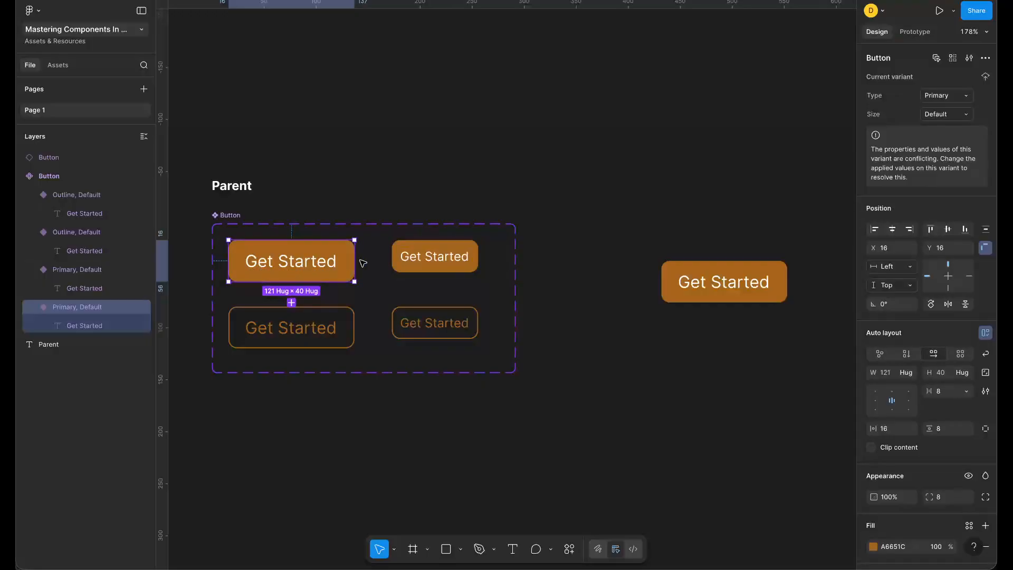
{"action": "left_click", "coordinate": [950, 117]}
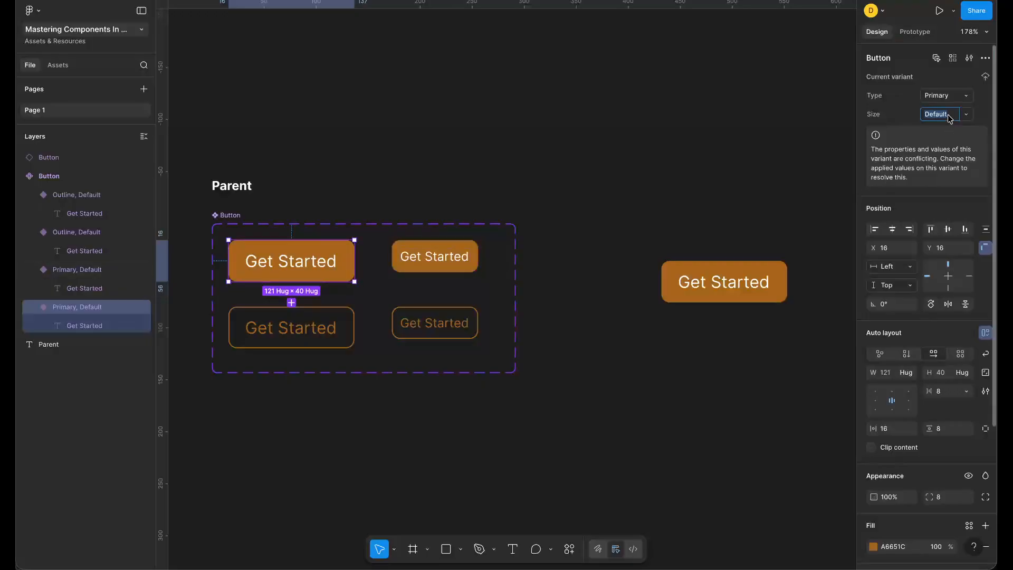
{"action": "type", "text": "Large"}
{"action": "key", "text": "Return"}
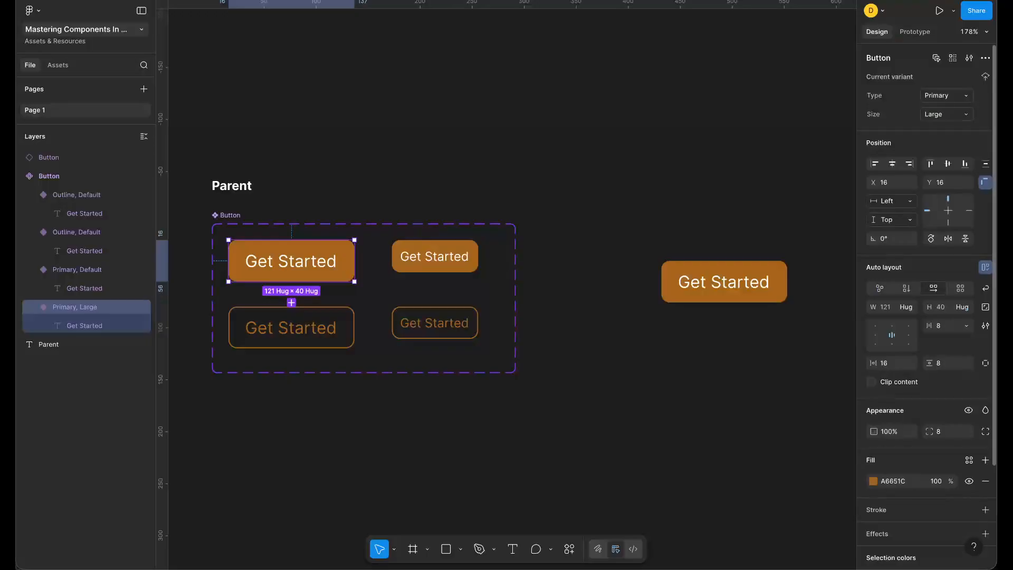
- Set the Size property of the larger Outline variant to Large
{"action": "left_click", "coordinate": [296, 345]}
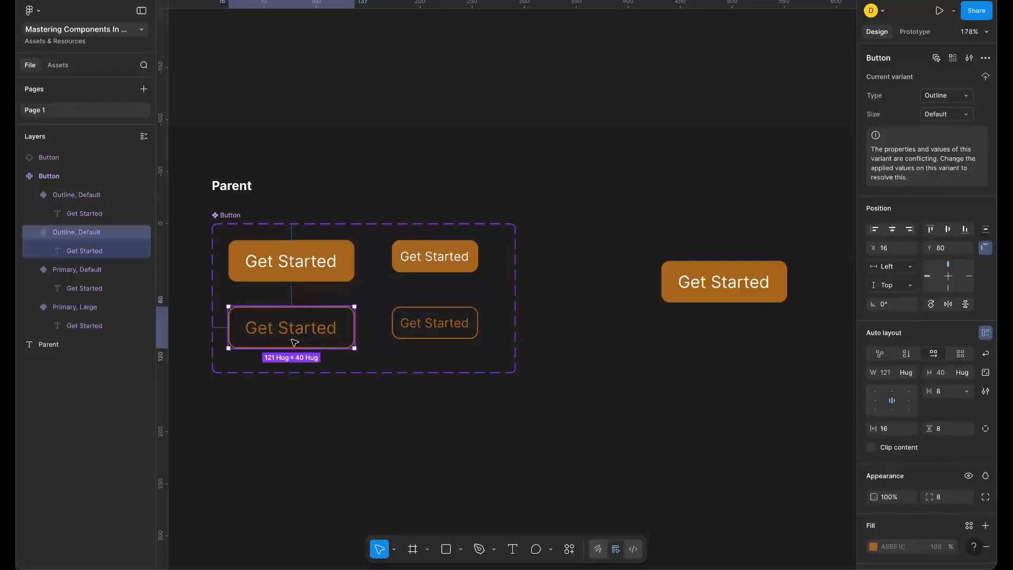
{"action": "left_click", "coordinate": [969, 118]}
{"action": "left_click", "coordinate": [959, 128]}
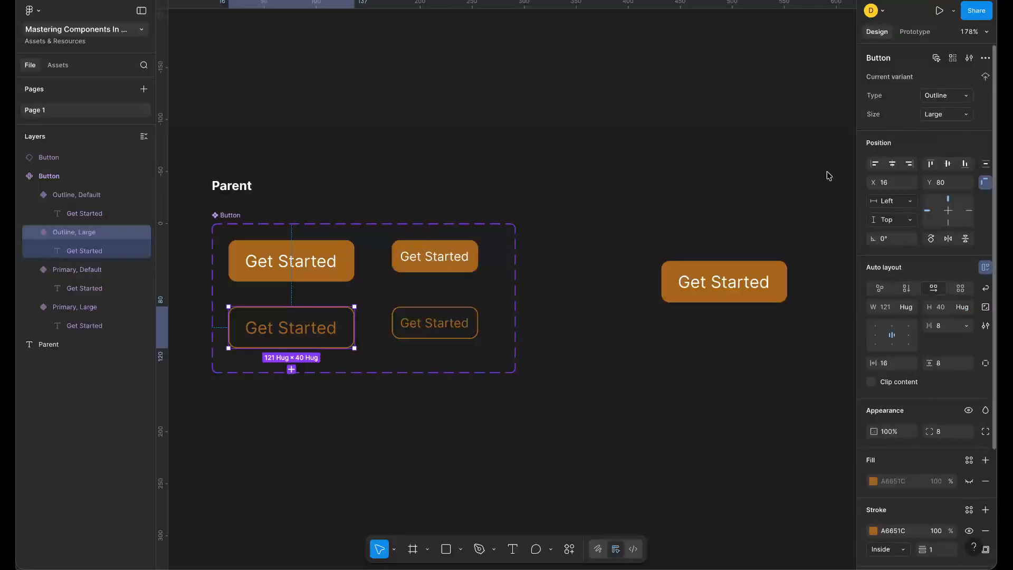
- Set the Size property of the smaller Primary and smaller Outline variants to Small
{"action": "left_click", "coordinate": [444, 267]}
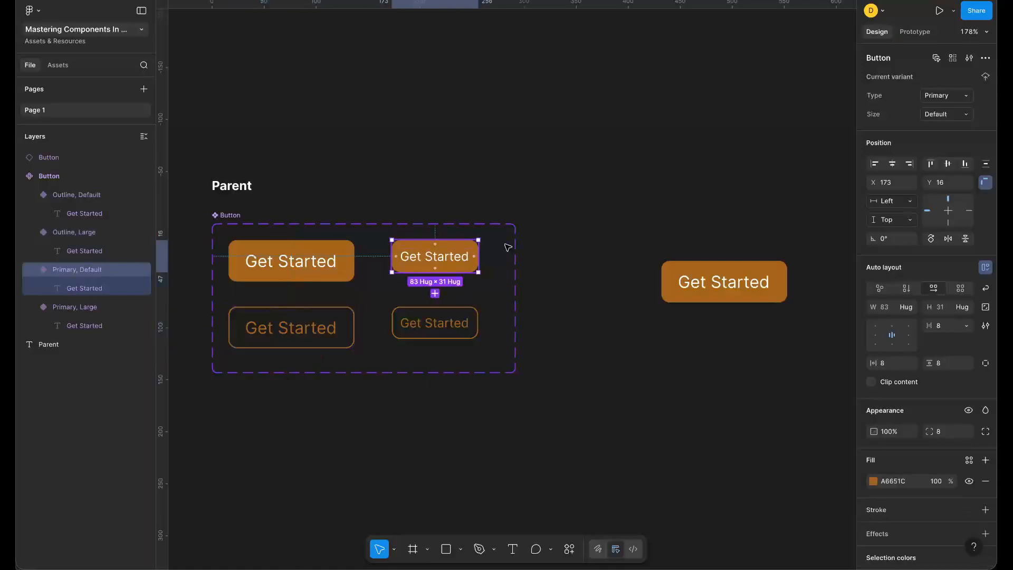
{"action": "left_click", "coordinate": [947, 114]}
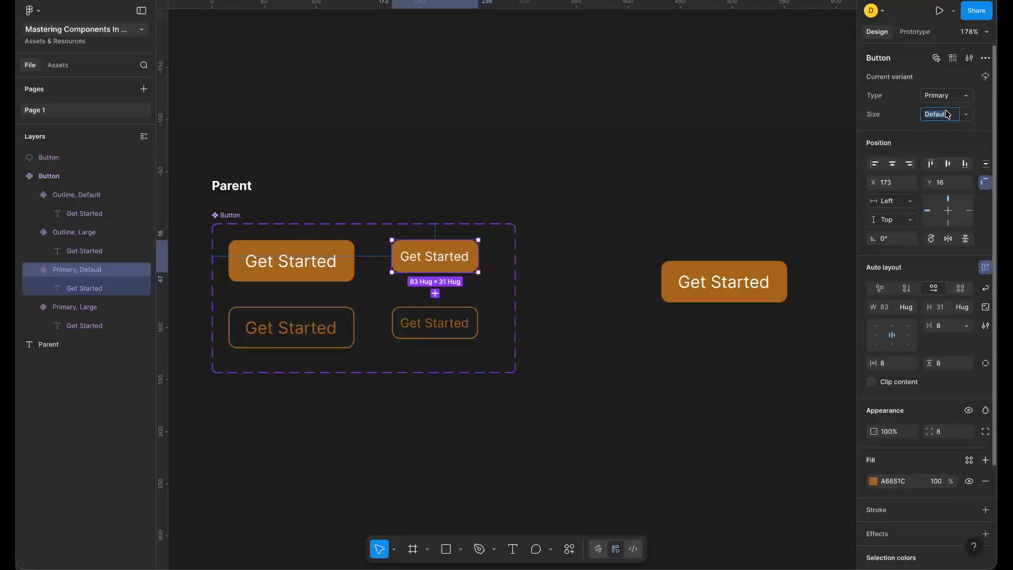
{"action": "type", "text": "Small"}
{"action": "key", "text": "Return"}
{"action": "left_click", "coordinate": [458, 330]}
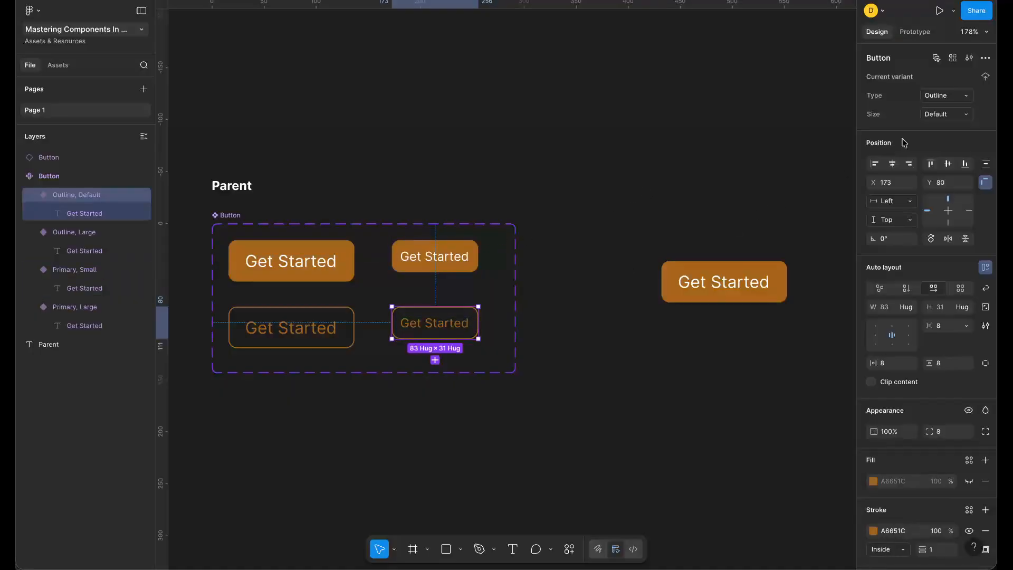
{"action": "left_click", "coordinate": [938, 114]}
{"action": "key", "text": "Return"}
- Switch the Button instance outside the component set to the Small size and back to Large
{"action": "left_click", "coordinate": [719, 280]}
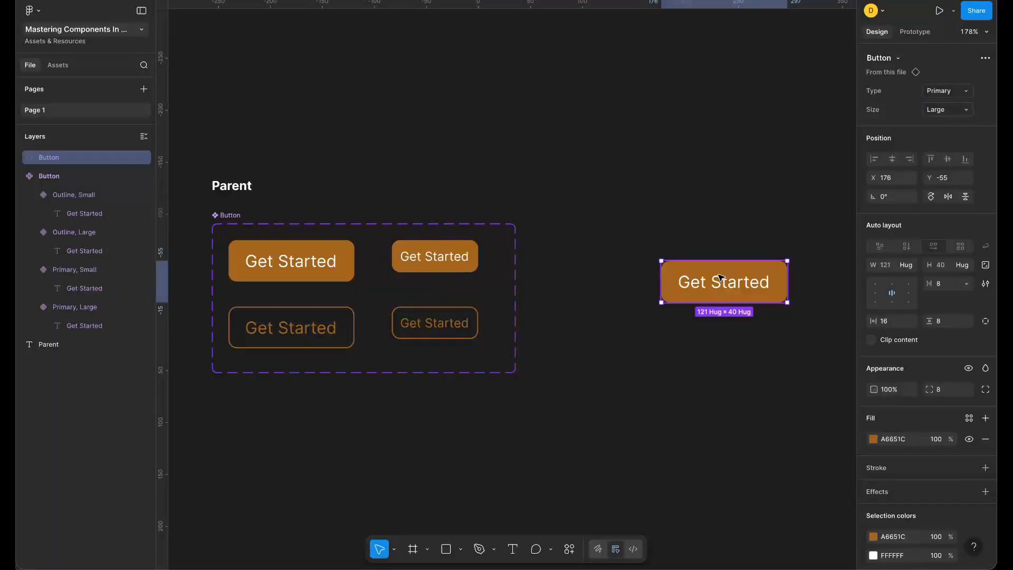
{"action": "scroll", "coordinate": [727, 287], "scroll_direction": "right", "scroll_amount": 2}
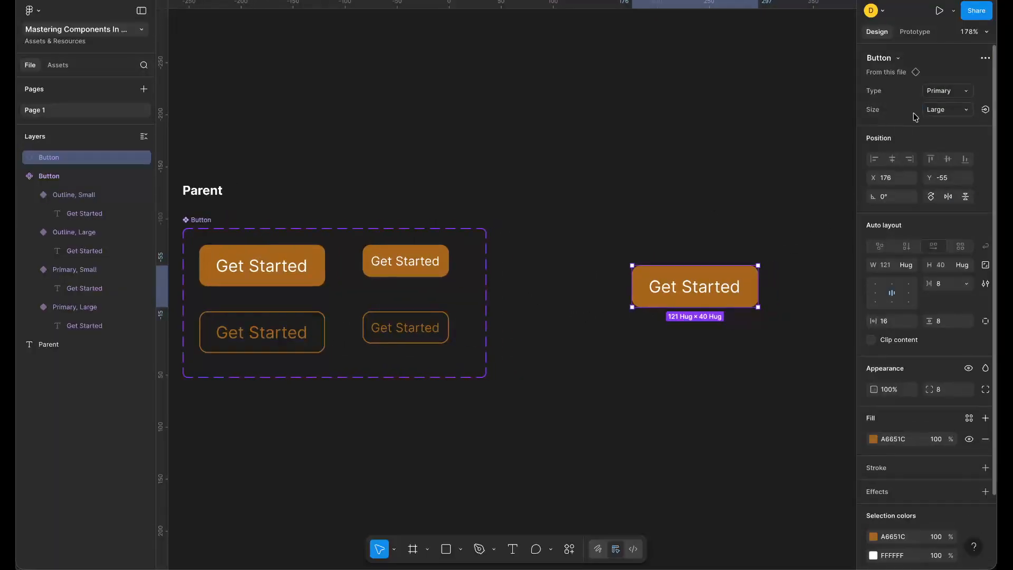
{"action": "left_click", "coordinate": [936, 110]}
{"action": "left_click", "coordinate": [929, 123]}
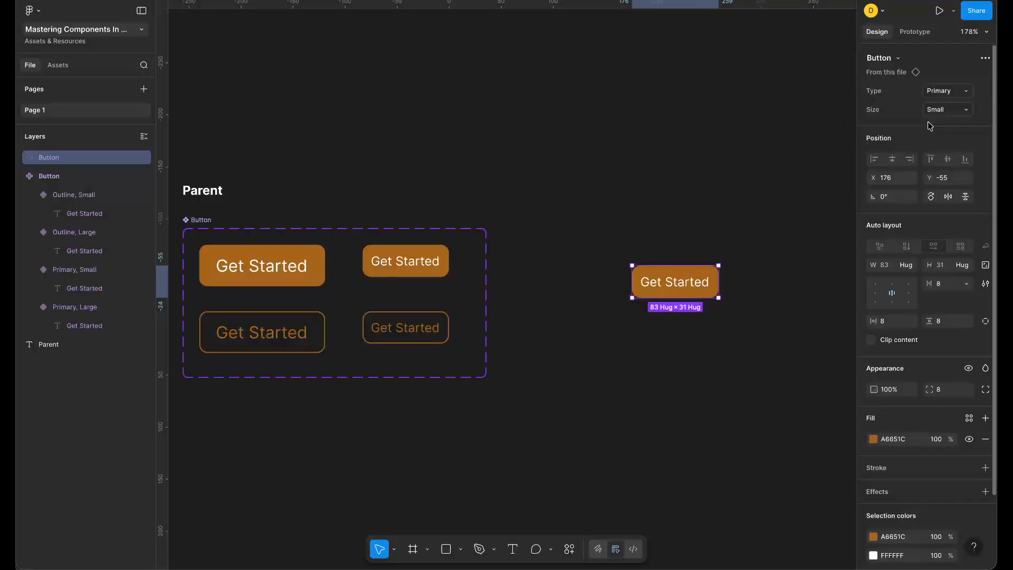
{"action": "left_click", "coordinate": [954, 116]}
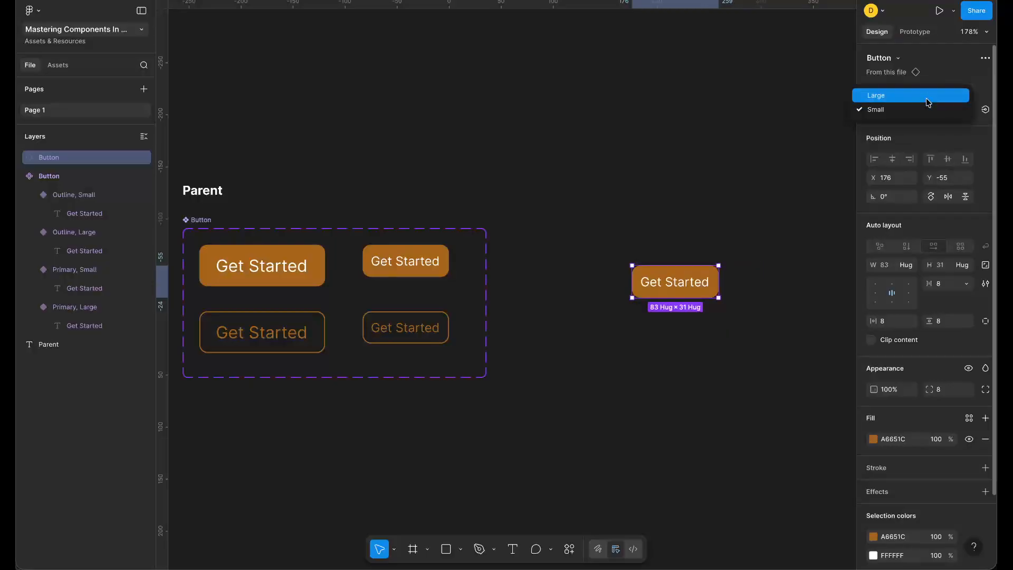
{"action": "left_click", "coordinate": [928, 96]}
- Try the Outline type on the Button instance in Small and Large sizes, and return it to Primary
{"action": "left_click", "coordinate": [952, 93]}
{"action": "left_click", "coordinate": [950, 105]}
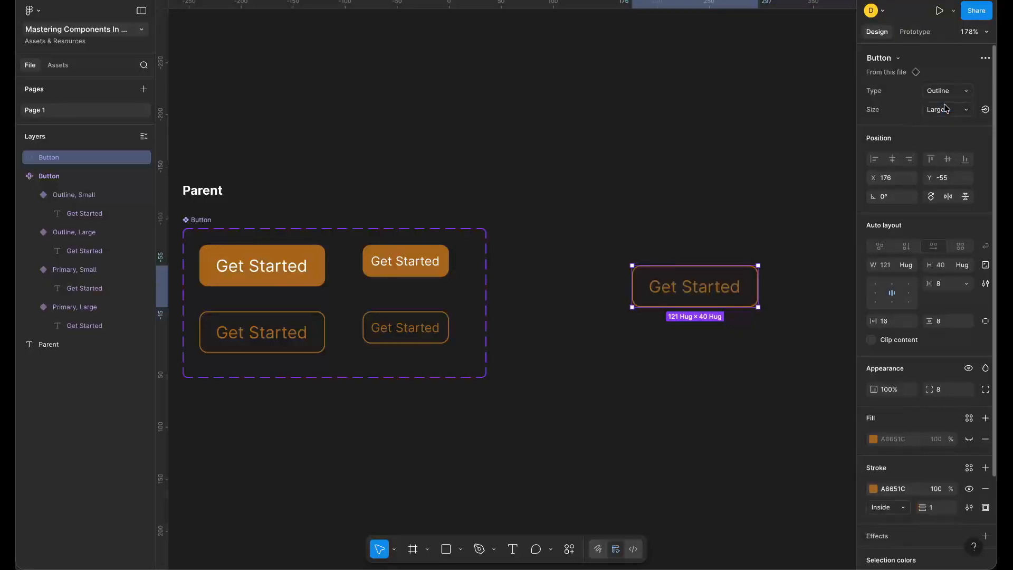
{"action": "left_click", "coordinate": [953, 112]}
{"action": "left_click", "coordinate": [933, 124]}
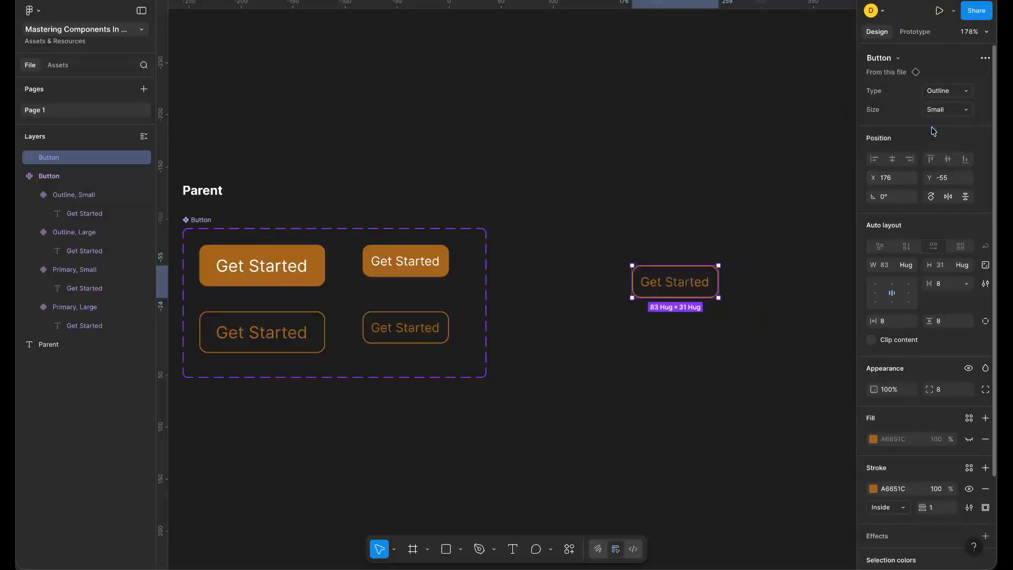
{"action": "left_click", "coordinate": [938, 112]}
{"action": "left_click", "coordinate": [934, 97]}
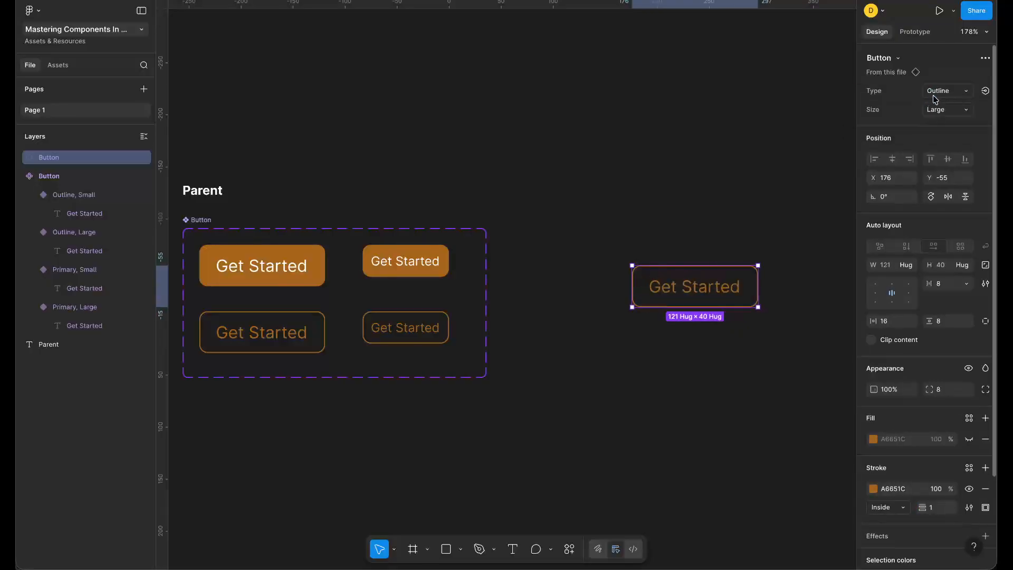
{"action": "left_click", "coordinate": [952, 93]}
{"action": "left_click", "coordinate": [928, 77]}
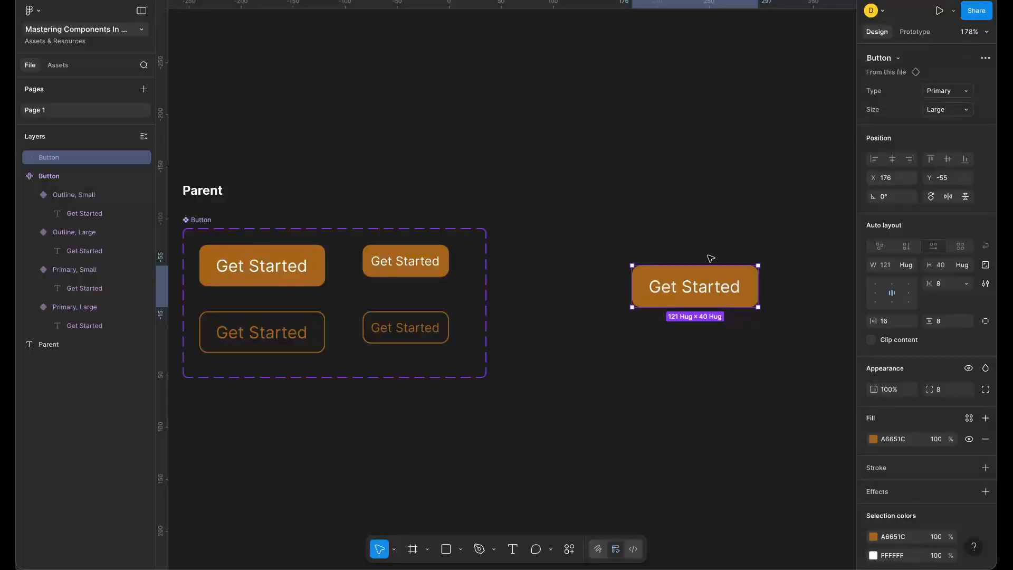
- Add a text property named Label with the value Button to the Button component set
{"action": "scroll", "coordinate": [654, 272], "scroll_direction": "up", "scroll_amount": 1}
{"action": "scroll", "coordinate": [655, 272], "scroll_direction": "left", "scroll_amount": 2}
{"action": "scroll", "coordinate": [654, 272], "scroll_direction": "up", "scroll_amount": 1}
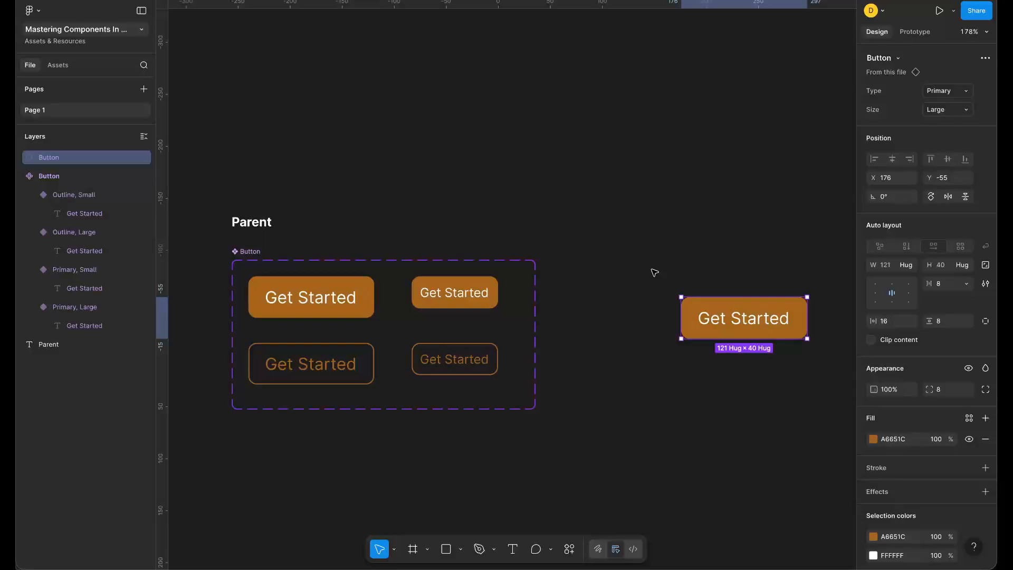
{"action": "left_click", "coordinate": [250, 251]}
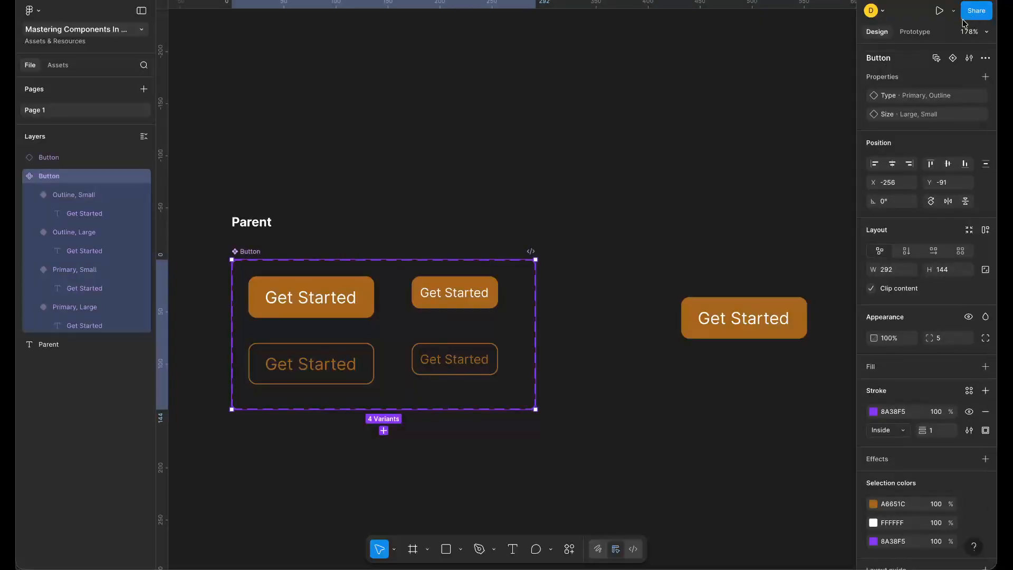
{"action": "left_click", "coordinate": [985, 77]}
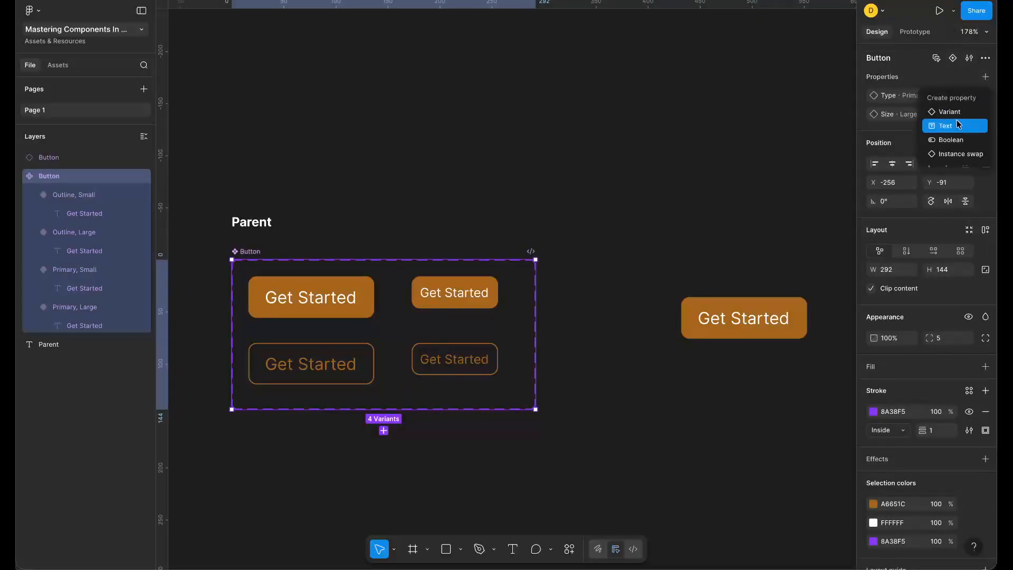
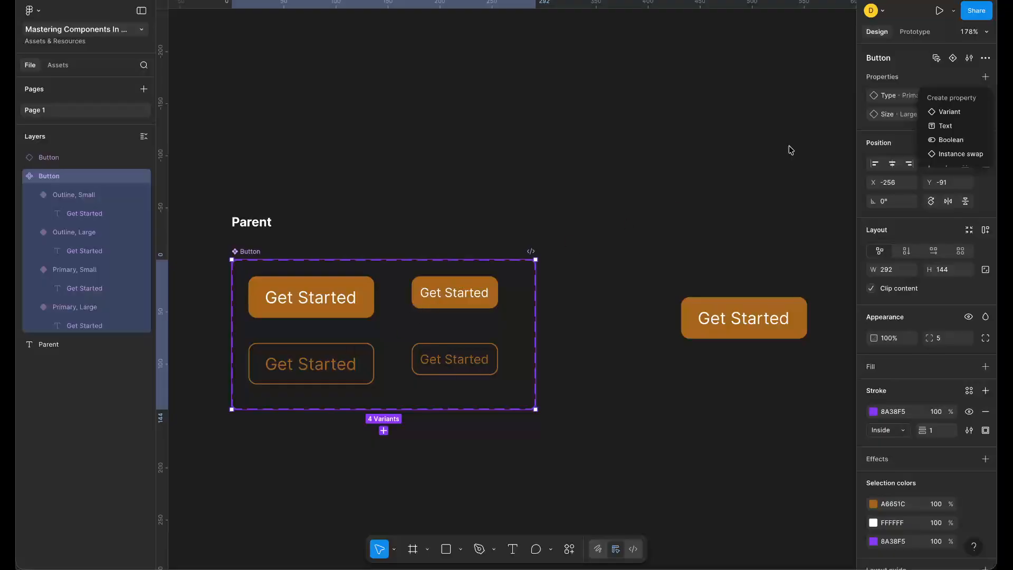
{"action": "left_click", "coordinate": [912, 77]}
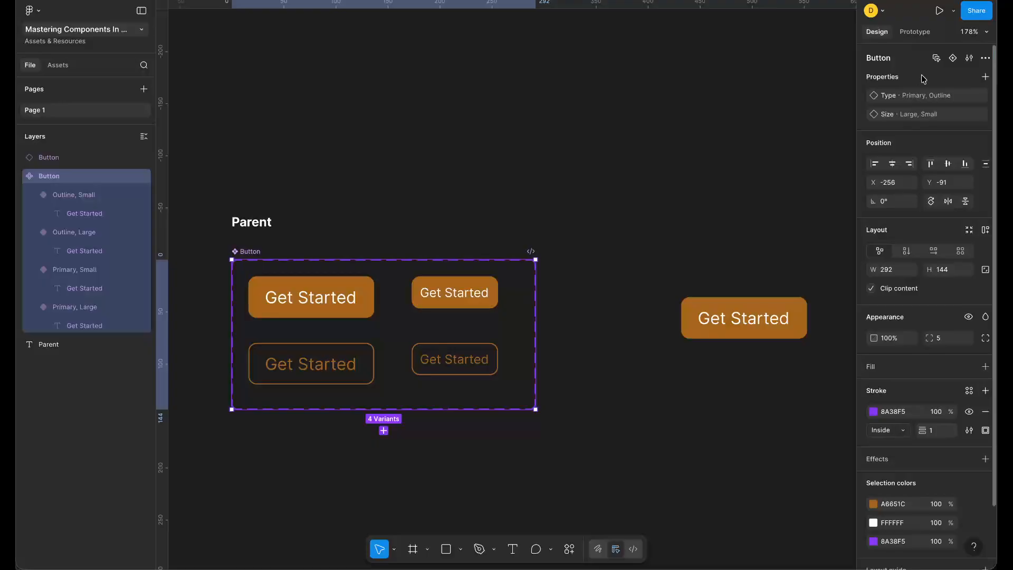
{"action": "left_click", "coordinate": [985, 77]}
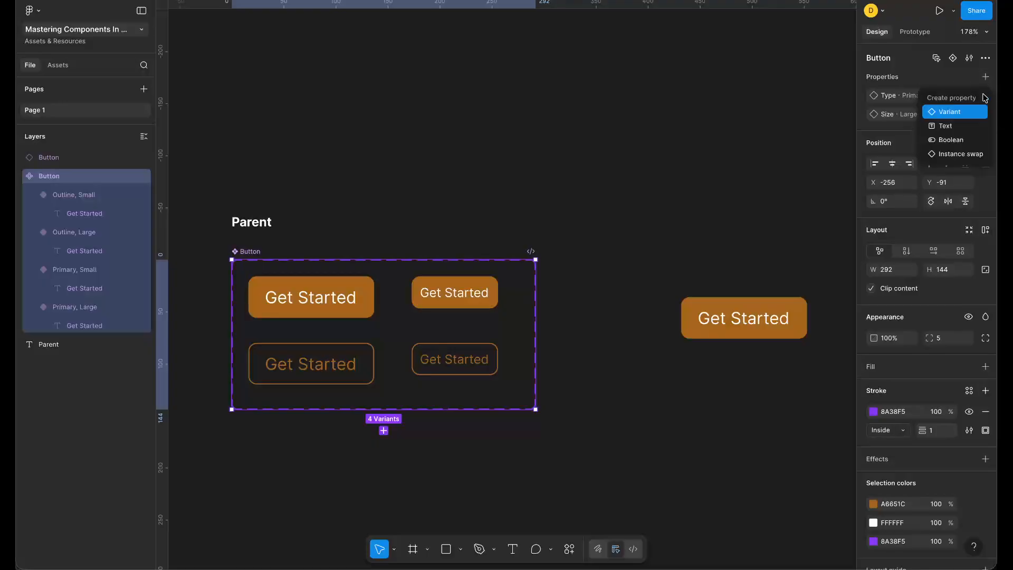
{"action": "left_click", "coordinate": [957, 127]}
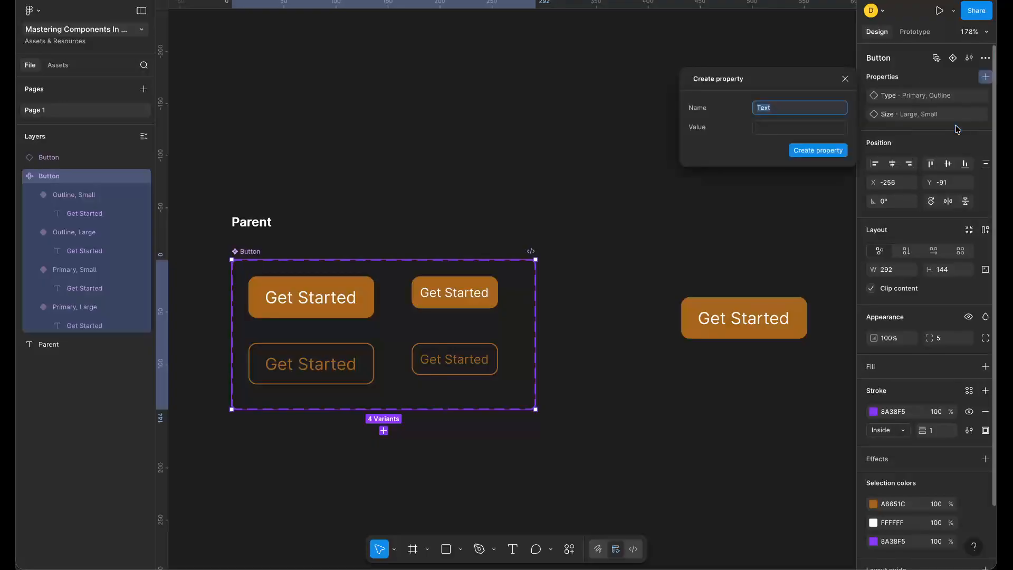
{"action": "type", "text": "Label"}
{"action": "left_click", "coordinate": [807, 128]}
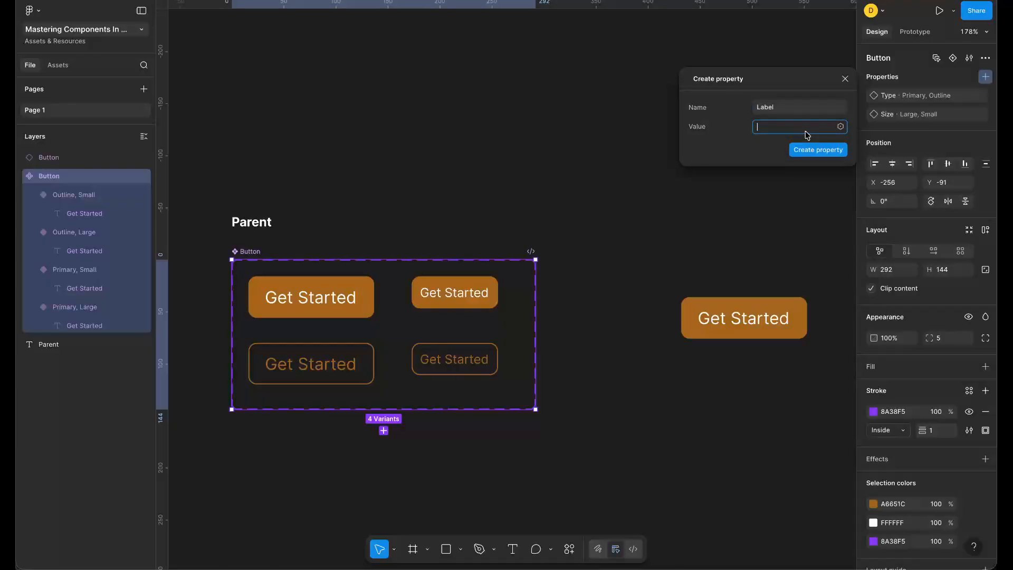
{"action": "type", "text": "Button"}
{"action": "key", "text": "Return"}
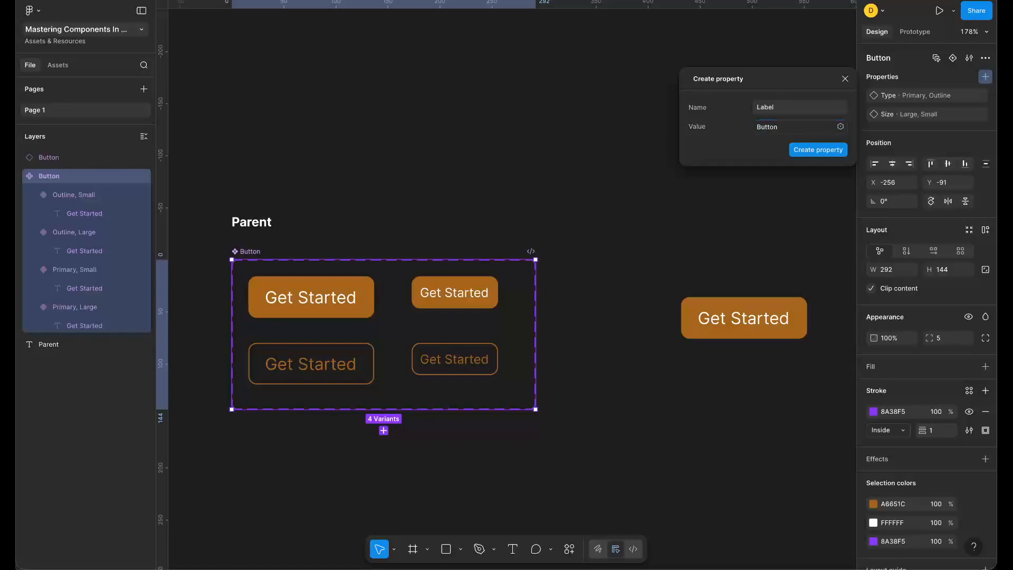
{"action": "left_click", "coordinate": [821, 151]}
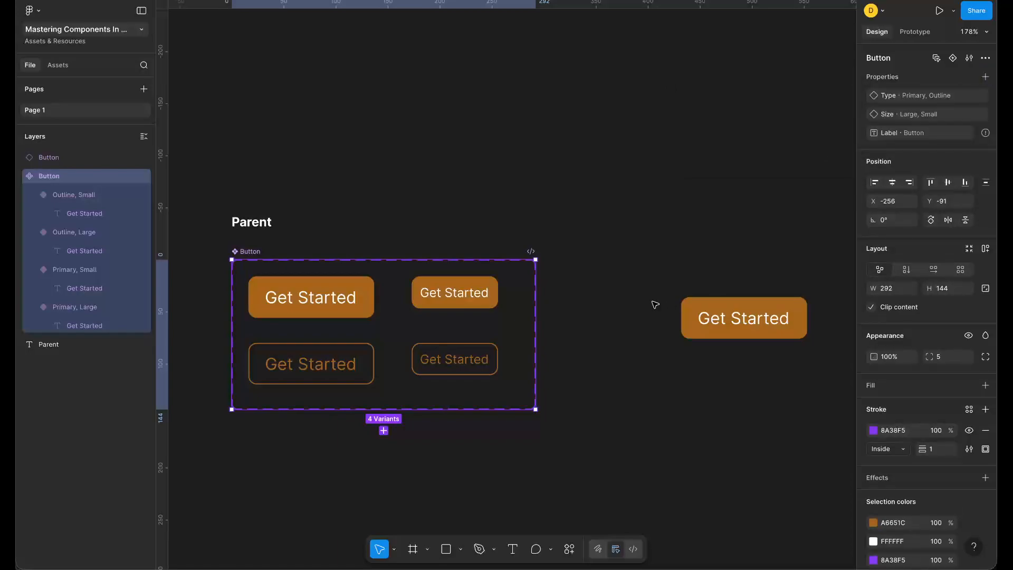
- Apply the Label property to the Get Started text layers of all four Button variants
{"action": "mouse_move", "coordinate": [943, 143]}
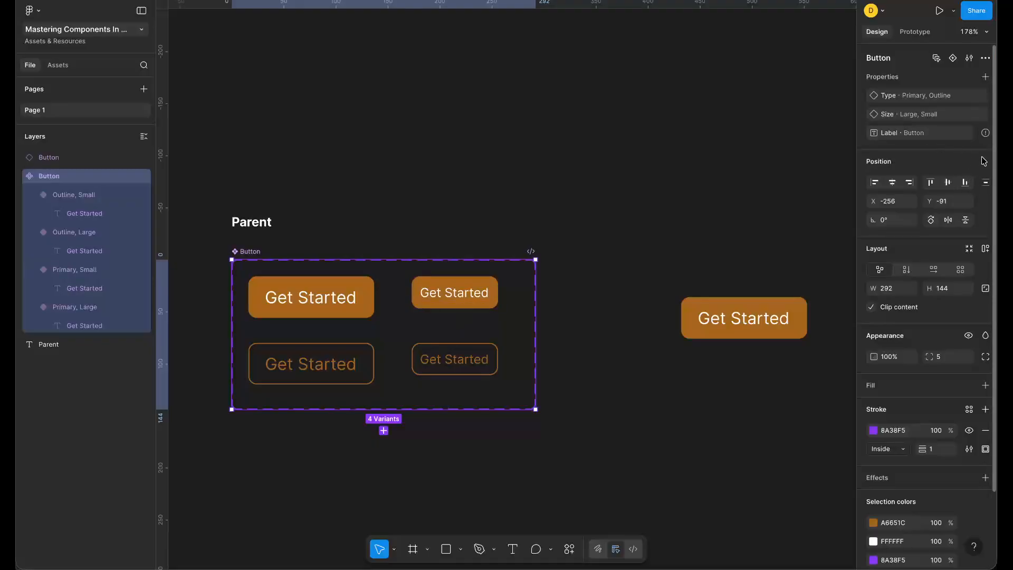
{"action": "mouse_move", "coordinate": [986, 137]}
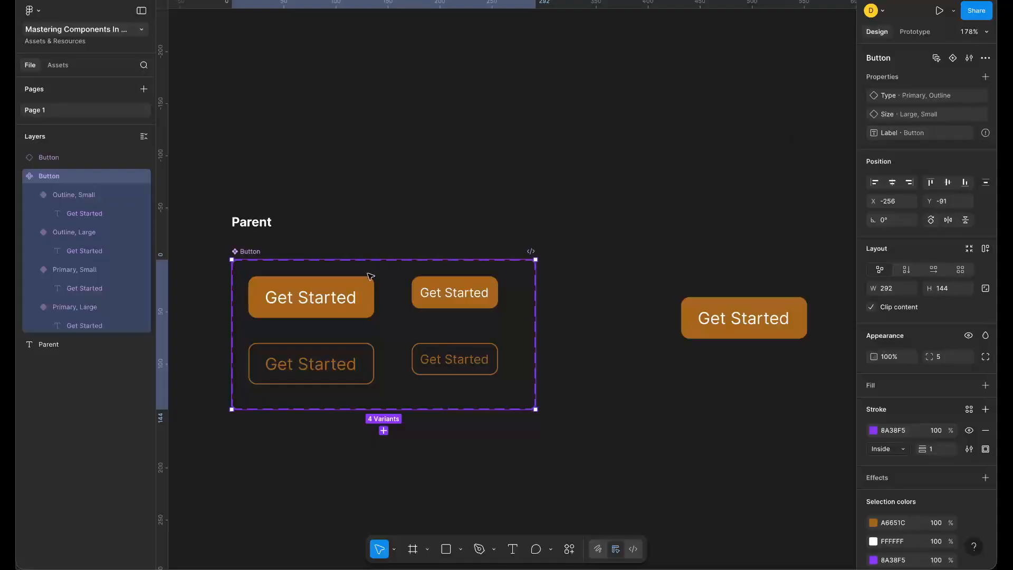
{"action": "left_click", "coordinate": [327, 303]}
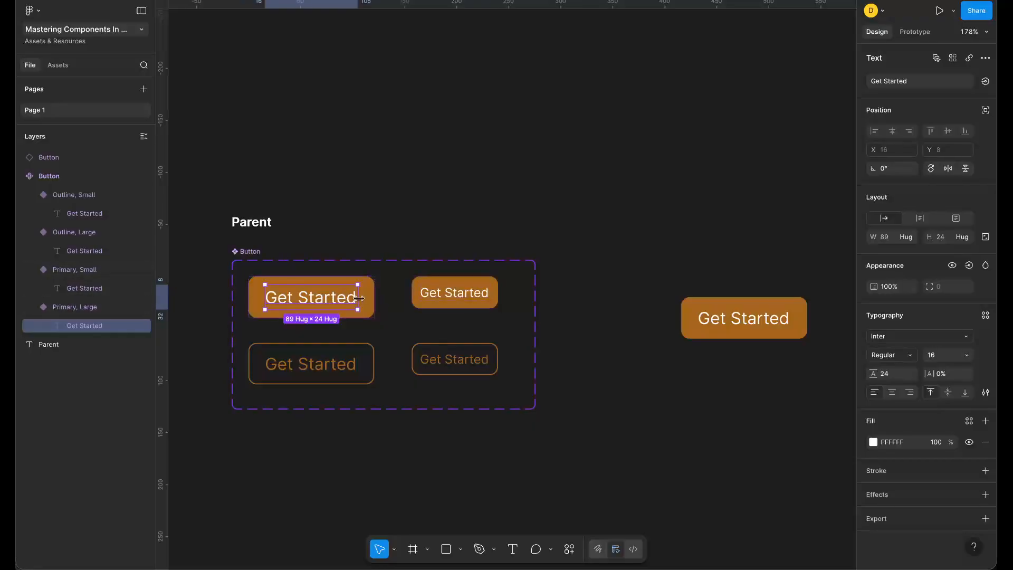
{"action": "left_click", "coordinate": [428, 298], "text": "shift"}
{"action": "left_click", "coordinate": [448, 360], "text": "shift"}
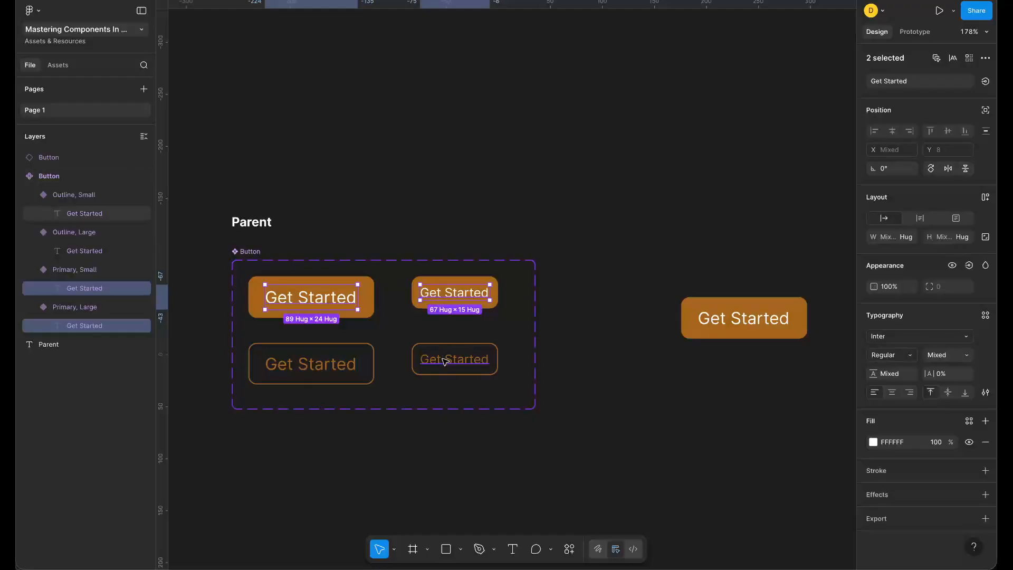
{"action": "left_click", "coordinate": [314, 369], "text": "shift"}
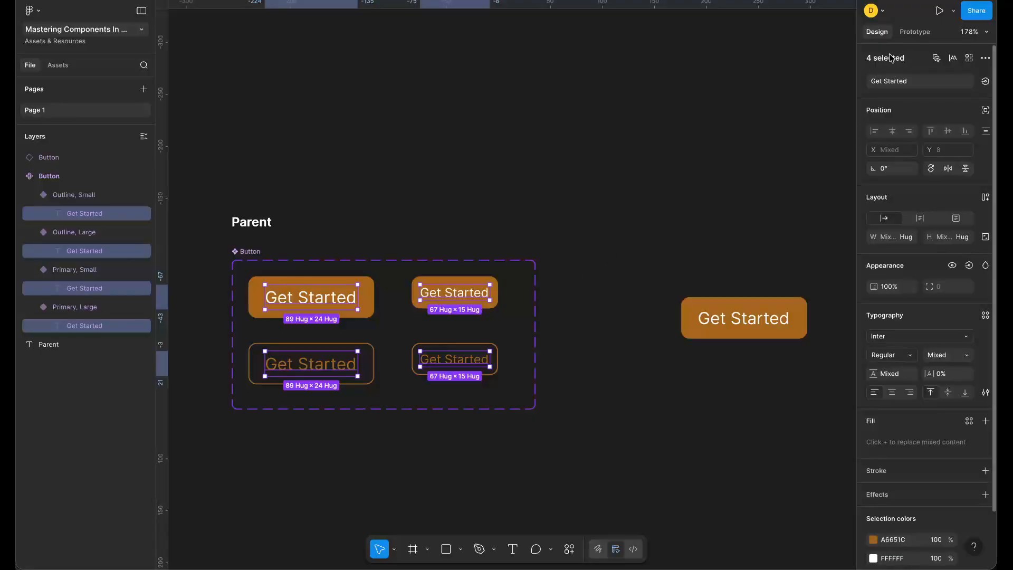
{"action": "left_click", "coordinate": [915, 82]}
{"action": "left_click", "coordinate": [911, 90]}
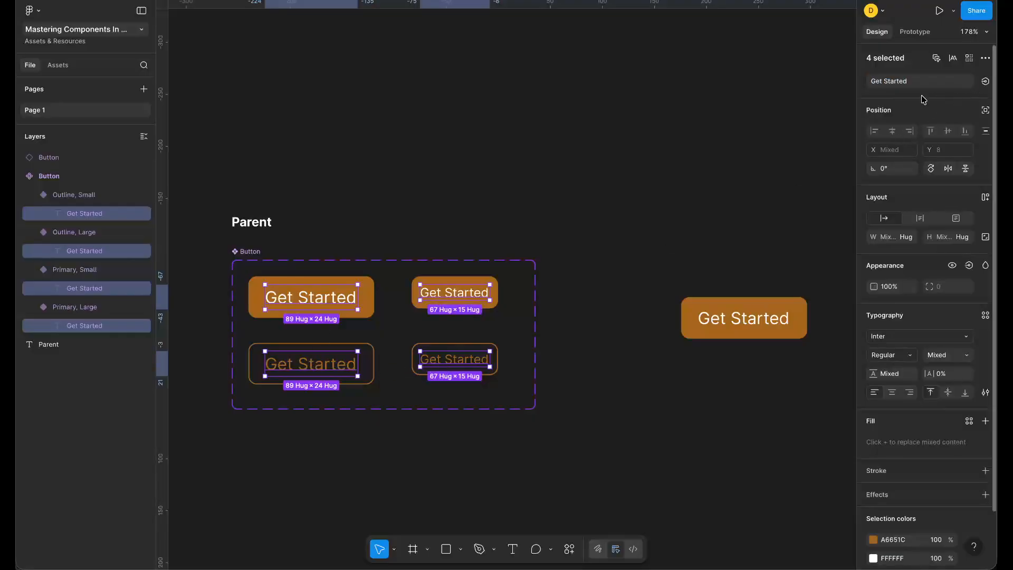
{"action": "left_click", "coordinate": [986, 83]}
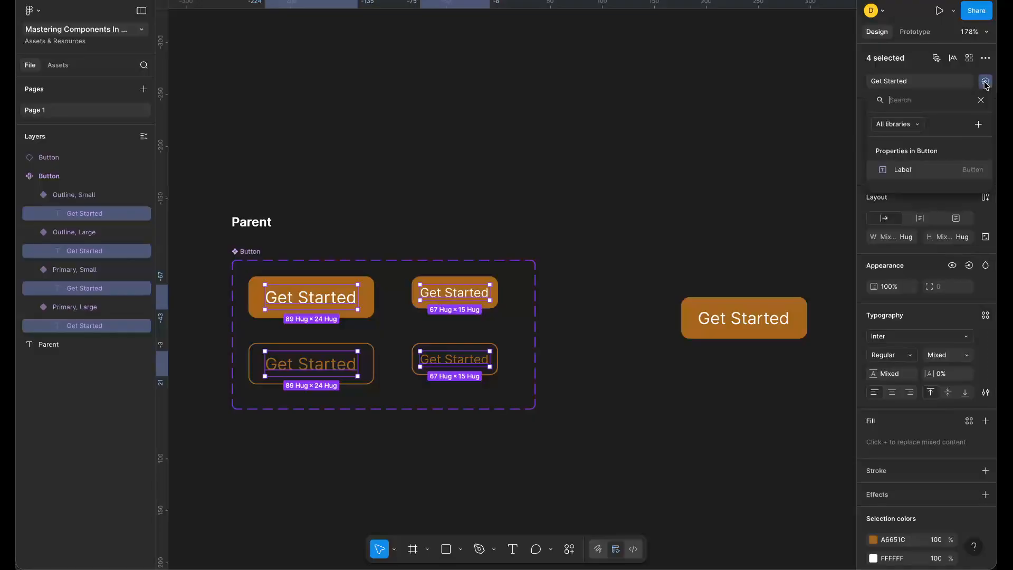
{"action": "left_click", "coordinate": [902, 171]}
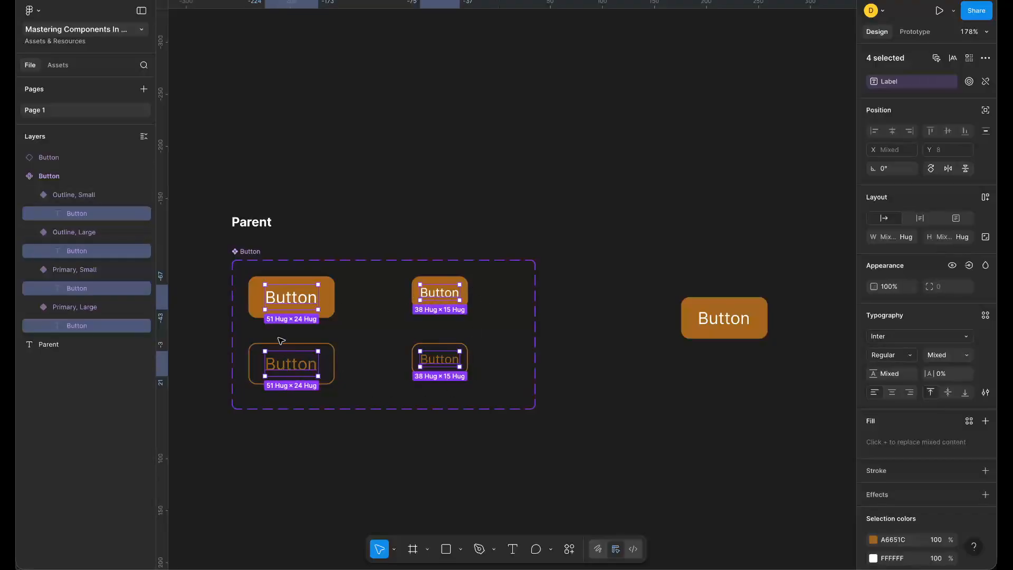
- Examine the properties of the large Primary variant and of the Button instance outside the component set
{"action": "left_click", "coordinate": [730, 309]}
{"action": "left_click", "coordinate": [615, 368]}
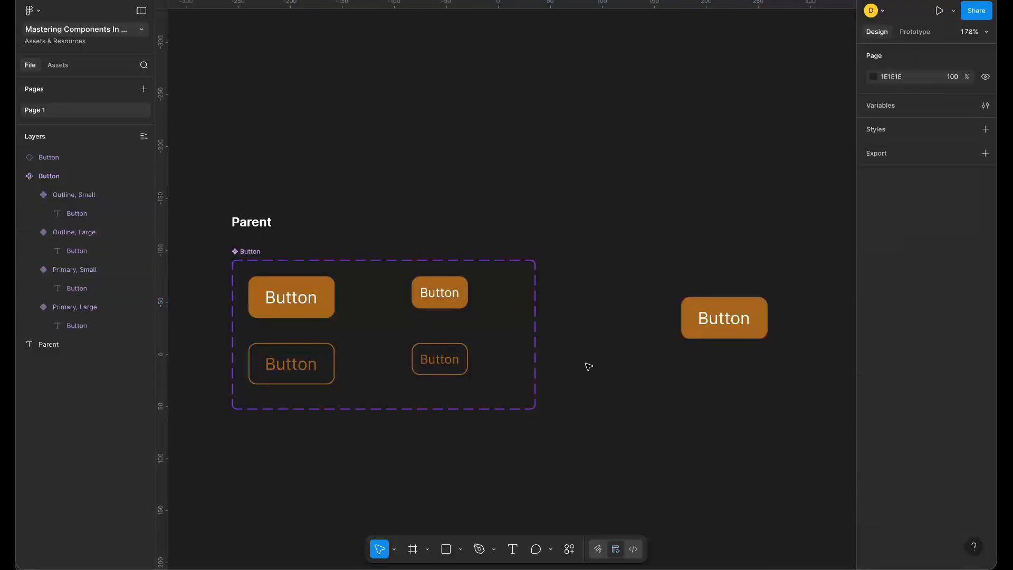
{"action": "left_click", "coordinate": [330, 300]}
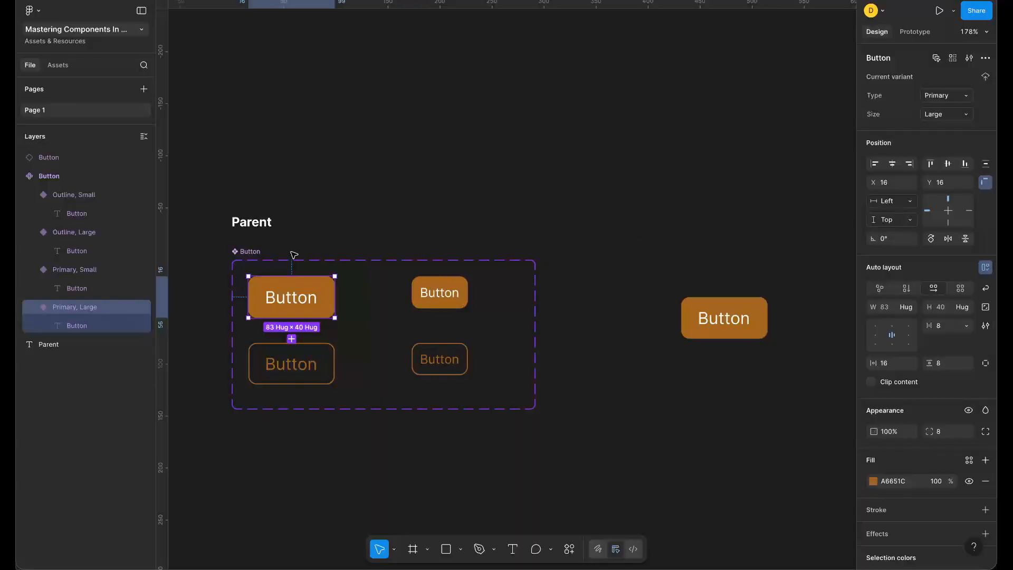
{"action": "left_click", "coordinate": [701, 305]}
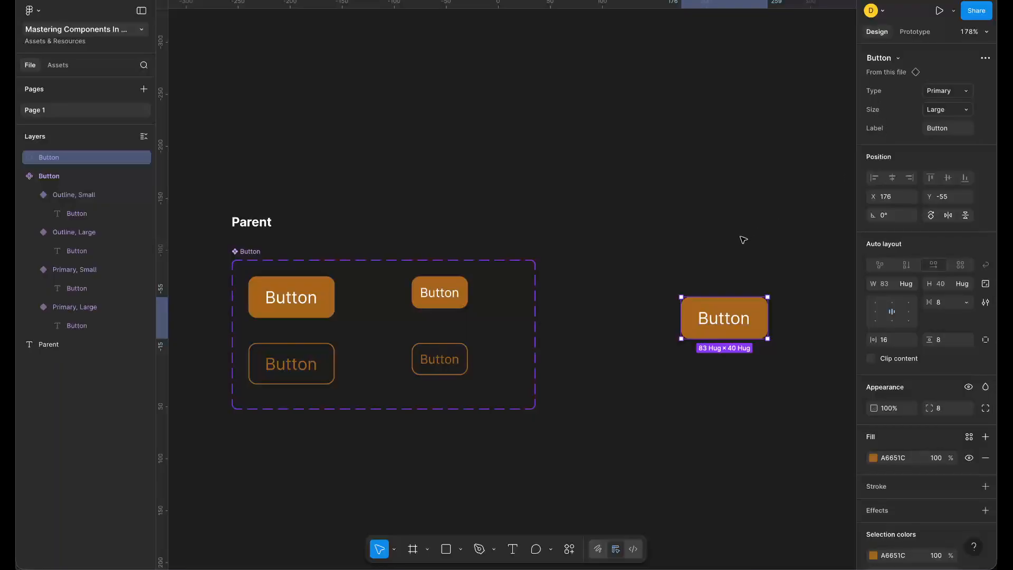
{"action": "scroll", "coordinate": [740, 248], "scroll_direction": "right", "scroll_amount": 2}
{"action": "scroll", "coordinate": [640, 359], "scroll_direction": "up", "scroll_amount": 3}
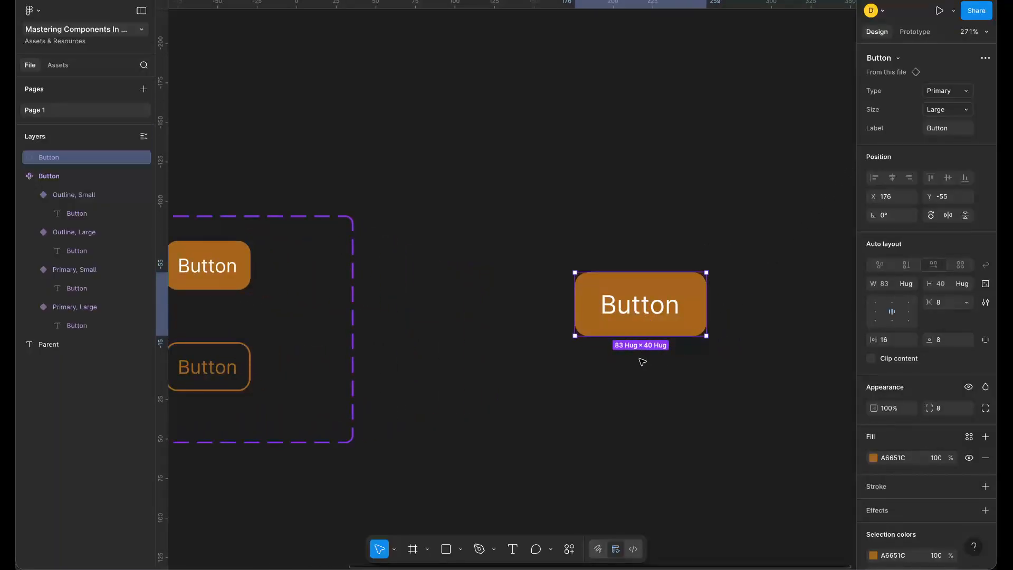
- Try editing the text layer of the Button instance directly on the canvas, and undo the edit
{"action": "double_click", "coordinate": [638, 312]}
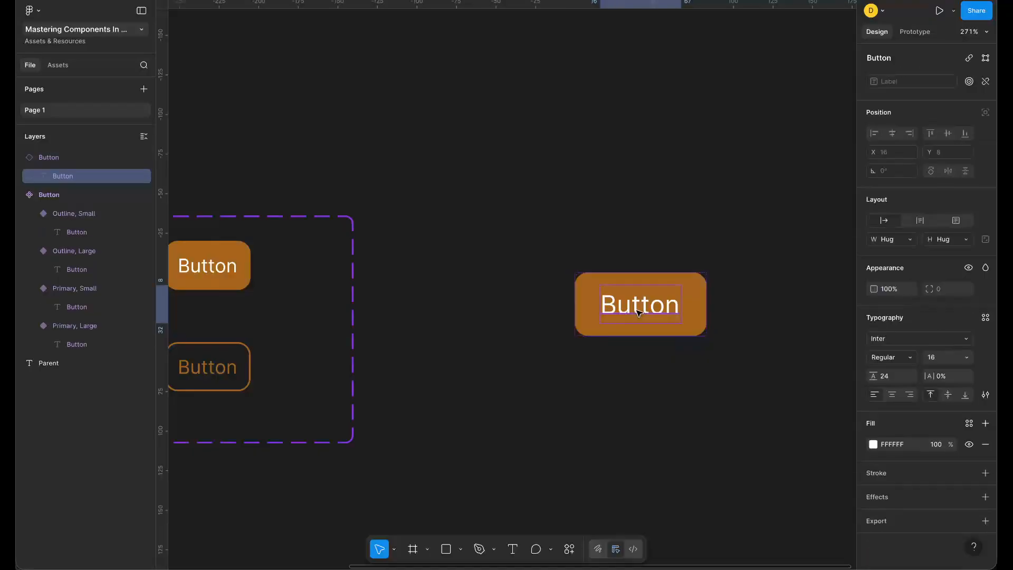
{"action": "double_click", "coordinate": [638, 311]}
{"action": "key", "text": "Right"}
{"action": "type", "text": "lnwd"}
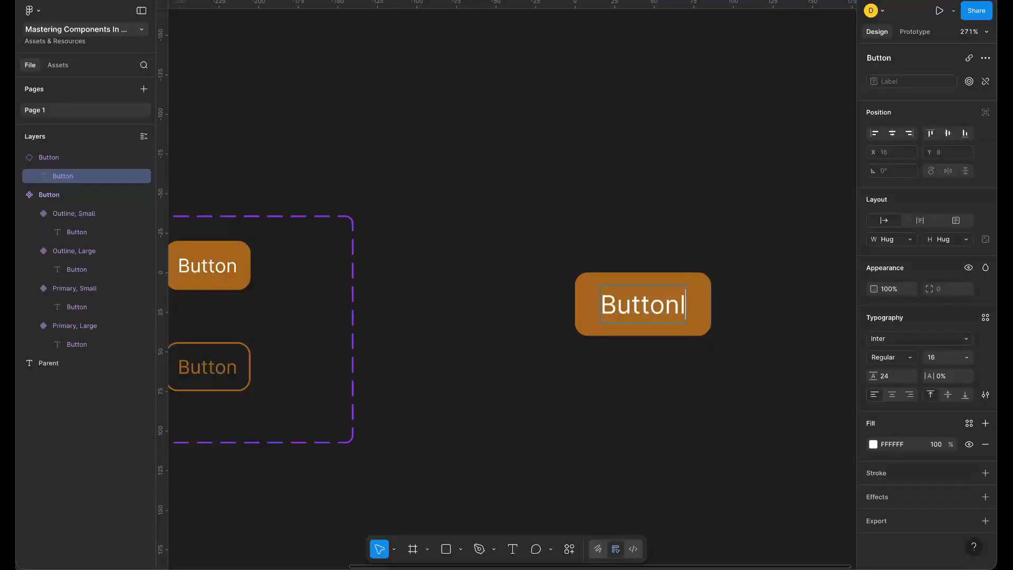
{"action": "key", "text": "ctrl+z"}
{"action": "key", "text": "Escape"}
{"action": "left_click", "coordinate": [664, 388]}
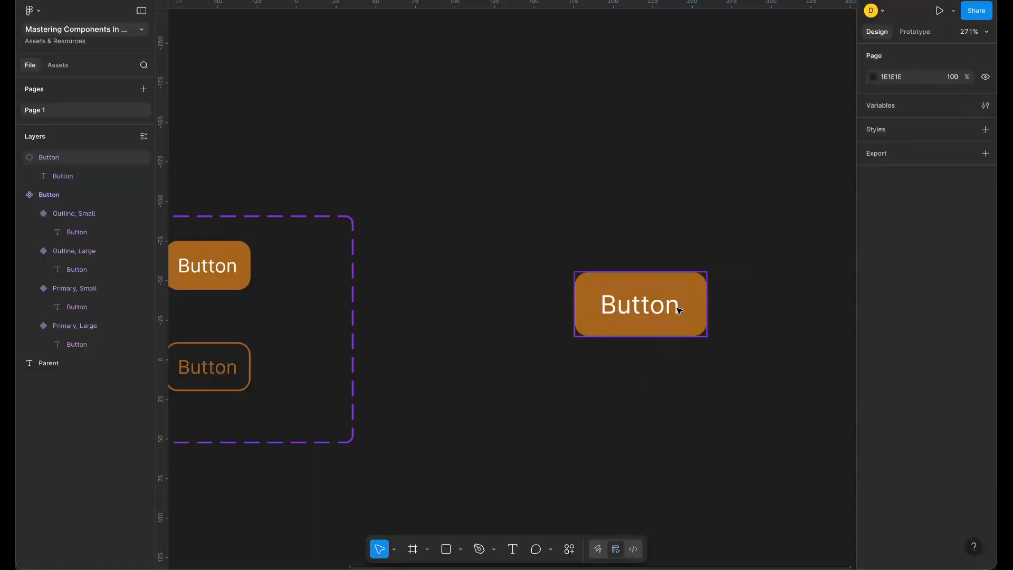
- Set the Label property of the Button instance to Get Started
{"action": "left_click", "coordinate": [681, 310]}
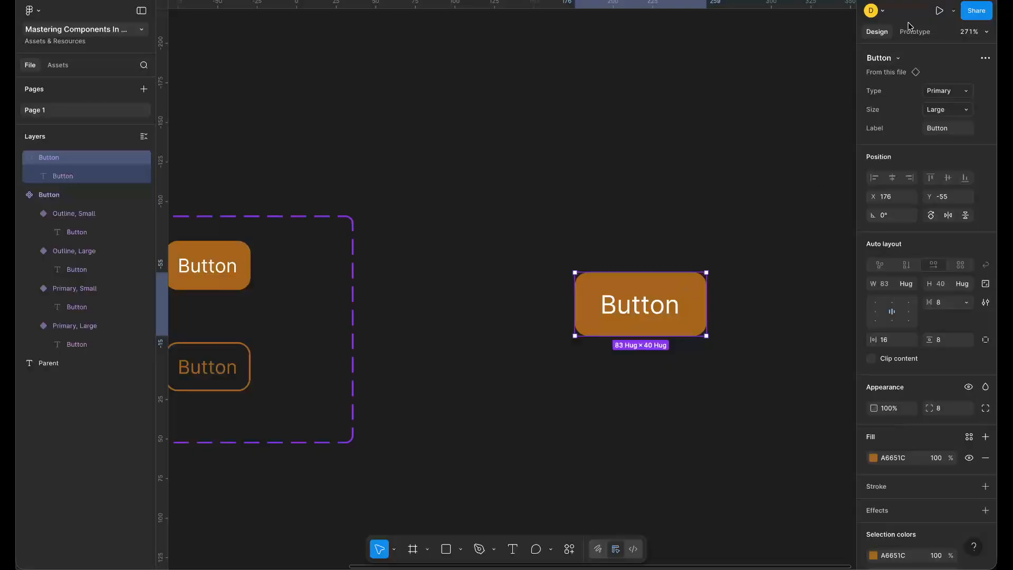
{"action": "left_click", "coordinate": [940, 128]}
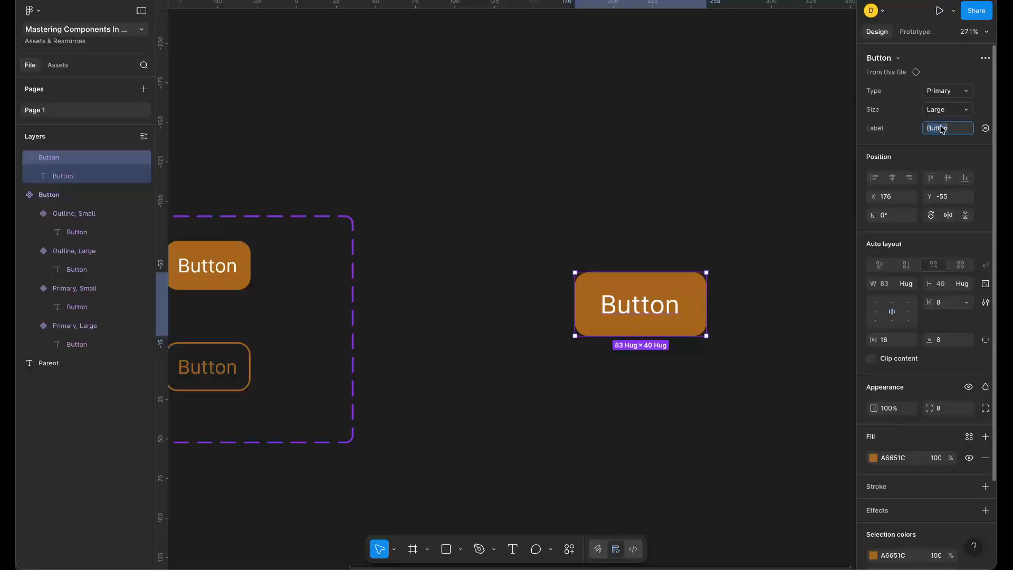
{"action": "key", "text": "BackSpace"}
{"action": "type", "text": "Get Started"}
{"action": "key", "text": "Return"}
- Move the Get Started instance slightly closer to the component set, to about X 154, Y -54
{"action": "scroll", "coordinate": [685, 249], "scroll_direction": "down", "scroll_amount": 5}
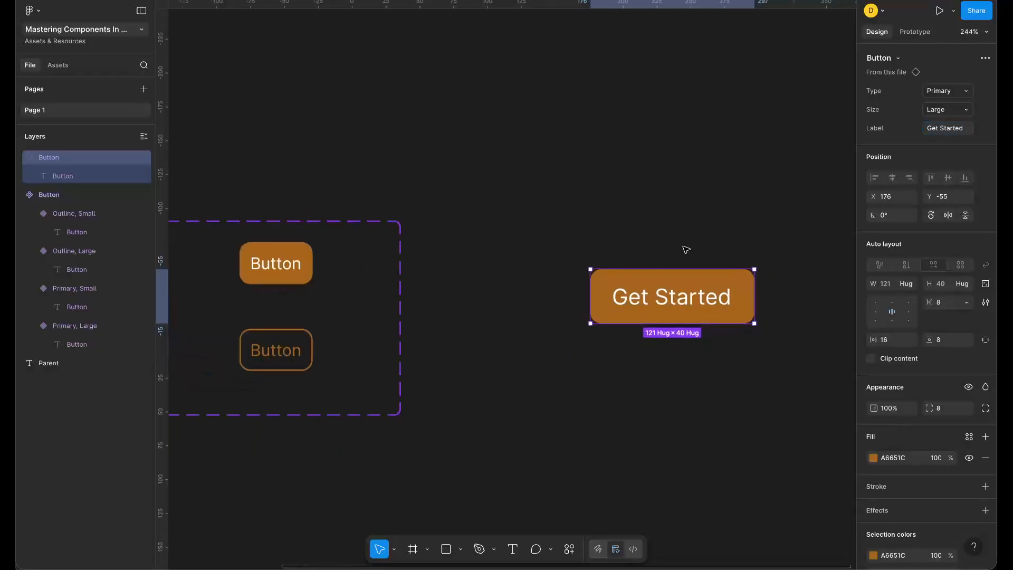
{"action": "scroll", "coordinate": [681, 275], "scroll_direction": "left", "scroll_amount": 3}
{"action": "scroll", "coordinate": [680, 274], "scroll_direction": "up", "scroll_amount": 1}
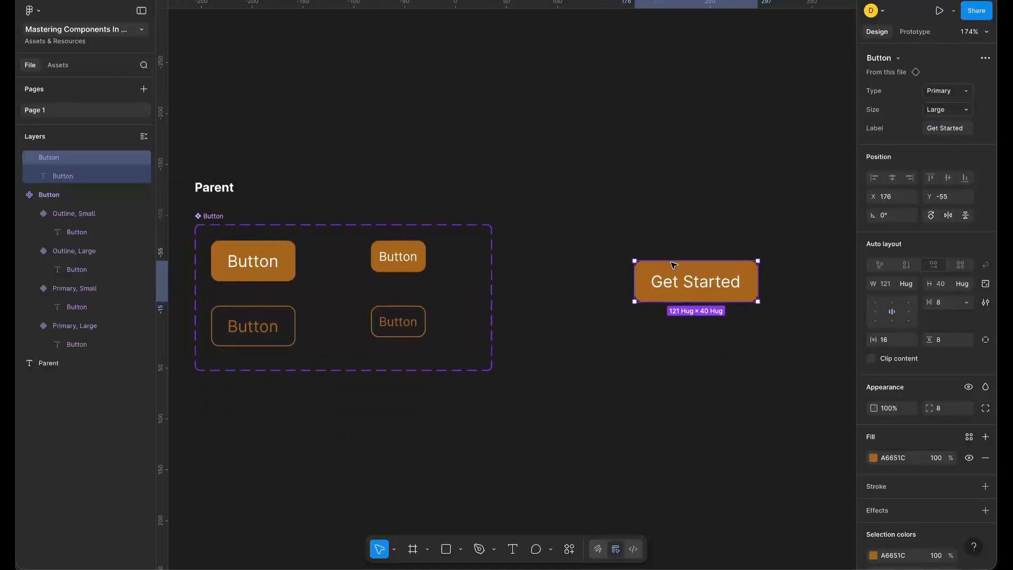
{"action": "scroll", "coordinate": [674, 265], "scroll_direction": "left", "scroll_amount": 2}
{"action": "scroll", "coordinate": [674, 265], "scroll_direction": "up", "scroll_amount": 1}
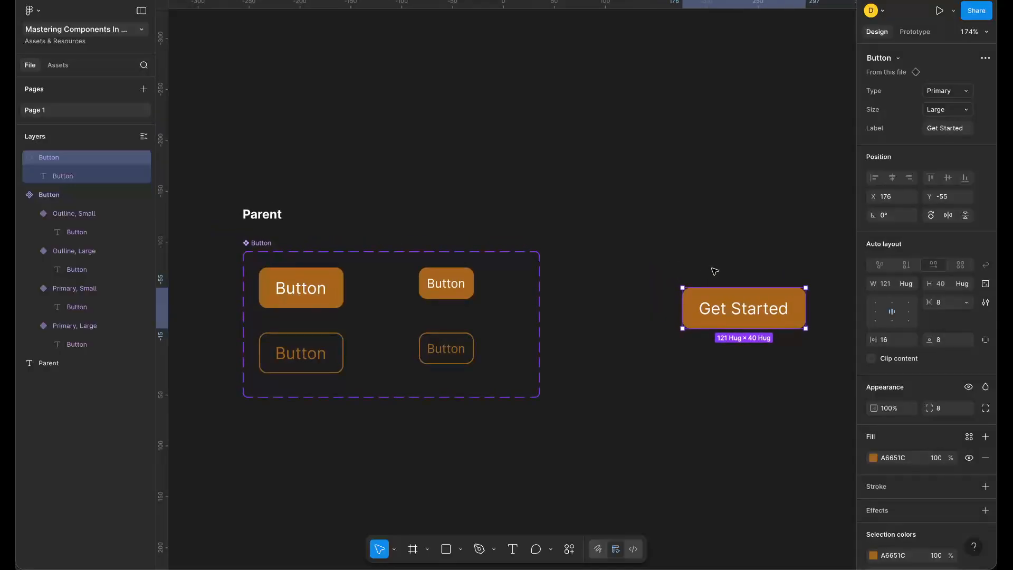
{"action": "left_click_drag", "start_coordinate": [733, 308], "coordinate": [714, 307]}
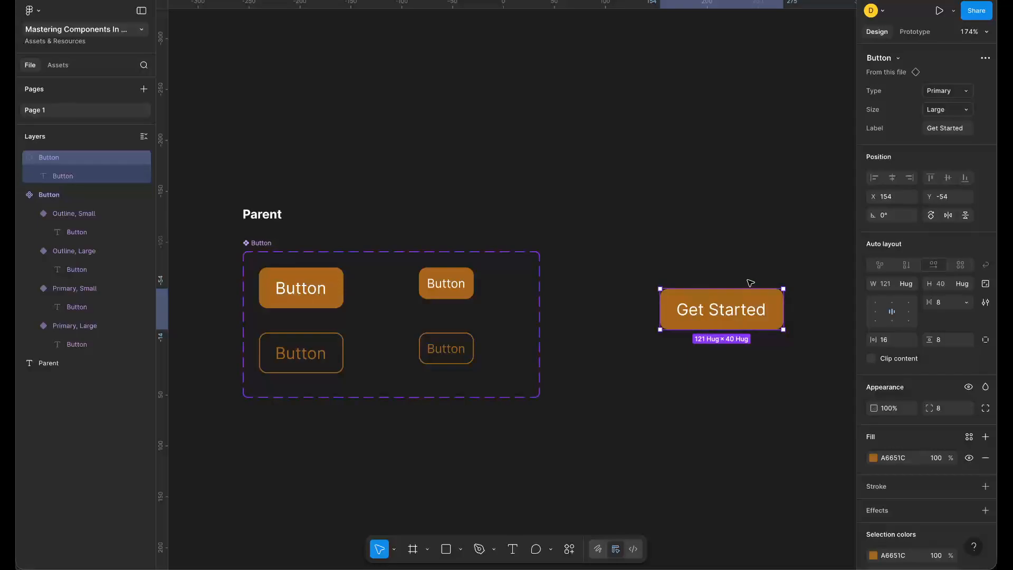
- Examine which property types can be created for the Button component set, and reselect the Get Started instance
{"action": "left_click", "coordinate": [254, 250]}
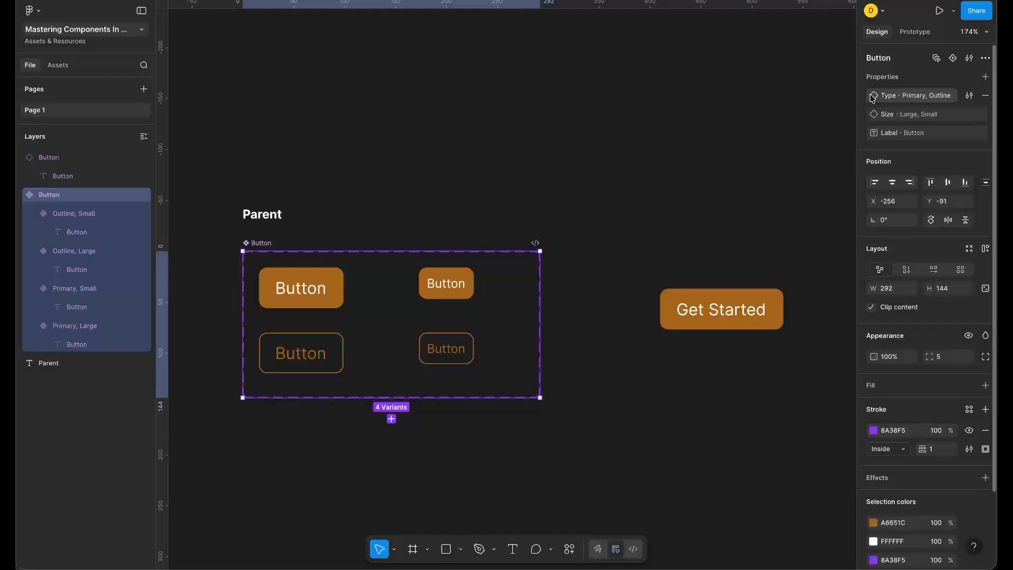
{"action": "left_click", "coordinate": [985, 77]}
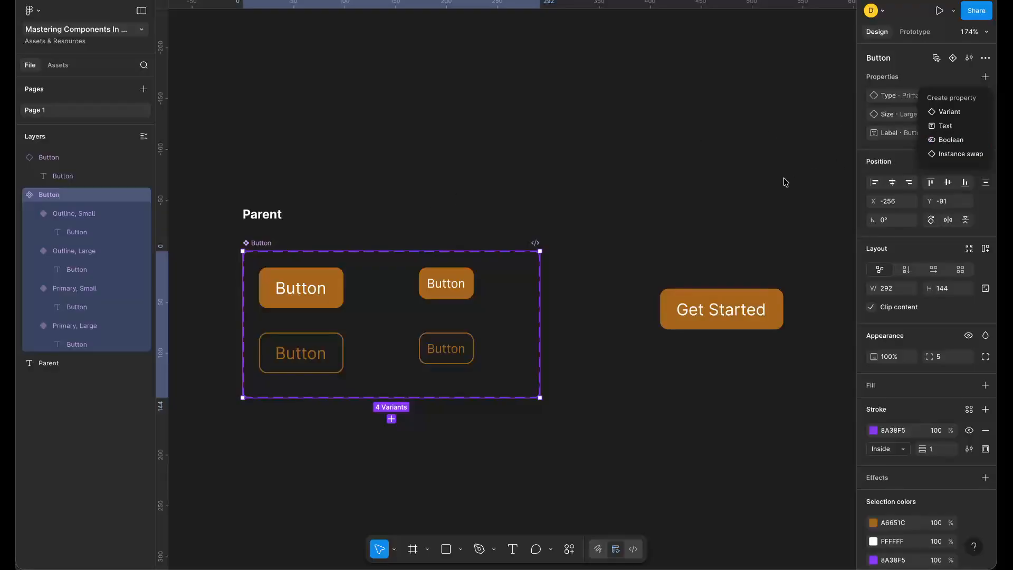
{"action": "left_click", "coordinate": [636, 220]}
{"action": "left_click", "coordinate": [694, 308]}
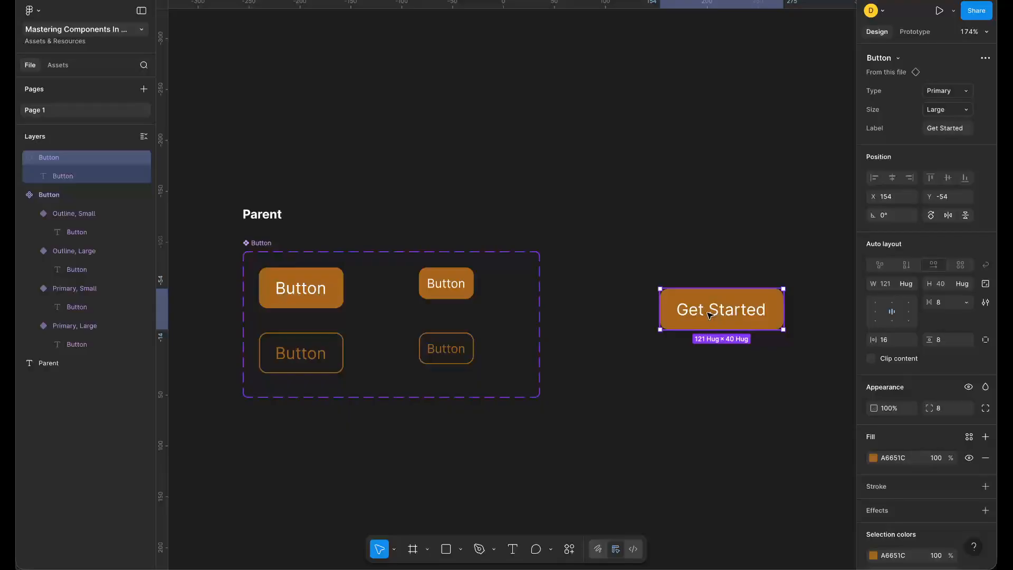
- Insert the arrow-right icon from the Feather Icons plugin, searching for Arrow, and place it to the left of the component set
{"action": "scroll", "coordinate": [515, 349], "scroll_direction": "left", "scroll_amount": 5}
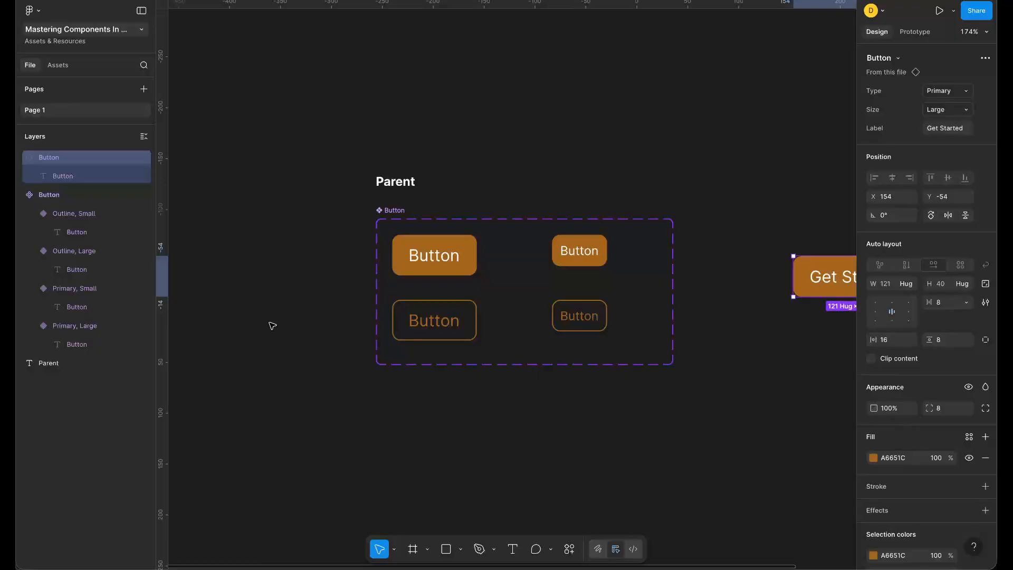
{"action": "key", "text": "ctrl+k"}
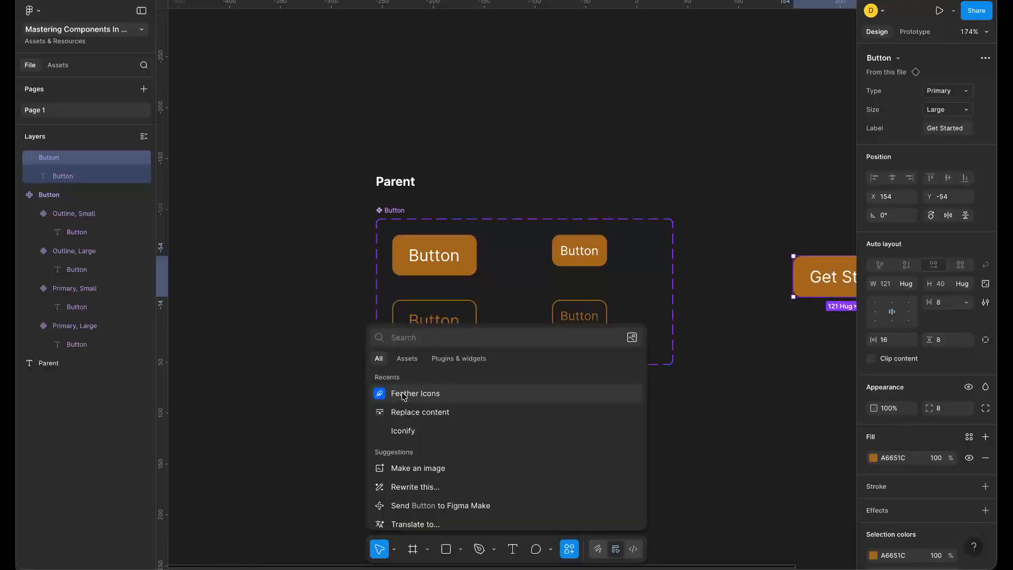
{"action": "key", "text": "Escape"}
{"action": "scroll", "coordinate": [478, 350], "scroll_direction": "down", "scroll_amount": 3}
{"action": "scroll", "coordinate": [481, 350], "scroll_direction": "down", "scroll_amount": 1}
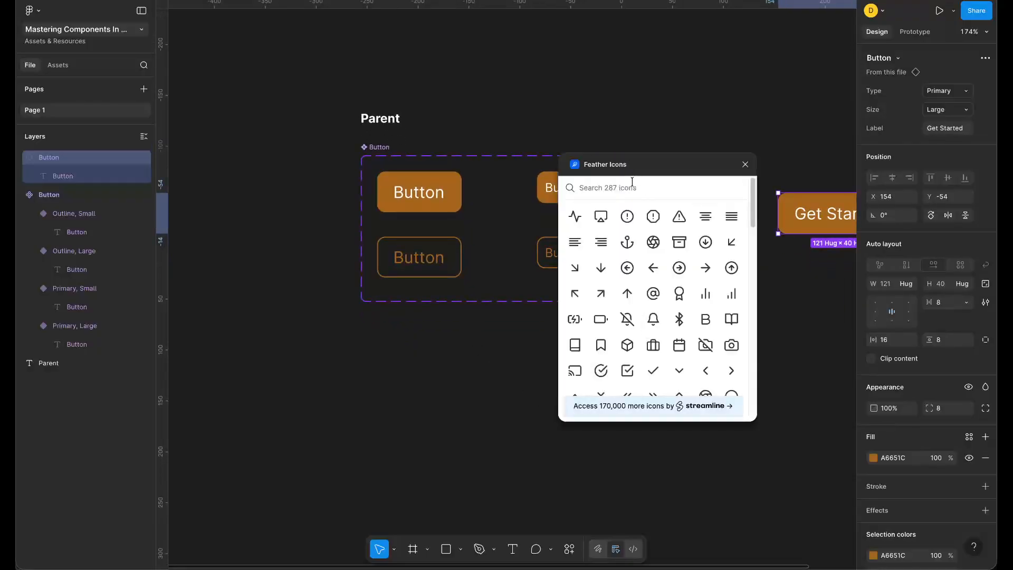
{"action": "left_click", "coordinate": [624, 189]}
{"action": "type", "text": "Arrow"}
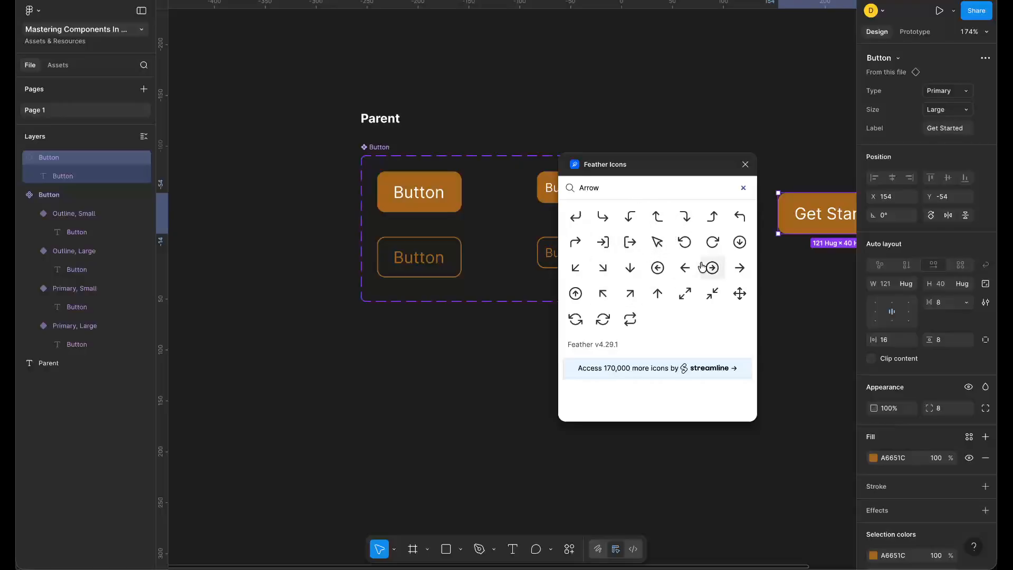
{"action": "left_click", "coordinate": [739, 269]}
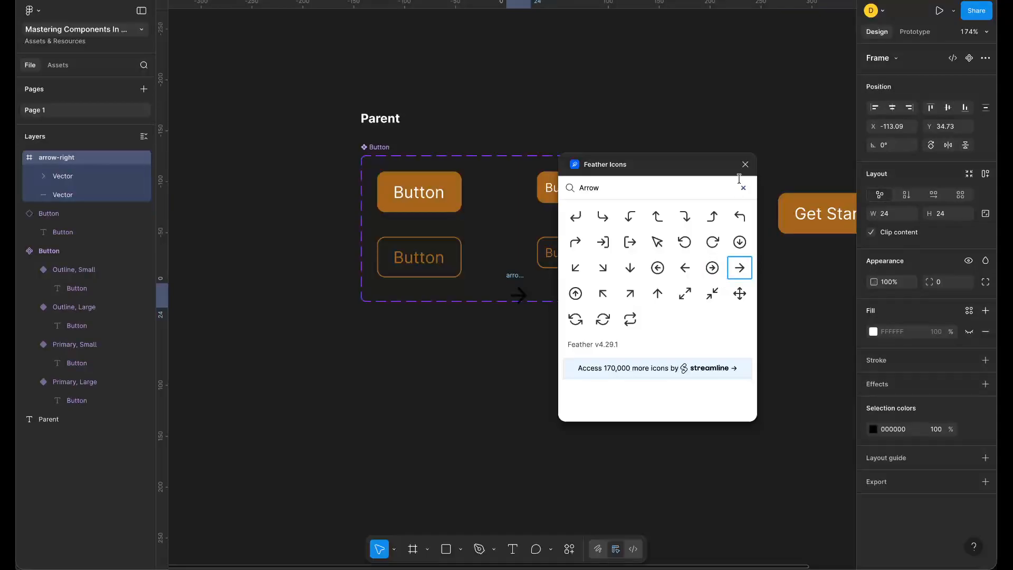
{"action": "left_click", "coordinate": [745, 165]}
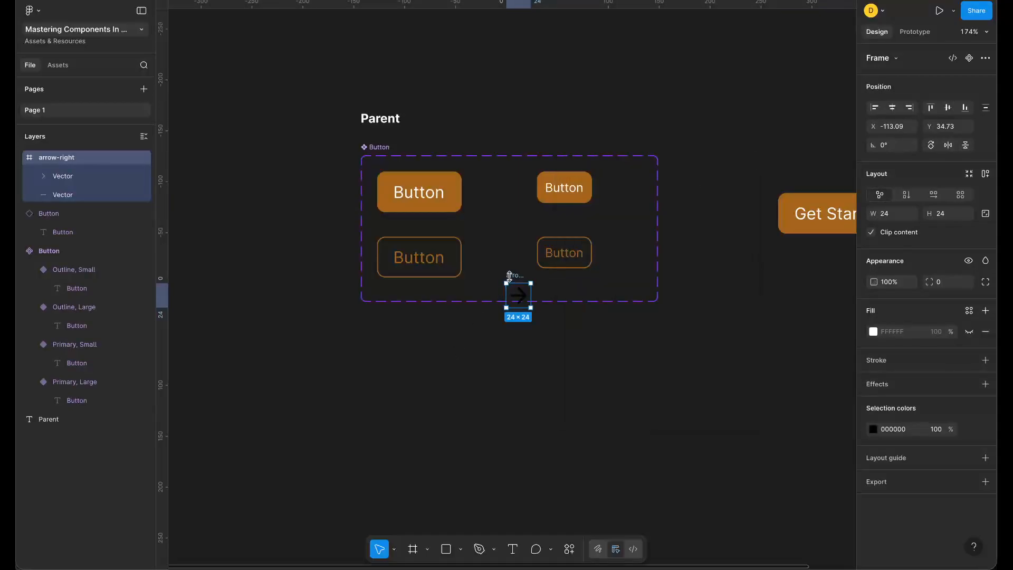
{"action": "left_click_drag", "start_coordinate": [515, 278], "coordinate": [262, 203]}
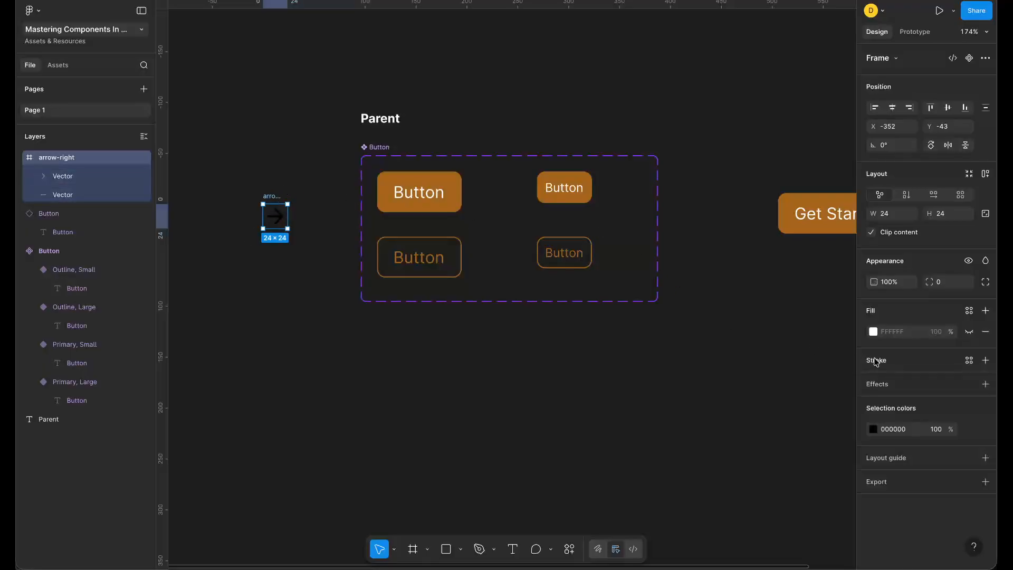
- Change the colour of the arrow-right icon to white, FFFFFF
{"action": "left_click", "coordinate": [874, 429]}
{"action": "left_click_drag", "start_coordinate": [797, 385], "coordinate": [675, 306]}
{"action": "left_click", "coordinate": [510, 392]}
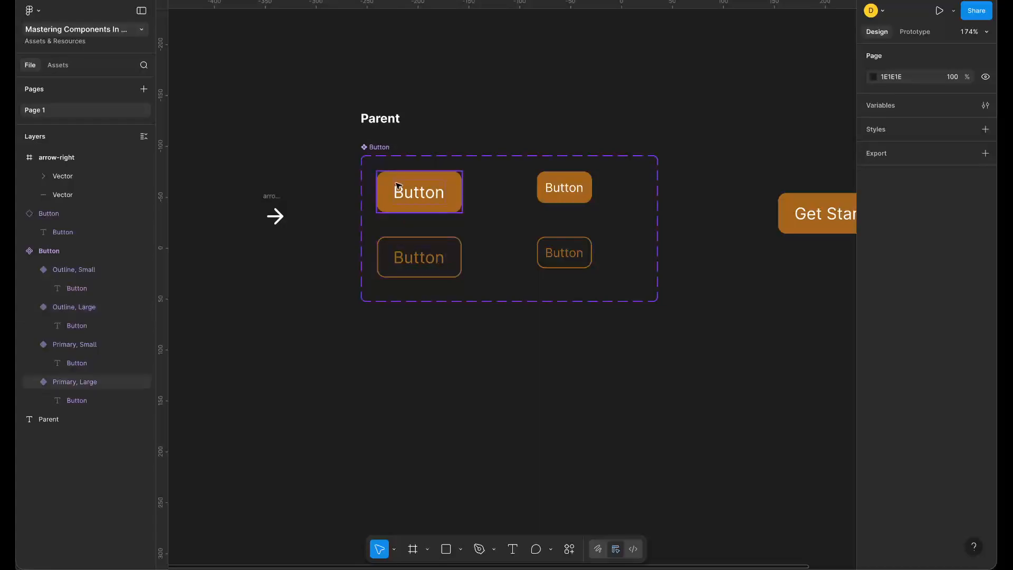
- Move the arrow-right icon farther from the component set, to about X -384, Y -66, and turn it into a component
{"action": "left_click", "coordinate": [279, 198]}
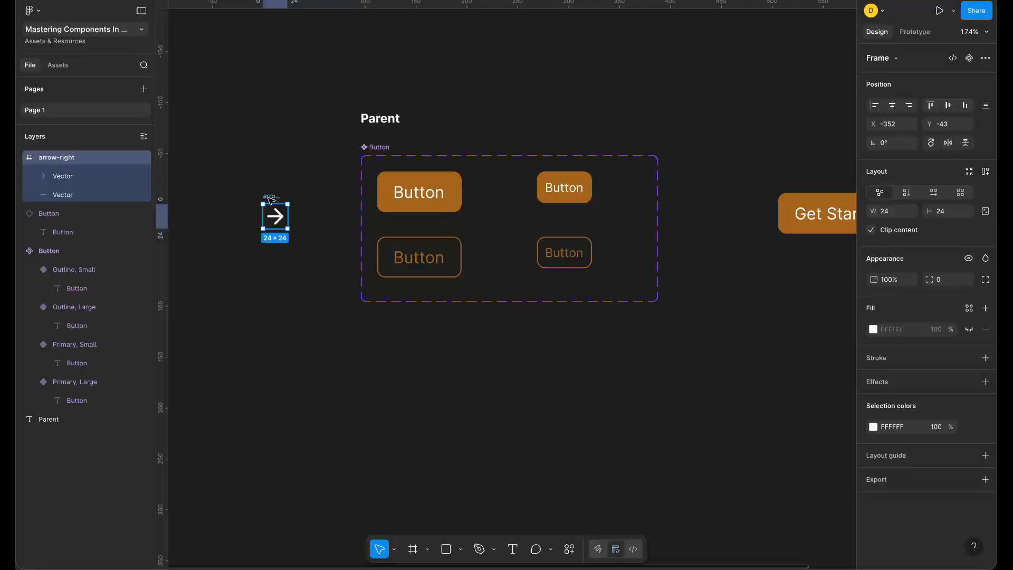
{"action": "left_click_drag", "start_coordinate": [270, 199], "coordinate": [237, 176]}
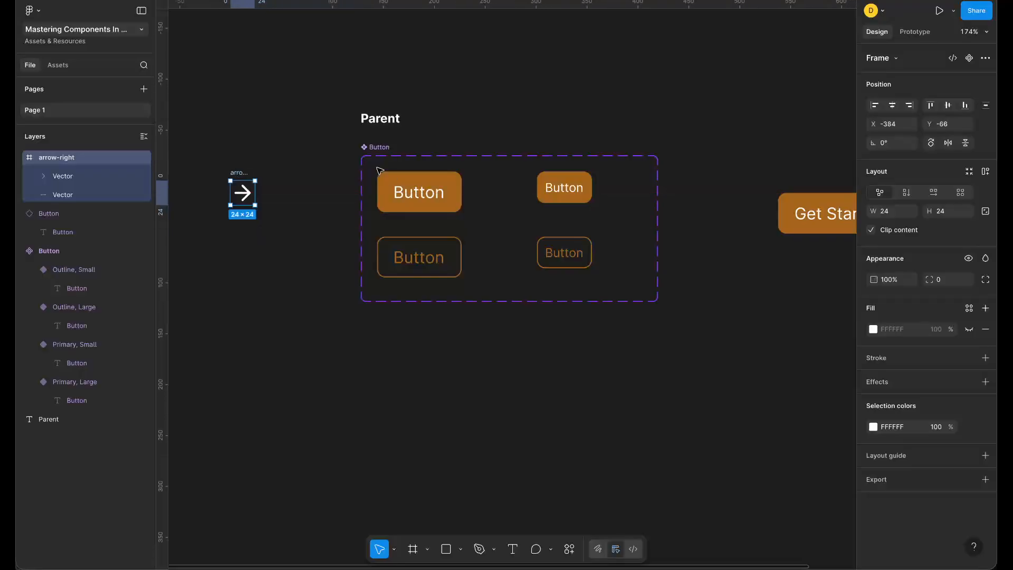
{"action": "left_click", "coordinate": [970, 59]}
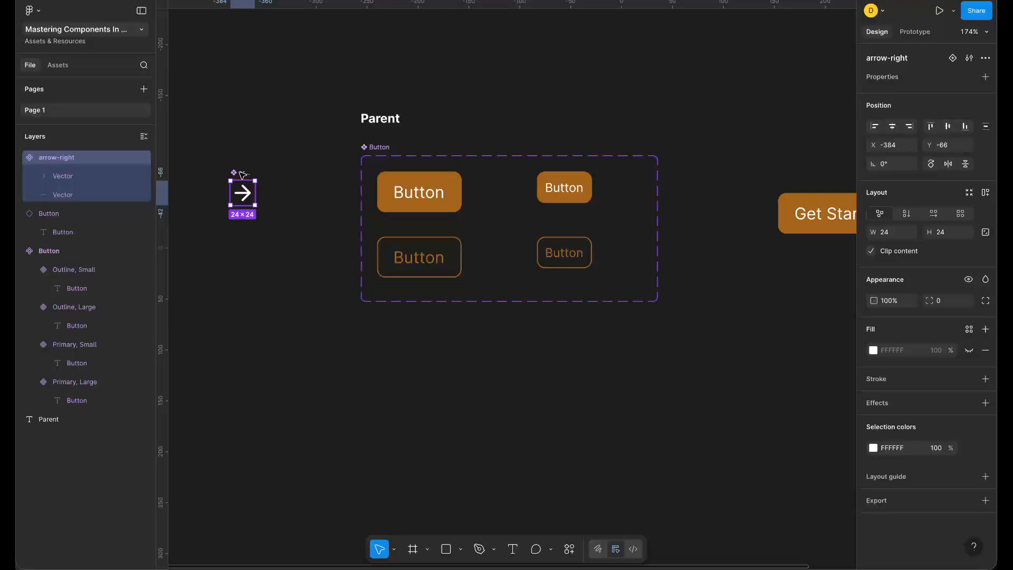
- Duplicate the arrow-right component as an instance between it and the component set, at about X -320, Y -58
{"action": "left_click_drag", "start_coordinate": [239, 171], "coordinate": [271, 212]}
{"action": "left_click", "coordinate": [257, 190]}
{"action": "left_click", "coordinate": [244, 173]}
{"action": "left_click_drag", "start_coordinate": [245, 173], "coordinate": [313, 182]}
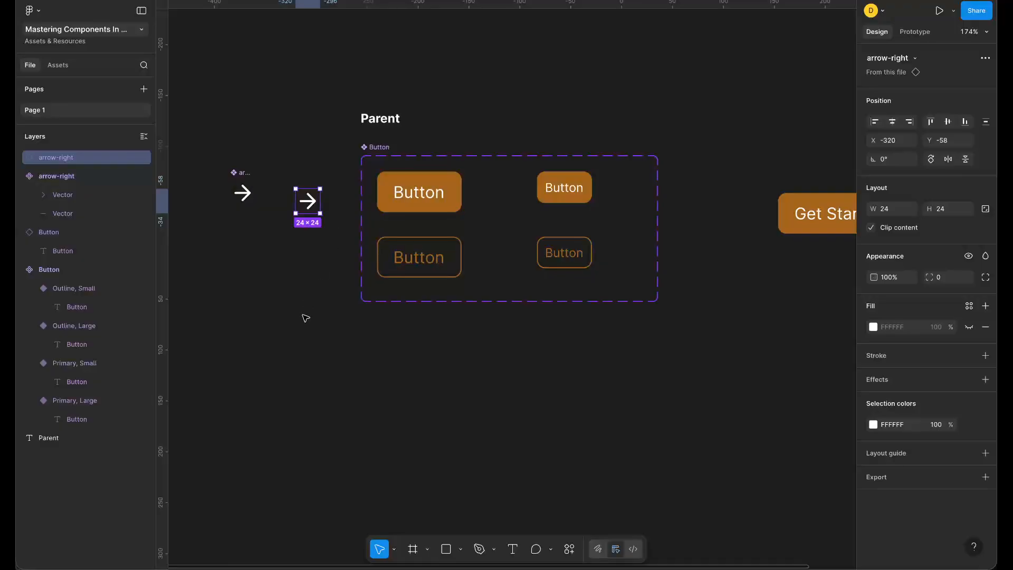
- Detach the arrow-right instance from its main component
{"action": "left_click", "coordinate": [295, 362]}
{"action": "left_click", "coordinate": [310, 203]}
{"action": "left_click", "coordinate": [985, 58]}
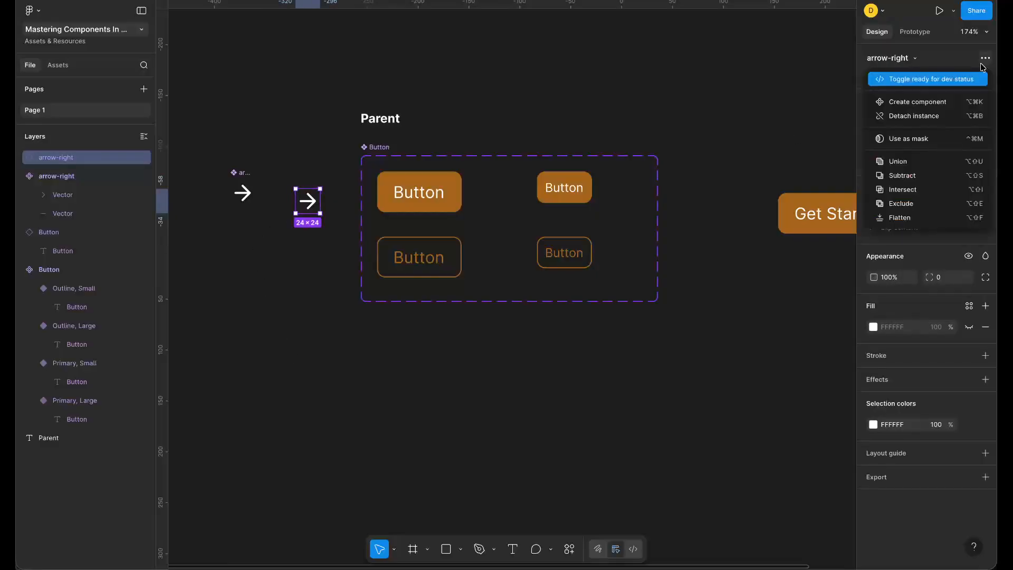
{"action": "left_click", "coordinate": [925, 117]}
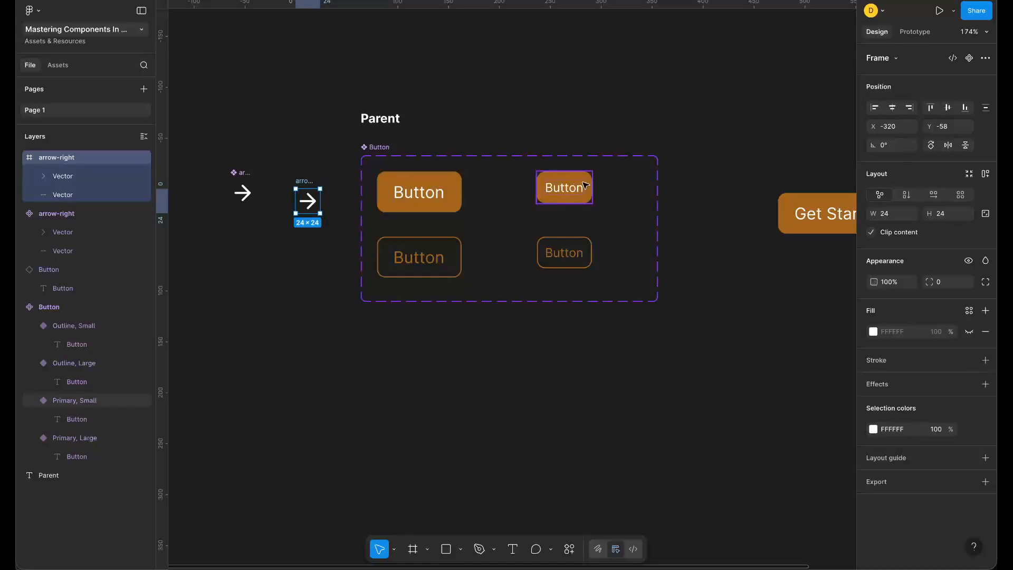
- Look through the frame presets for the detached arrow, delete that copy, and select the arrow-right component
{"action": "left_click", "coordinate": [896, 58]}
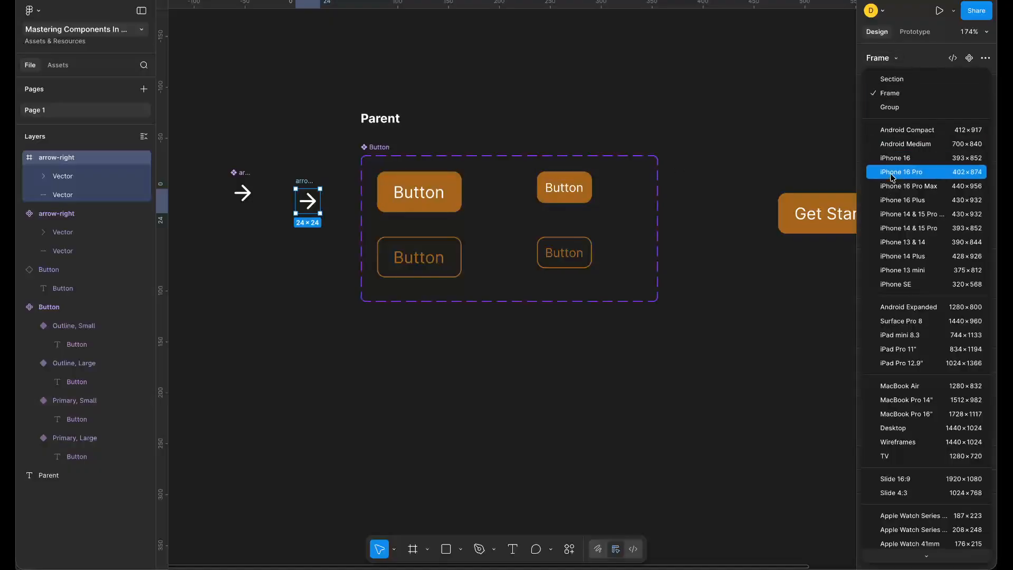
{"action": "scroll", "coordinate": [898, 275], "scroll_direction": "down", "scroll_amount": 1}
{"action": "scroll", "coordinate": [900, 184], "scroll_direction": "up", "scroll_amount": 1}
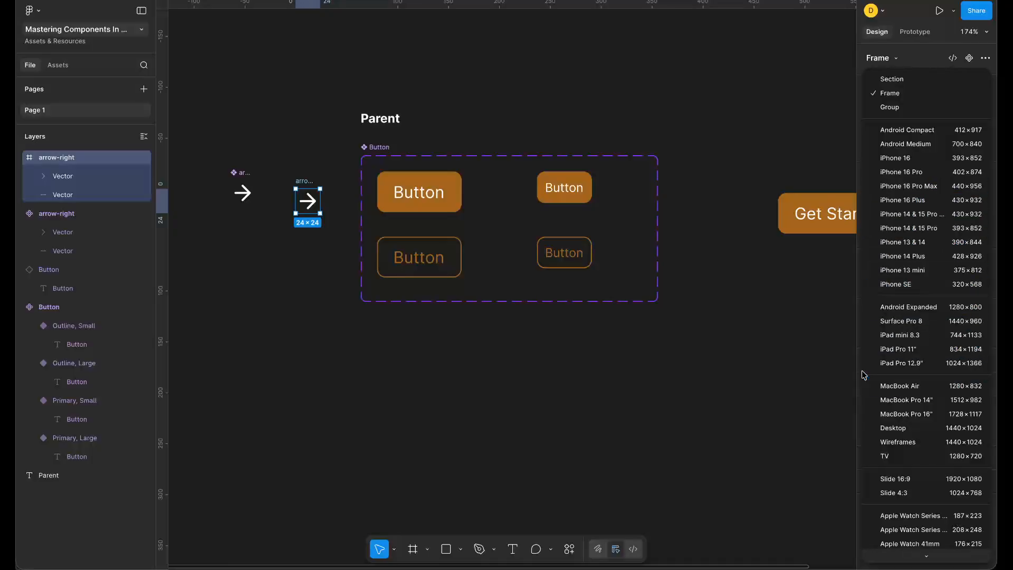
{"action": "left_click", "coordinate": [616, 428]}
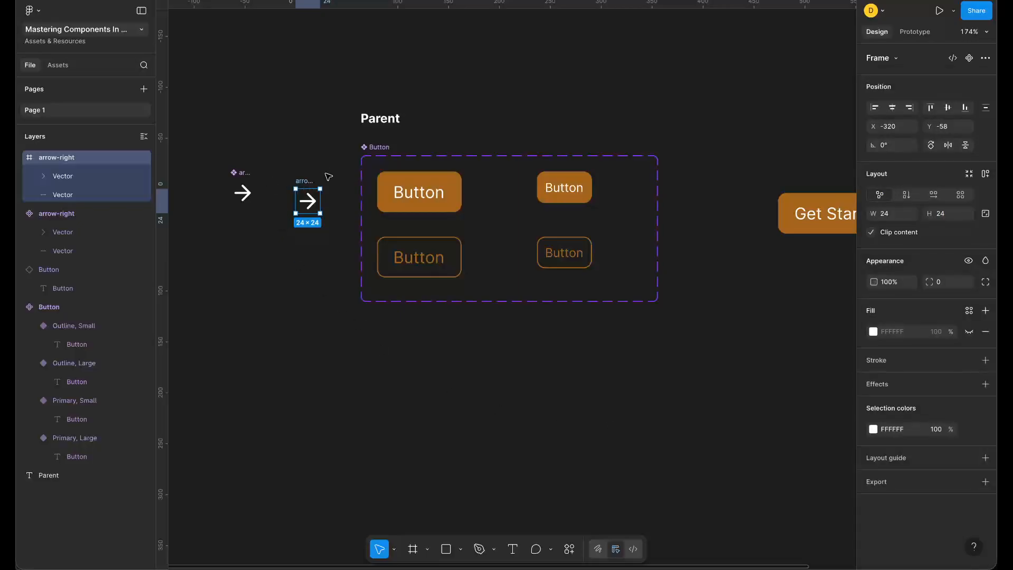
{"action": "key", "text": "Delete"}
{"action": "left_click", "coordinate": [240, 181]}
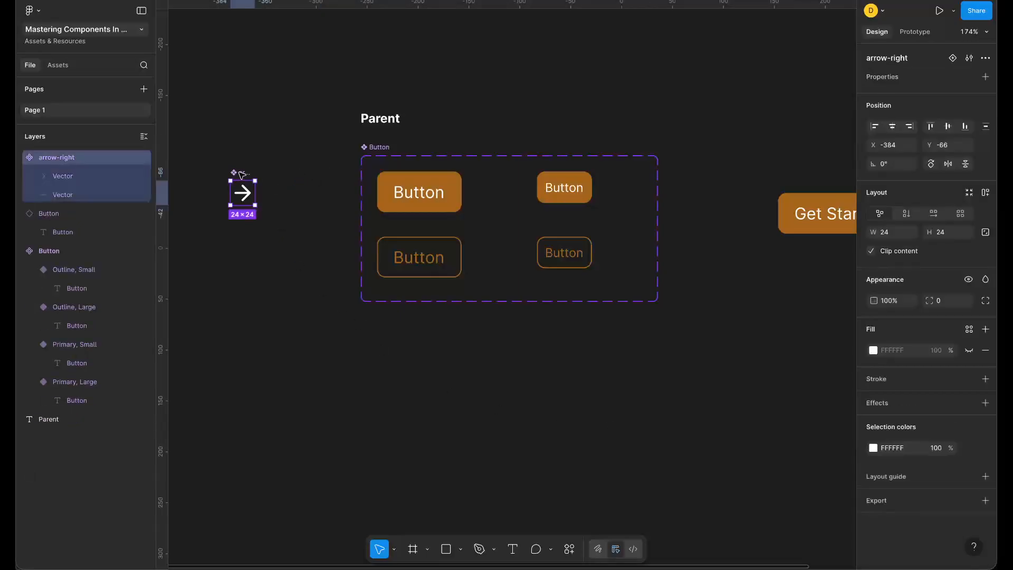
- Duplicate the arrow-right icon component as an instance and place it below the original, beside the Button component set
{"action": "left_click_drag", "start_coordinate": [242, 179], "coordinate": [311, 239]}
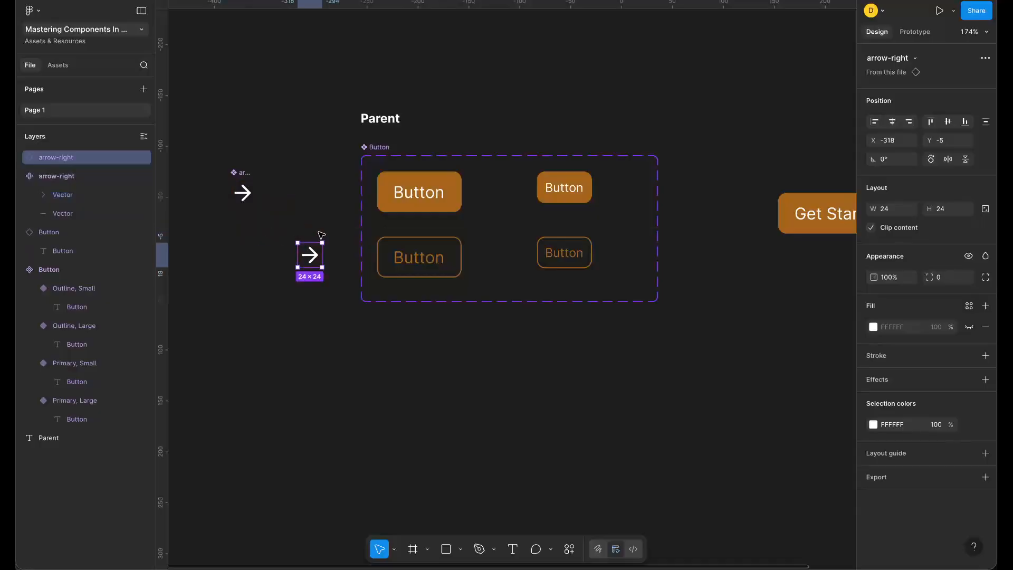
{"action": "scroll", "coordinate": [312, 262], "scroll_direction": "up", "scroll_amount": 5}
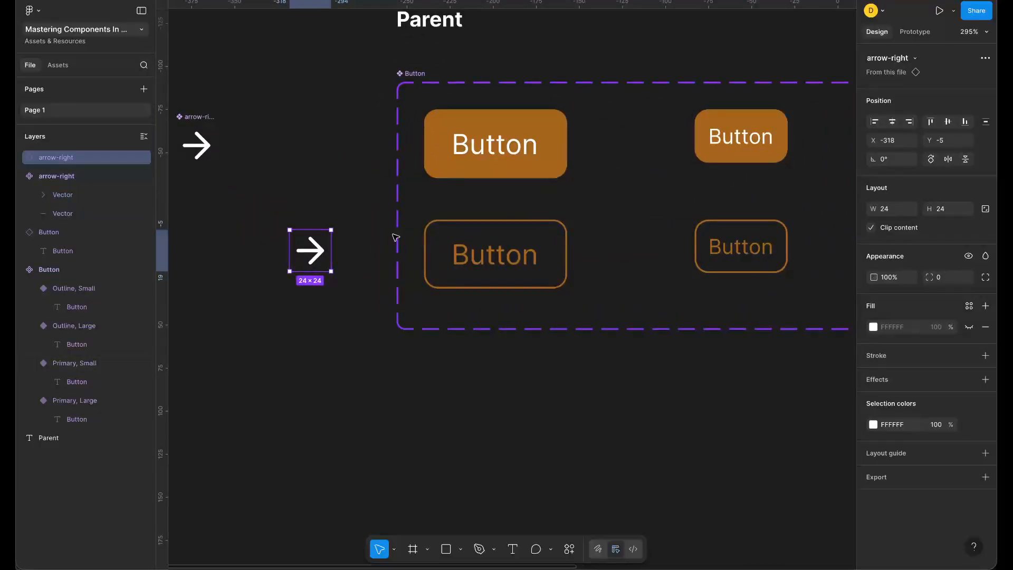
{"action": "scroll", "coordinate": [317, 206], "scroll_direction": "left", "scroll_amount": 2}
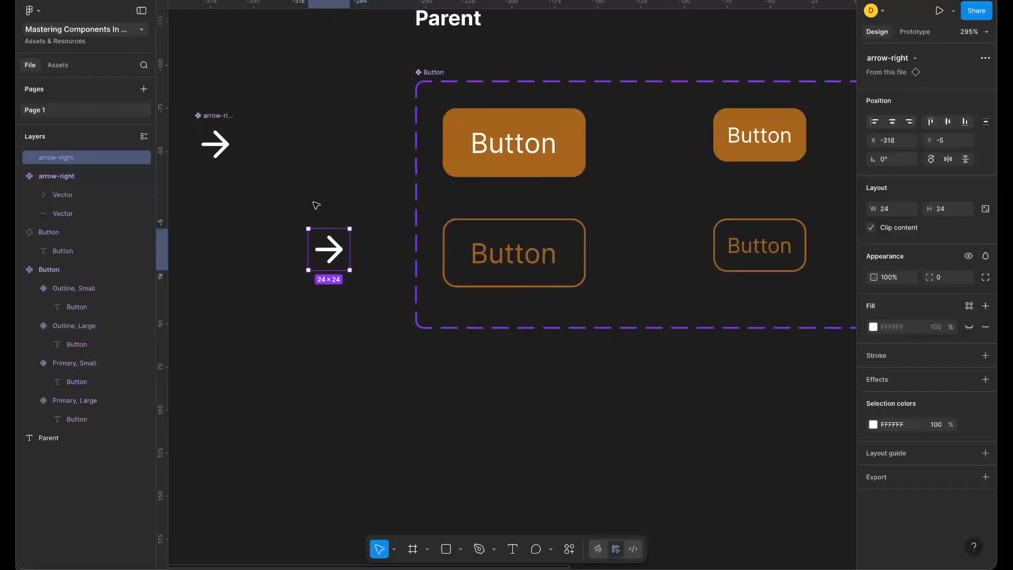
- Try swapping the arrow-right instance for the Button component and undo the swap
{"action": "left_click", "coordinate": [917, 59]}
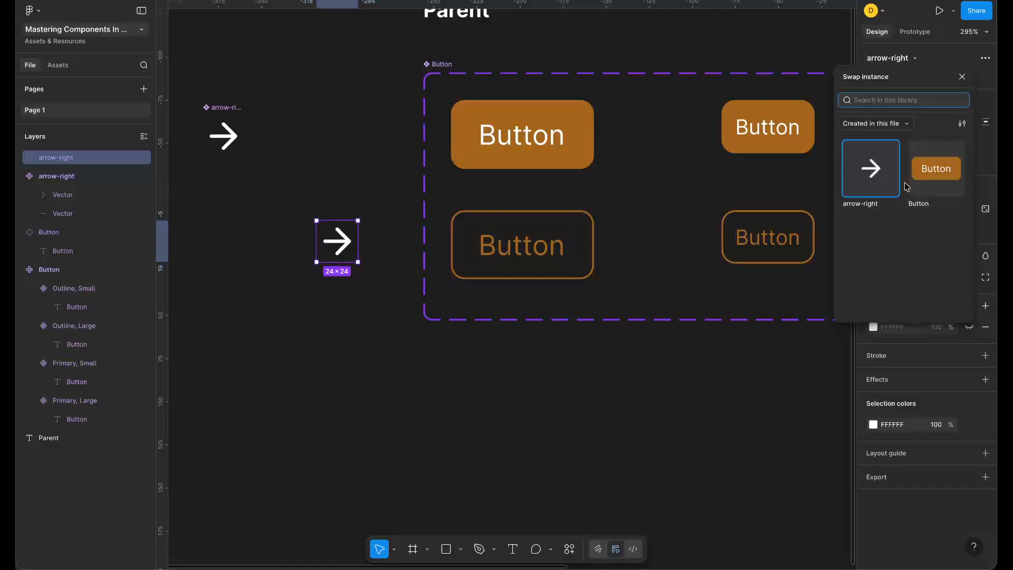
{"action": "left_click", "coordinate": [936, 177]}
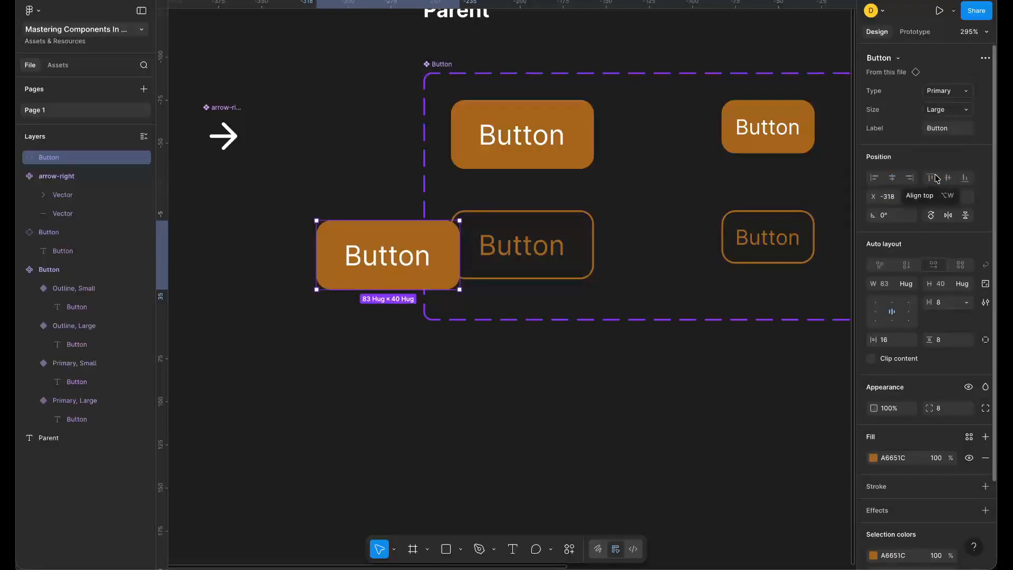
{"action": "key", "text": "super+z"}
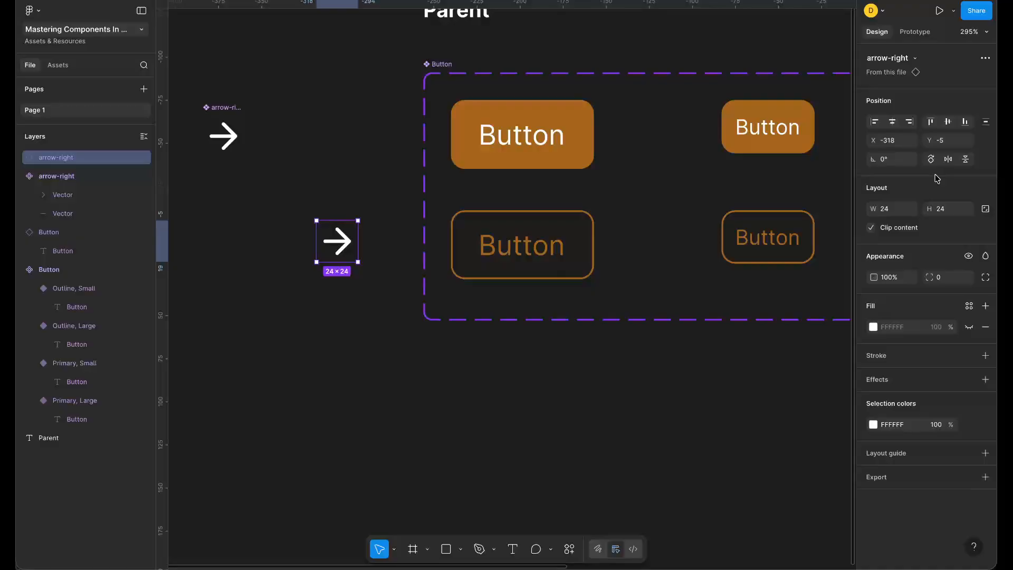
- Paste the arrow-right instance after the label in all four Button variants: Primary and Outline, Large and Small
{"action": "scroll", "coordinate": [607, 145], "scroll_direction": "up", "scroll_amount": 2}
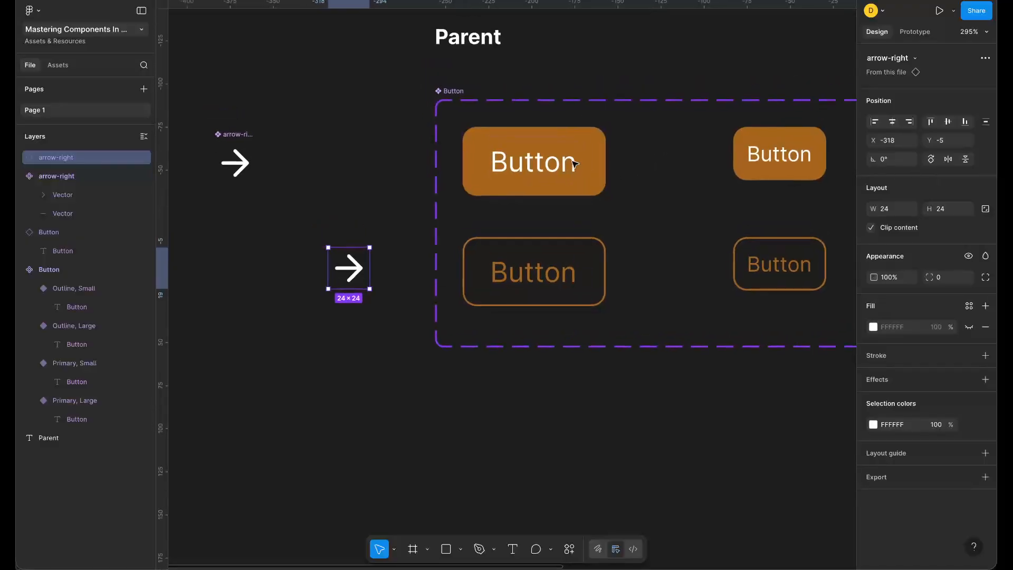
{"action": "scroll", "coordinate": [575, 164], "scroll_direction": "down", "scroll_amount": 1}
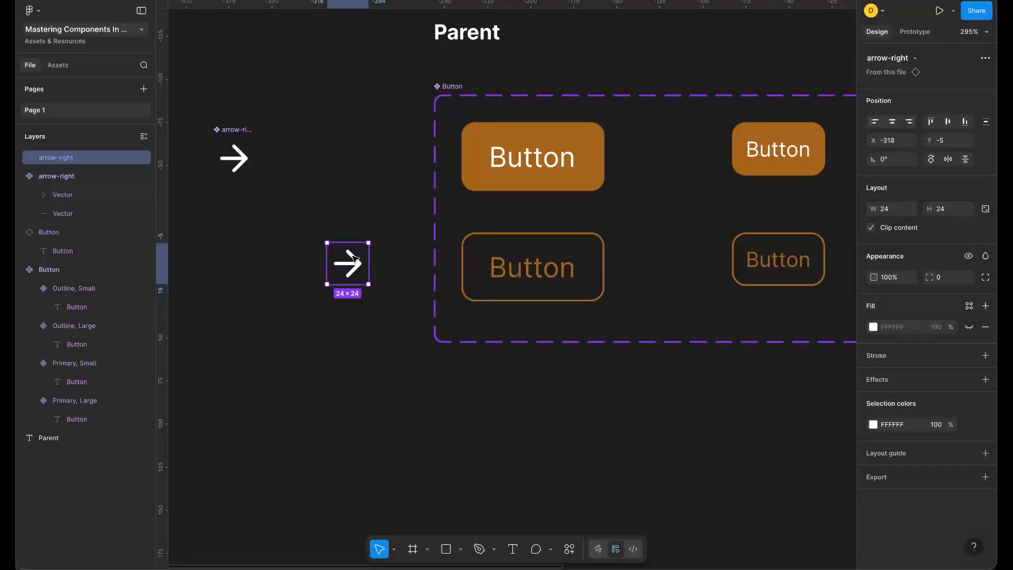
{"action": "scroll", "coordinate": [353, 258], "scroll_direction": "right", "scroll_amount": 3}
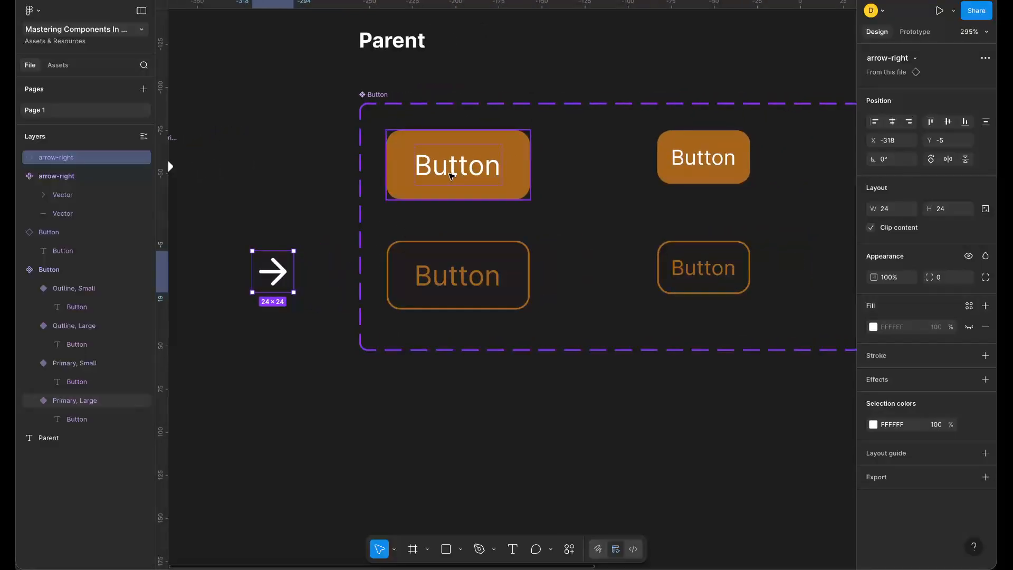
{"action": "left_click", "coordinate": [450, 180]}
{"action": "left_click", "coordinate": [448, 274], "text": "shift"}
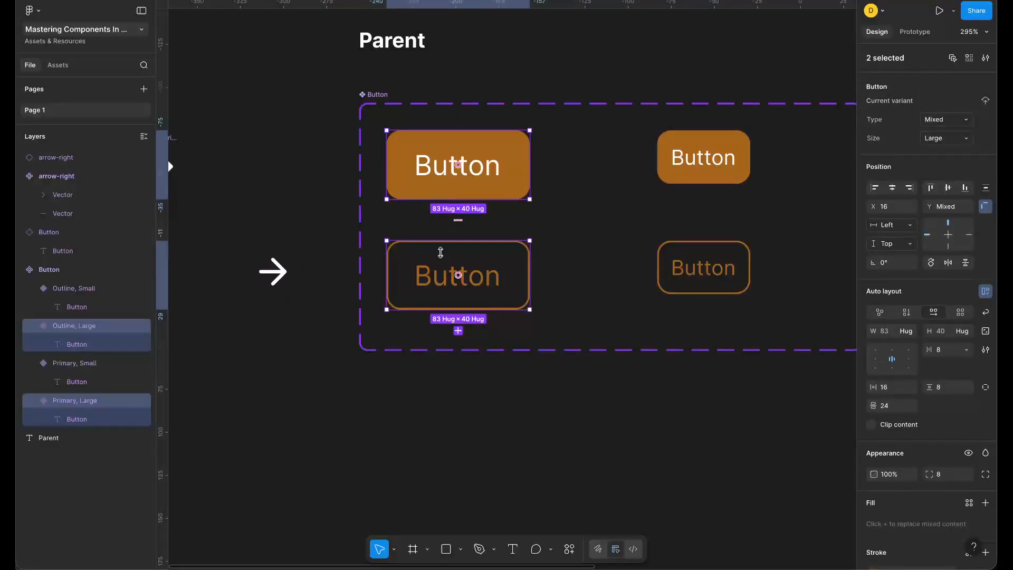
{"action": "left_click", "coordinate": [662, 159], "text": "shift"}
{"action": "left_click", "coordinate": [677, 262], "text": "shift"}
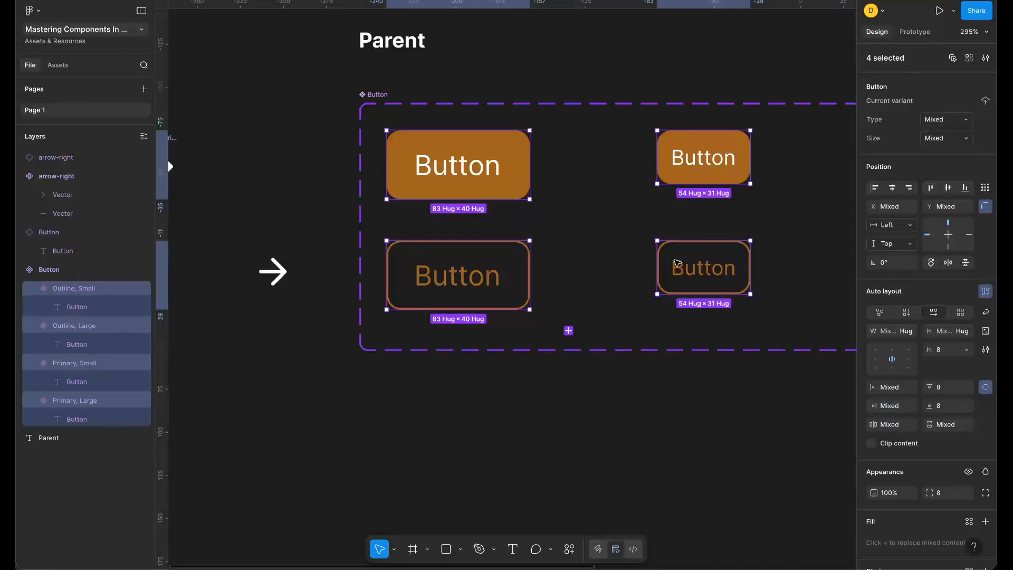
{"action": "key", "text": "ctrl+v"}
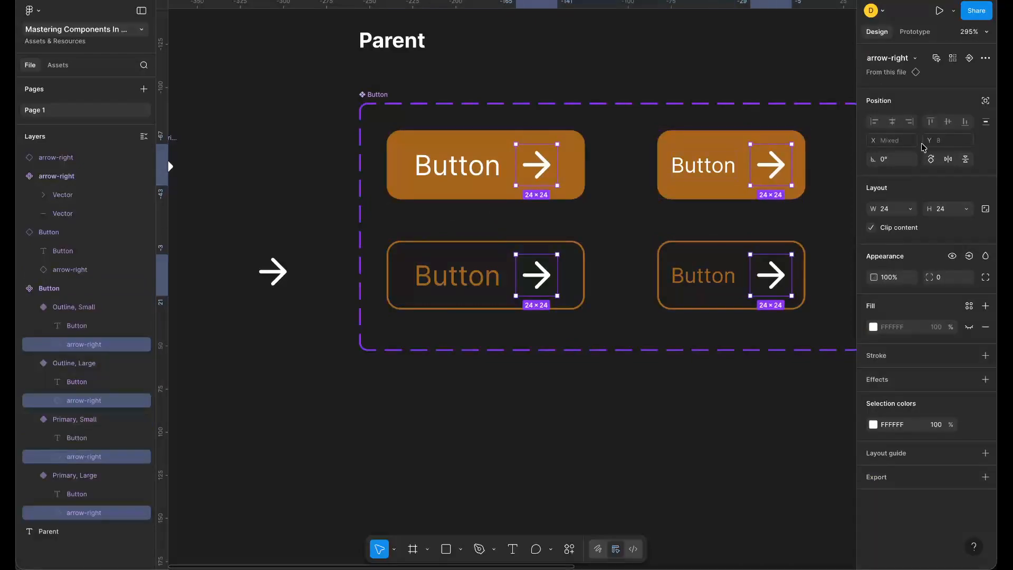
- Scale the arrow icons in the Primary and Outline Large variants to 20 × 20
{"action": "scroll", "coordinate": [728, 190], "scroll_direction": "right", "scroll_amount": 5}
{"action": "scroll", "coordinate": [729, 190], "scroll_direction": "up", "scroll_amount": 2}
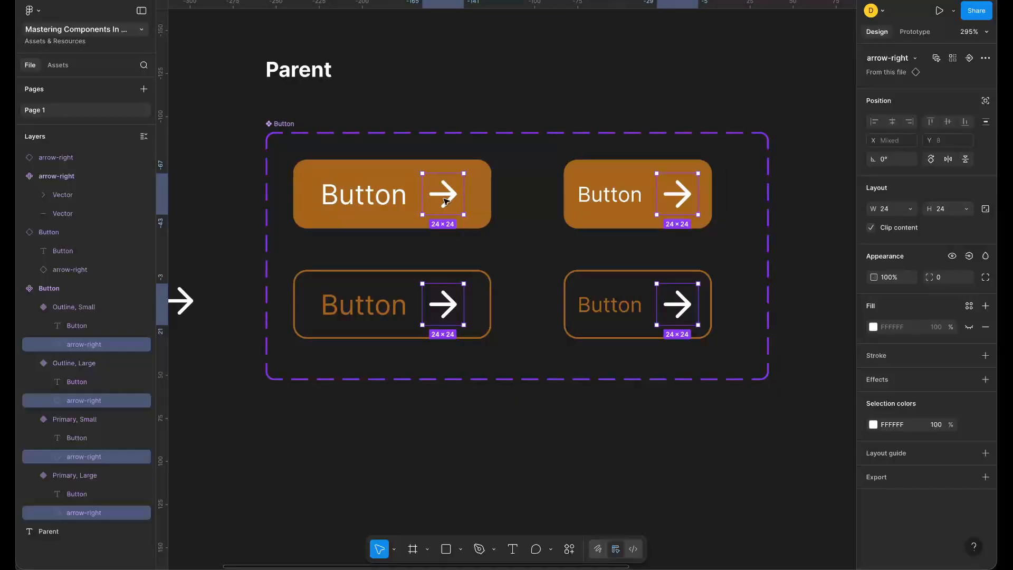
{"action": "left_click", "coordinate": [478, 195]}
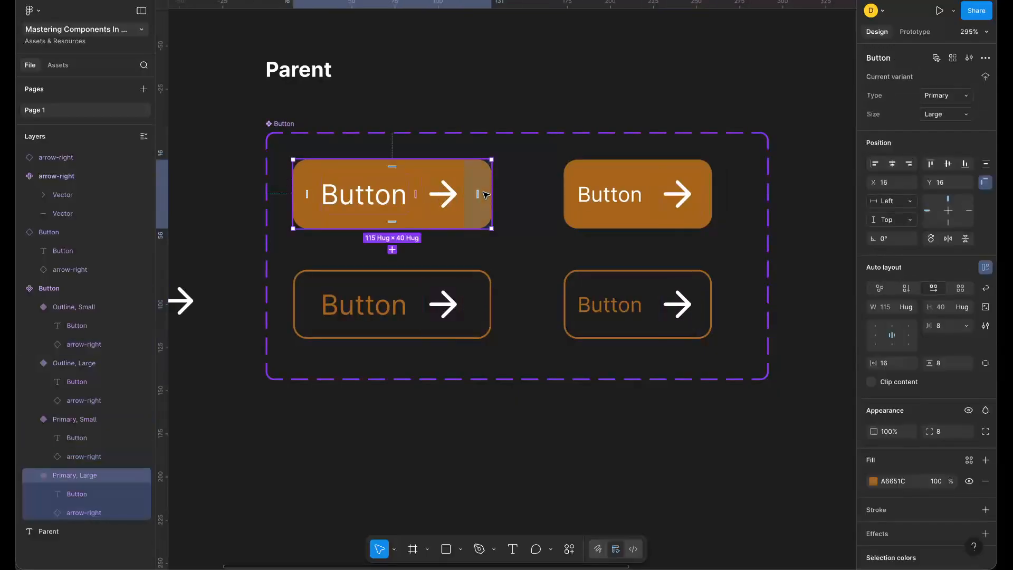
{"action": "left_click", "coordinate": [445, 206]}
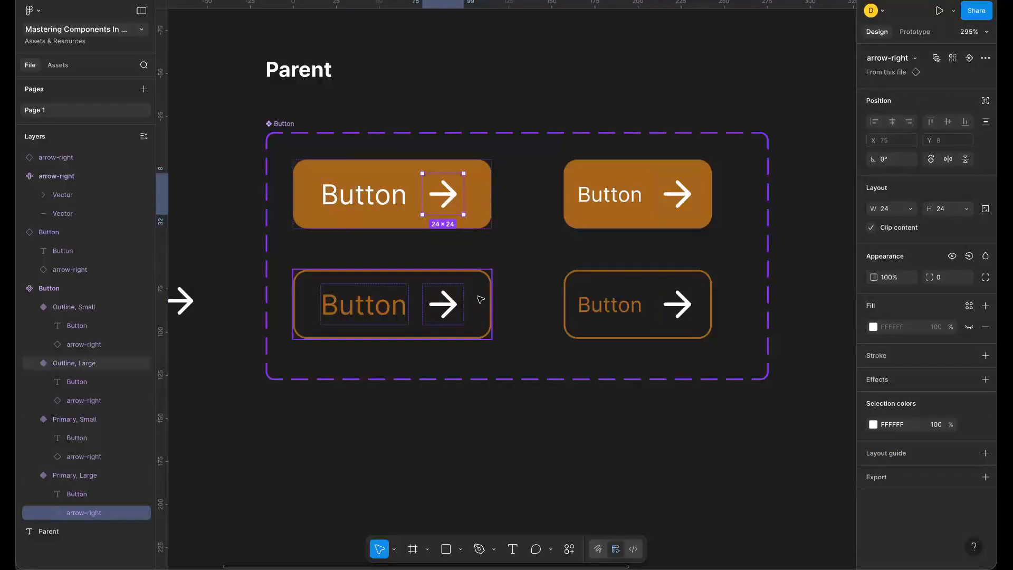
{"action": "left_click", "coordinate": [450, 306]}
{"action": "left_click", "coordinate": [731, 153]}
{"action": "left_click", "coordinate": [447, 305]}
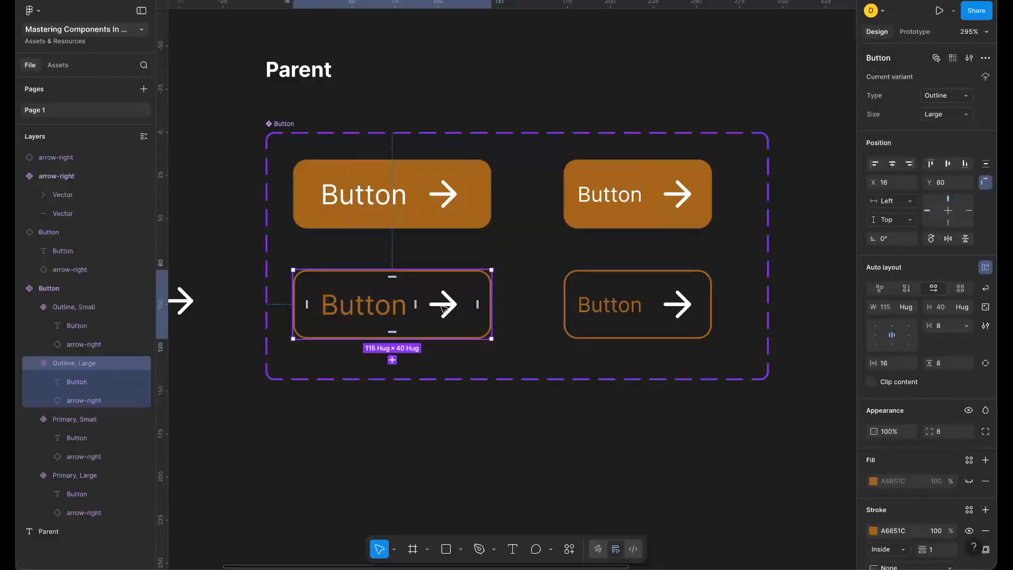
{"action": "double_click", "coordinate": [444, 303]}
{"action": "left_click", "coordinate": [448, 194], "text": "shift"}
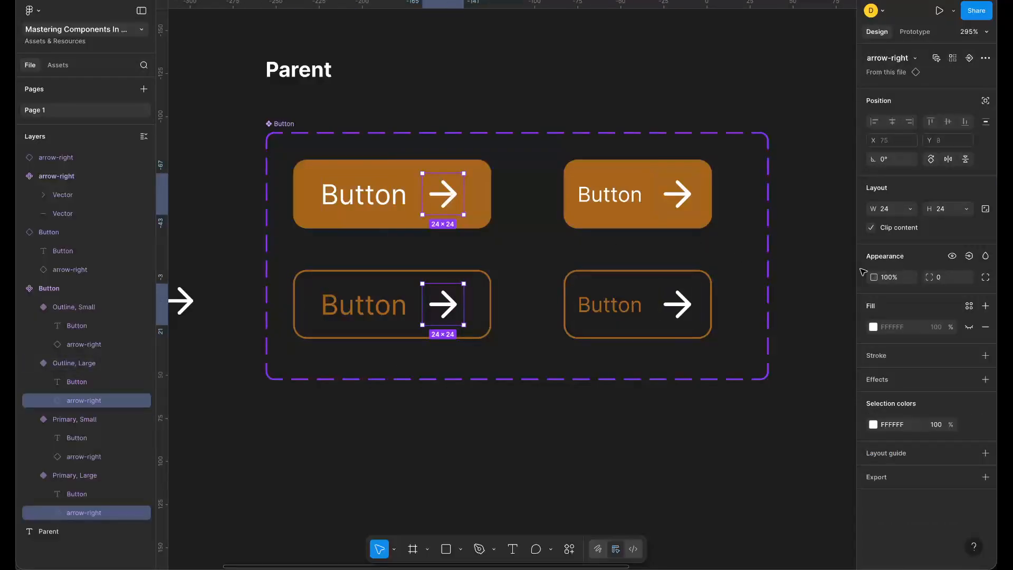
{"action": "key", "text": "k"}
{"action": "left_click", "coordinate": [945, 261]}
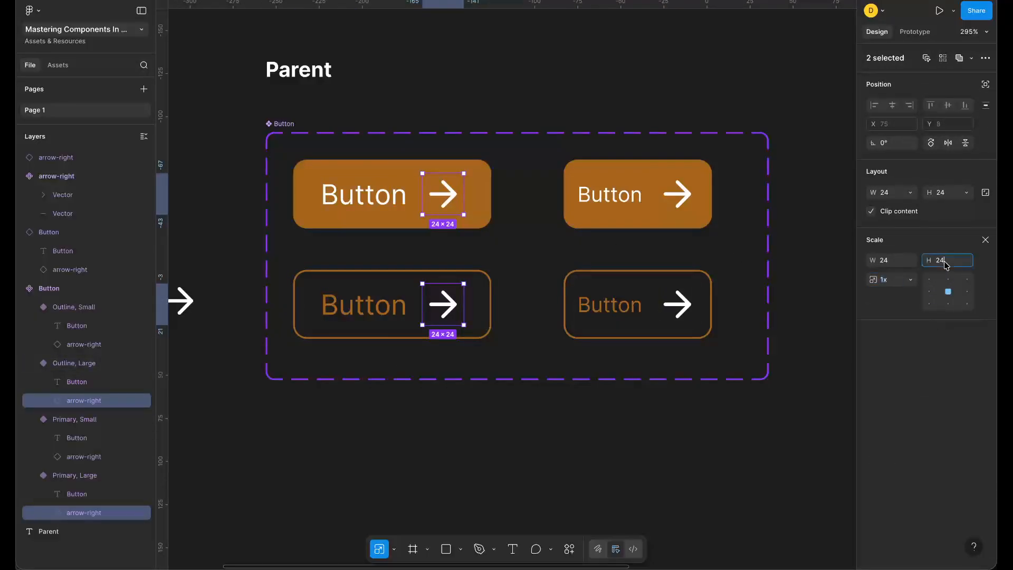
{"action": "type", "text": "20"}
{"action": "key", "text": "Return"}
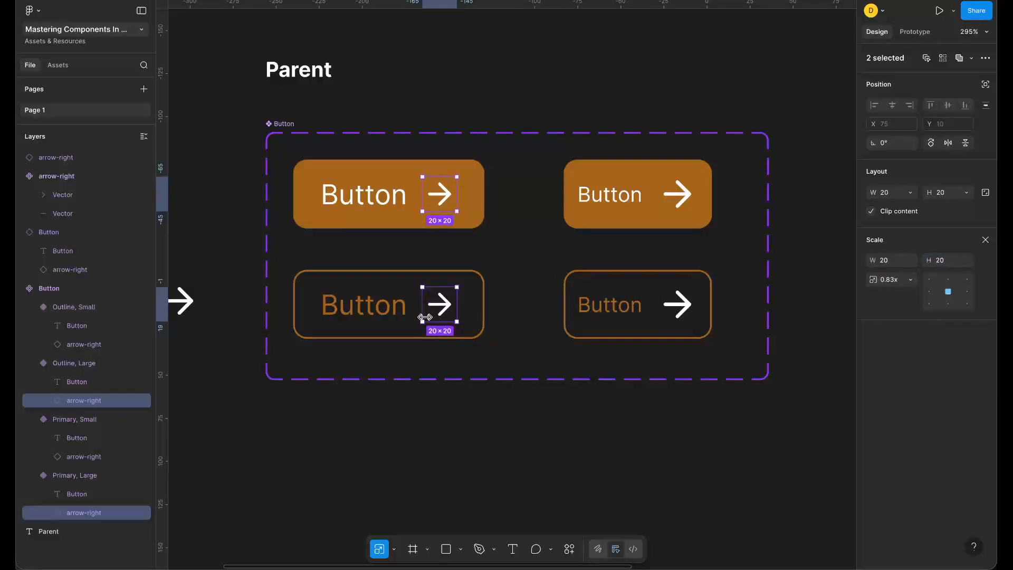
- Scale the arrow icons in the Primary and Outline Small variants to 16 × 16
{"action": "scroll", "coordinate": [449, 287], "scroll_direction": "down", "scroll_amount": 3}
{"action": "scroll", "coordinate": [449, 288], "scroll_direction": "down", "scroll_amount": 3}
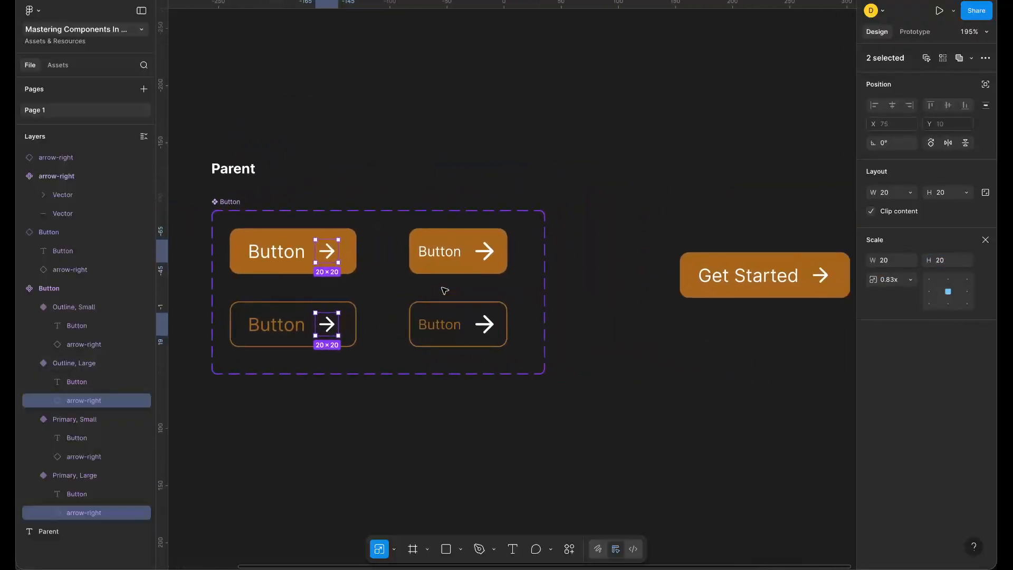
{"action": "scroll", "coordinate": [445, 290], "scroll_direction": "up", "scroll_amount": 5}
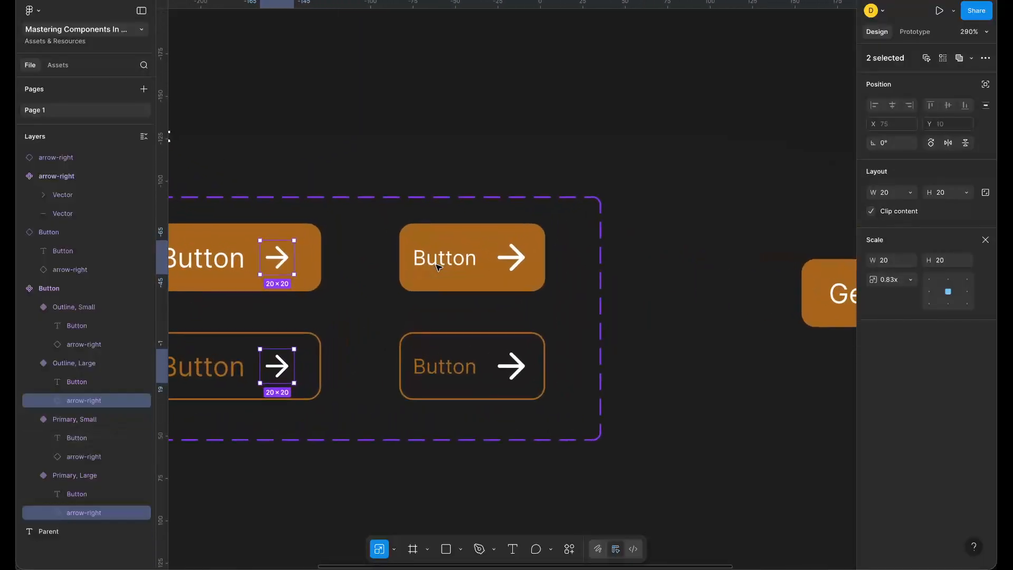
{"action": "scroll", "coordinate": [443, 268], "scroll_direction": "down", "scroll_amount": 2}
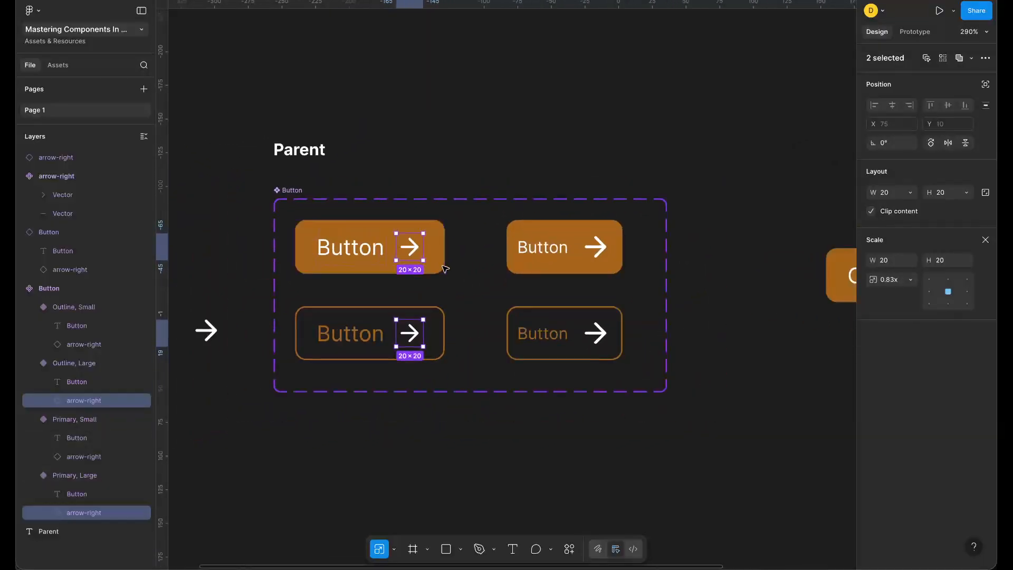
{"action": "scroll", "coordinate": [444, 269], "scroll_direction": "up", "scroll_amount": 4}
{"action": "scroll", "coordinate": [445, 275], "scroll_direction": "left", "scroll_amount": 4}
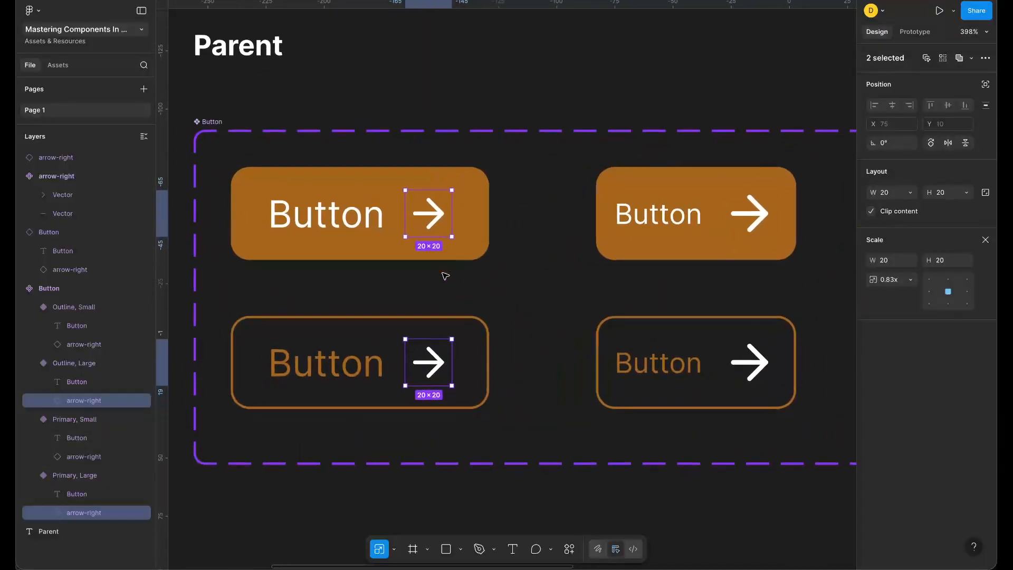
{"action": "scroll", "coordinate": [524, 231], "scroll_direction": "right", "scroll_amount": 10}
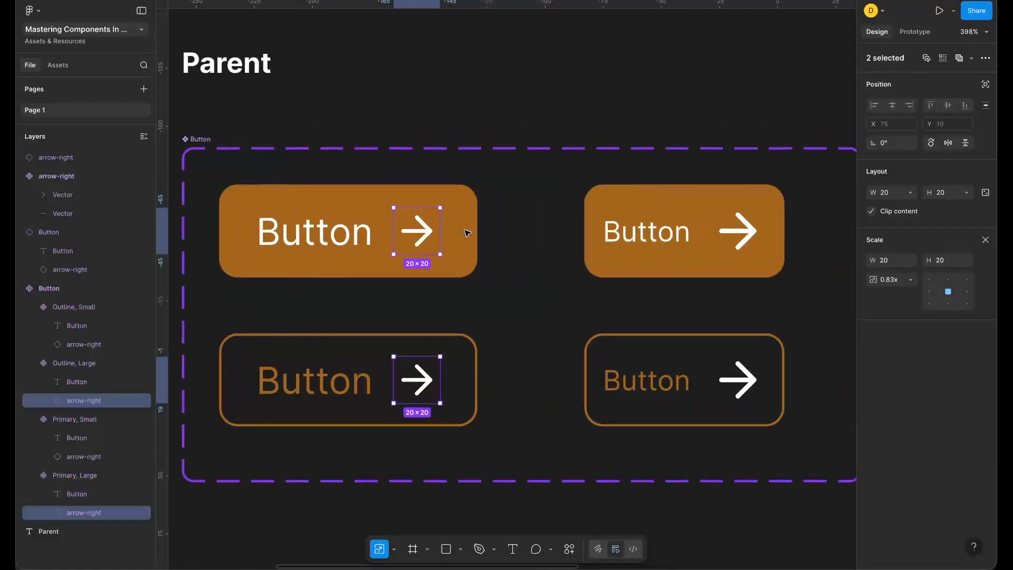
{"action": "left_click", "coordinate": [506, 232]}
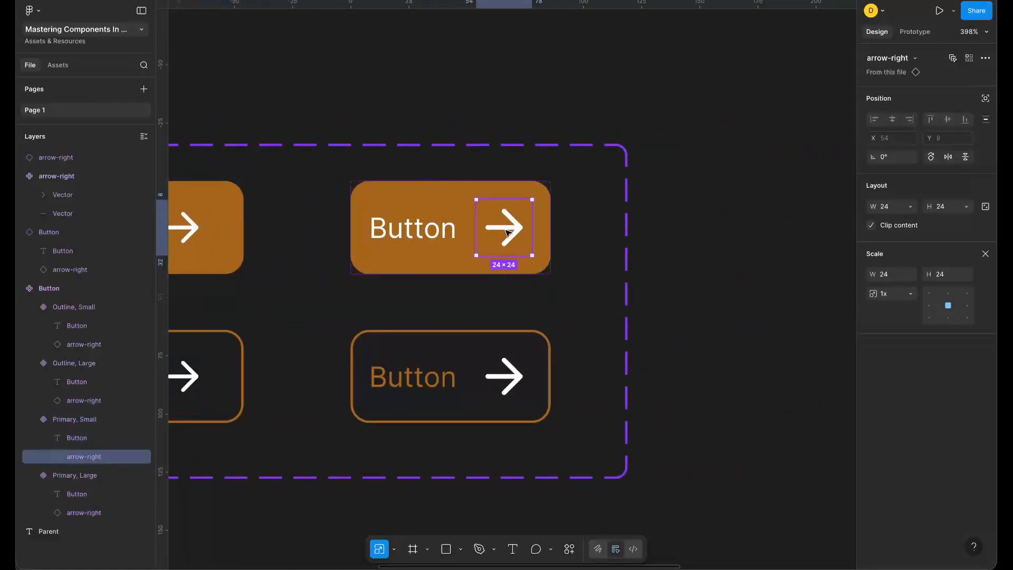
{"action": "left_click", "coordinate": [505, 377], "text": "shift"}
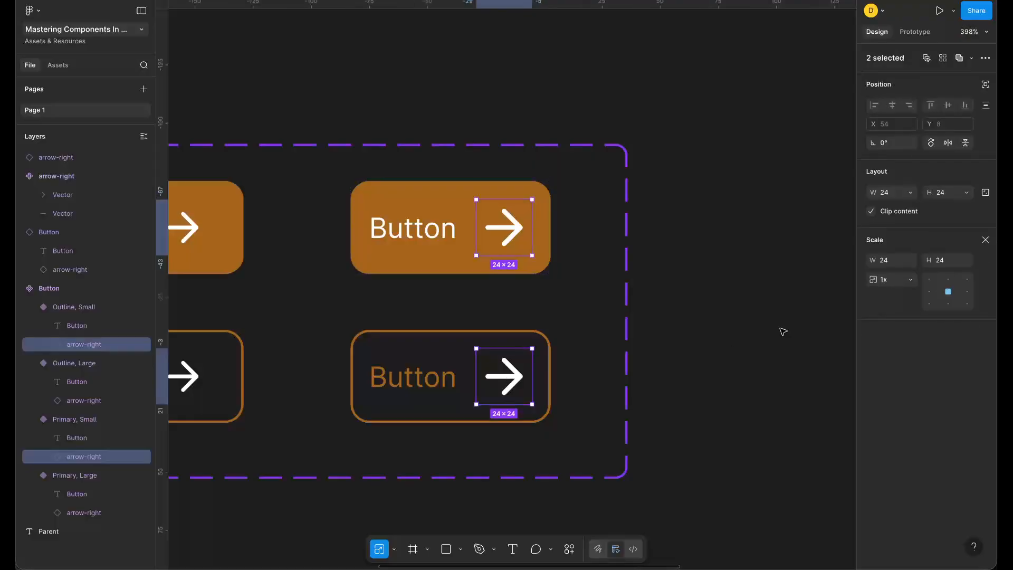
{"action": "left_click", "coordinate": [891, 262]}
{"action": "type", "text": "16"}
{"action": "key", "text": "Return"}
- Scale the two small variants' arrow icons down further to 12 × 12
{"action": "left_click", "coordinate": [889, 261]}
{"action": "scroll", "coordinate": [531, 372], "scroll_direction": "left", "scroll_amount": 3}
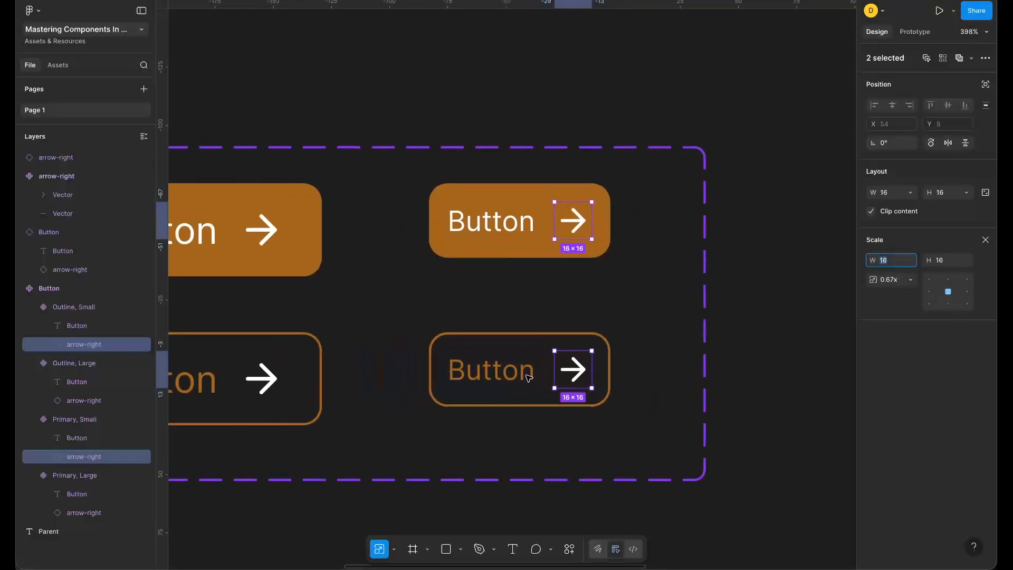
{"action": "key", "text": "alt"}
{"action": "type", "text": "12"}
{"action": "key", "text": "Return"}
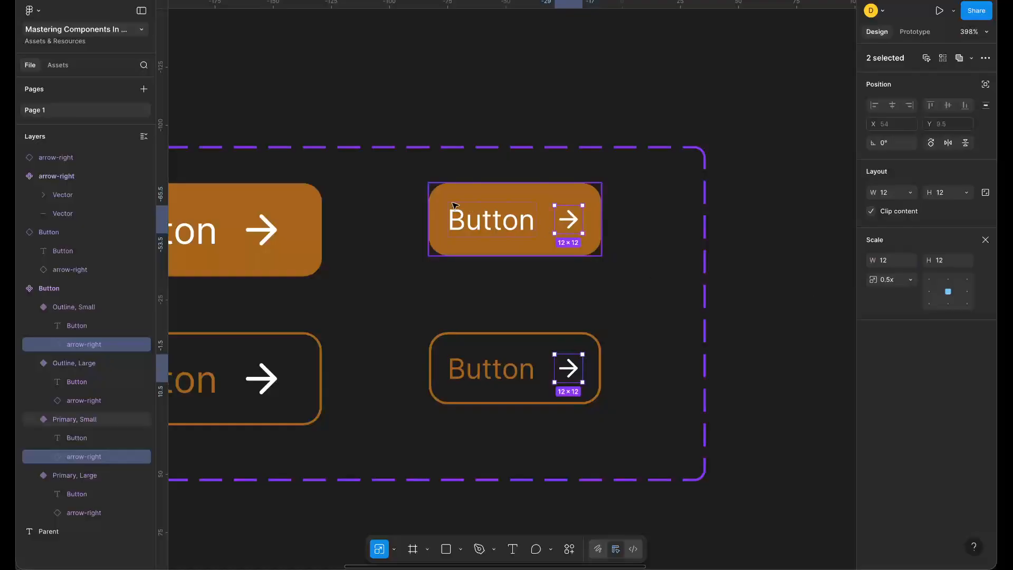
- Set the auto layout gap between label and arrow to 4 in both Small button variants
{"action": "scroll", "coordinate": [671, 227], "scroll_direction": "right", "scroll_amount": 4}
{"action": "scroll", "coordinate": [672, 228], "scroll_direction": "down", "scroll_amount": 3}
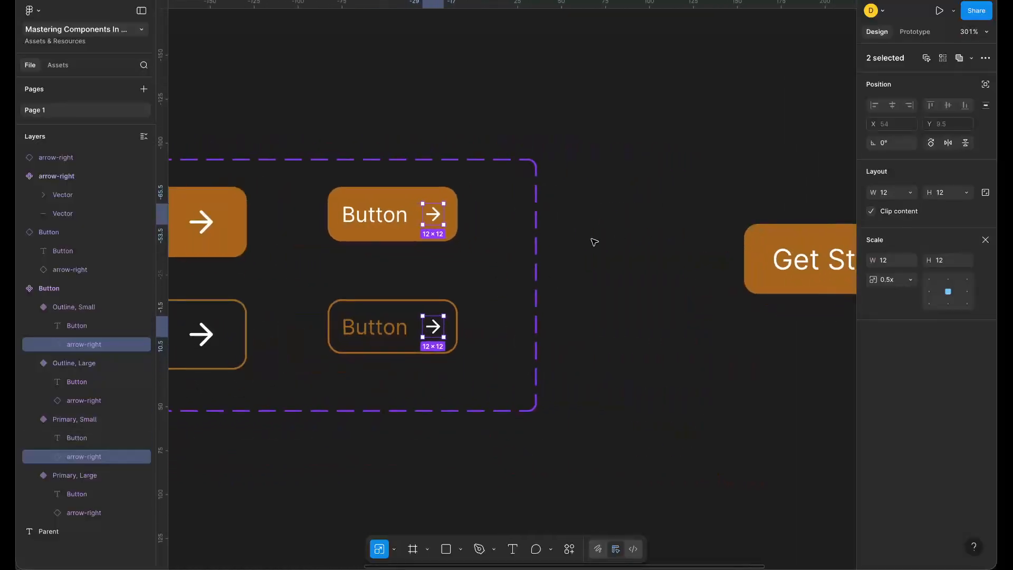
{"action": "scroll", "coordinate": [593, 242], "scroll_direction": "left", "scroll_amount": 2}
{"action": "left_click", "coordinate": [521, 228]}
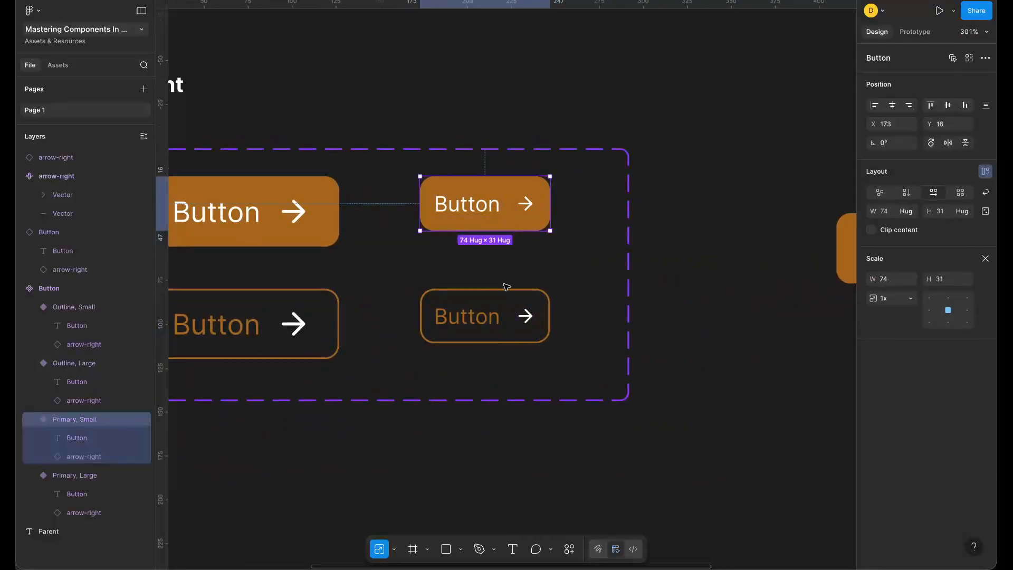
{"action": "left_click", "coordinate": [543, 315], "text": "shift"}
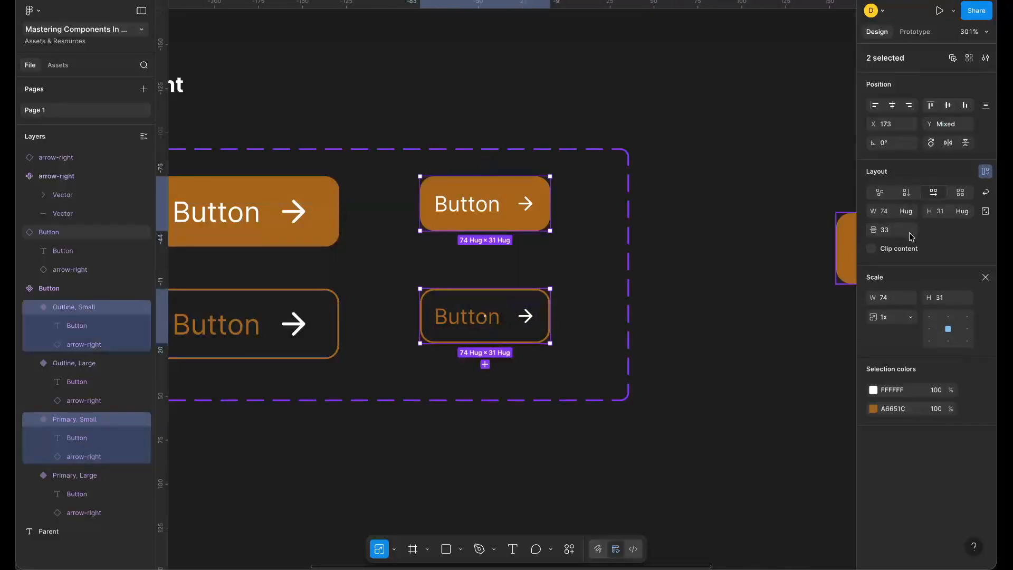
{"action": "key", "text": "v"}
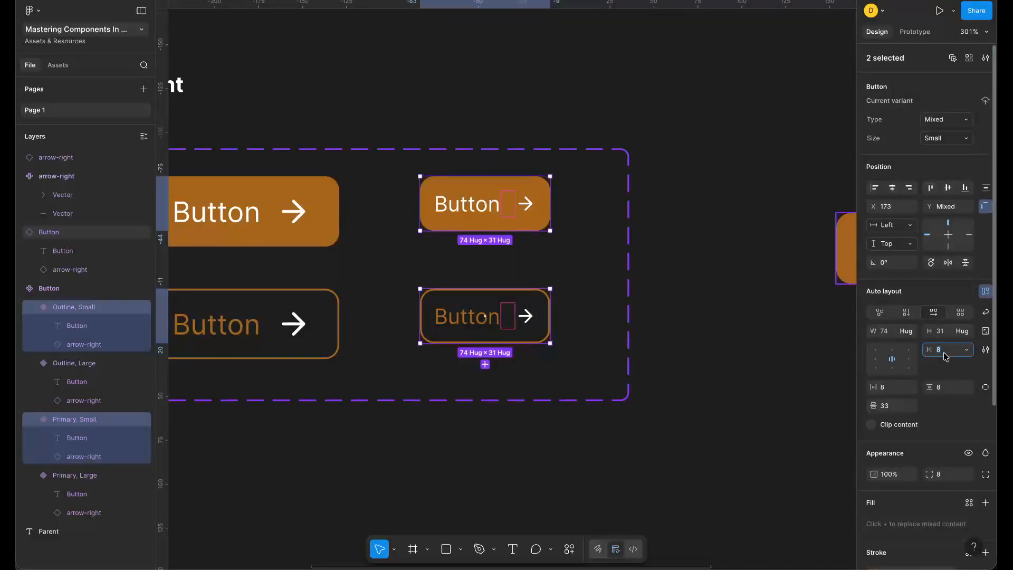
{"action": "key", "text": "Return"}
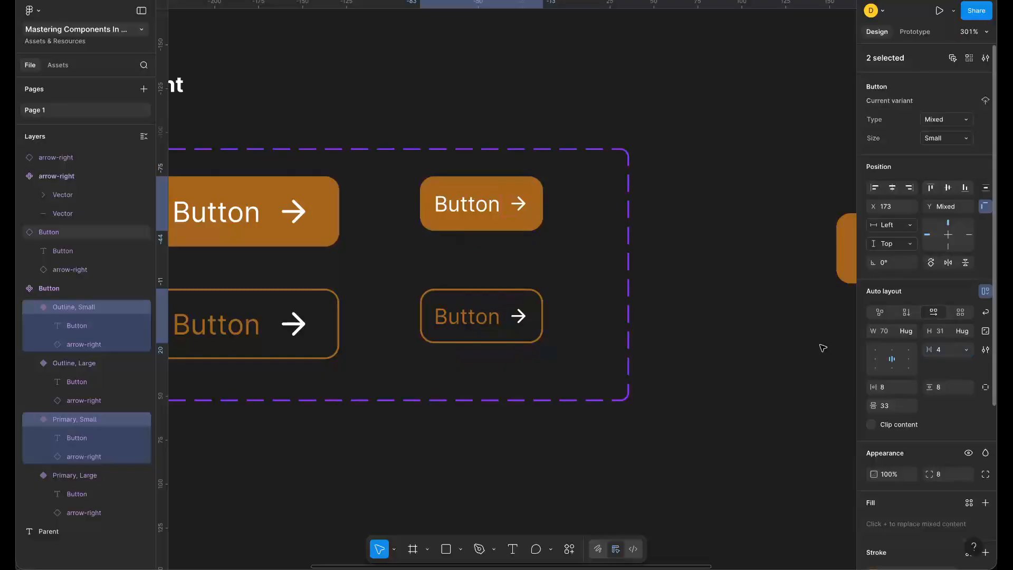
{"action": "scroll", "coordinate": [593, 294], "scroll_direction": "down", "scroll_amount": 5}
{"action": "scroll", "coordinate": [594, 297], "scroll_direction": "down", "scroll_amount": 2}
{"action": "left_click", "coordinate": [657, 330]}
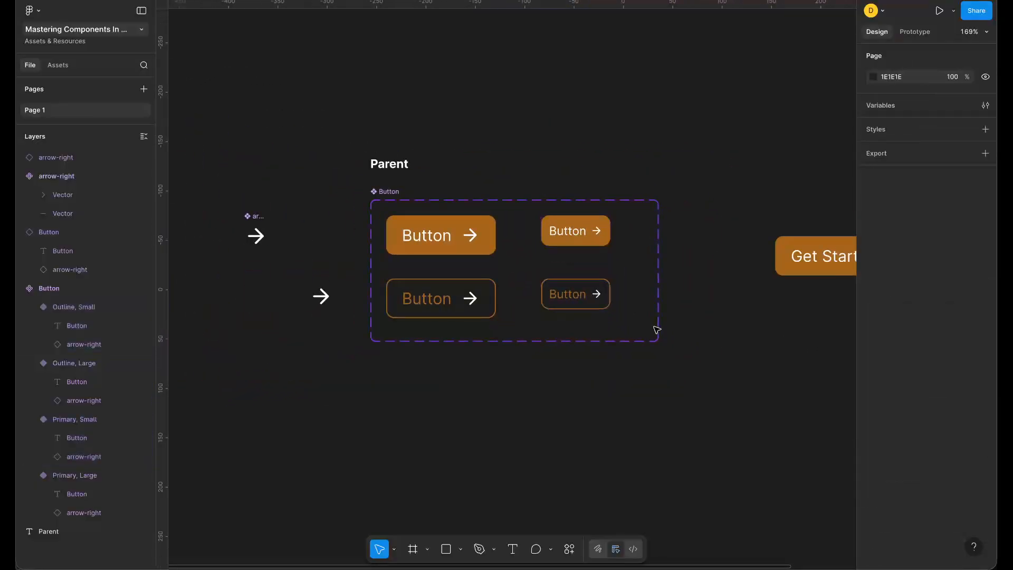
{"action": "scroll", "coordinate": [679, 329], "scroll_direction": "right", "scroll_amount": 3}
{"action": "scroll", "coordinate": [679, 329], "scroll_direction": "right", "scroll_amount": 4}
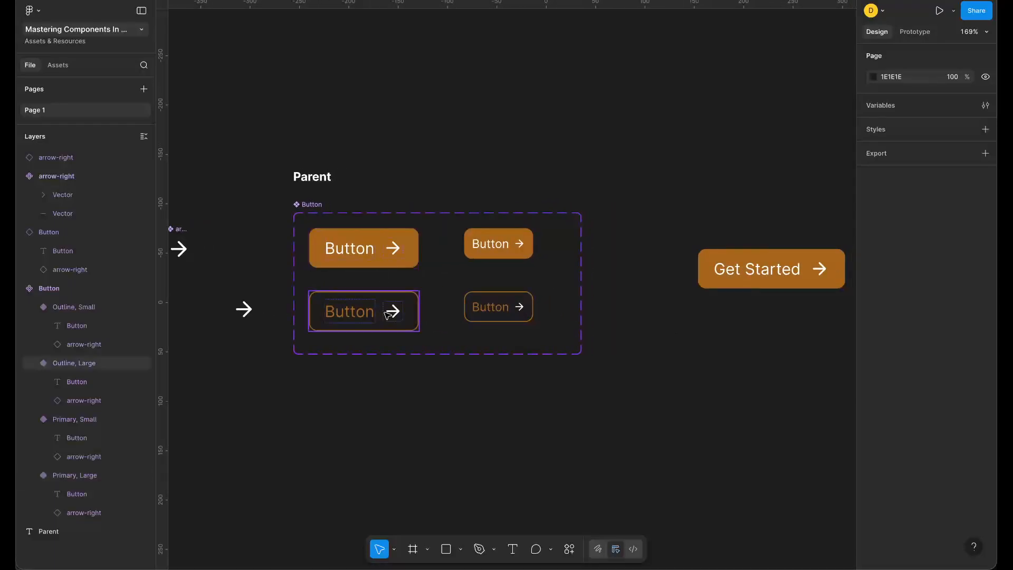
- Hide the arrow icon inside the Get Started button instance, show it again, and reselect the whole instance
{"action": "scroll", "coordinate": [528, 301], "scroll_direction": "right", "scroll_amount": 10}
{"action": "scroll", "coordinate": [527, 301], "scroll_direction": "down", "scroll_amount": 2}
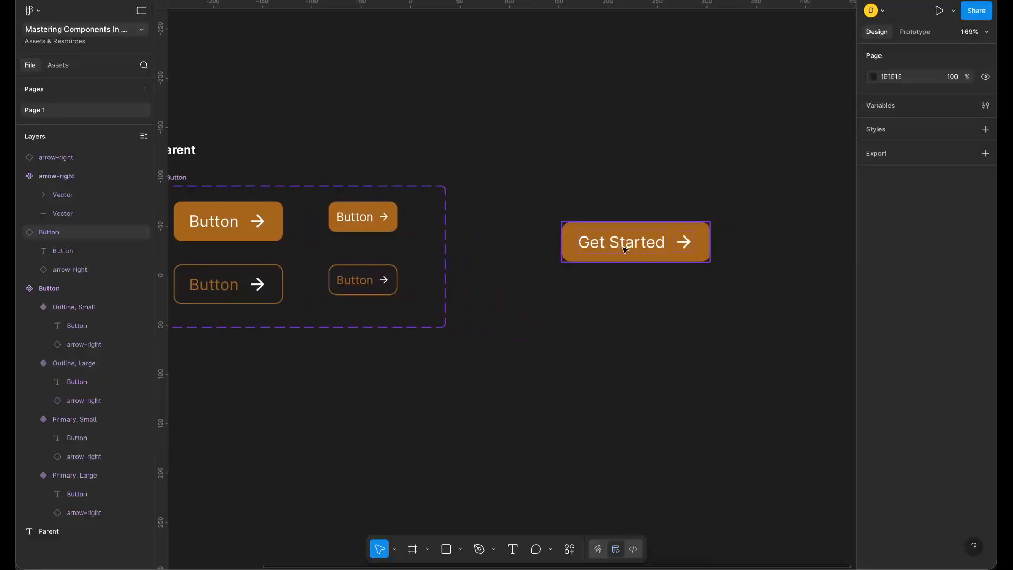
{"action": "left_click", "coordinate": [676, 244]}
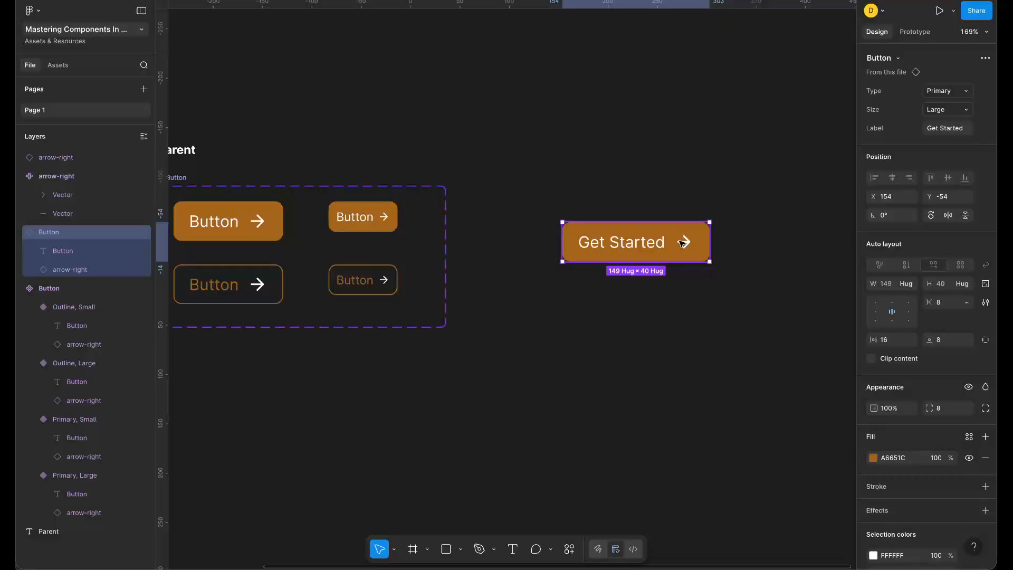
{"action": "left_click", "coordinate": [684, 243]}
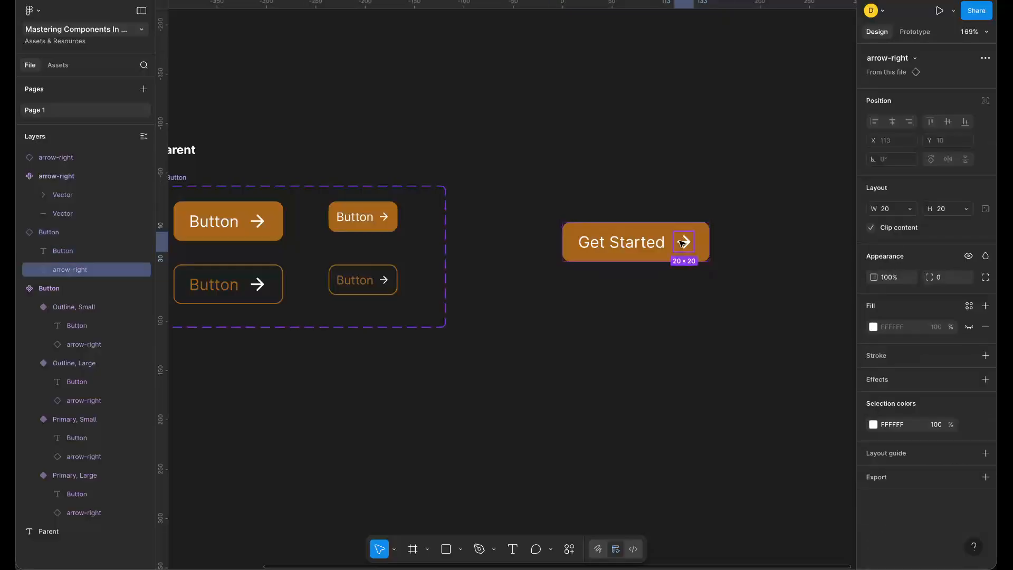
{"action": "left_click", "coordinate": [969, 257]}
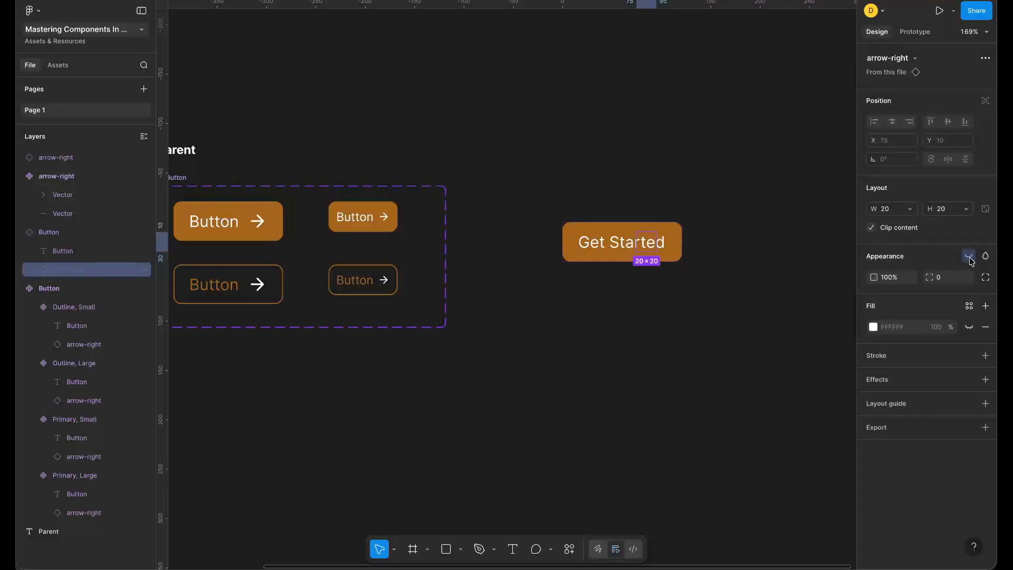
{"action": "left_click", "coordinate": [969, 257]}
{"action": "left_click", "coordinate": [714, 248]}
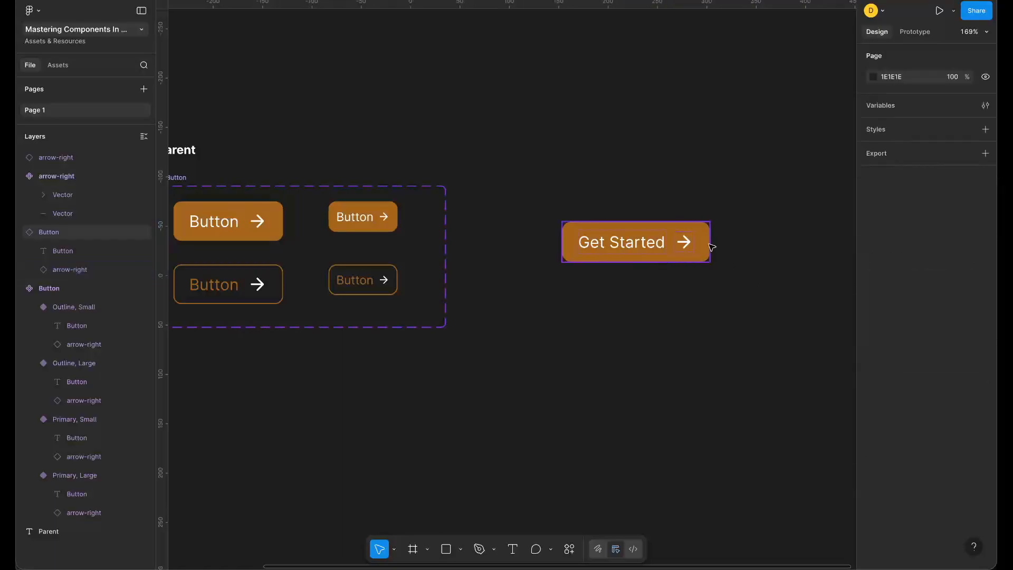
{"action": "left_click", "coordinate": [712, 247]}
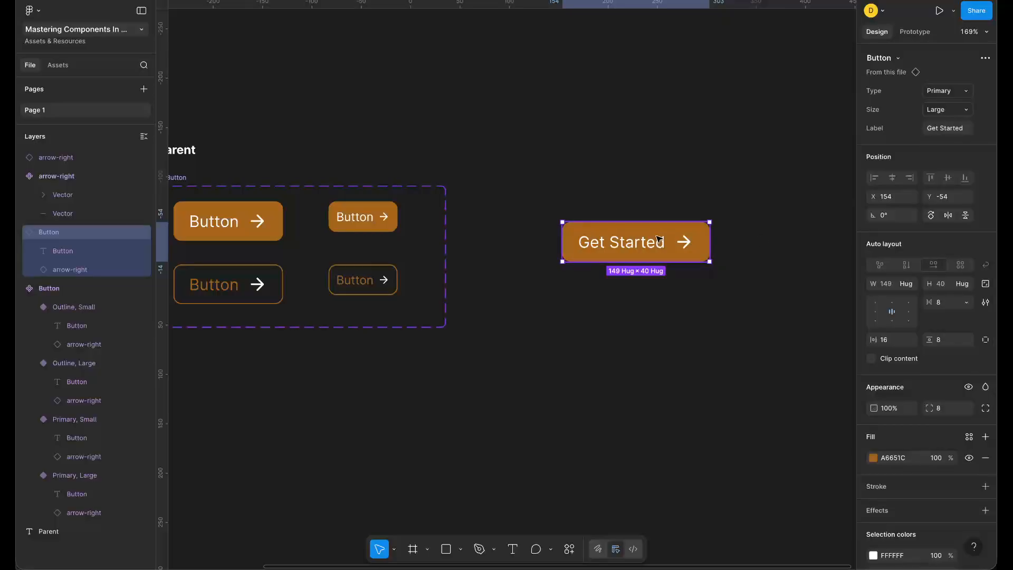
{"action": "scroll", "coordinate": [659, 239], "scroll_direction": "left", "scroll_amount": 2}
{"action": "scroll", "coordinate": [659, 239], "scroll_direction": "down", "scroll_amount": 1}
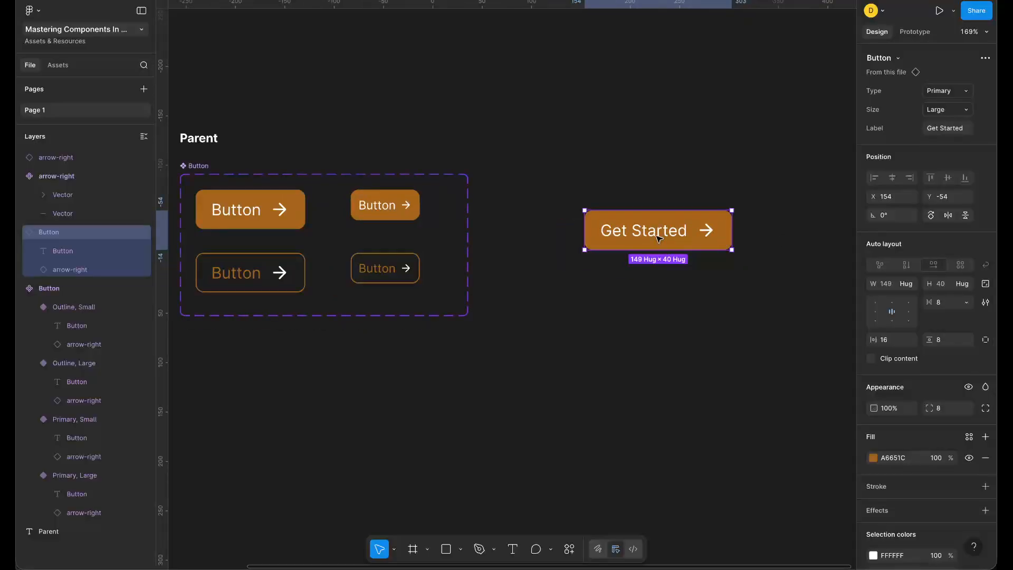
{"action": "scroll", "coordinate": [660, 239], "scroll_direction": "left", "scroll_amount": 6}
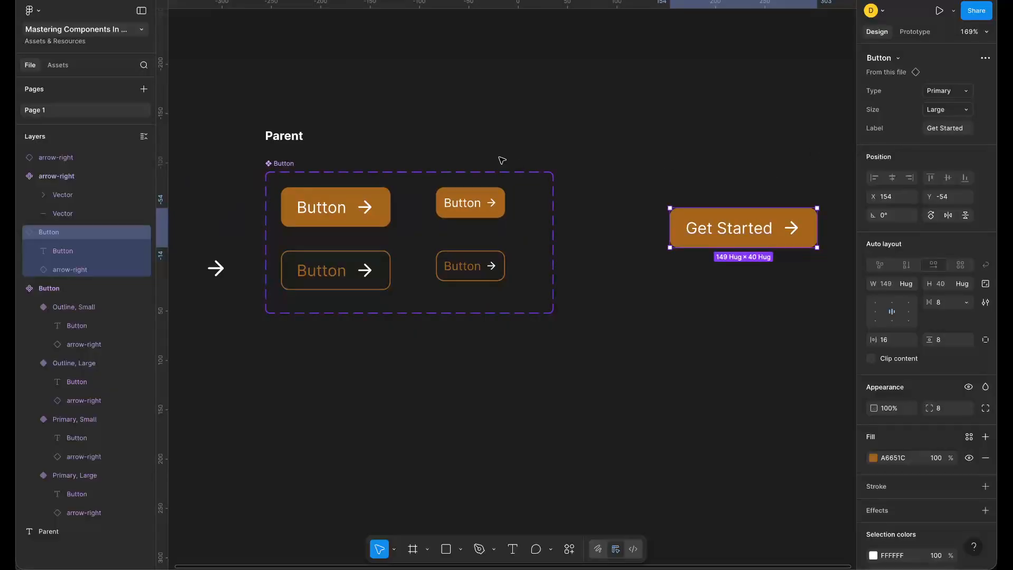
- Create a Boolean property named Trailing Icon with the value True on the Button component set
{"action": "left_click", "coordinate": [285, 165]}
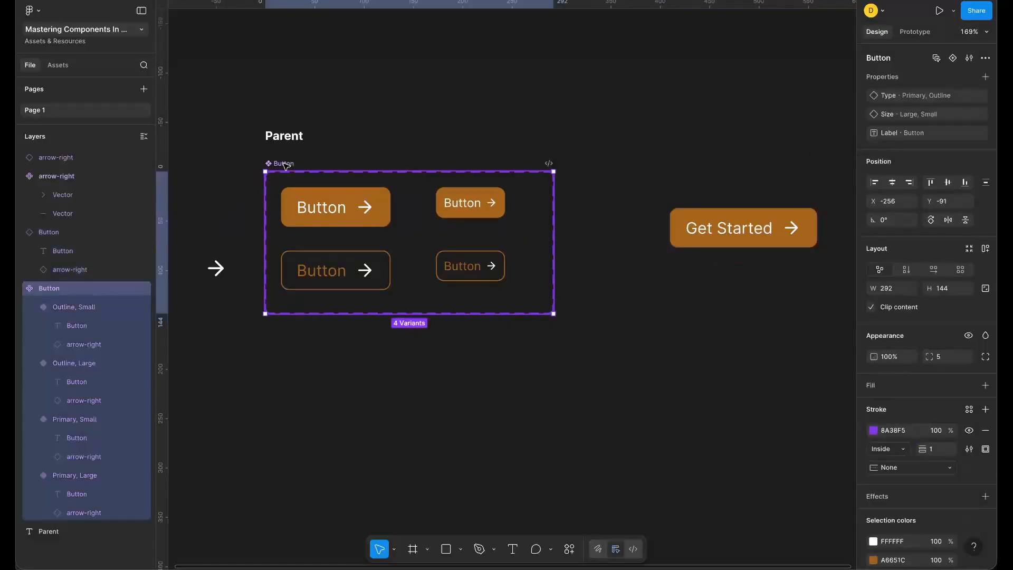
{"action": "left_click", "coordinate": [985, 77]}
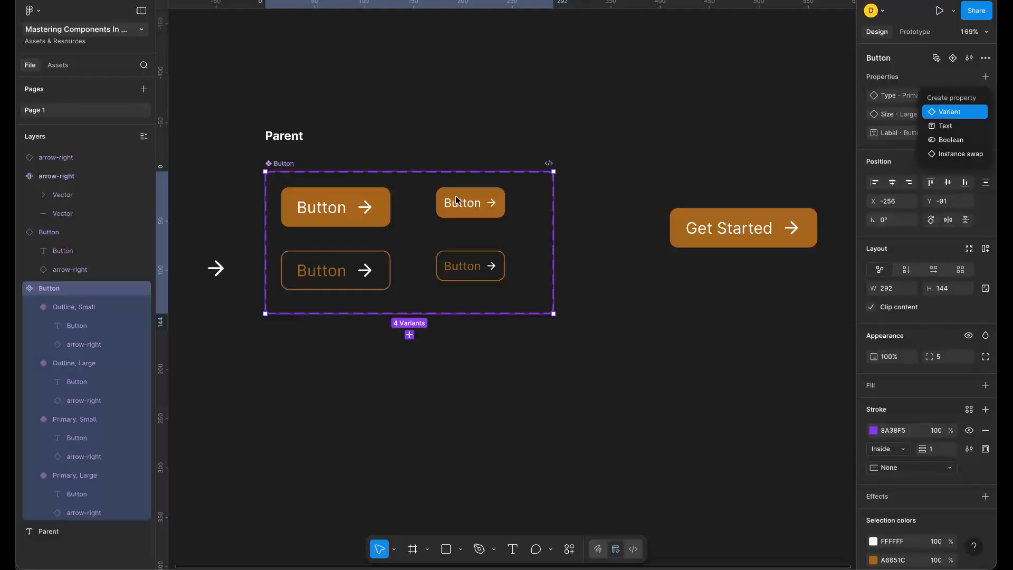
{"action": "left_click", "coordinate": [501, 140]}
{"action": "scroll", "coordinate": [519, 144], "scroll_direction": "left", "scroll_amount": 1}
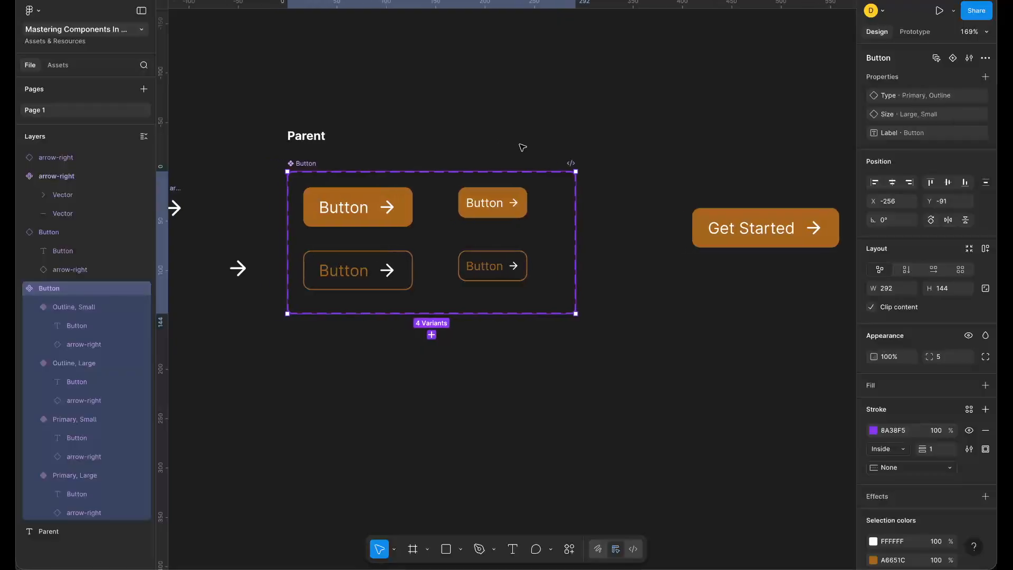
{"action": "scroll", "coordinate": [523, 147], "scroll_direction": "down", "scroll_amount": 1}
{"action": "scroll", "coordinate": [522, 147], "scroll_direction": "left", "scroll_amount": 1}
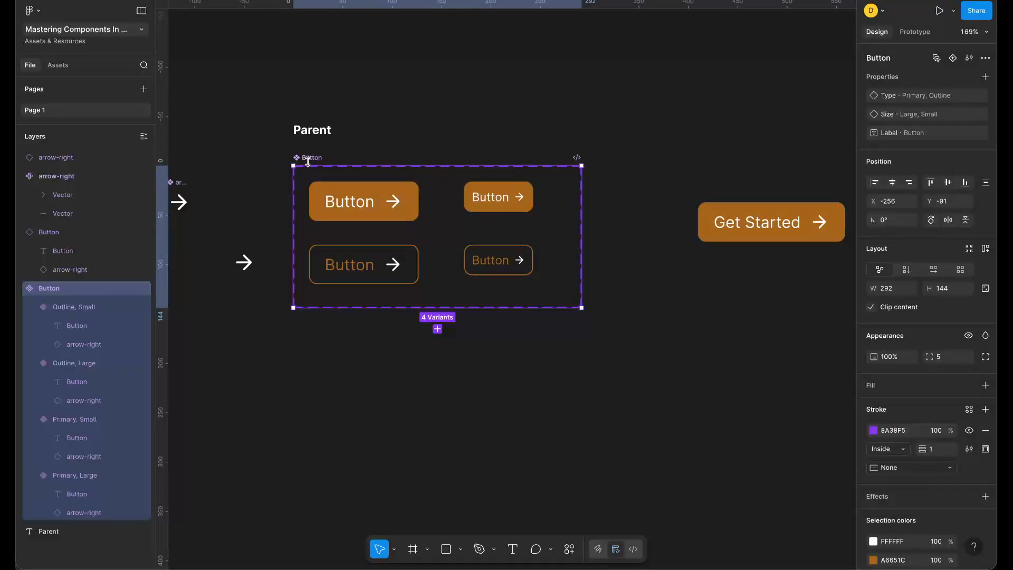
{"action": "left_click", "coordinate": [985, 76]}
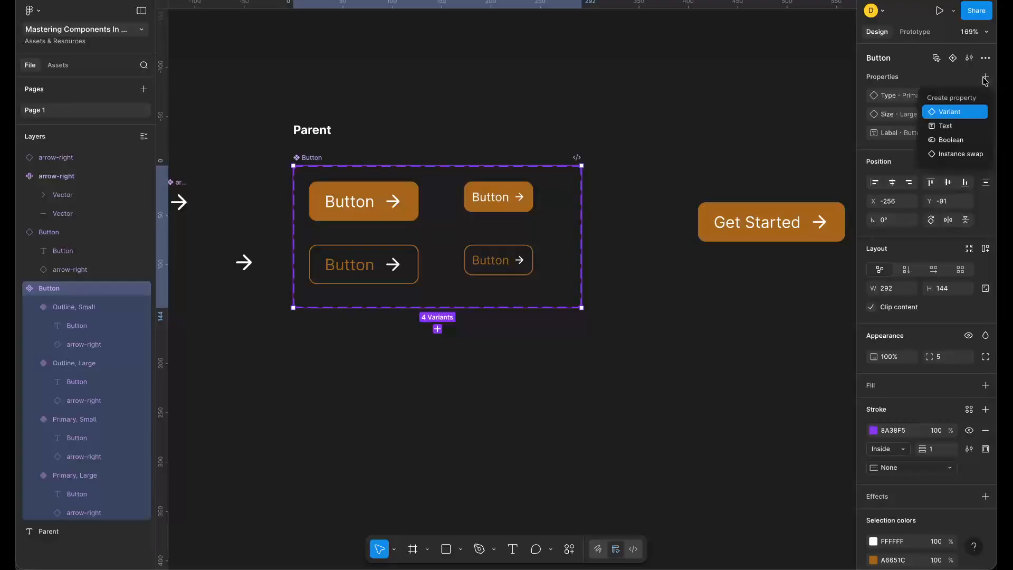
{"action": "left_click", "coordinate": [958, 140]}
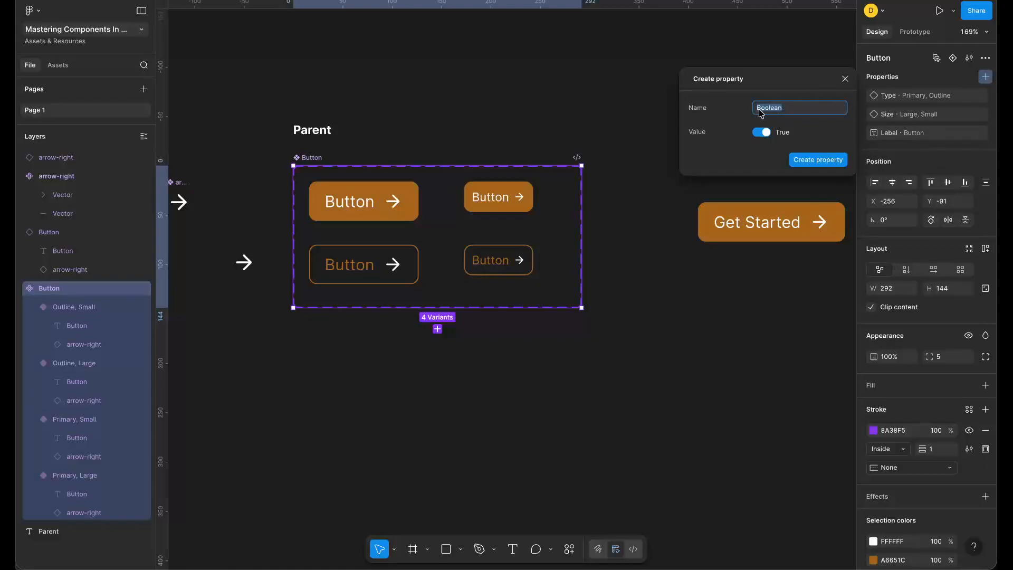
{"action": "key", "text": "BackSpace"}
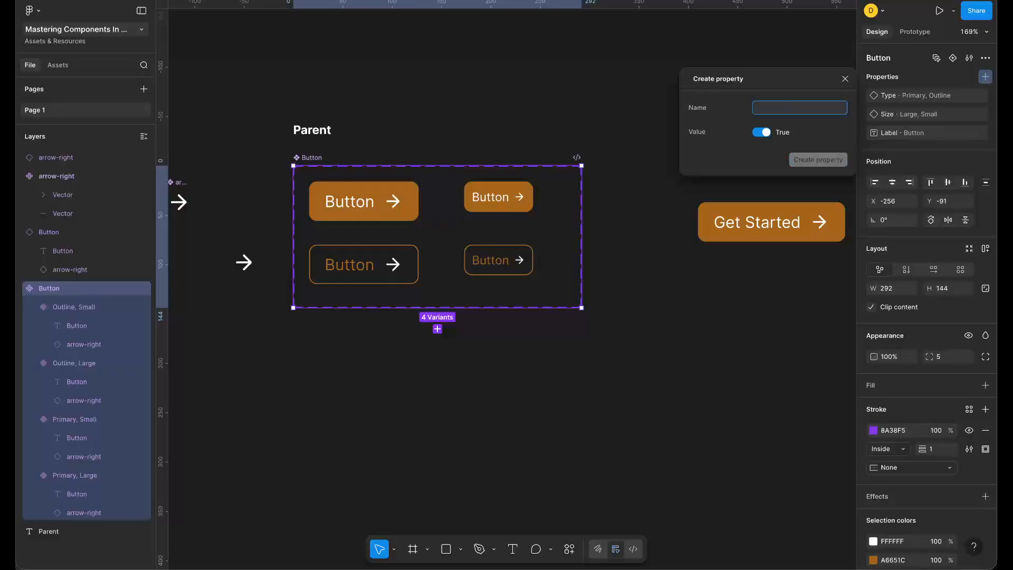
{"action": "type", "text": "Trailing Icon"}
{"action": "left_click", "coordinate": [827, 160]}
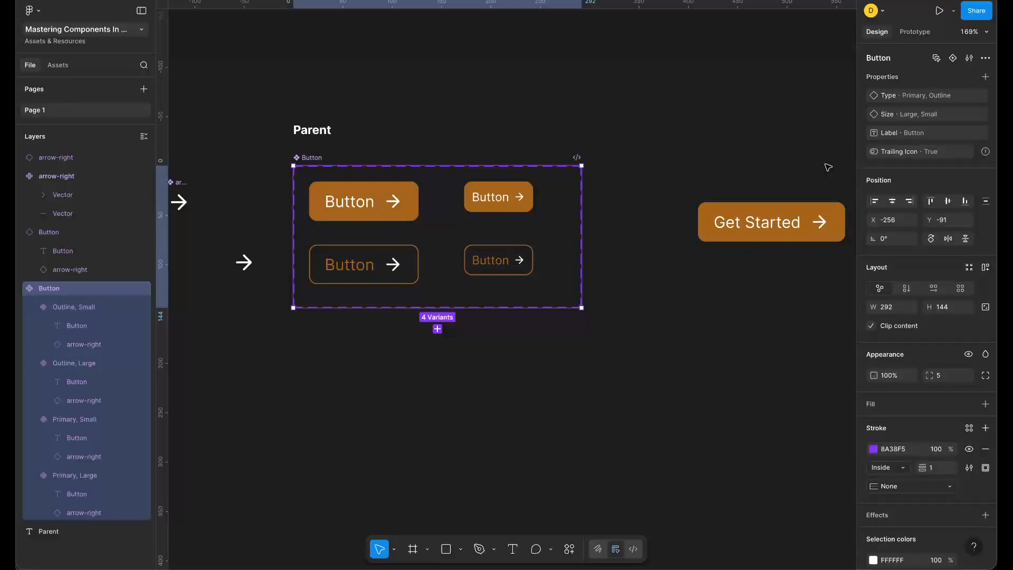
- Apply the Trailing Icon property to the visibility of the arrow icons in all four Button variants
{"action": "mouse_move", "coordinate": [987, 152]}
{"action": "scroll", "coordinate": [432, 216], "scroll_direction": "left", "scroll_amount": 2}
{"action": "scroll", "coordinate": [431, 219], "scroll_direction": "up", "scroll_amount": 3}
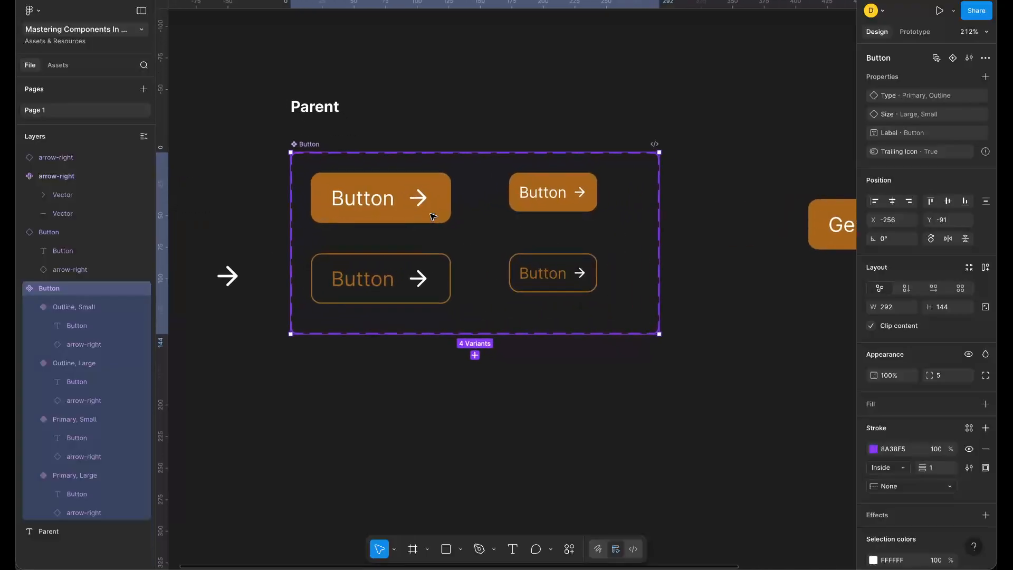
{"action": "left_click", "coordinate": [416, 202]}
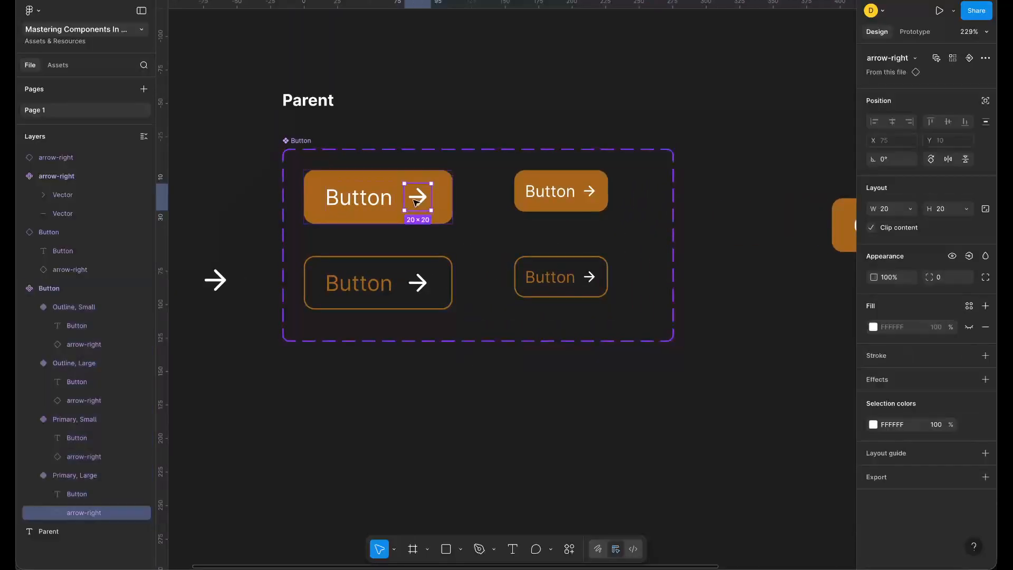
{"action": "left_click", "coordinate": [418, 283], "text": "shift"}
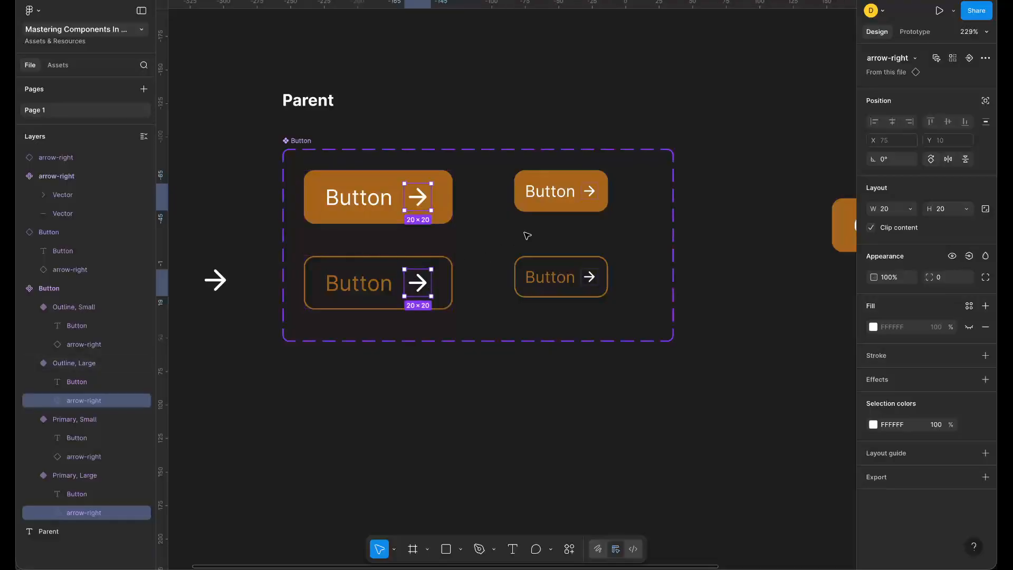
{"action": "left_click", "coordinate": [589, 191], "text": "shift"}
{"action": "left_click", "coordinate": [587, 280], "text": "shift"}
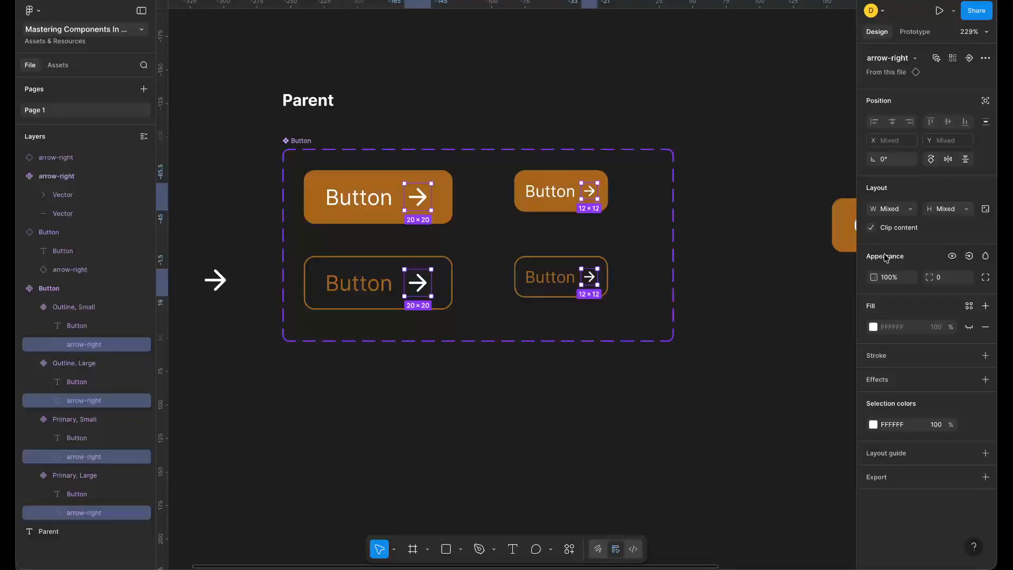
{"action": "left_click", "coordinate": [954, 257]}
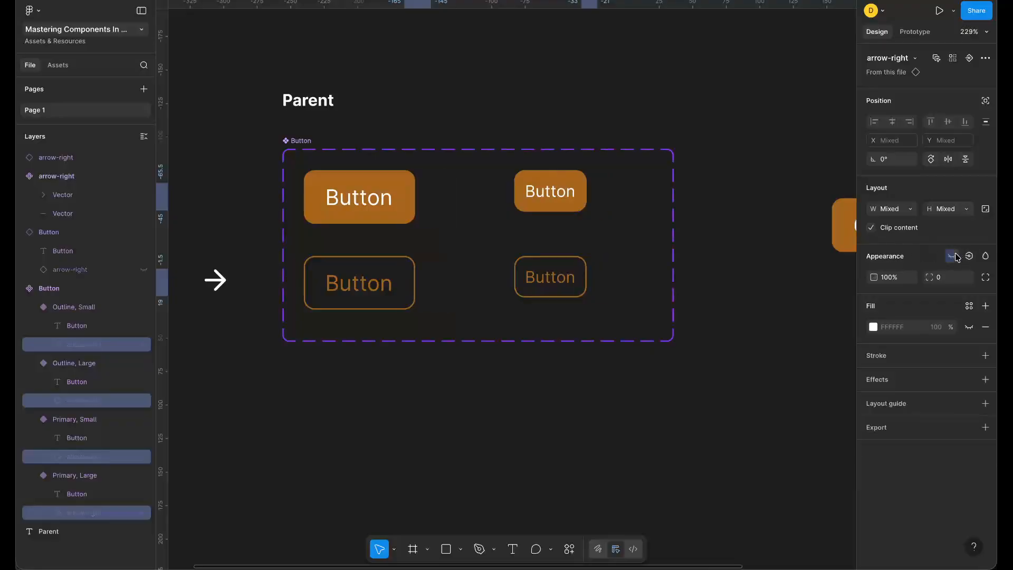
{"action": "left_click", "coordinate": [954, 256]}
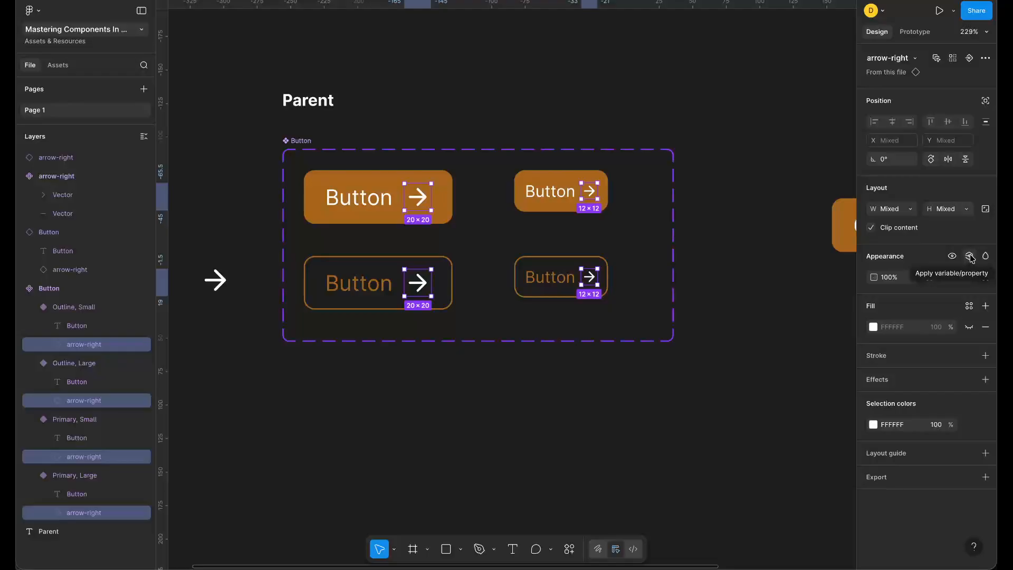
{"action": "left_click", "coordinate": [972, 258]}
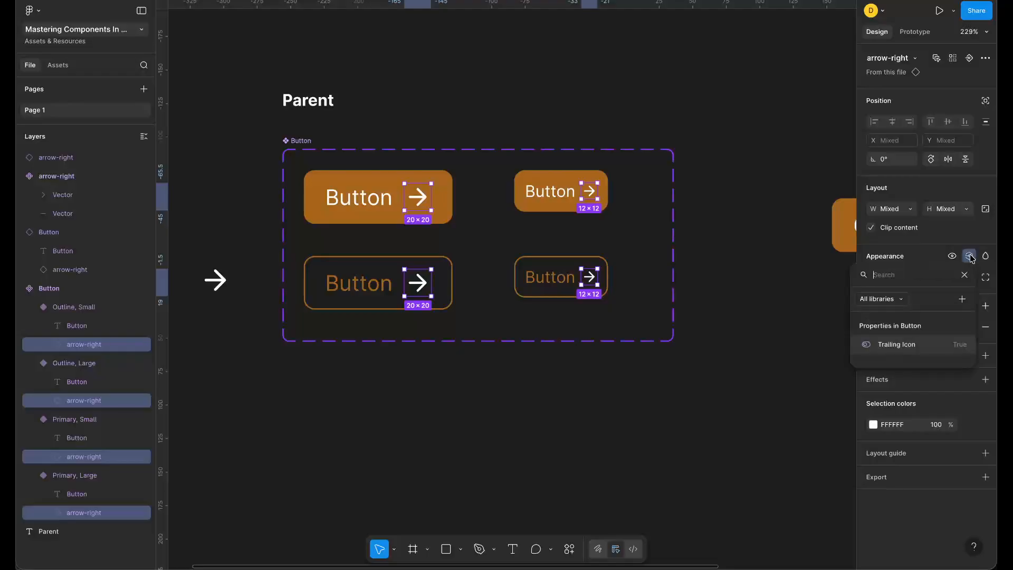
{"action": "left_click", "coordinate": [907, 345]}
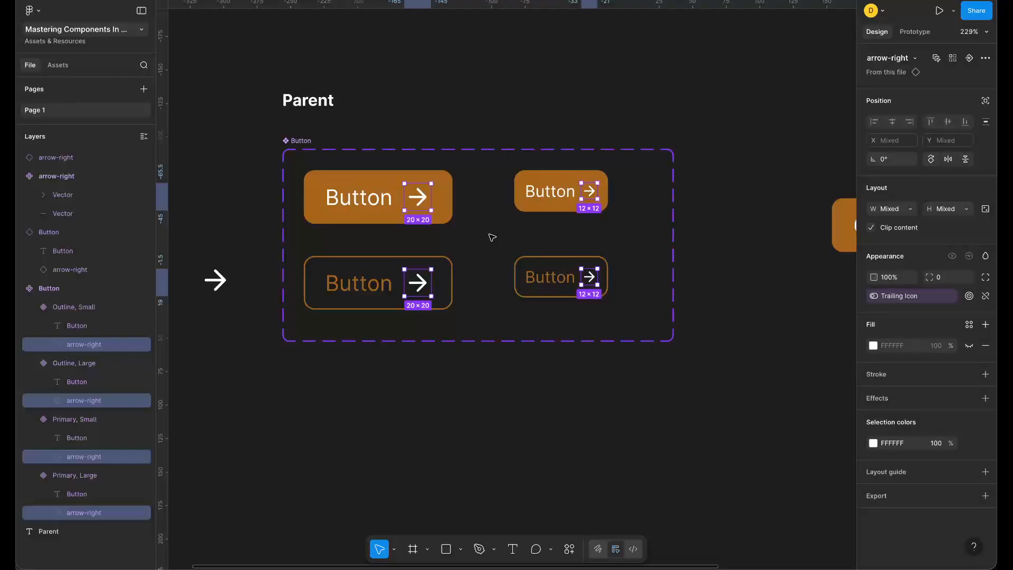
- Test the Trailing Icon property on the Get Started button instance by switching it off and on again
{"action": "scroll", "coordinate": [550, 226], "scroll_direction": "right", "scroll_amount": 10}
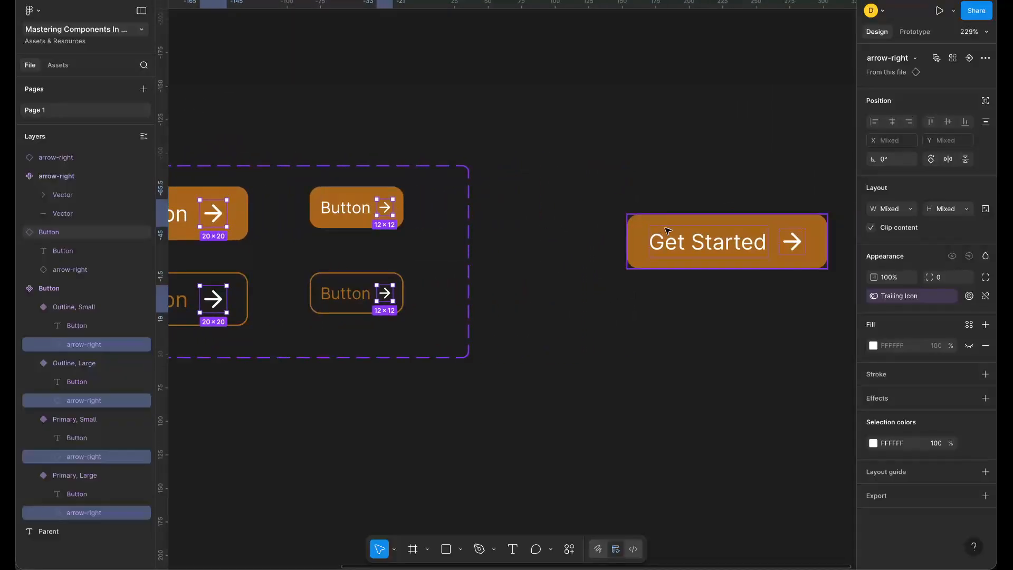
{"action": "left_click", "coordinate": [668, 231]}
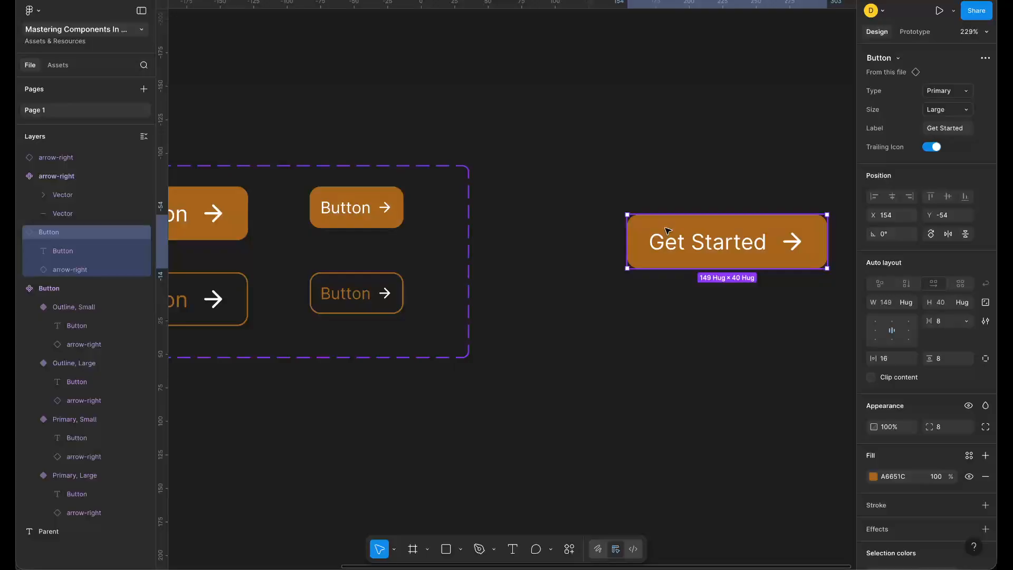
{"action": "scroll", "coordinate": [781, 200], "scroll_direction": "right", "scroll_amount": 2}
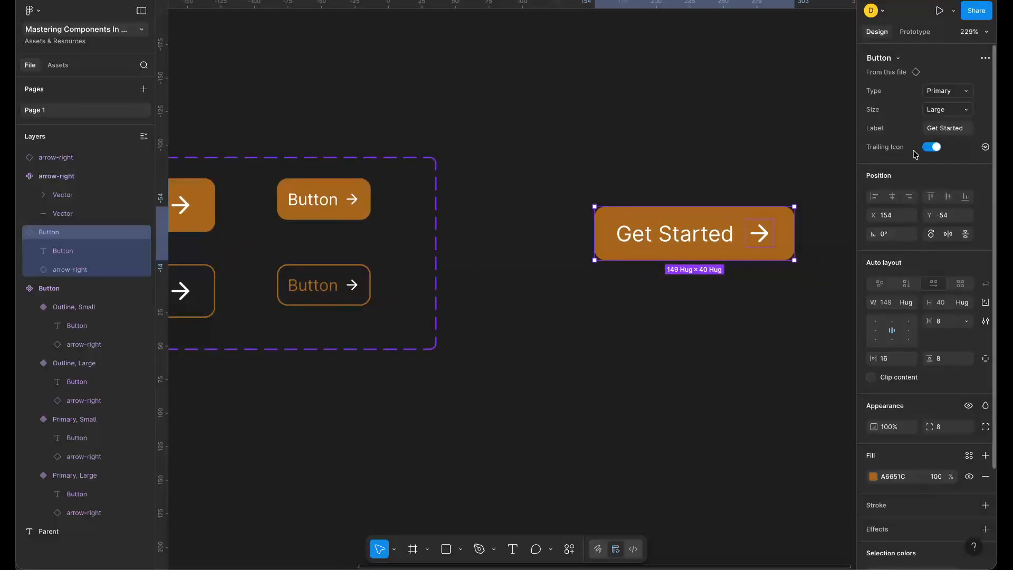
{"action": "left_click", "coordinate": [931, 148]}
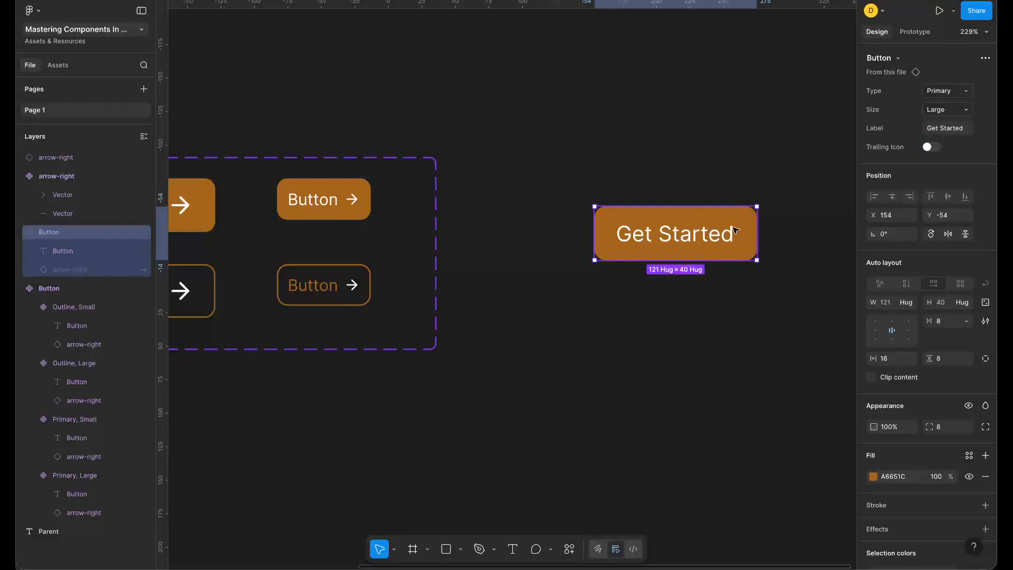
{"action": "left_click", "coordinate": [928, 150]}
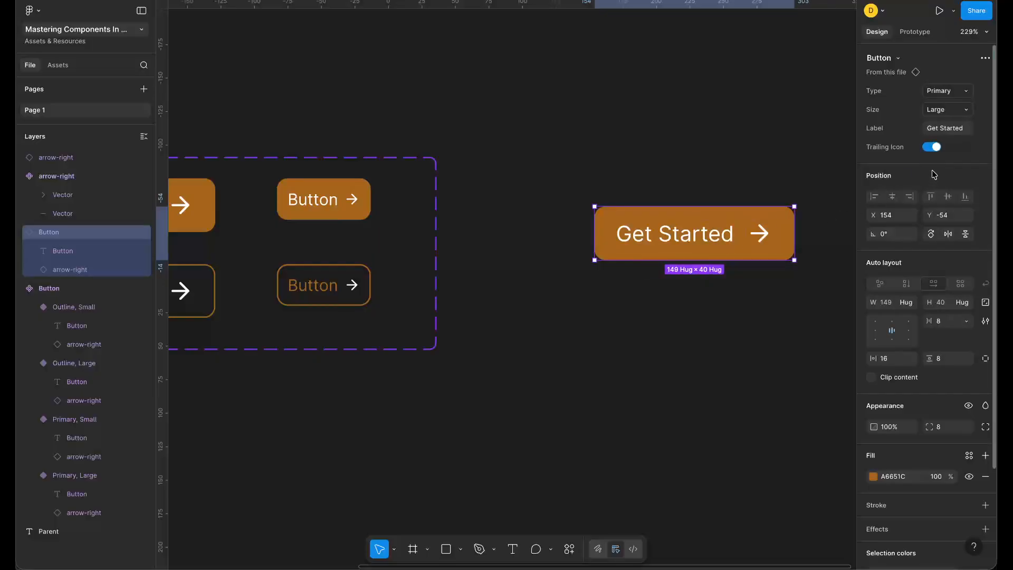
- Insert the arrow-left icon from the Feather Icons plugin onto the canvas
{"action": "scroll", "coordinate": [737, 181], "scroll_direction": "left", "scroll_amount": 3}
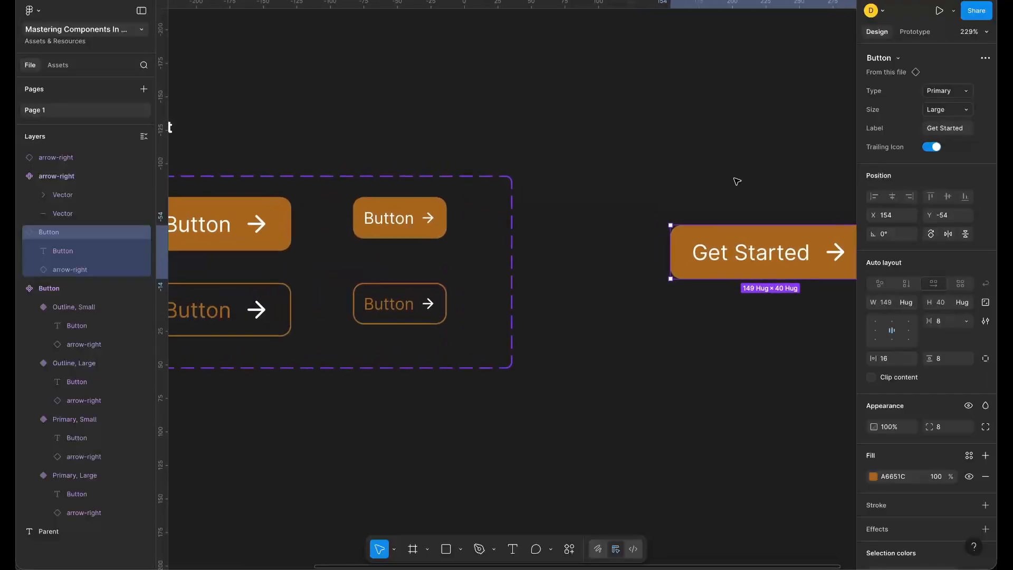
{"action": "scroll", "coordinate": [738, 181], "scroll_direction": "left", "scroll_amount": 3}
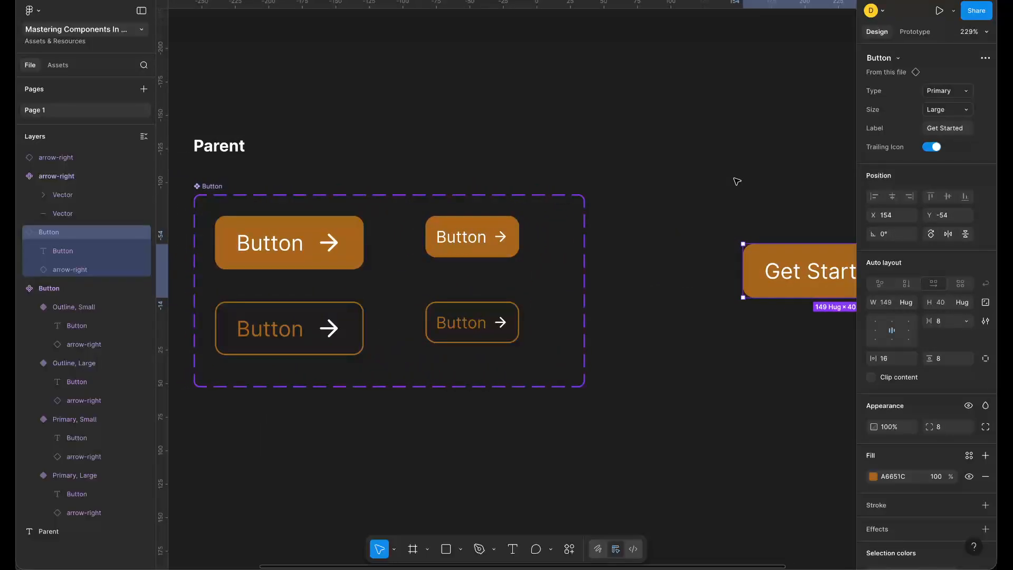
{"action": "scroll", "coordinate": [543, 220], "scroll_direction": "left", "scroll_amount": 10}
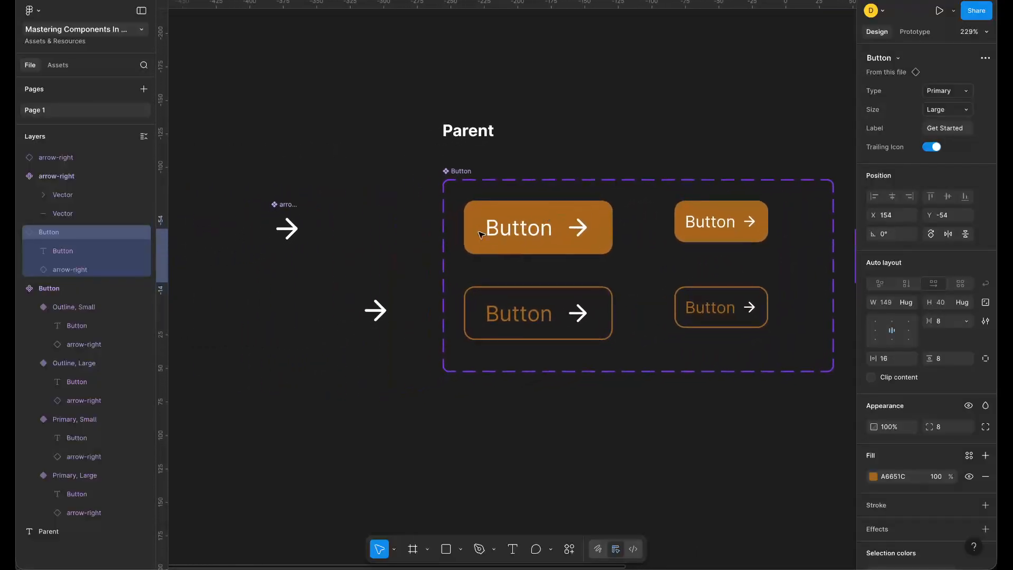
{"action": "scroll", "coordinate": [481, 234], "scroll_direction": "down", "scroll_amount": 2}
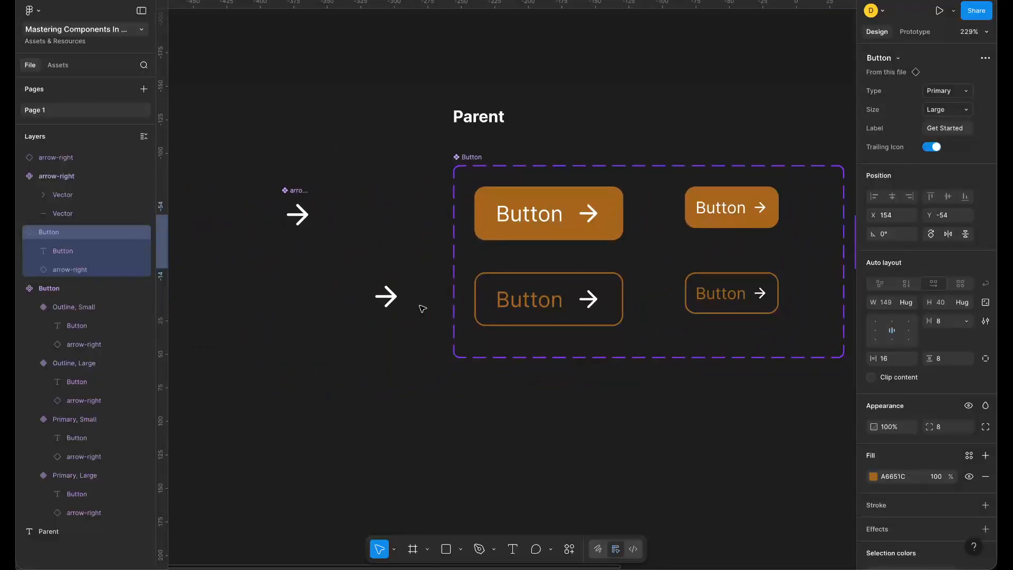
{"action": "key", "text": "alt+super+p"}
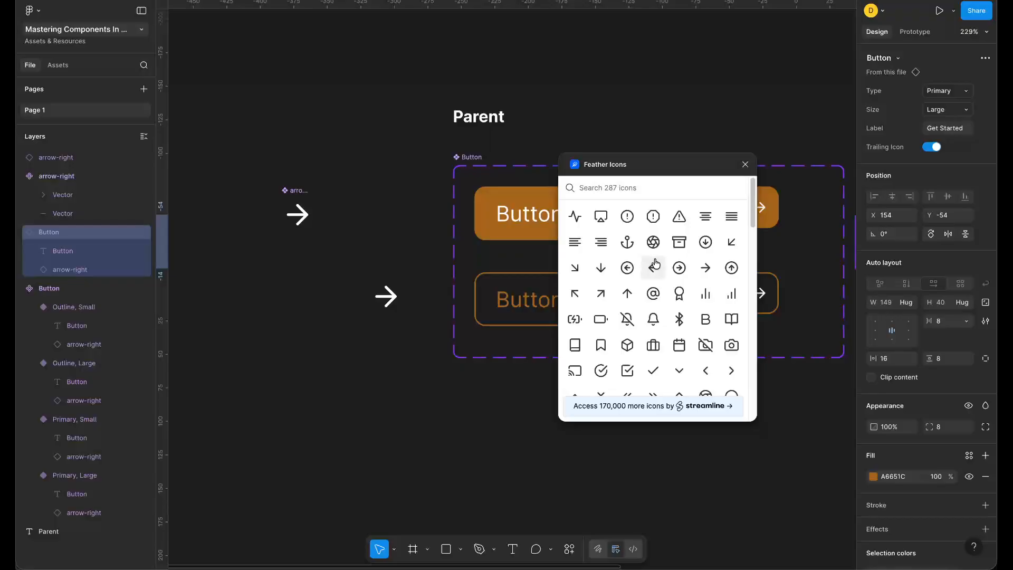
{"action": "left_click", "coordinate": [655, 266]}
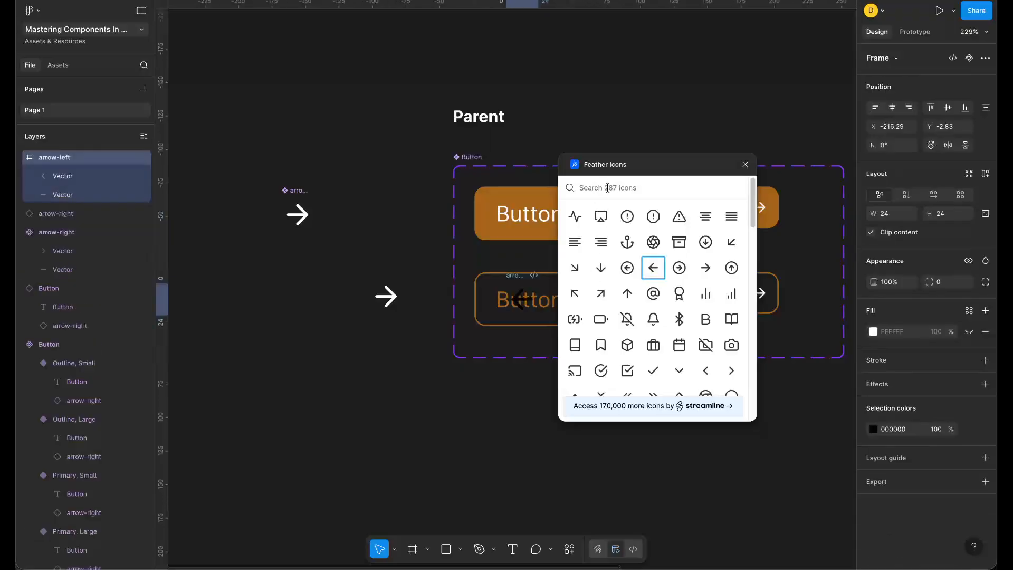
- Move the arrow-left icon beneath the arrow-right component, outside the Button set, and convert it into a component
{"action": "left_click", "coordinate": [745, 164]}
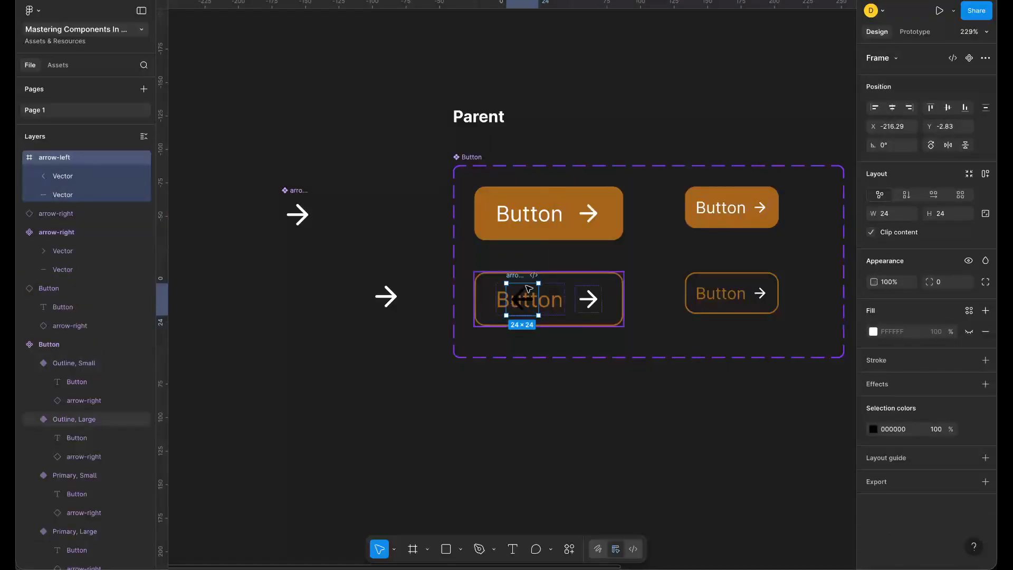
{"action": "left_click_drag", "start_coordinate": [527, 276], "coordinate": [302, 277]}
{"action": "left_click", "coordinate": [384, 467]}
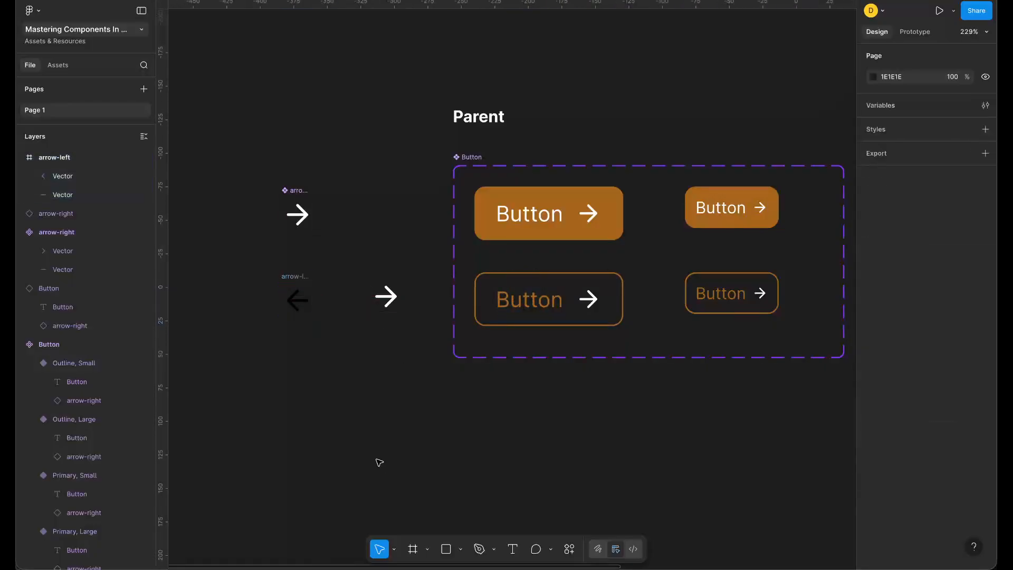
{"action": "left_click", "coordinate": [294, 278]}
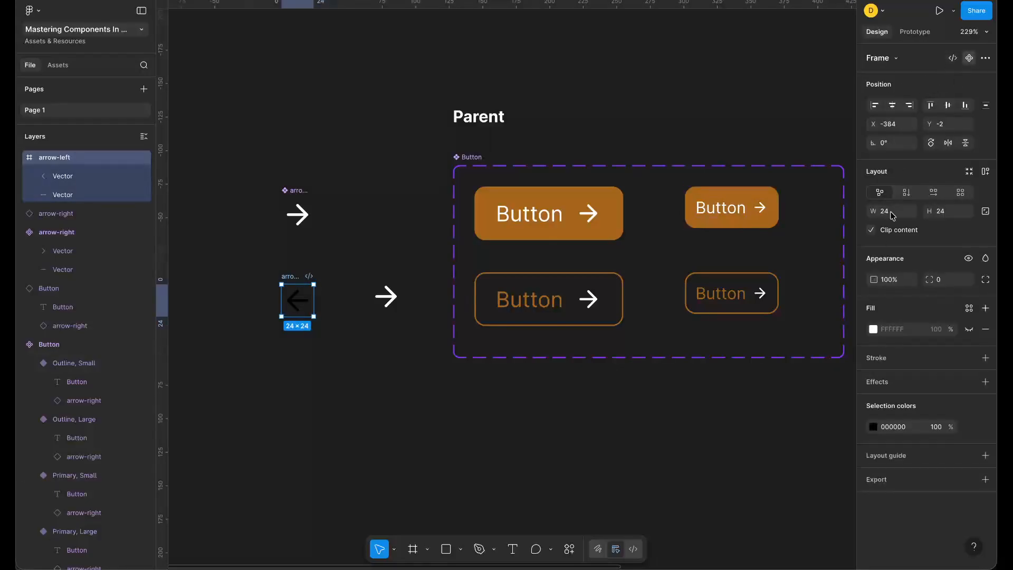
{"action": "key", "text": "ctrl+alt+k"}
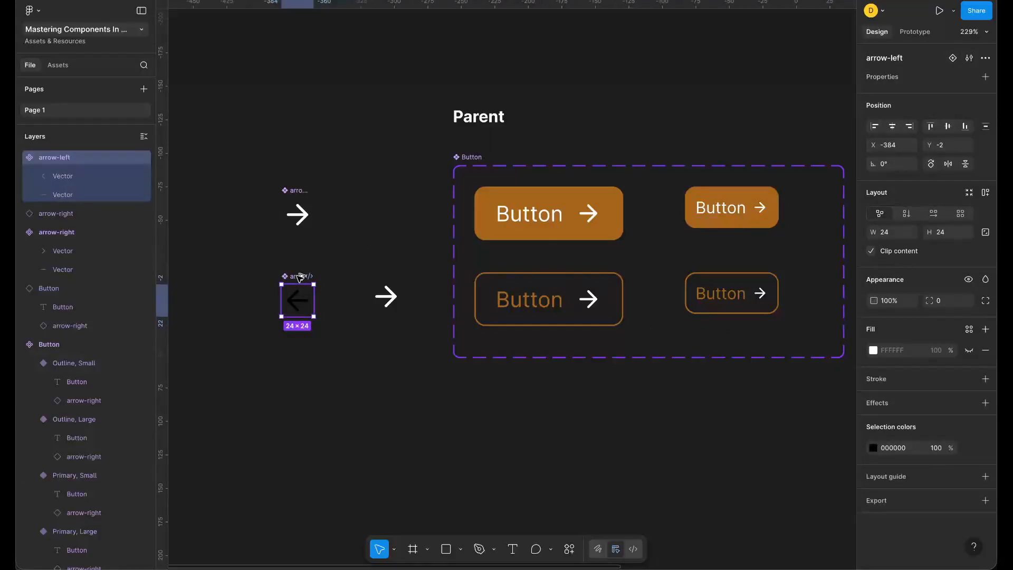
- Set the arrow-left component's color to FFFFFF and copy the component
{"action": "left_click", "coordinate": [892, 450]}
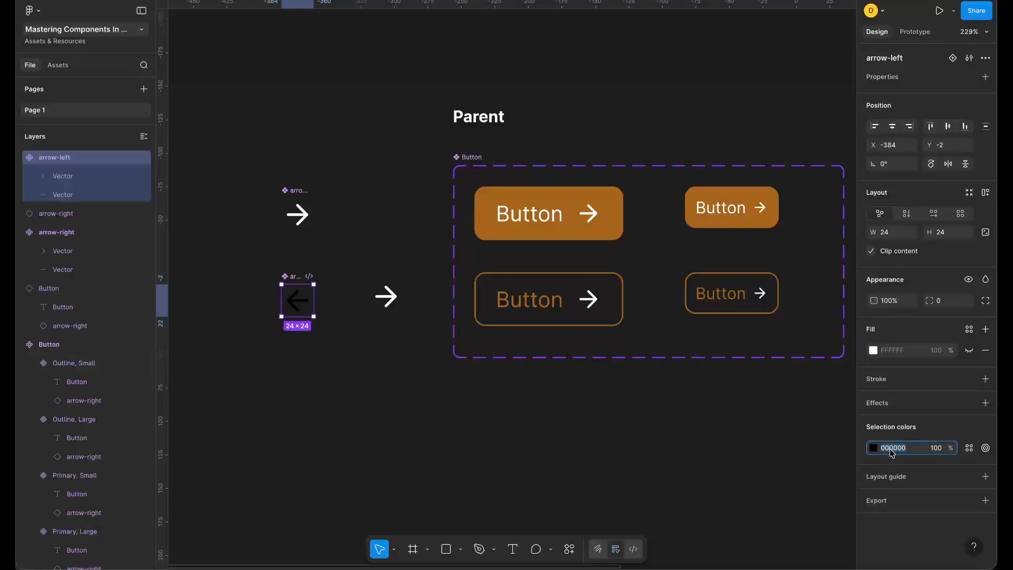
{"action": "type", "text": "FFFFFF"}
{"action": "key", "text": "Return"}
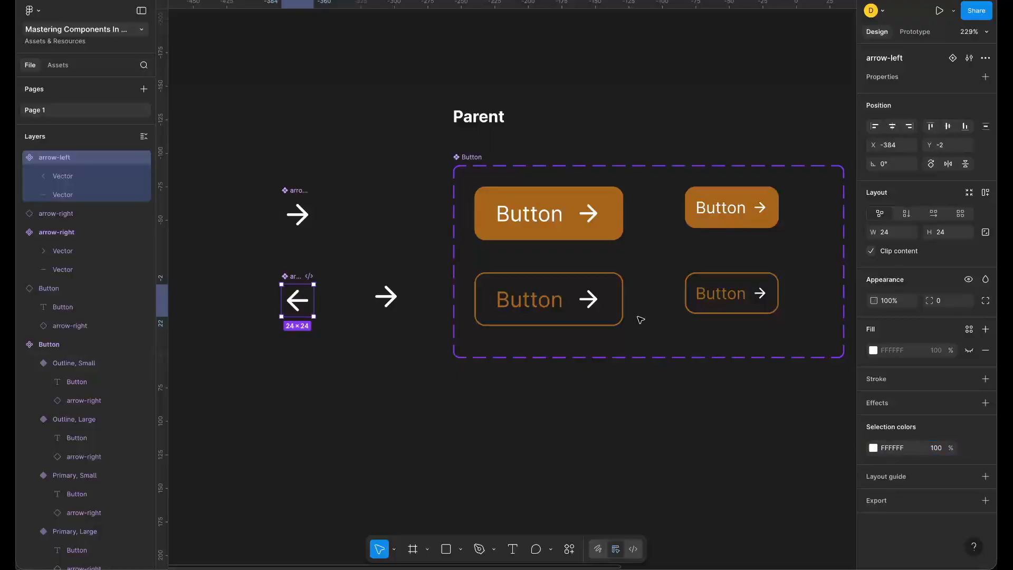
{"action": "left_click", "coordinate": [369, 403]}
{"action": "left_click", "coordinate": [299, 280]}
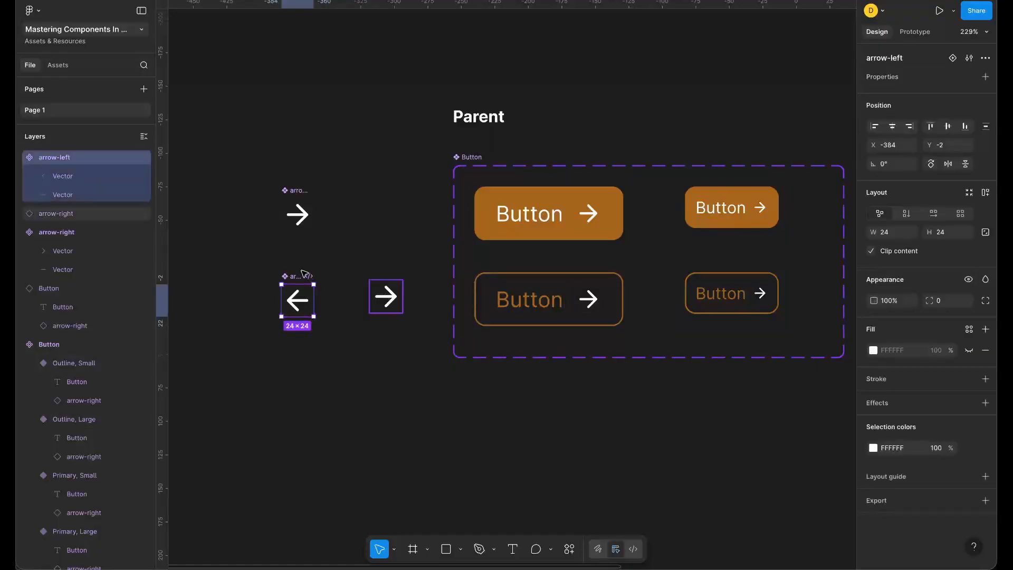
{"action": "left_click", "coordinate": [558, 197]}
{"action": "scroll", "coordinate": [558, 197], "scroll_direction": "right", "scroll_amount": 3}
{"action": "left_click", "coordinate": [659, 213], "text": "shift"}
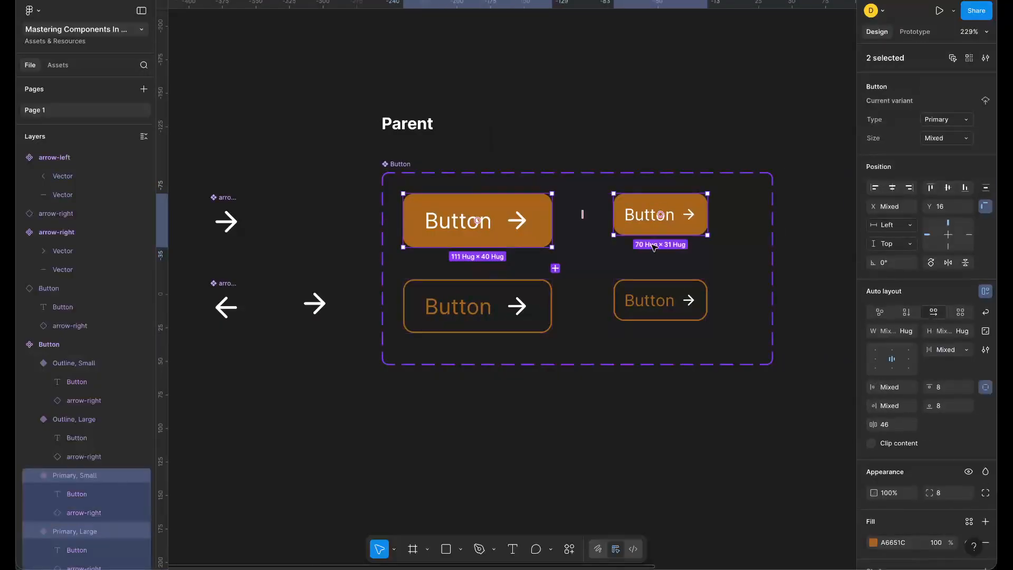
{"action": "left_click", "coordinate": [644, 306], "text": "shift"}
{"action": "left_click", "coordinate": [503, 316], "text": "shift"}
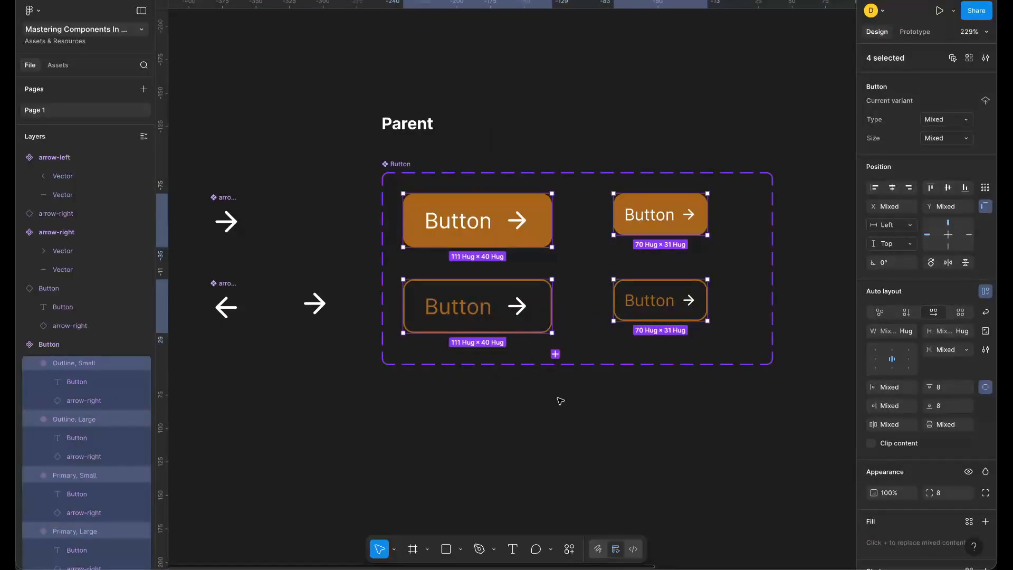
{"action": "left_click", "coordinate": [527, 449]}
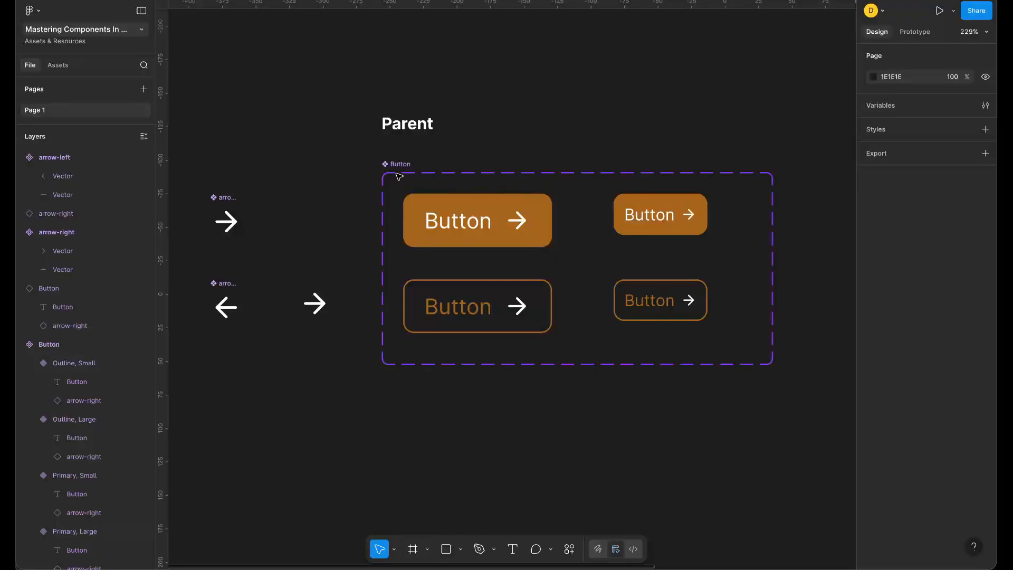
- Paste an arrow-left instance into all four Button variants and move it in front of the label
{"action": "left_click", "coordinate": [400, 169]}
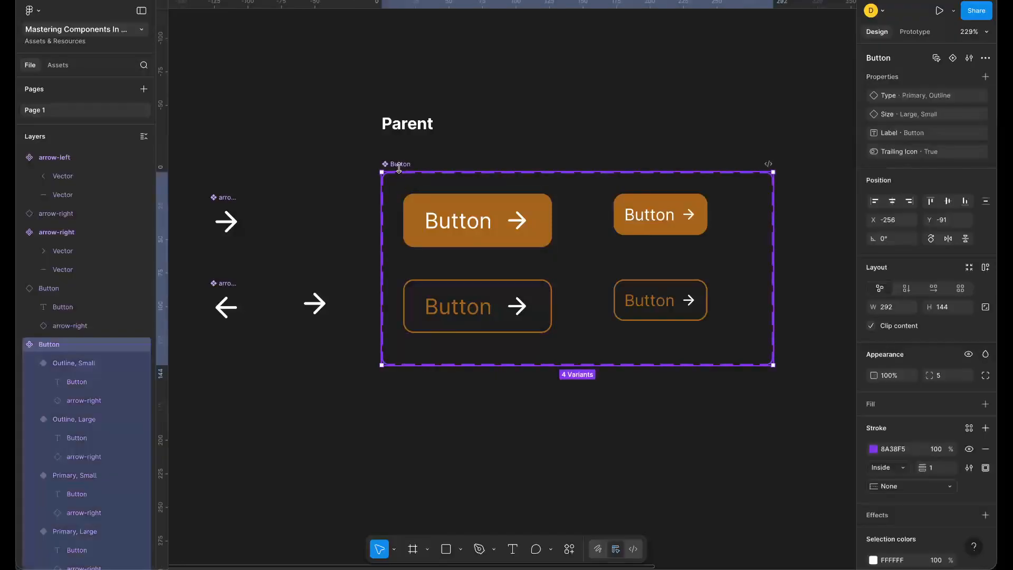
{"action": "key", "text": "Return"}
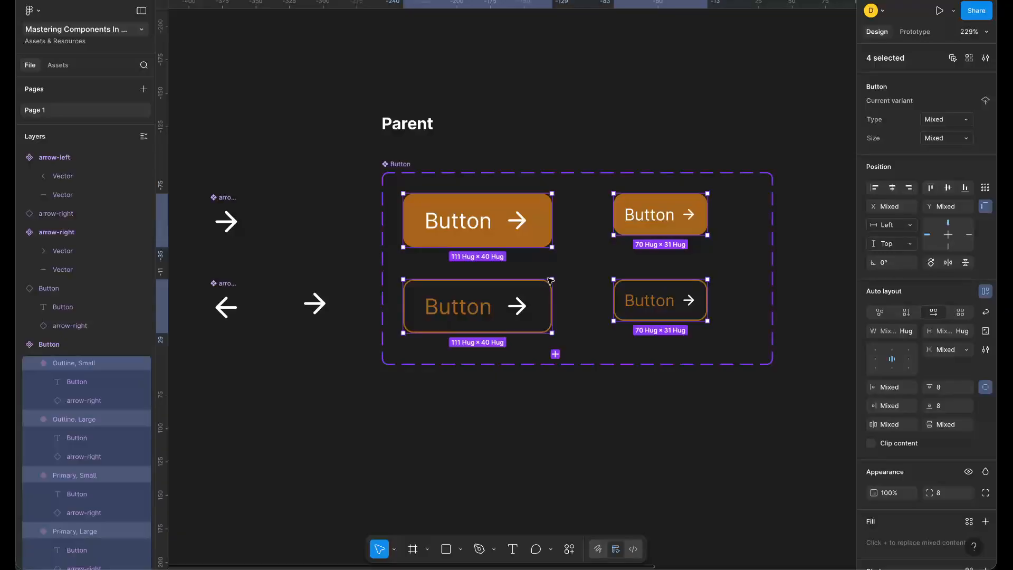
{"action": "key", "text": "ctrl+v"}
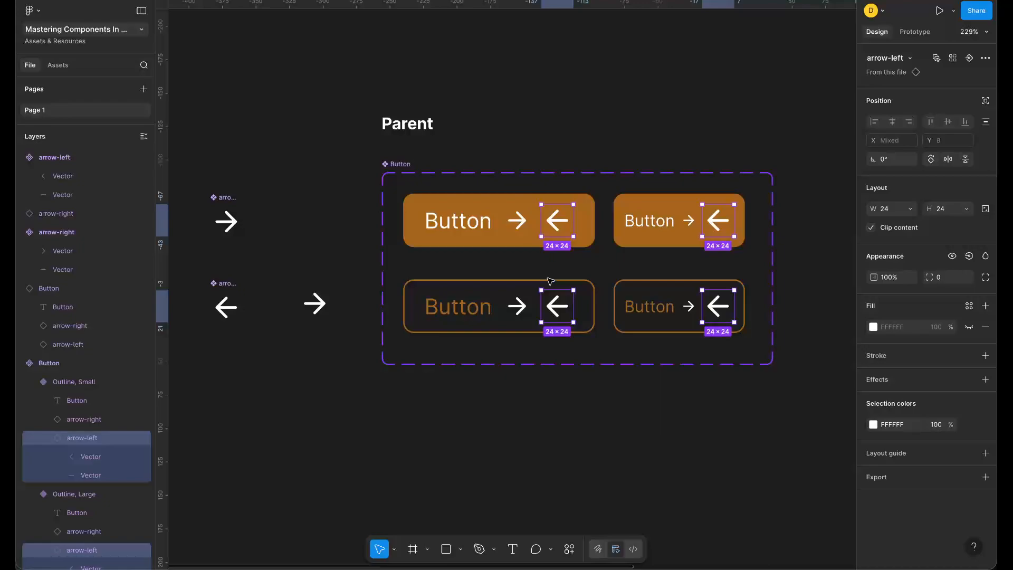
{"action": "key", "text": "Left"}
{"action": "key", "text": "Left"}
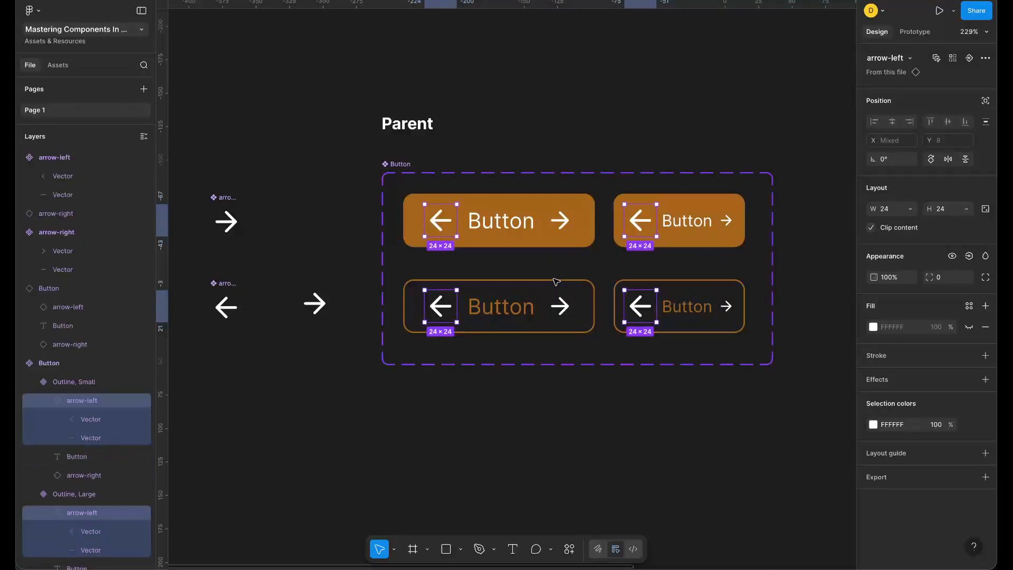
- Scale the arrow-left icons in all four Button variants to 20 × 20, checking against the large variant's arrow-right icon
{"action": "key", "text": "k"}
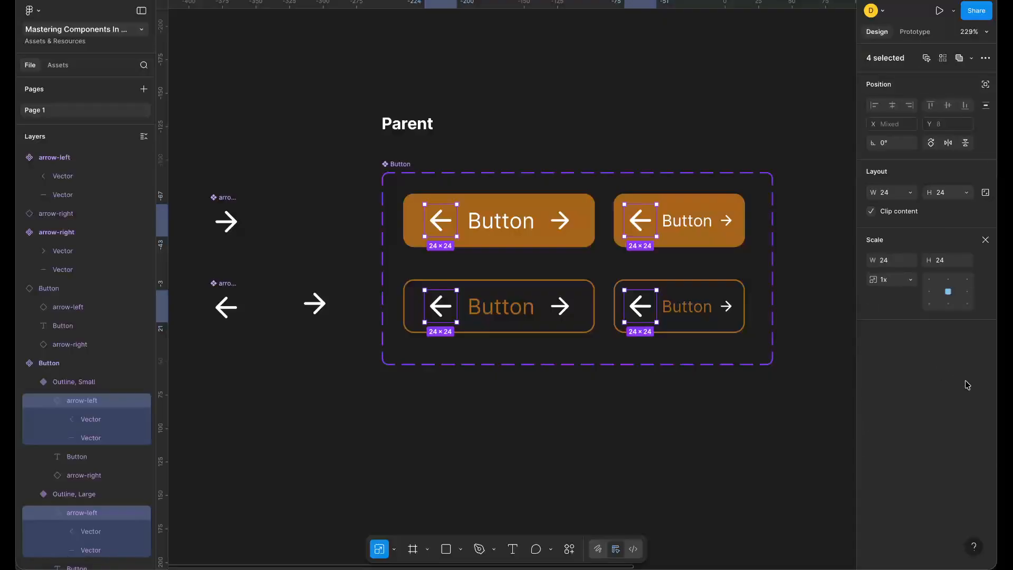
{"action": "left_click", "coordinate": [948, 260]}
{"action": "type", "text": "2"}
{"action": "key", "text": "Return"}
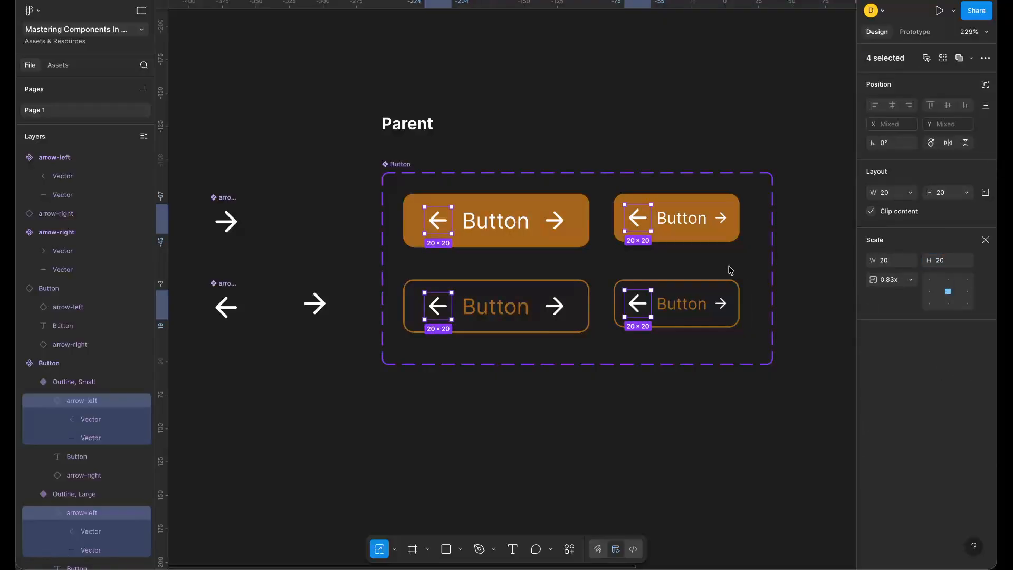
{"action": "left_click", "coordinate": [557, 223]}
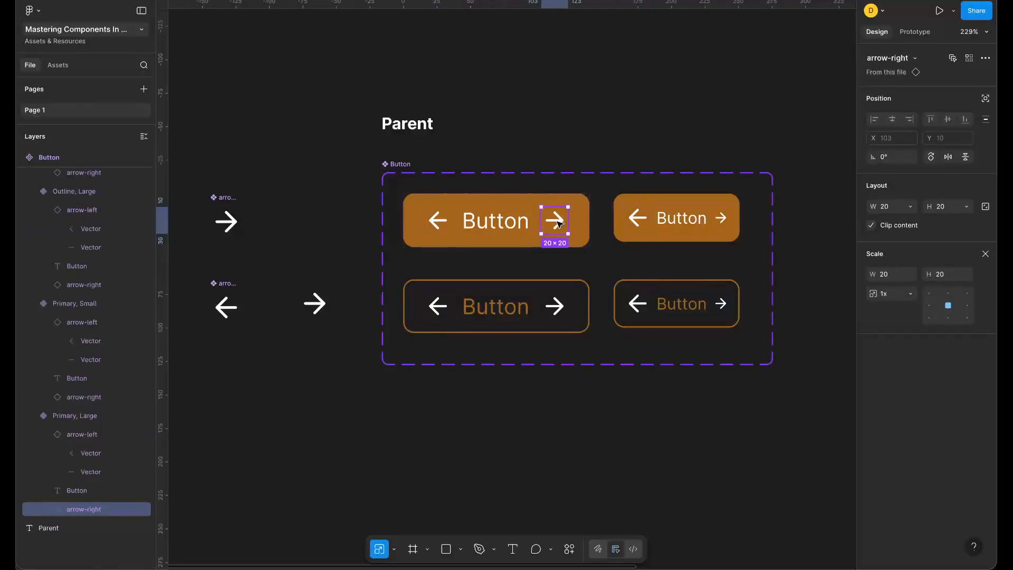
{"action": "left_click", "coordinate": [439, 225]}
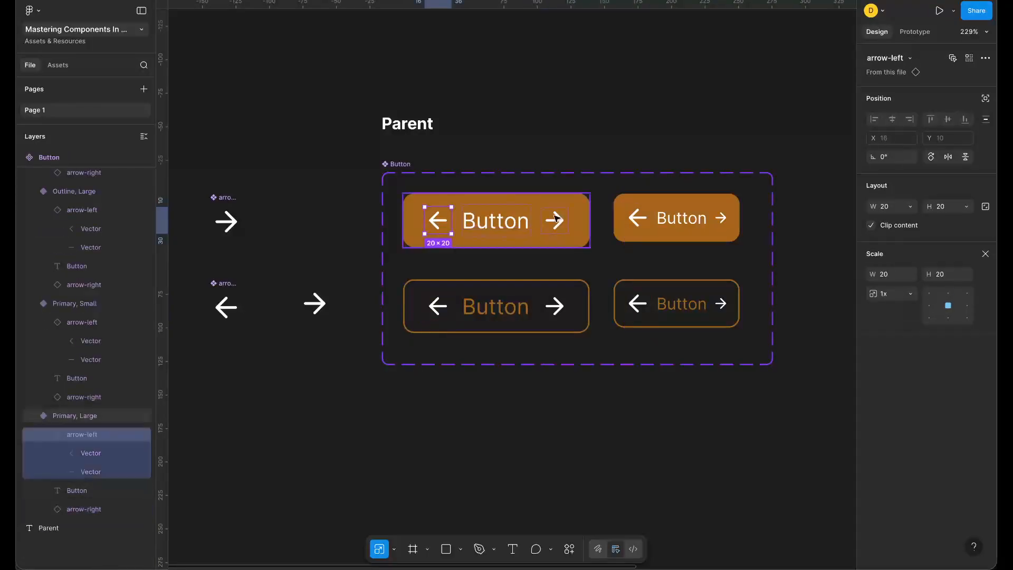
- Scale the arrow-left icons in the two small Button variants to a width of 14
{"action": "left_click", "coordinate": [641, 225]}
{"action": "left_click", "coordinate": [637, 302], "text": "shift"}
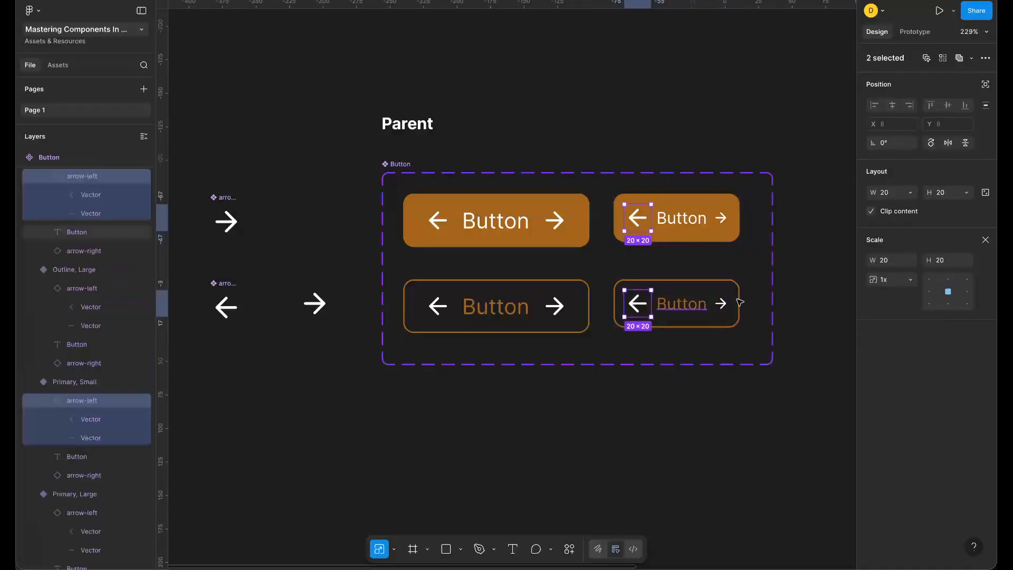
{"action": "left_click", "coordinate": [898, 261]}
{"action": "type", "text": "14"}
{"action": "key", "text": "Return"}
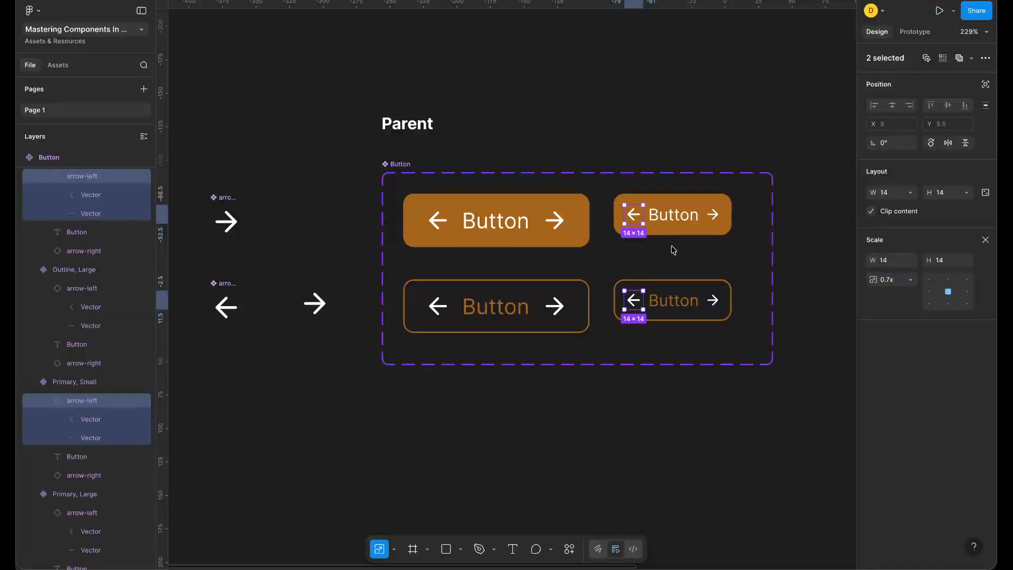
- Check the small variant's arrow-right size and scale the arrow-left icons in both small variants to a width of 12
{"action": "left_click", "coordinate": [719, 215]}
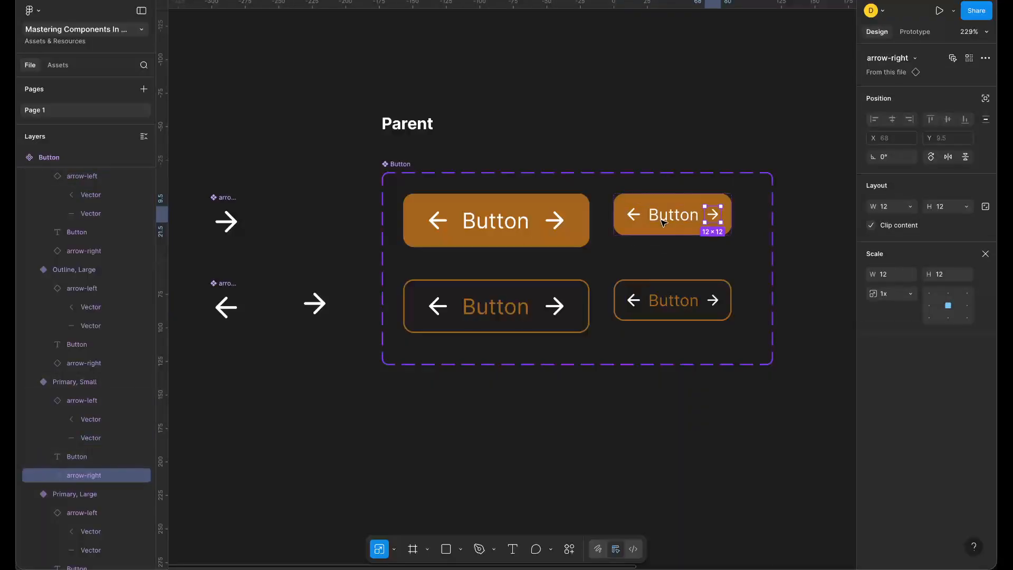
{"action": "left_click", "coordinate": [634, 215]}
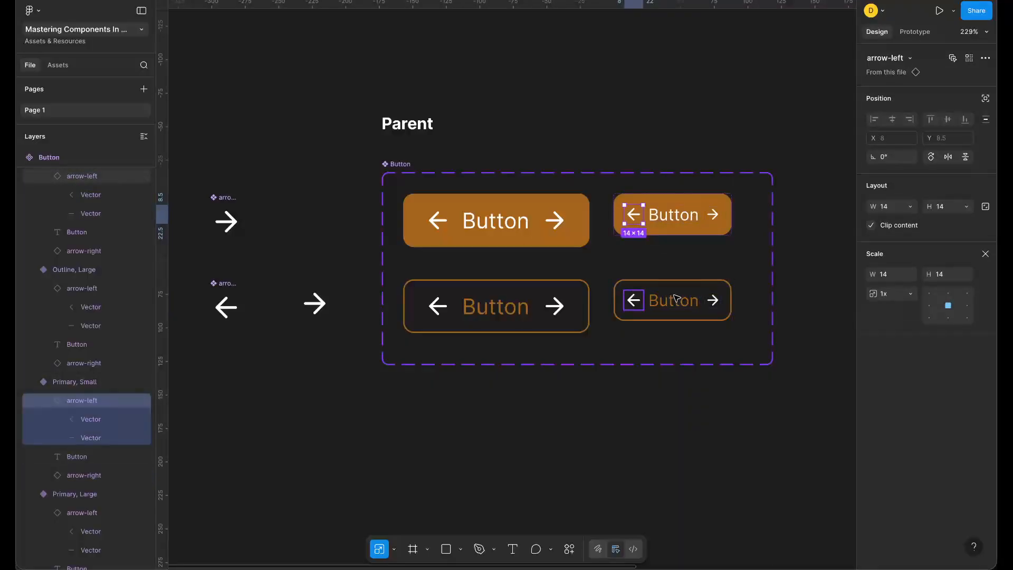
{"action": "left_click", "coordinate": [634, 301], "text": "shift"}
{"action": "left_click", "coordinate": [888, 260]}
{"action": "type", "text": "12"}
{"action": "key", "text": "Return"}
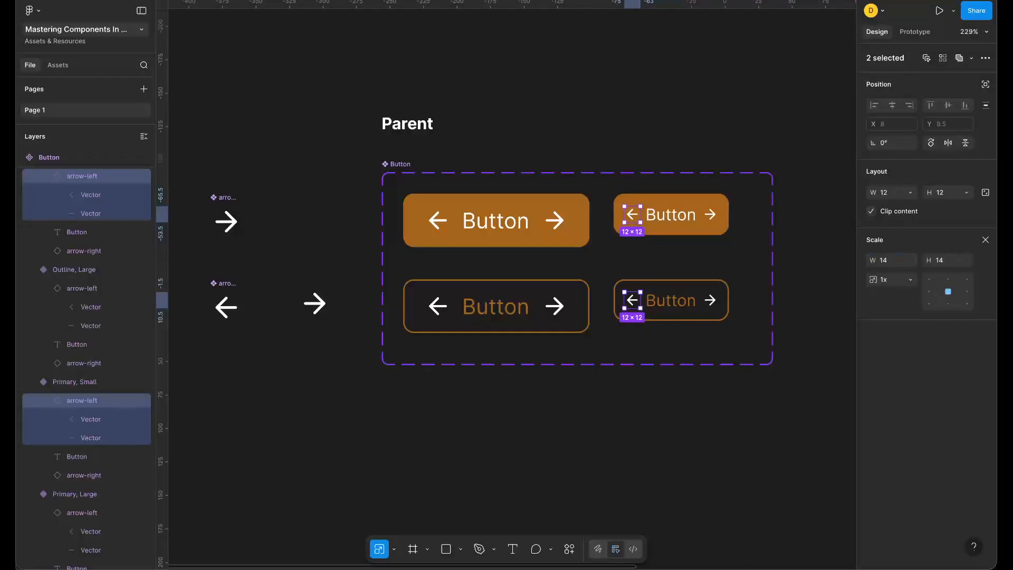
- Create a Boolean property named Leading Icon with the value True on the Button component set
{"action": "scroll", "coordinate": [701, 184], "scroll_direction": "right", "scroll_amount": 2}
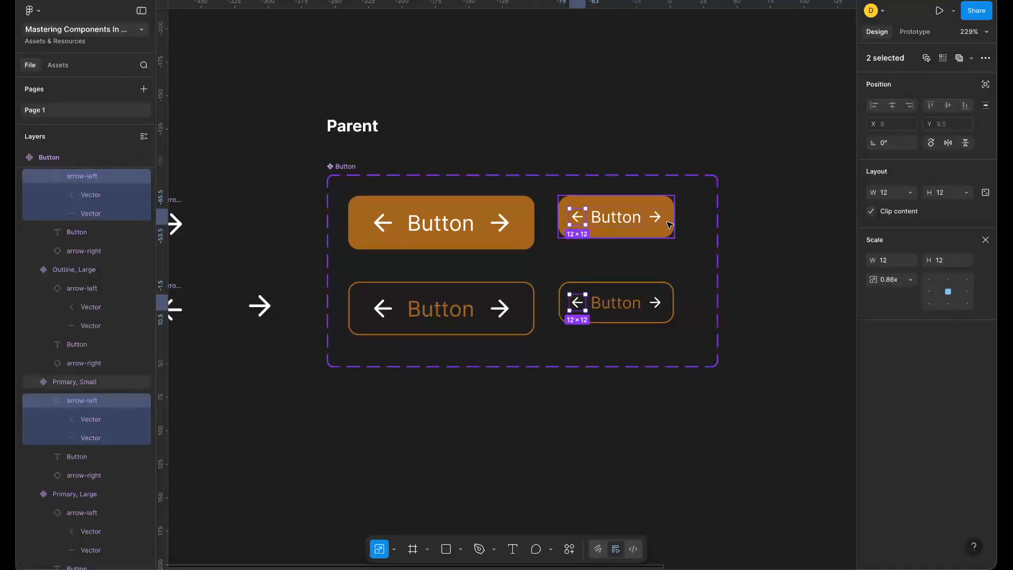
{"action": "left_click", "coordinate": [611, 321]}
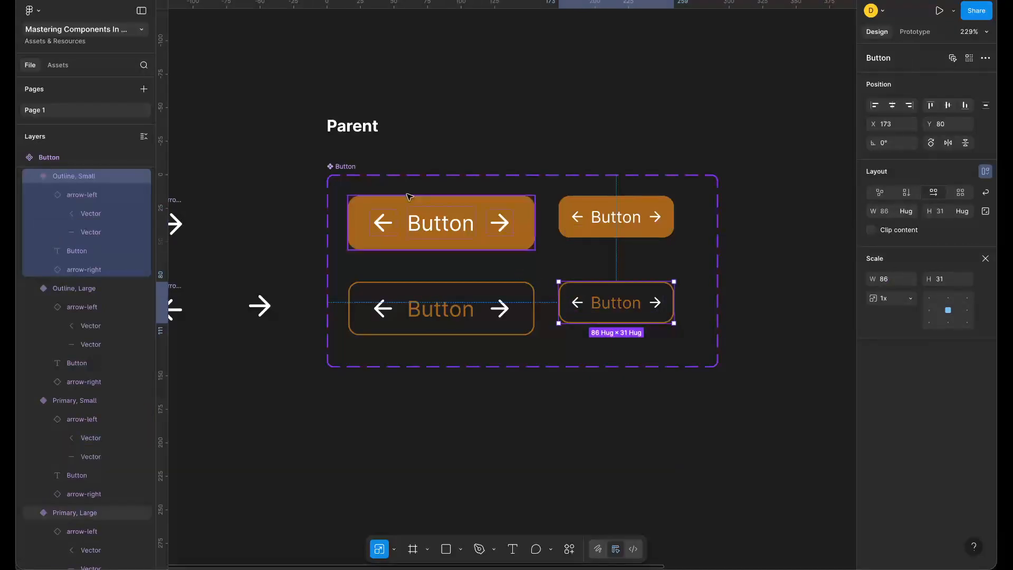
{"action": "left_click", "coordinate": [354, 174]}
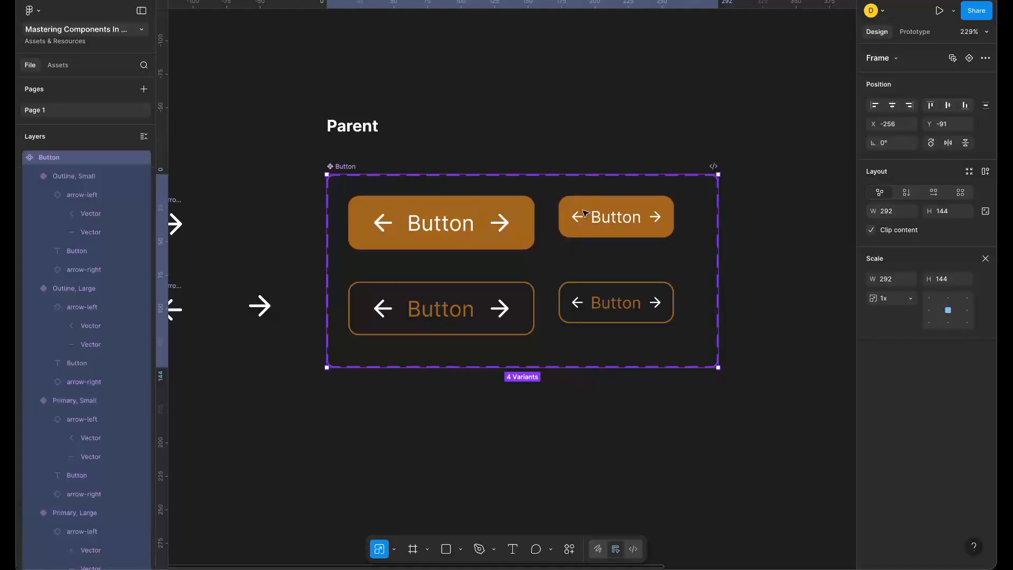
{"action": "key", "text": "v"}
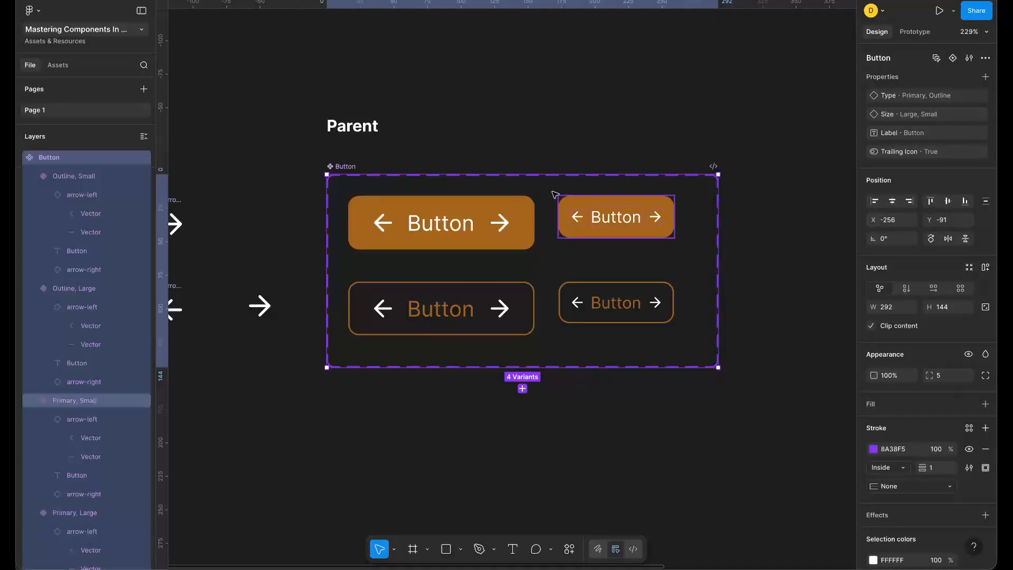
{"action": "left_click", "coordinate": [986, 77]}
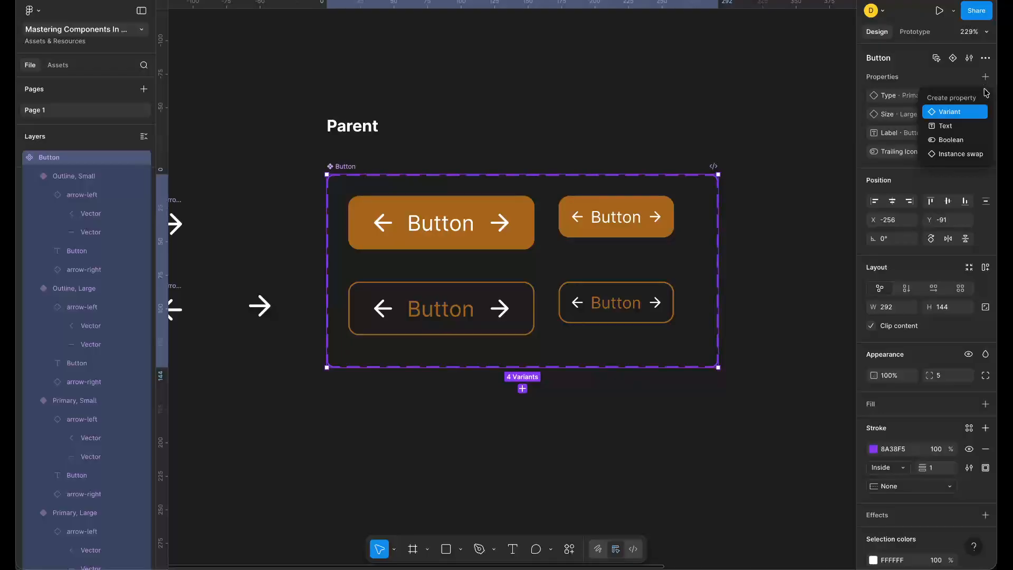
{"action": "left_click", "coordinate": [960, 144]}
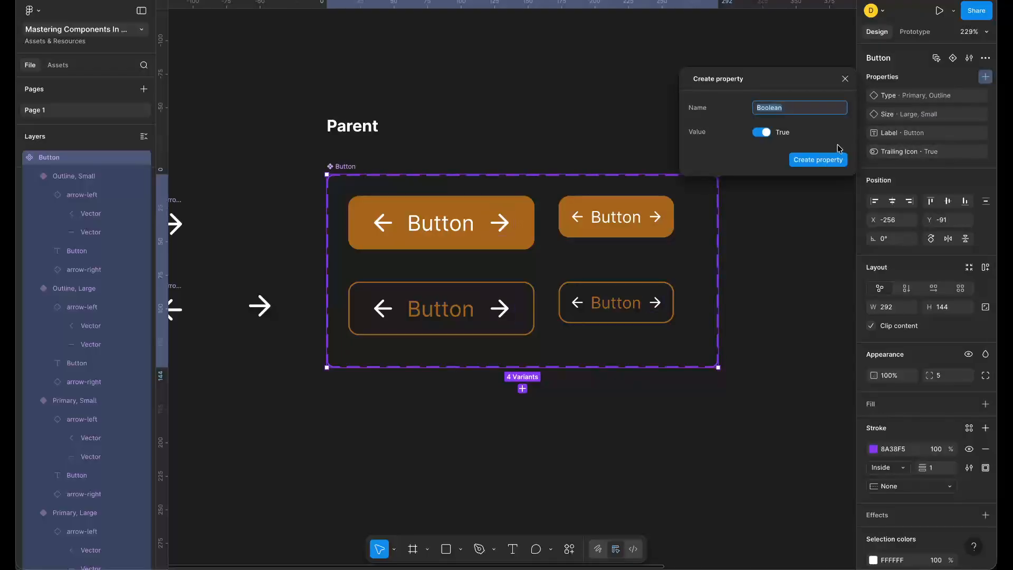
{"action": "type", "text": "Leading Icon"}
{"action": "left_click", "coordinate": [818, 160]}
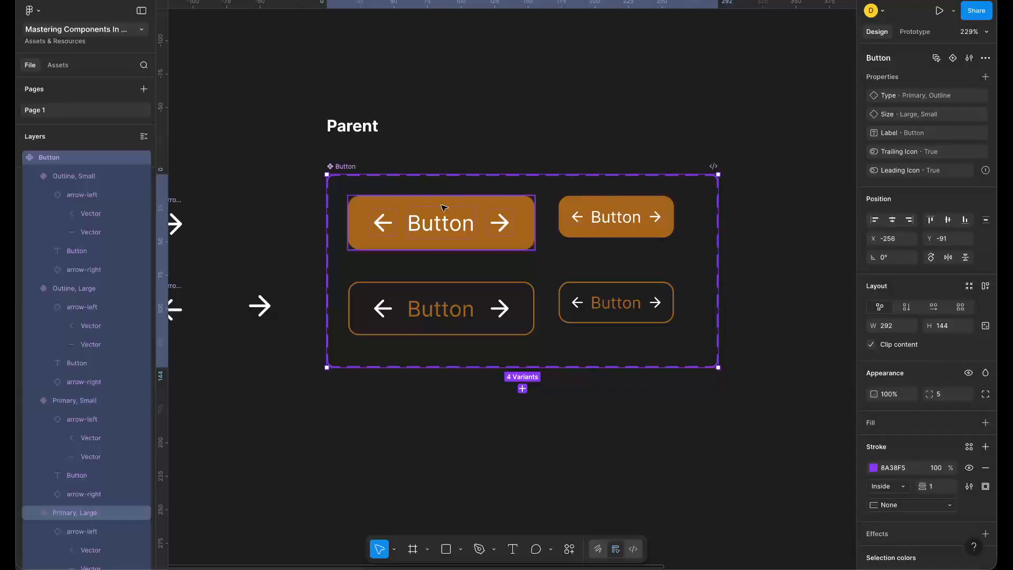
- Apply the Leading Icon property to the visibility of the arrow-left icons in all four Button variants
{"action": "left_click", "coordinate": [389, 220], "text": "ctrl"}
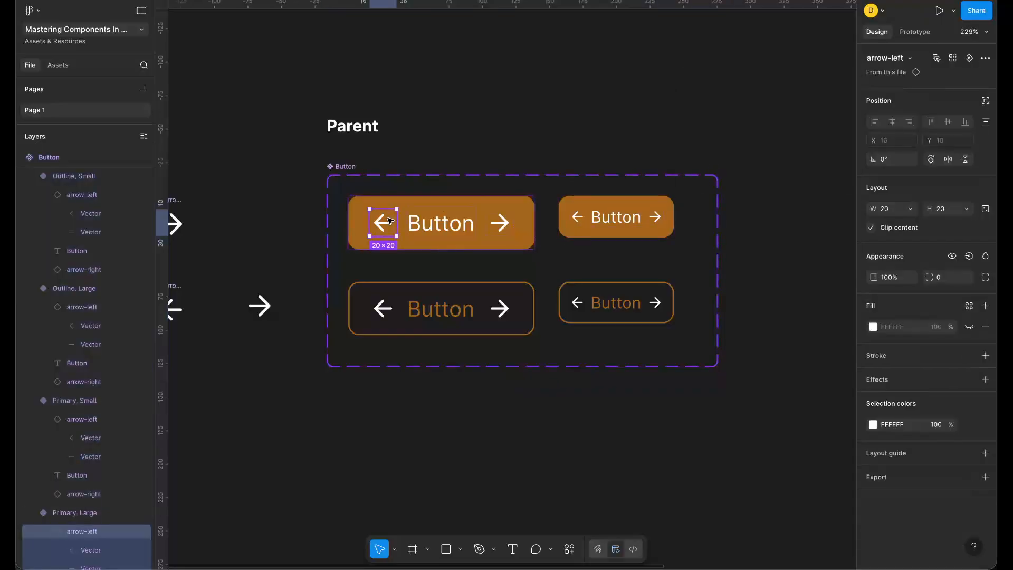
{"action": "left_click", "coordinate": [383, 309], "text": "ctrl+shift"}
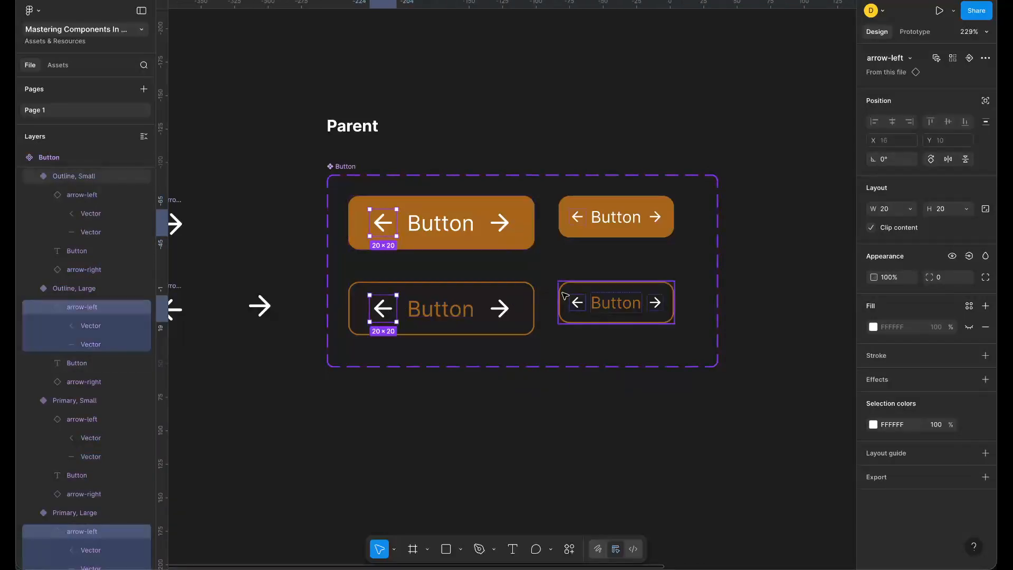
{"action": "left_click", "coordinate": [577, 302], "text": "ctrl+shift"}
{"action": "left_click", "coordinate": [579, 217], "text": "ctrl+shift"}
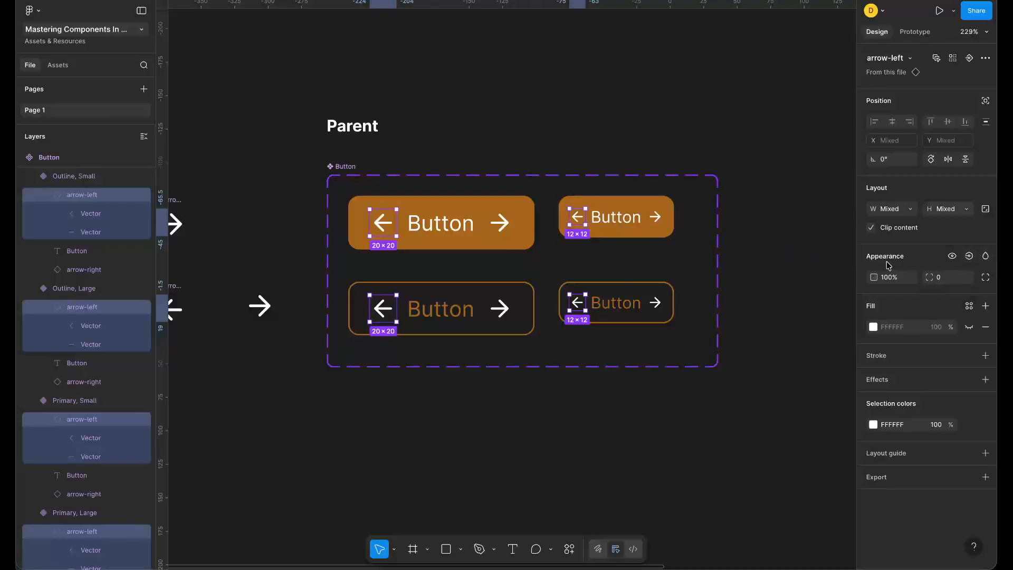
{"action": "left_click", "coordinate": [970, 256]}
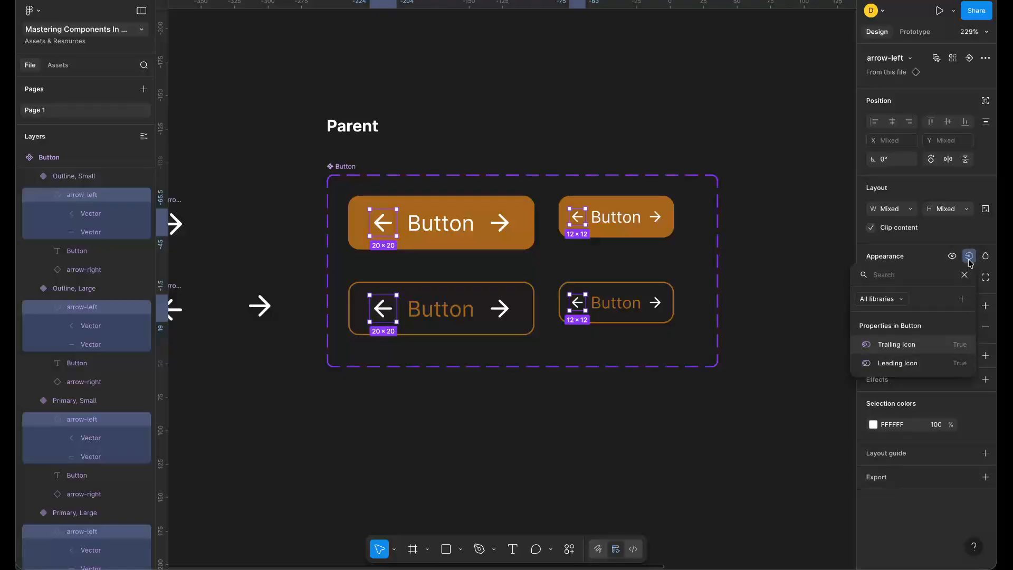
{"action": "left_click", "coordinate": [903, 364]}
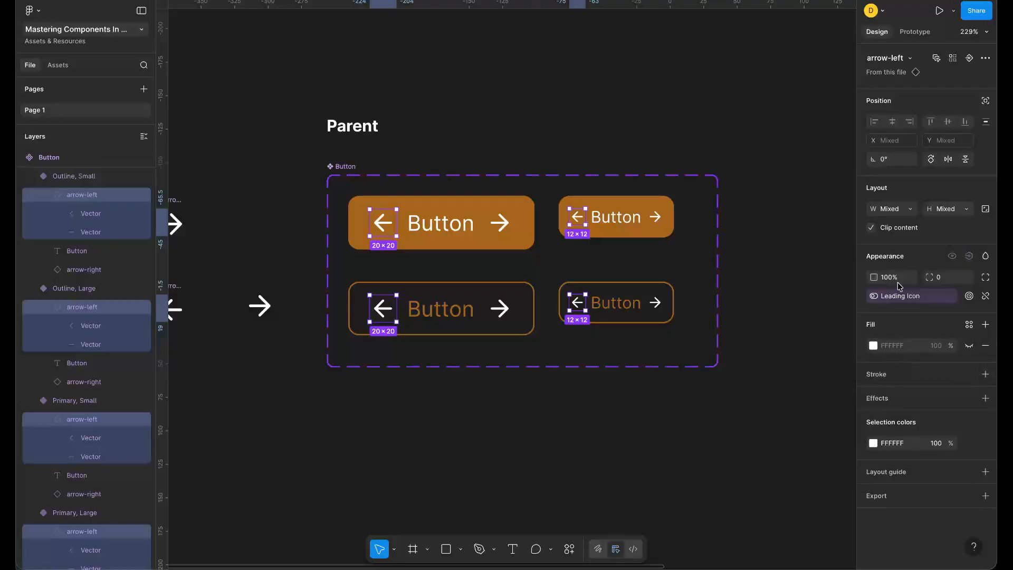
- Test the Trailing Icon and Leading Icon toggles on the Get Started button instance, leaving both switched on
{"action": "scroll", "coordinate": [770, 255], "scroll_direction": "right", "scroll_amount": 5}
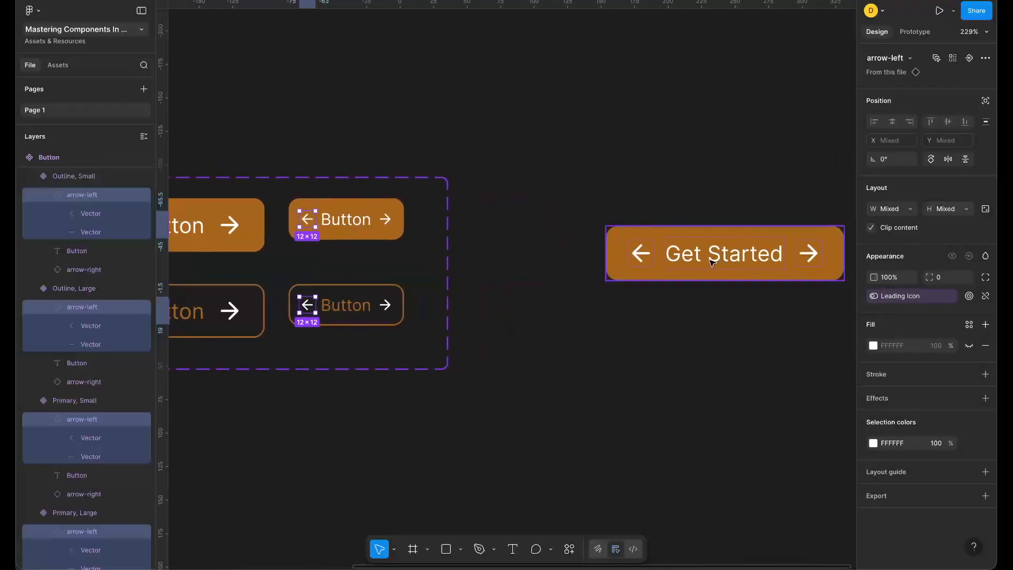
{"action": "left_click", "coordinate": [729, 261]}
{"action": "scroll", "coordinate": [730, 261], "scroll_direction": "right", "scroll_amount": 2}
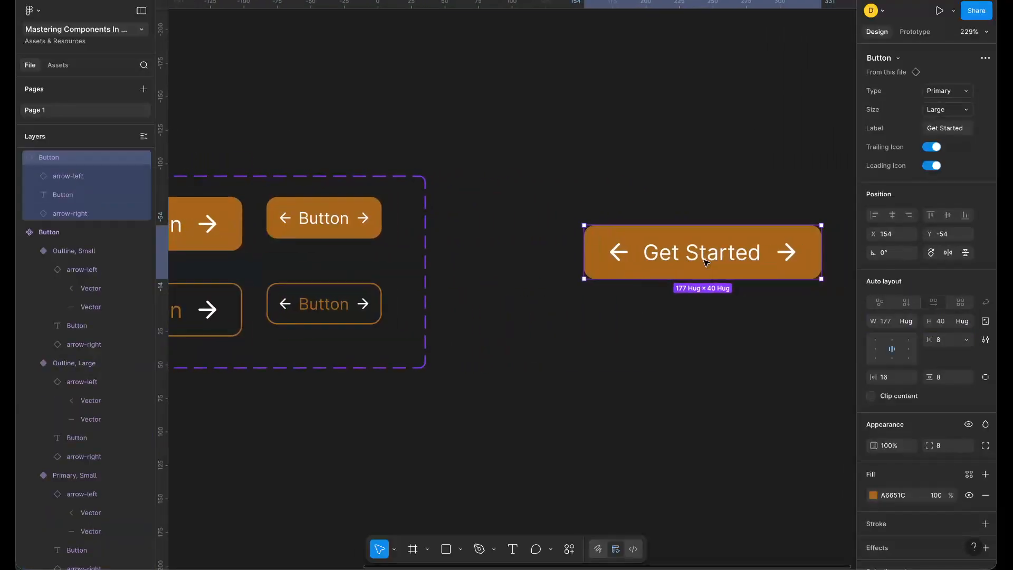
{"action": "left_click", "coordinate": [933, 166]}
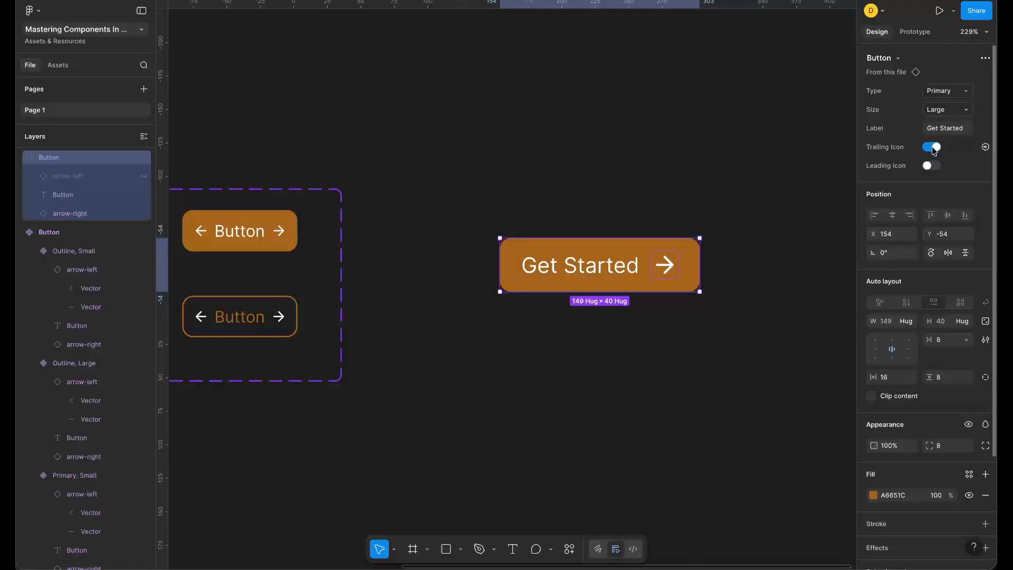
{"action": "left_click", "coordinate": [933, 147]}
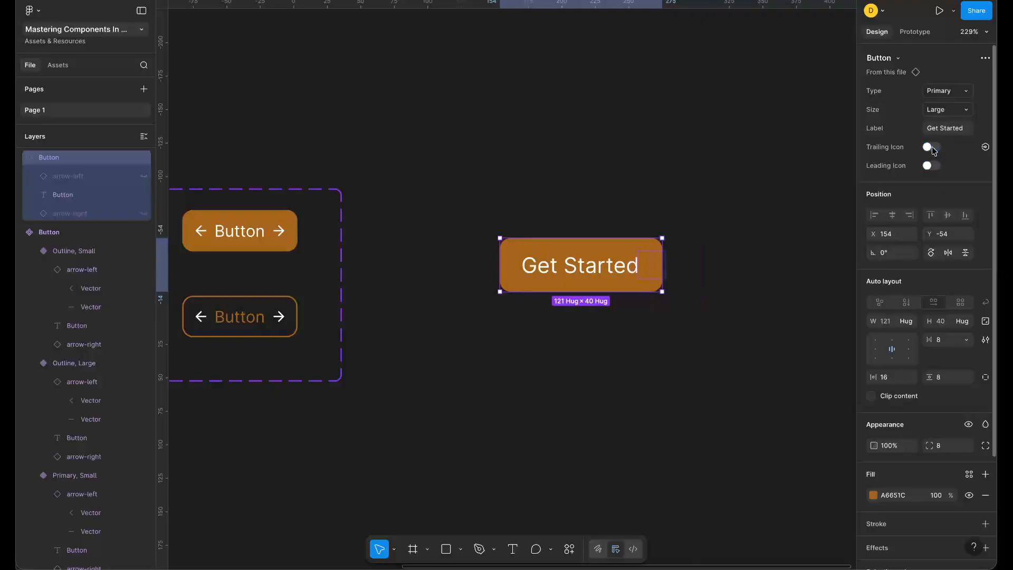
{"action": "left_click", "coordinate": [932, 148]}
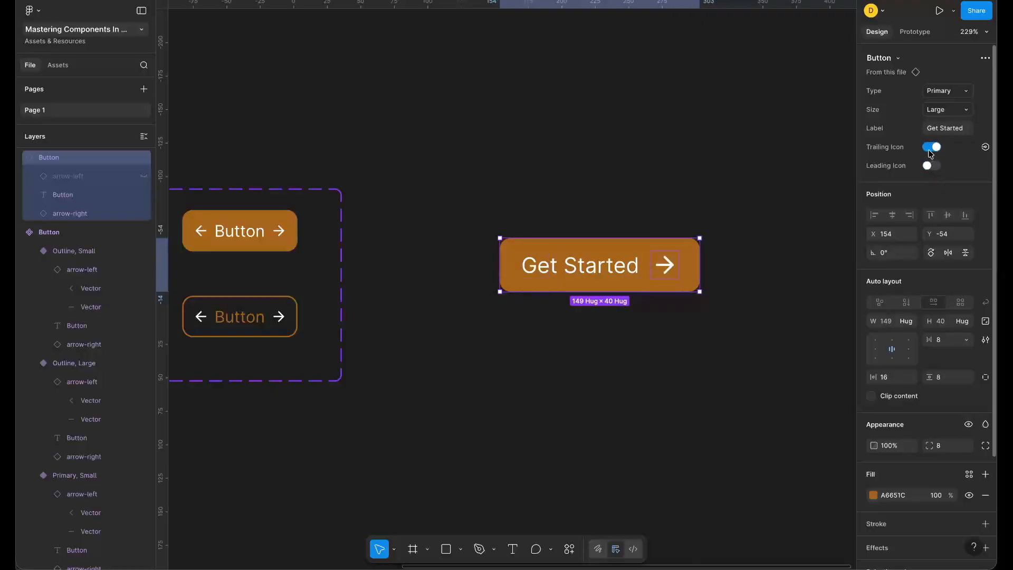
{"action": "left_click", "coordinate": [932, 149]}
{"action": "left_click", "coordinate": [932, 167]}
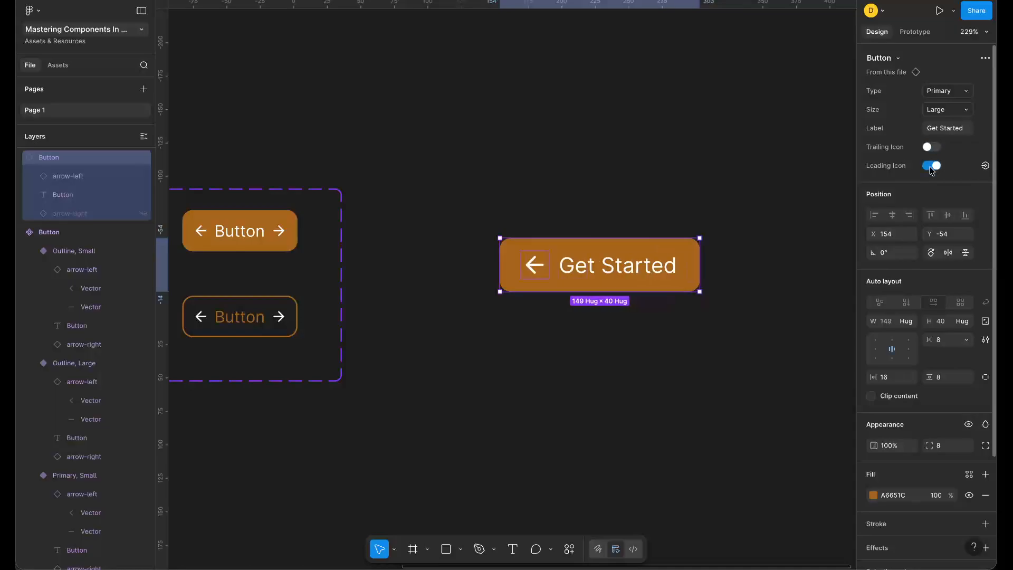
{"action": "left_click", "coordinate": [932, 167]}
{"action": "left_click", "coordinate": [932, 167]}
{"action": "left_click", "coordinate": [932, 147]}
{"action": "scroll", "coordinate": [774, 232], "scroll_direction": "left", "scroll_amount": 3}
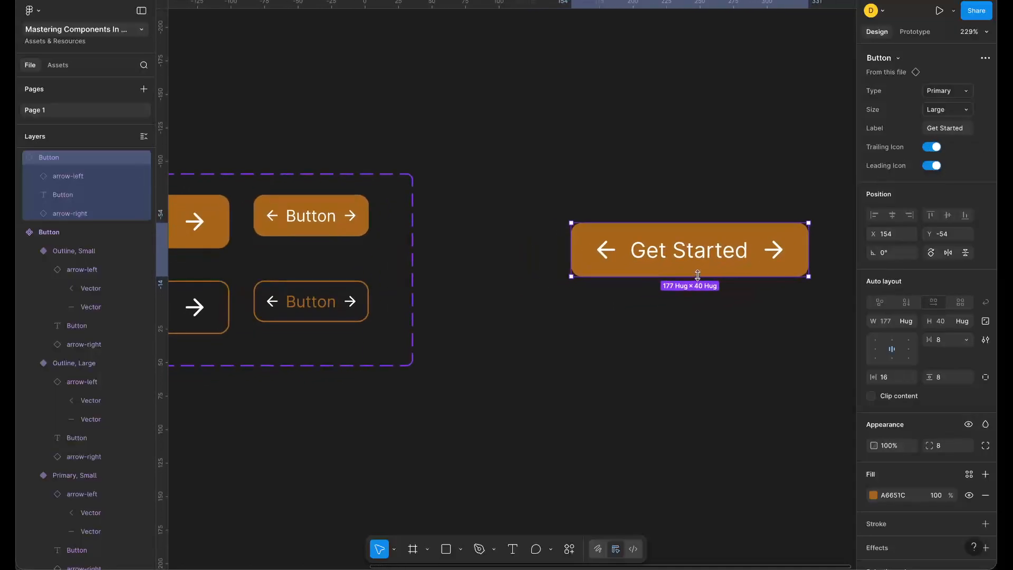
{"action": "scroll", "coordinate": [689, 251], "scroll_direction": "left", "scroll_amount": 2}
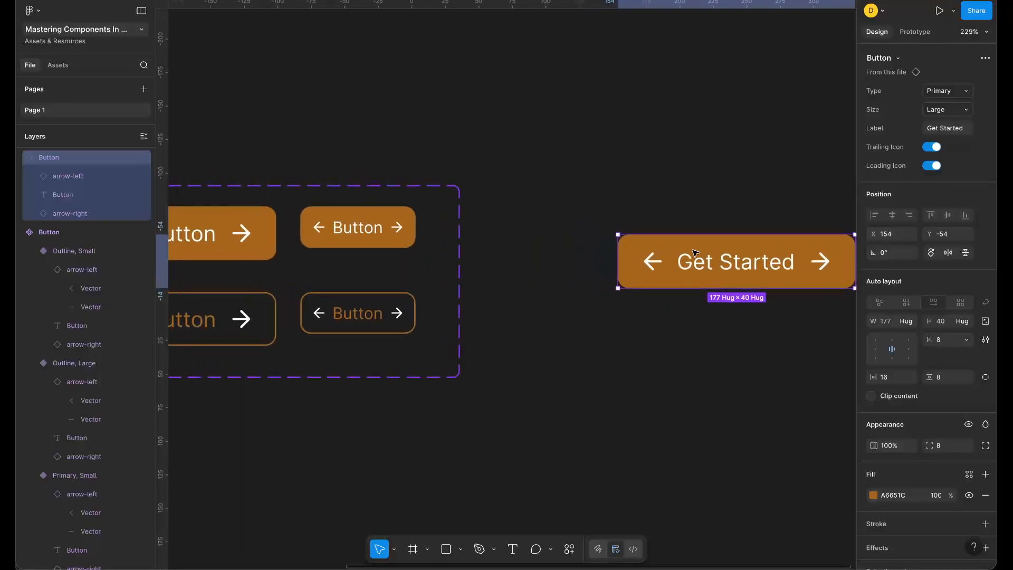
- Look through the property types that can be created for the Button component set without adding one
{"action": "scroll", "coordinate": [692, 237], "scroll_direction": "down", "scroll_amount": 5}
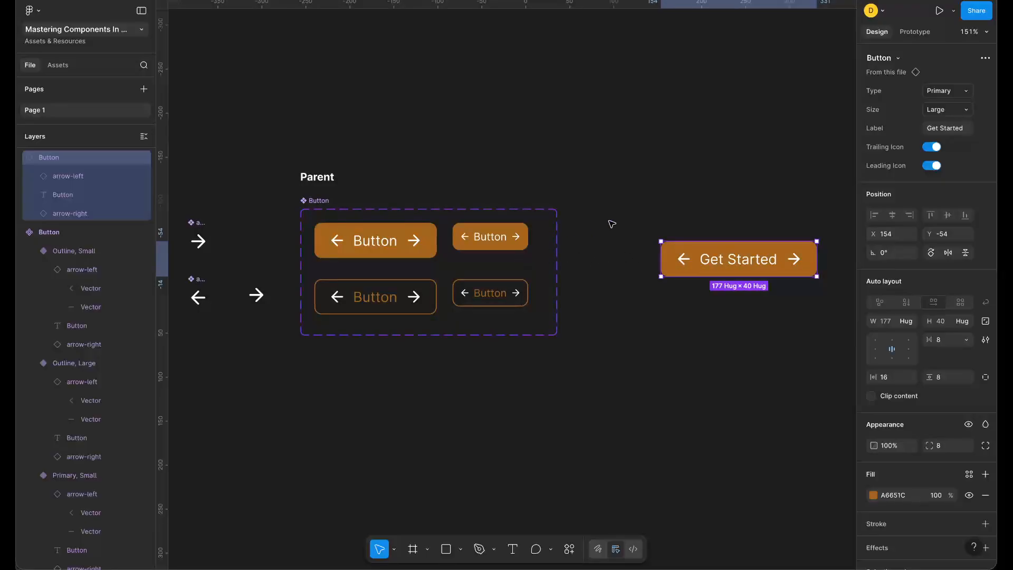
{"action": "left_click", "coordinate": [322, 202]}
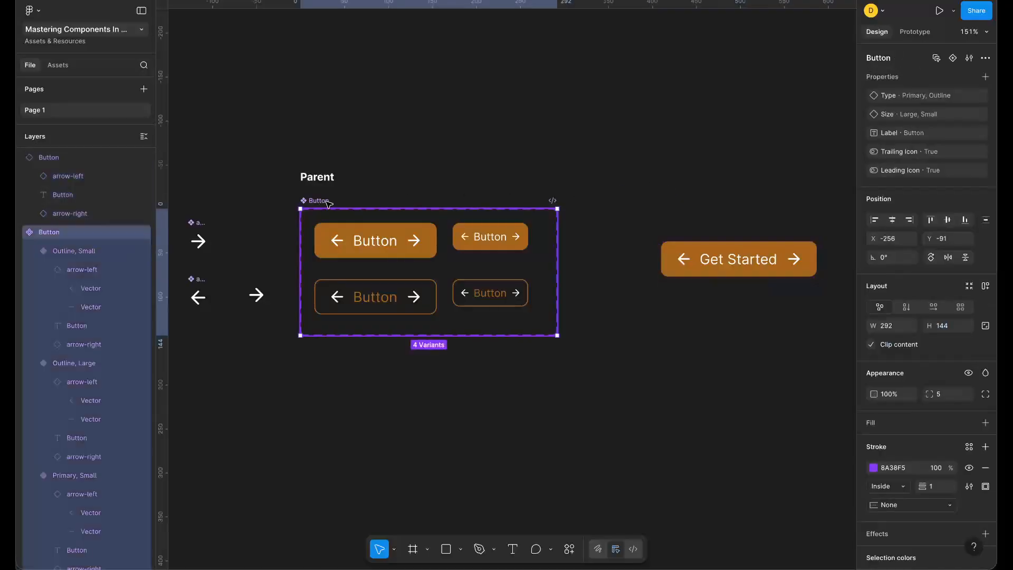
{"action": "left_click", "coordinate": [985, 78]}
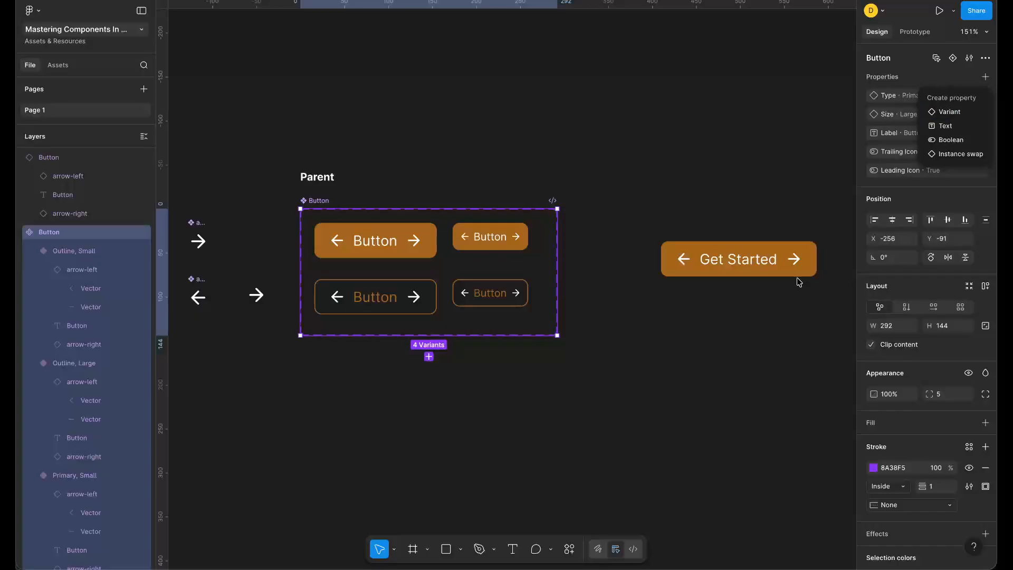
{"action": "left_click", "coordinate": [766, 272]}
{"action": "scroll", "coordinate": [766, 272], "scroll_direction": "down", "scroll_amount": 1}
{"action": "scroll", "coordinate": [766, 272], "scroll_direction": "right", "scroll_amount": 1}
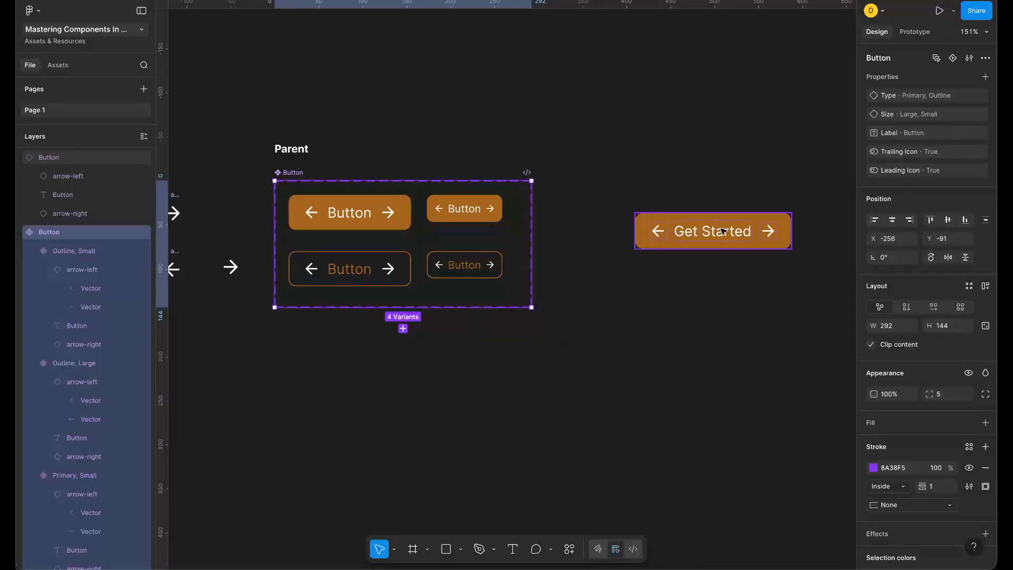
- Review the swap-instance choices and their library sources for the Get Started button's arrow-right icon
{"action": "left_click", "coordinate": [724, 231]}
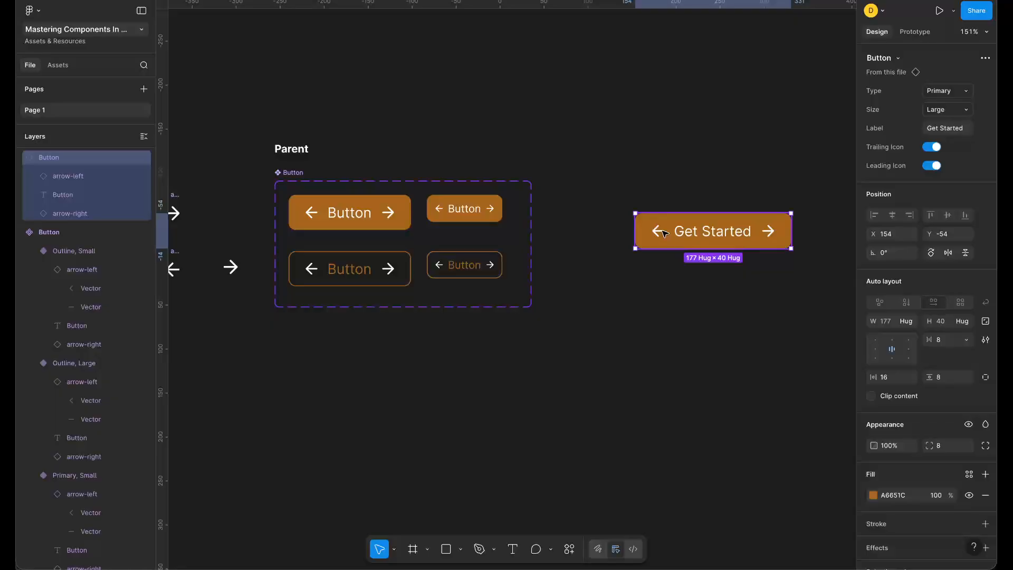
{"action": "left_click", "coordinate": [770, 231]}
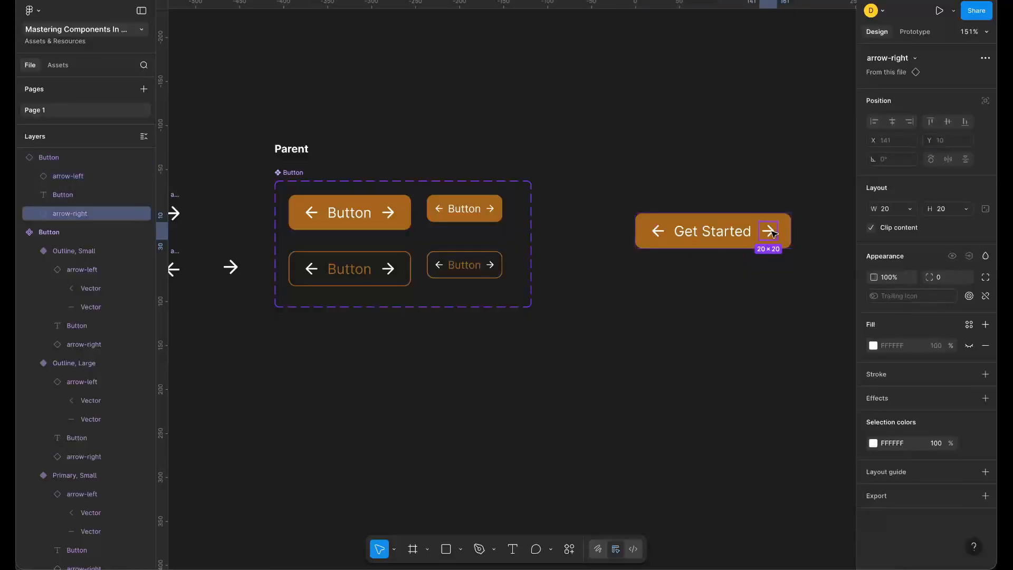
{"action": "left_click", "coordinate": [916, 59]}
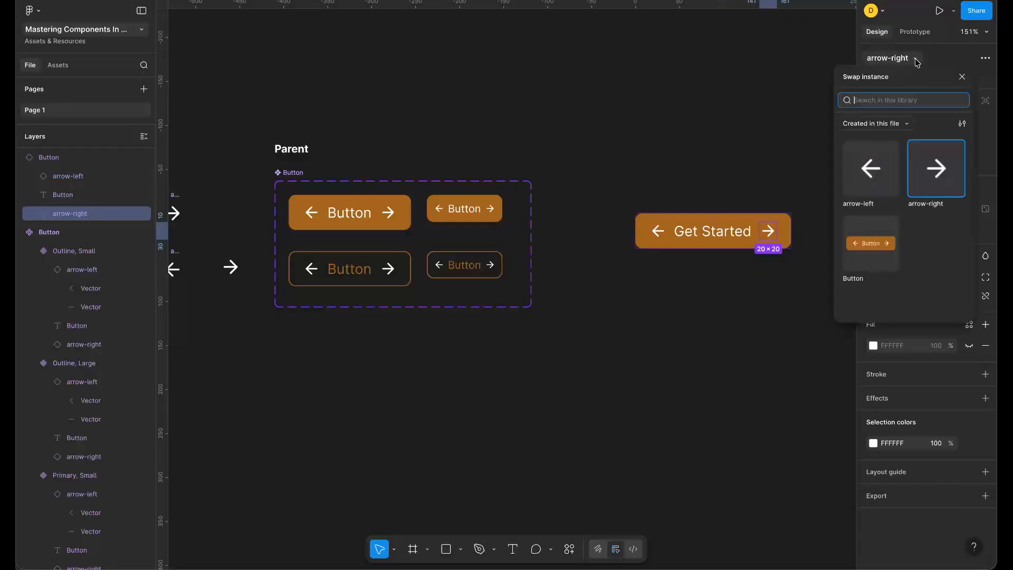
{"action": "left_click", "coordinate": [891, 124]}
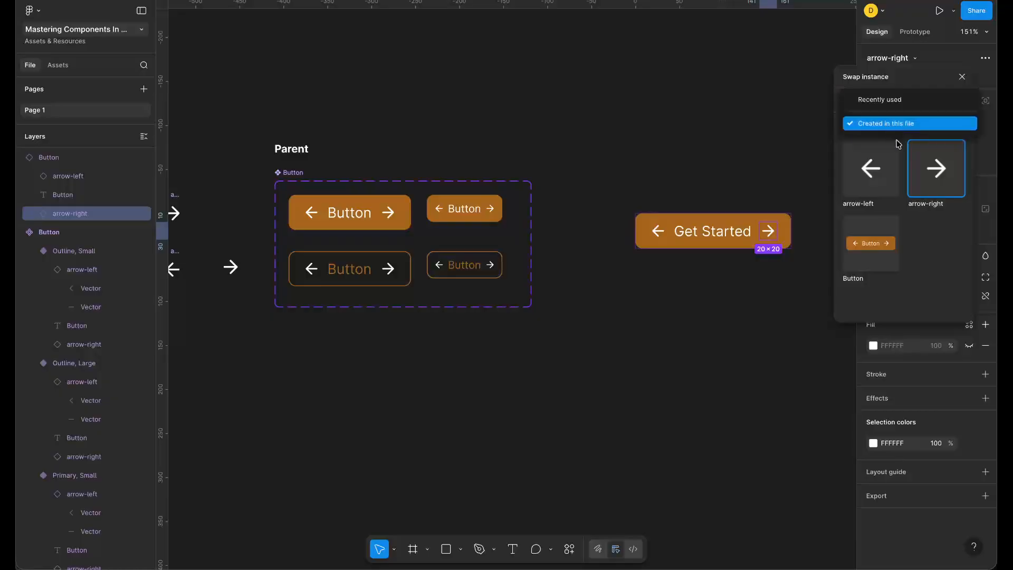
{"action": "left_click", "coordinate": [927, 257]}
{"action": "left_click", "coordinate": [719, 354]}
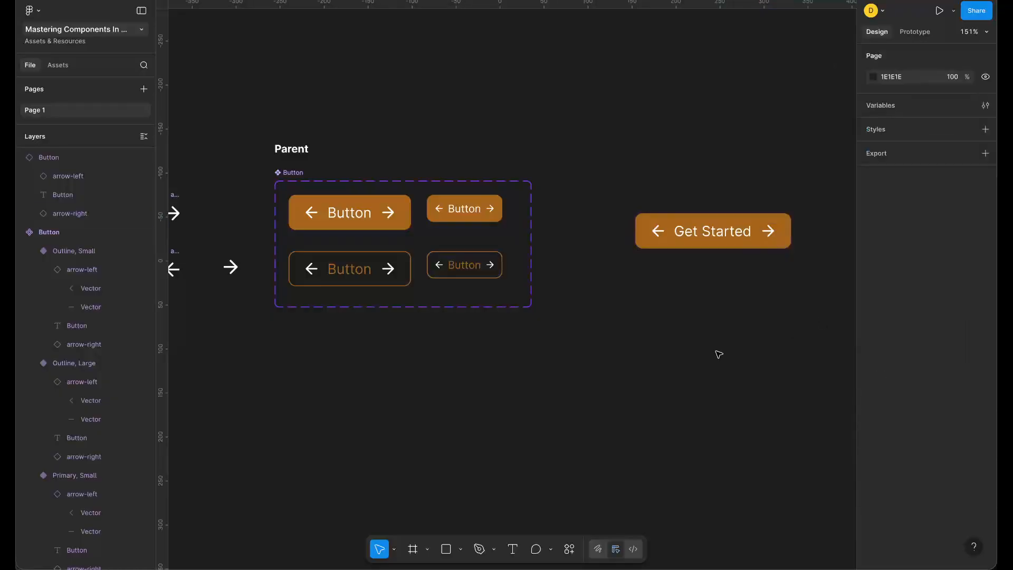
- Search the Feather Icons plugin for "Lock", insert the lock icon and place it below the arrow-left component
{"action": "scroll", "coordinate": [720, 354], "scroll_direction": "left", "scroll_amount": 5}
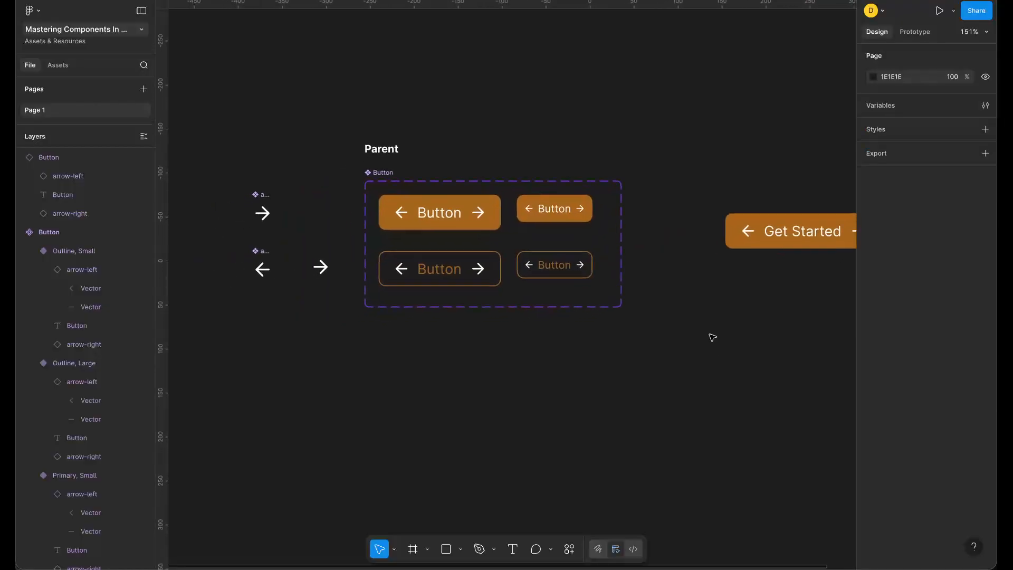
{"action": "scroll", "coordinate": [710, 336], "scroll_direction": "right", "scroll_amount": 3}
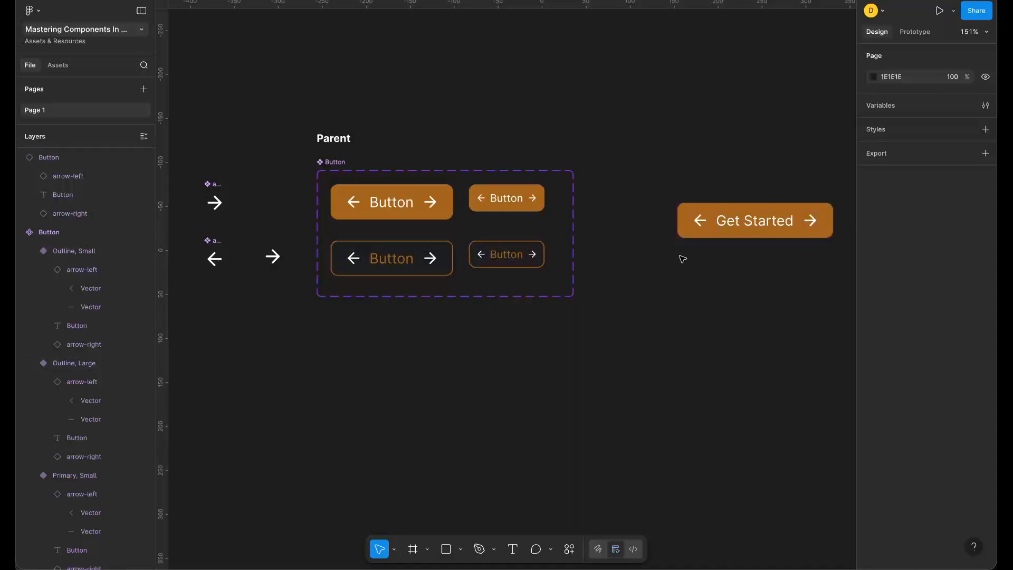
{"action": "scroll", "coordinate": [681, 258], "scroll_direction": "left", "scroll_amount": 5}
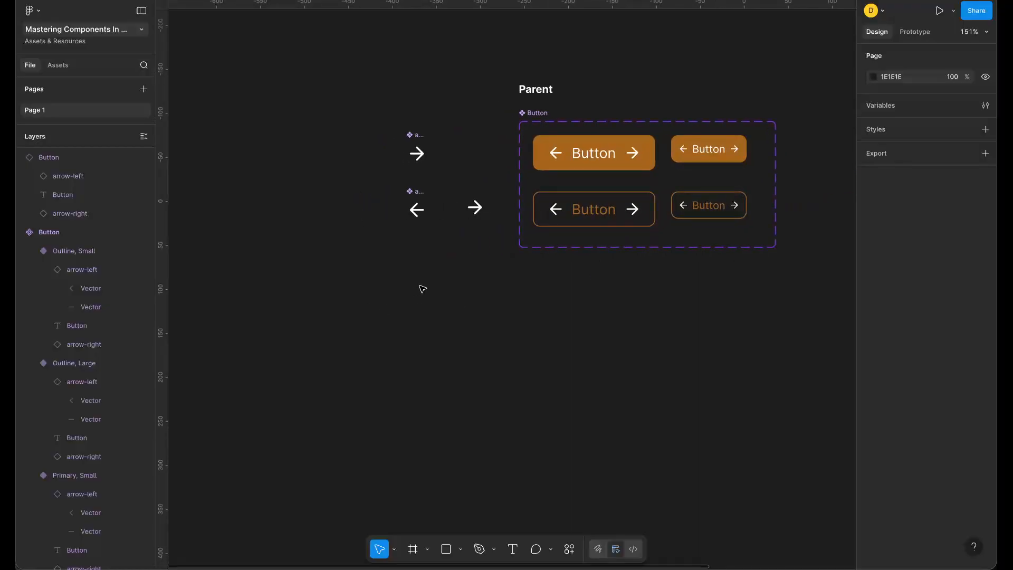
{"action": "left_click", "coordinate": [654, 180]}
{"action": "type", "text": "Lock"}
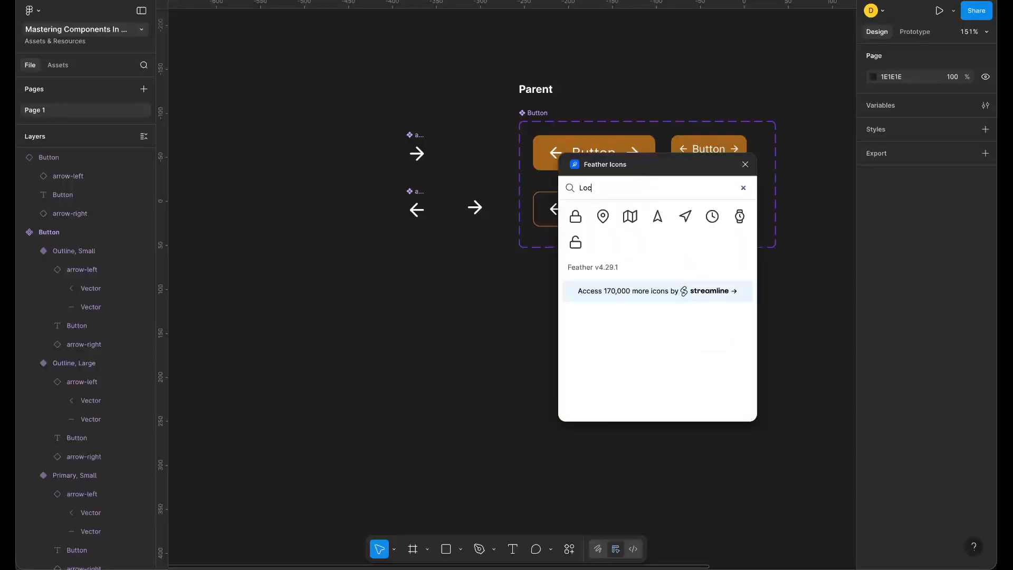
{"action": "left_click", "coordinate": [575, 217]}
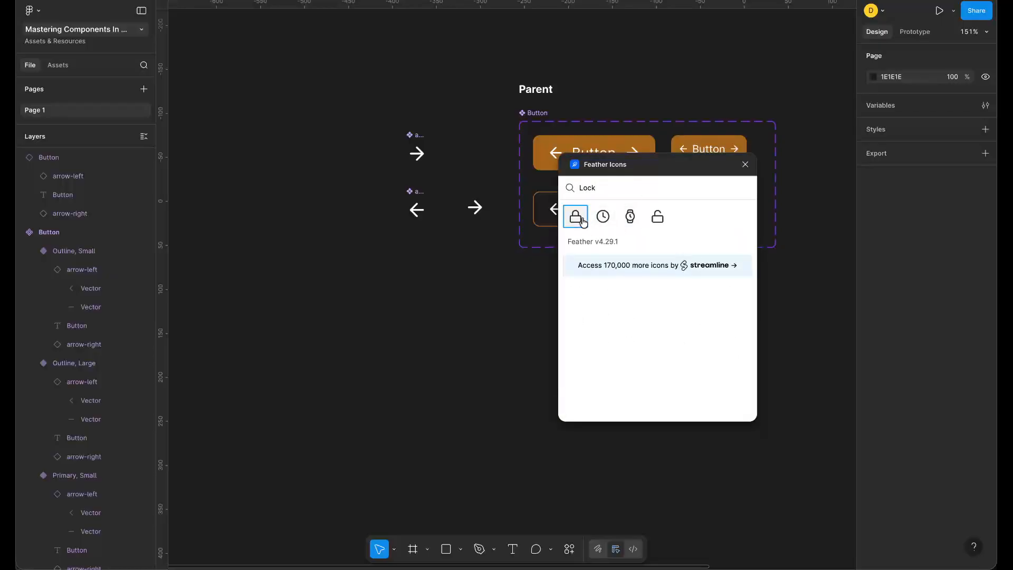
{"action": "left_click_drag", "start_coordinate": [508, 280], "coordinate": [412, 259]}
{"action": "left_click", "coordinate": [425, 323]}
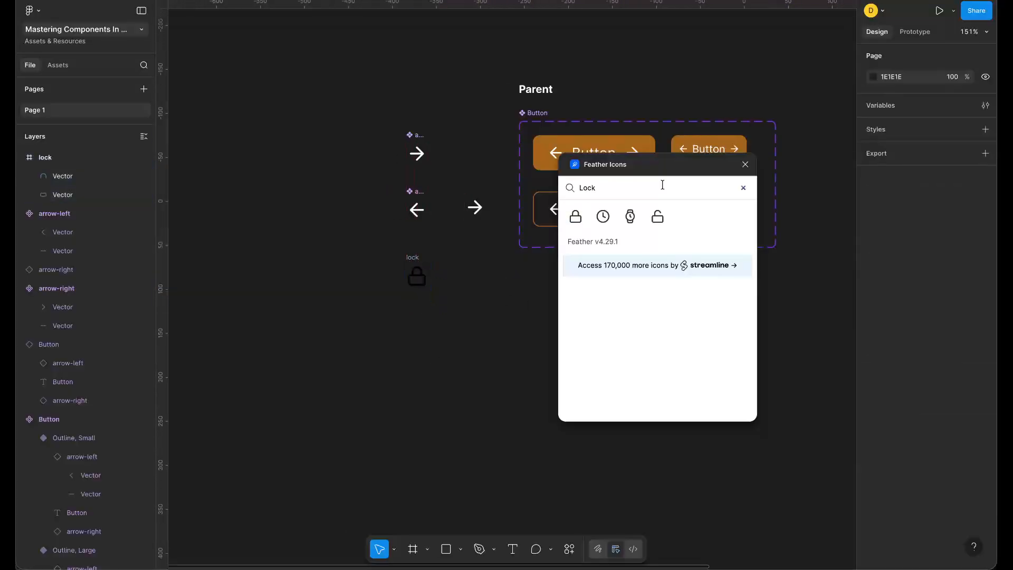
- Search Feather Icons for "down", insert the download icon and align it to the left of the lock icon at about X -425
{"action": "double_click", "coordinate": [627, 188]}
{"action": "key", "text": "BackSpace"}
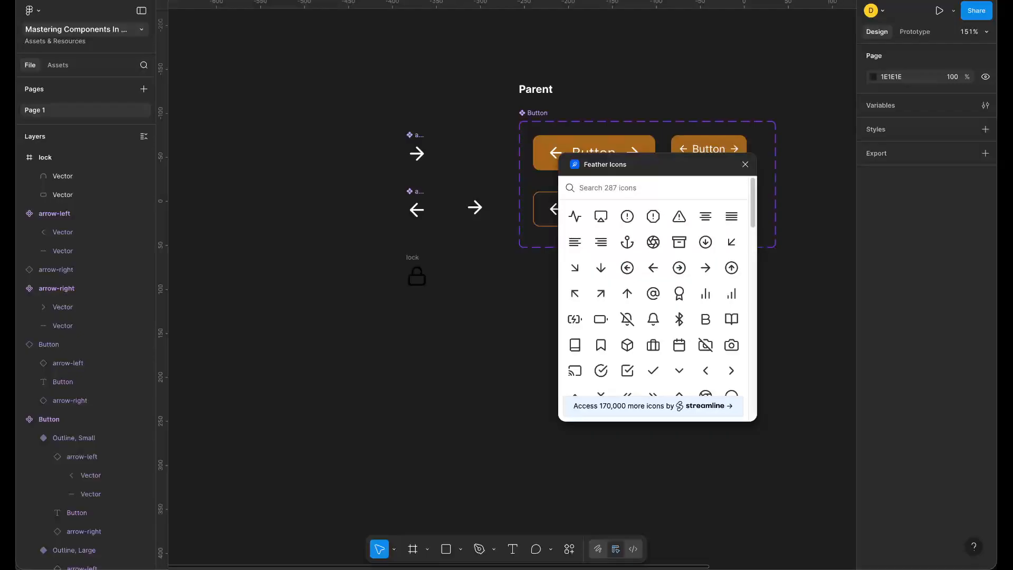
{"action": "scroll", "coordinate": [655, 255], "scroll_direction": "down", "scroll_amount": 4}
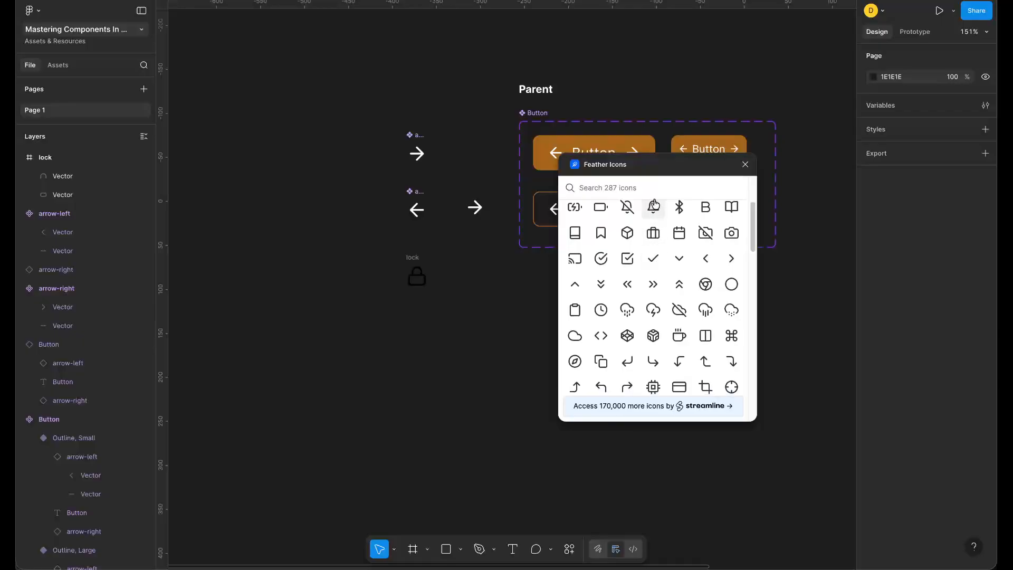
{"action": "type", "text": "down"}
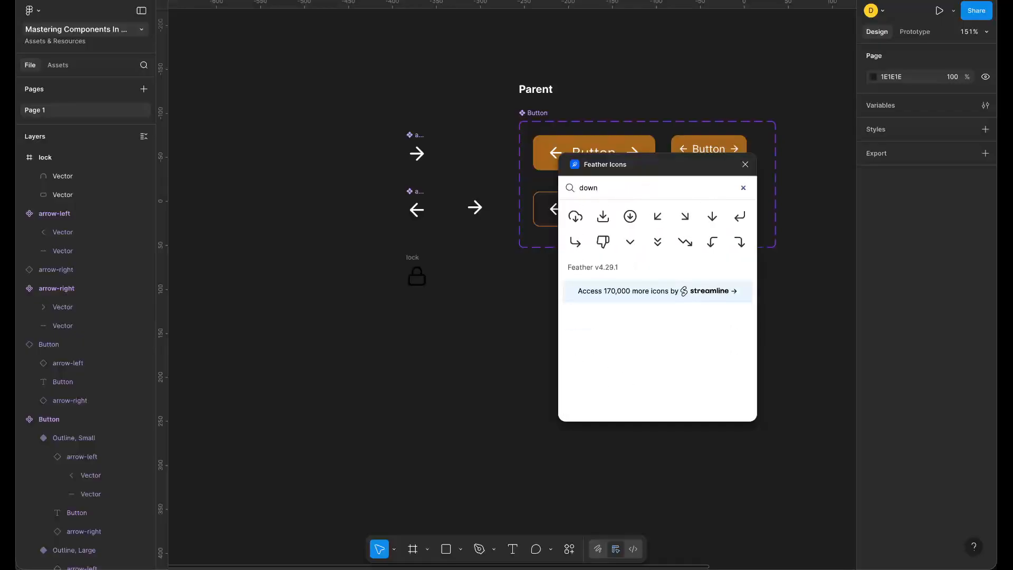
{"action": "left_click", "coordinate": [603, 217]}
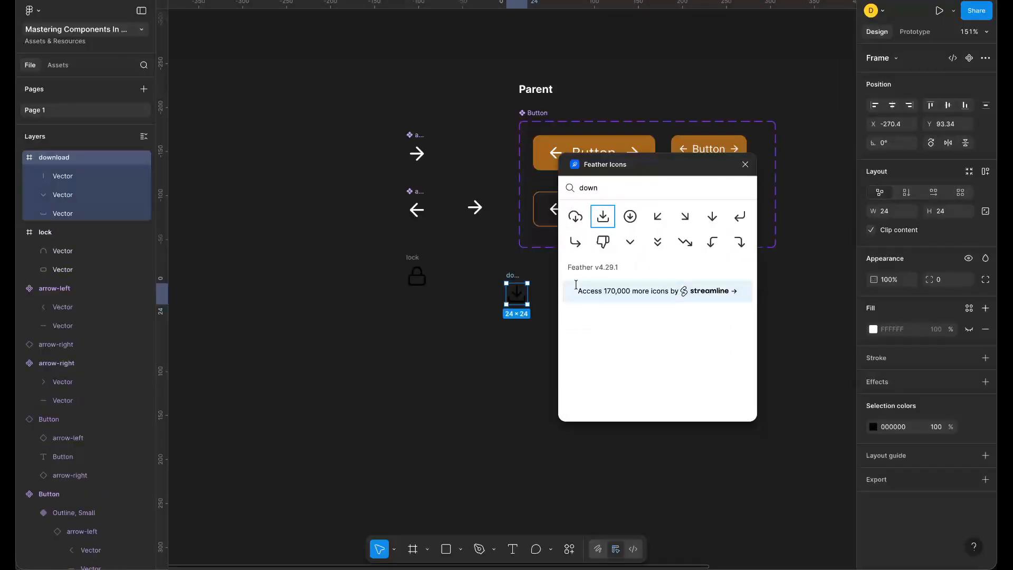
{"action": "left_click_drag", "start_coordinate": [521, 278], "coordinate": [379, 262]}
{"action": "left_click", "coordinate": [629, 191]}
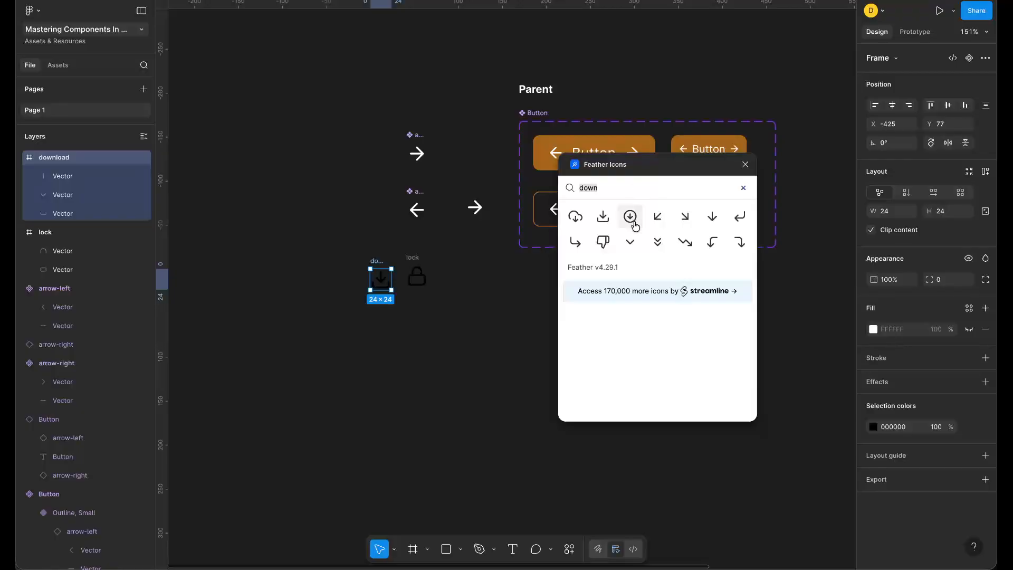
{"action": "left_click", "coordinate": [375, 262]}
{"action": "left_click_drag", "start_coordinate": [376, 262], "coordinate": [376, 259]}
{"action": "left_click", "coordinate": [466, 315]}
- Insert the chevron-down icon, place it right of the lock icon at about X -343, Y 73, and clear the icon search
{"action": "left_click", "coordinate": [629, 242]}
{"action": "left_click_drag", "start_coordinate": [521, 276], "coordinate": [455, 257]}
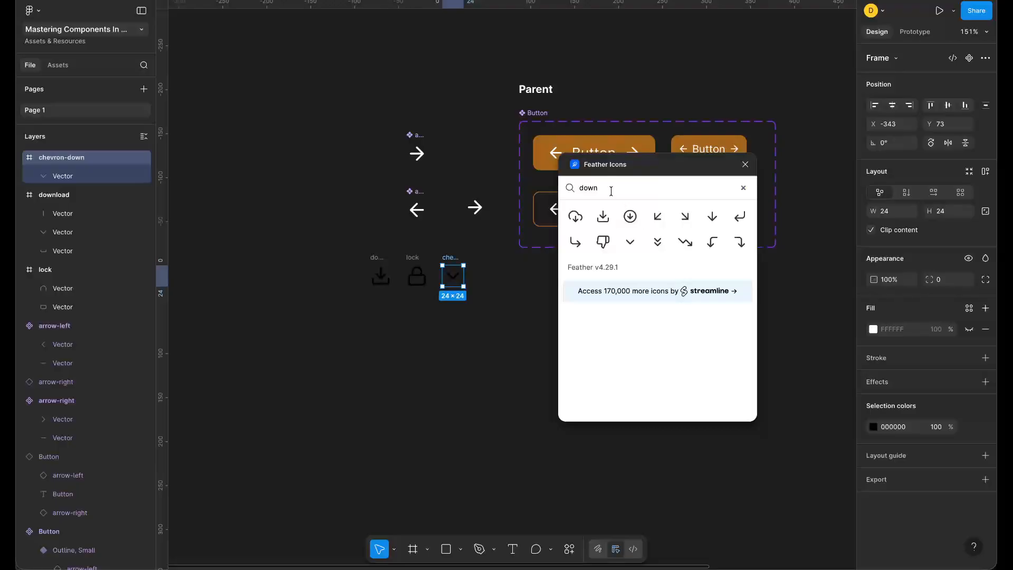
{"action": "key", "text": "ctrl+a"}
{"action": "key", "text": "BackSpace"}
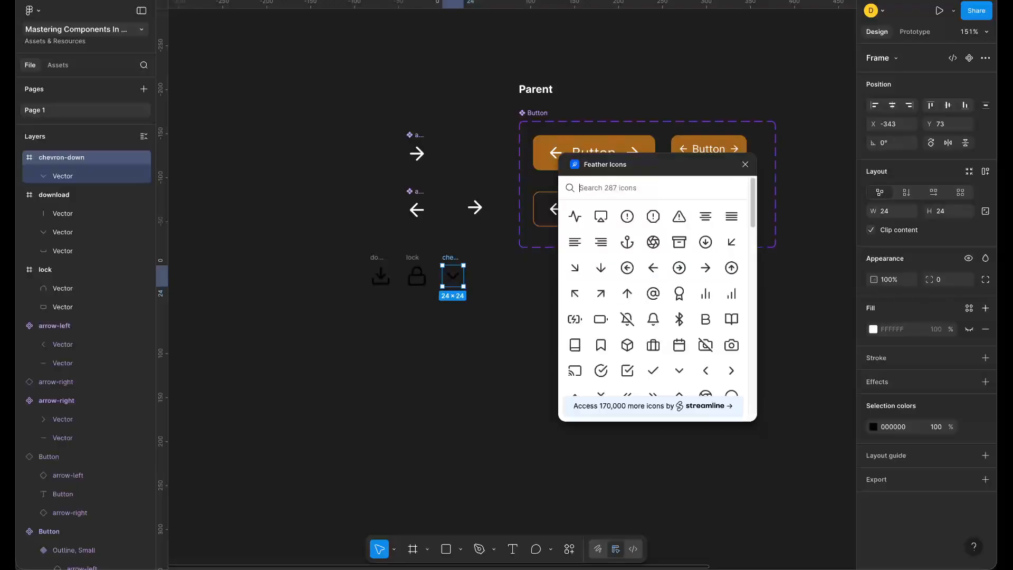
{"action": "left_click", "coordinate": [430, 396]}
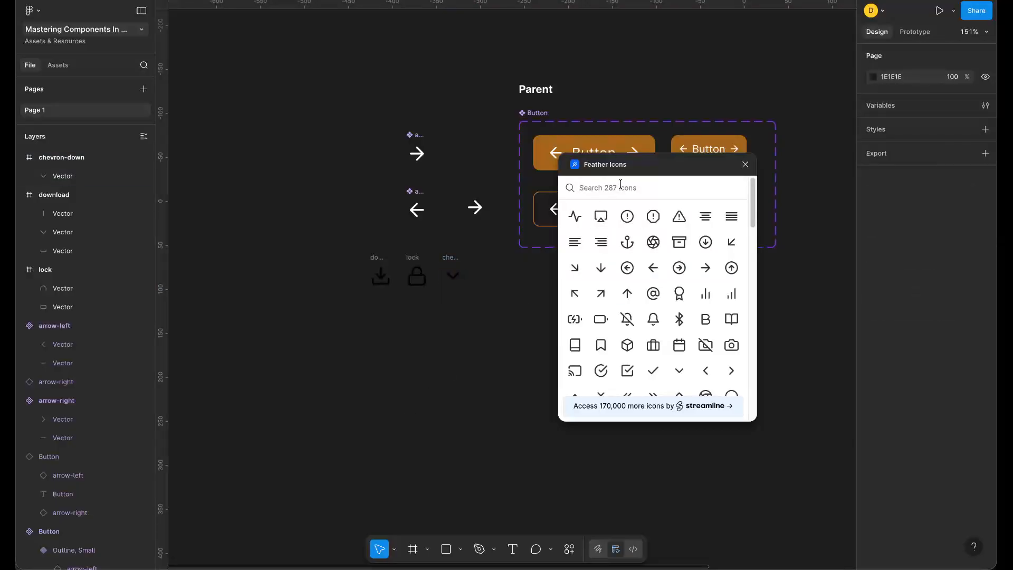
- Search for "add", insert the user-plus icon left of the download icon at about X -466, Y 73, and close Feather Icons
{"action": "type", "text": "add"}
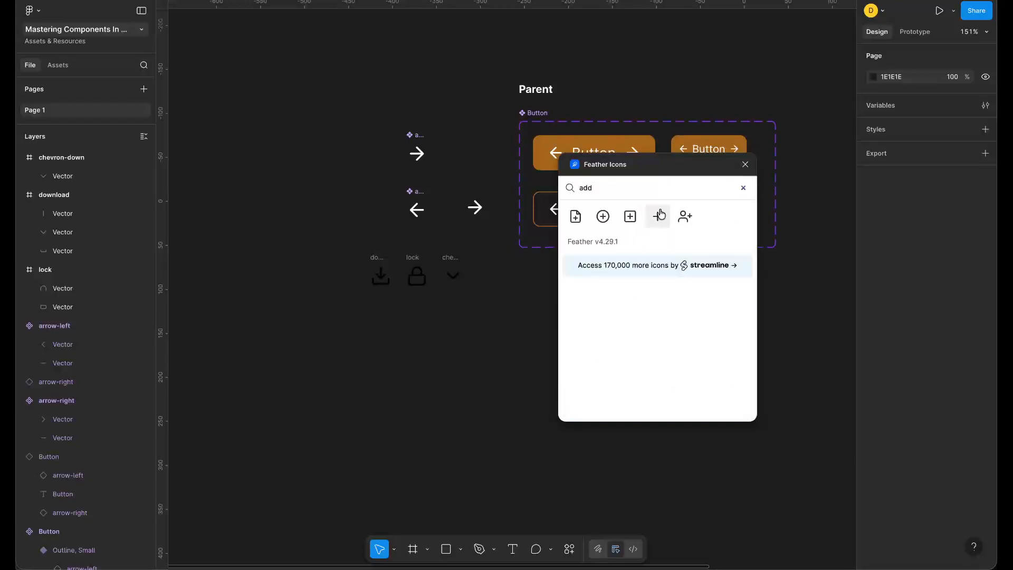
{"action": "left_click", "coordinate": [688, 218]}
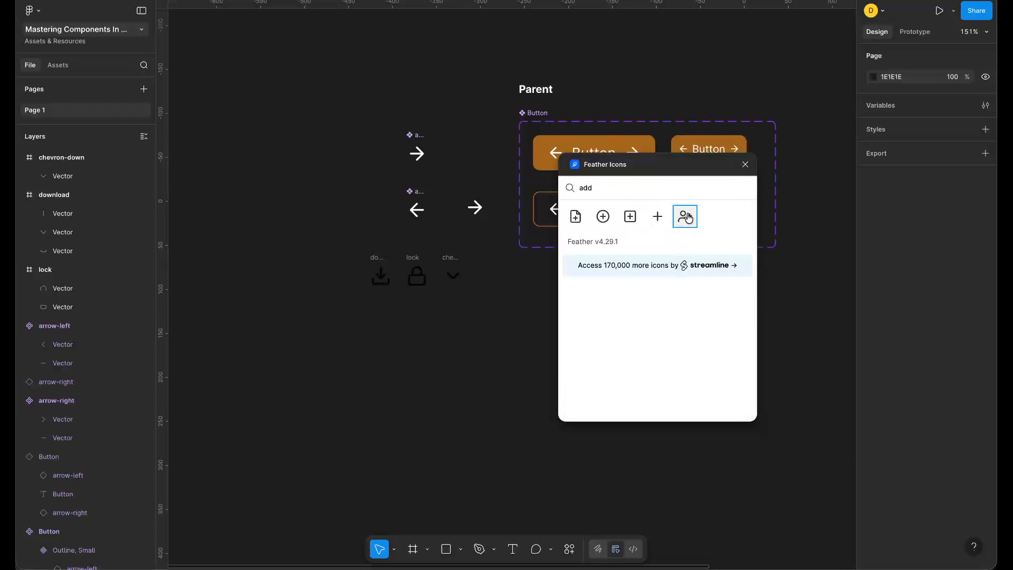
{"action": "left_click_drag", "start_coordinate": [517, 278], "coordinate": [344, 260]}
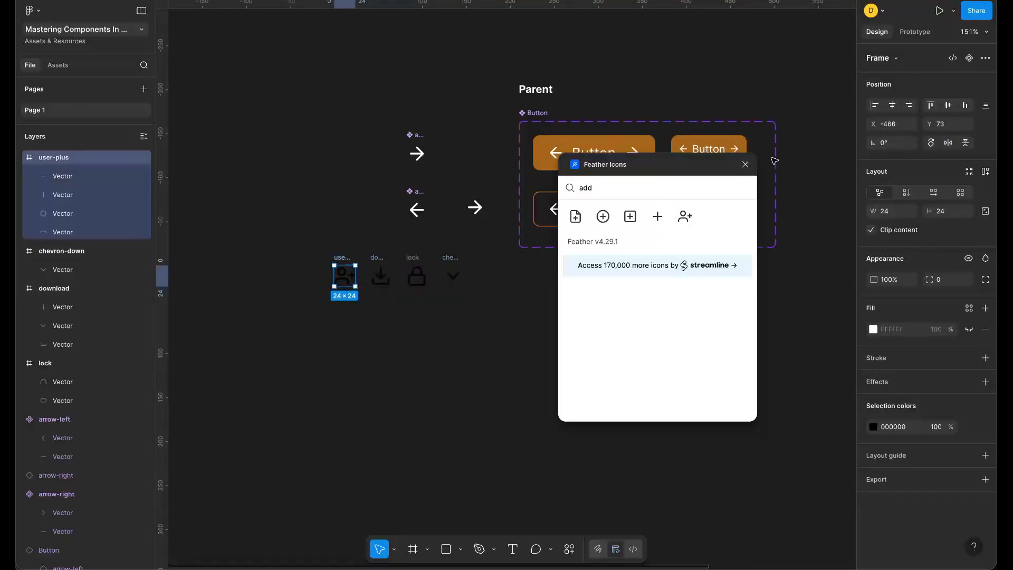
{"action": "left_click", "coordinate": [746, 164]}
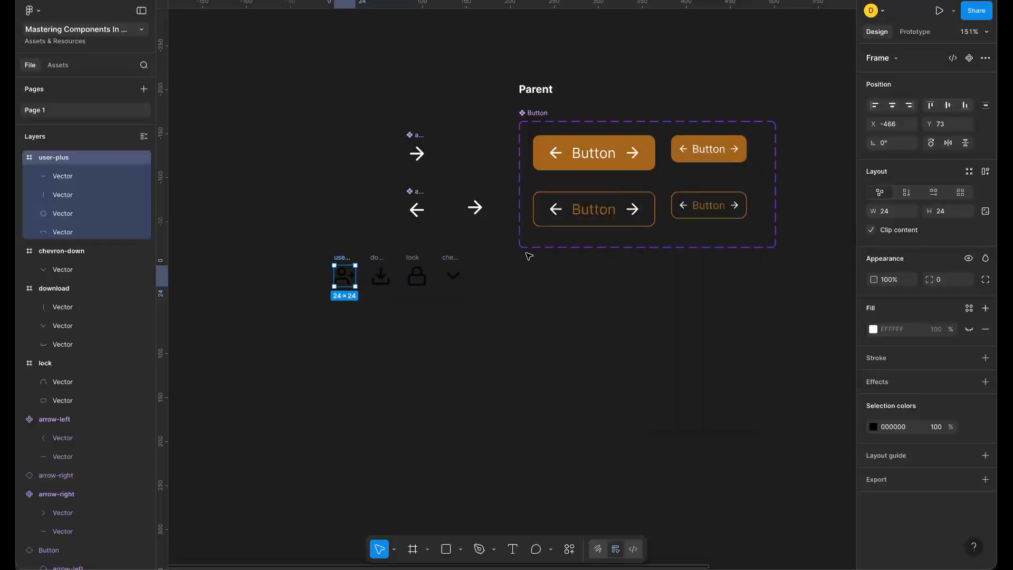
- Check which components are available for swapping the trailing arrow icon of the Get Started button instance
{"action": "scroll", "coordinate": [502, 303], "scroll_direction": "up", "scroll_amount": 5}
{"action": "scroll", "coordinate": [503, 308], "scroll_direction": "left", "scroll_amount": 5}
{"action": "scroll", "coordinate": [503, 307], "scroll_direction": "up", "scroll_amount": 2}
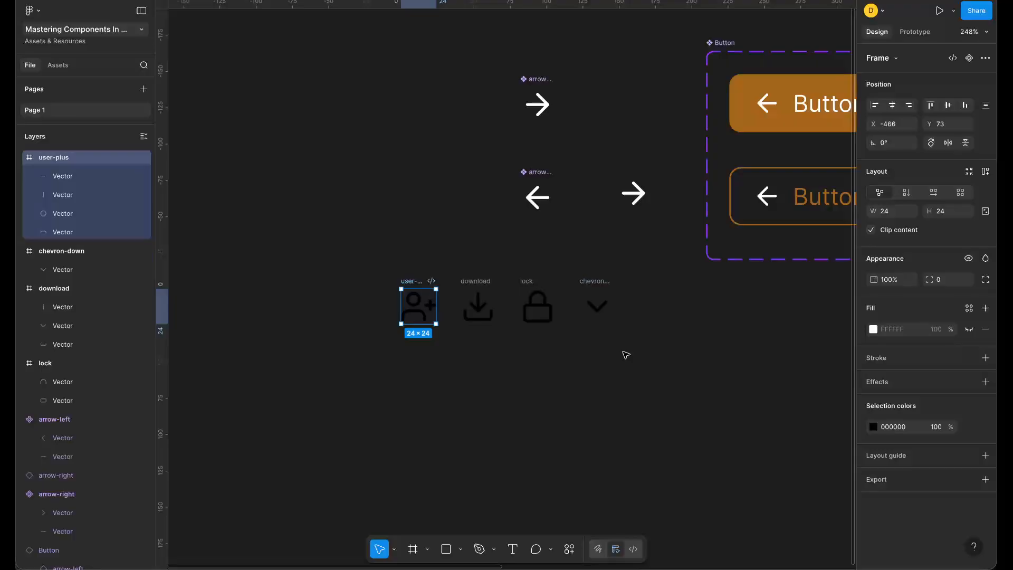
{"action": "left_click", "coordinate": [635, 366]}
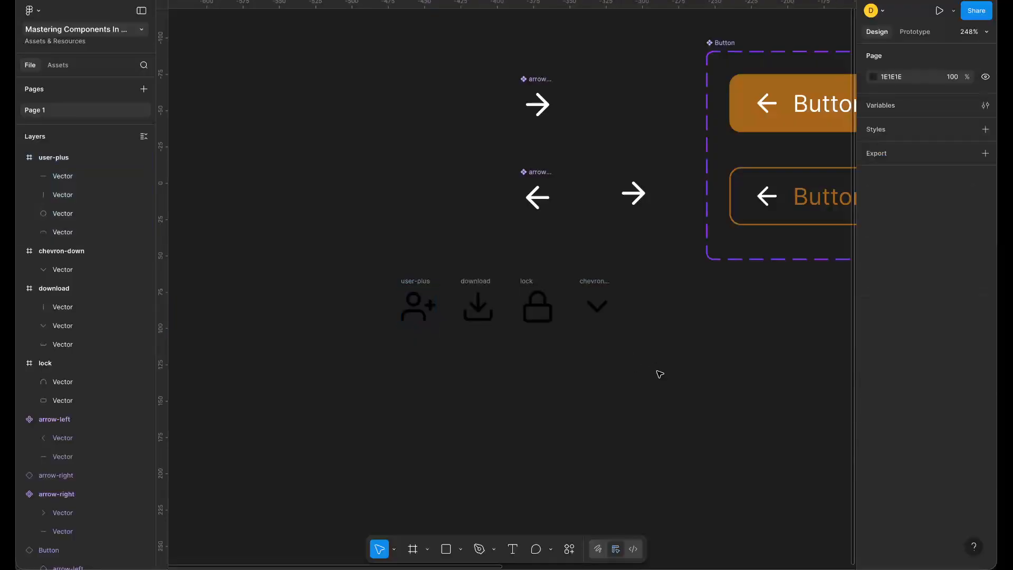
{"action": "scroll", "coordinate": [666, 337], "scroll_direction": "right", "scroll_amount": 10}
{"action": "scroll", "coordinate": [661, 338], "scroll_direction": "left", "scroll_amount": 10}
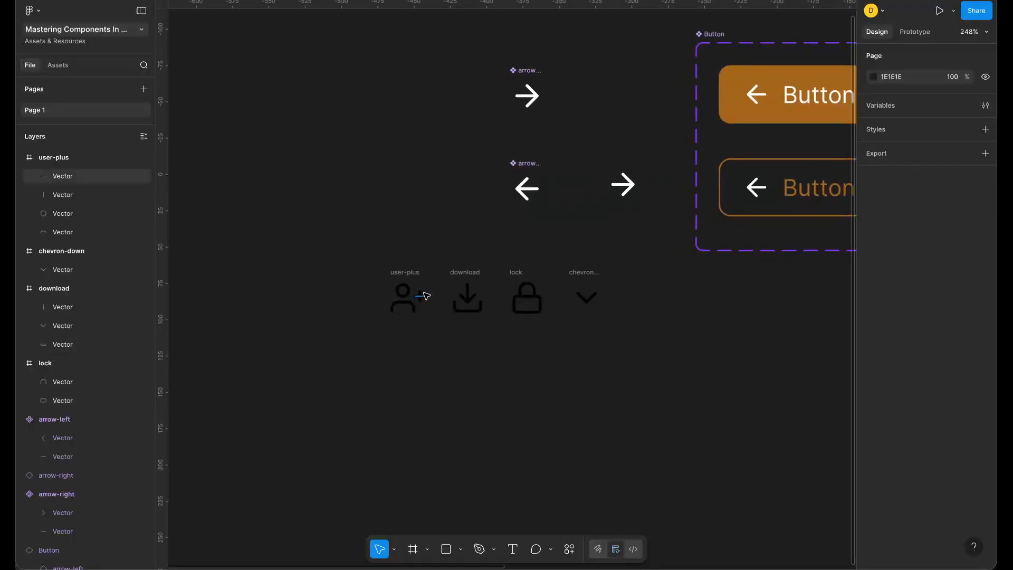
{"action": "scroll", "coordinate": [641, 282], "scroll_direction": "up", "scroll_amount": 2}
{"action": "scroll", "coordinate": [643, 282], "scroll_direction": "right", "scroll_amount": 12}
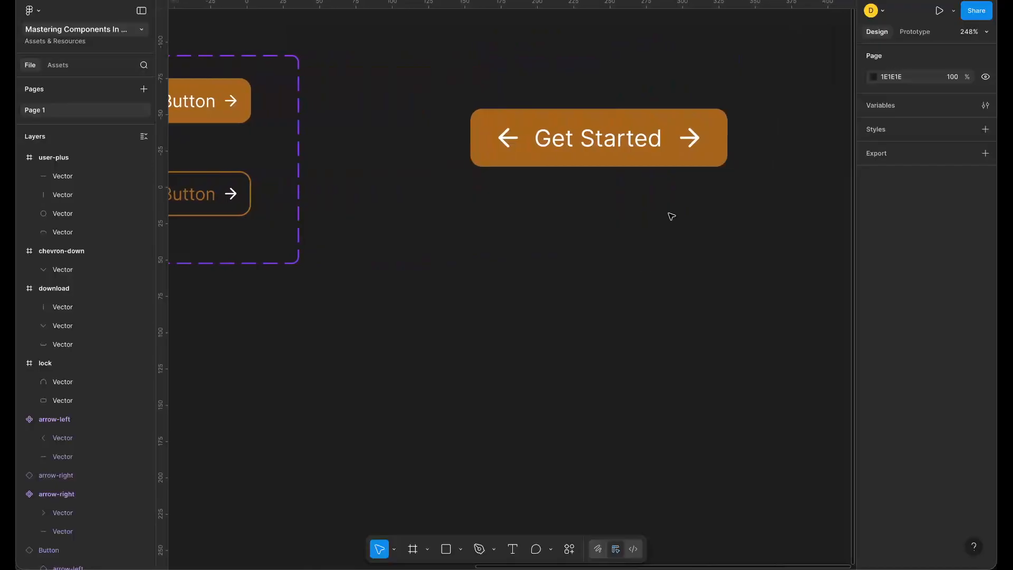
{"action": "double_click", "coordinate": [689, 143]}
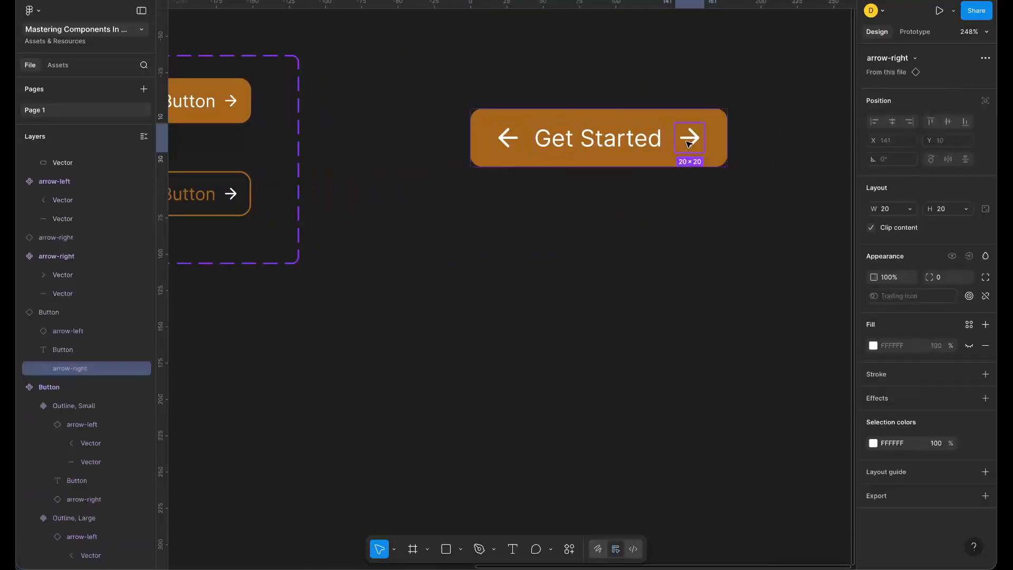
{"action": "left_click", "coordinate": [898, 59]}
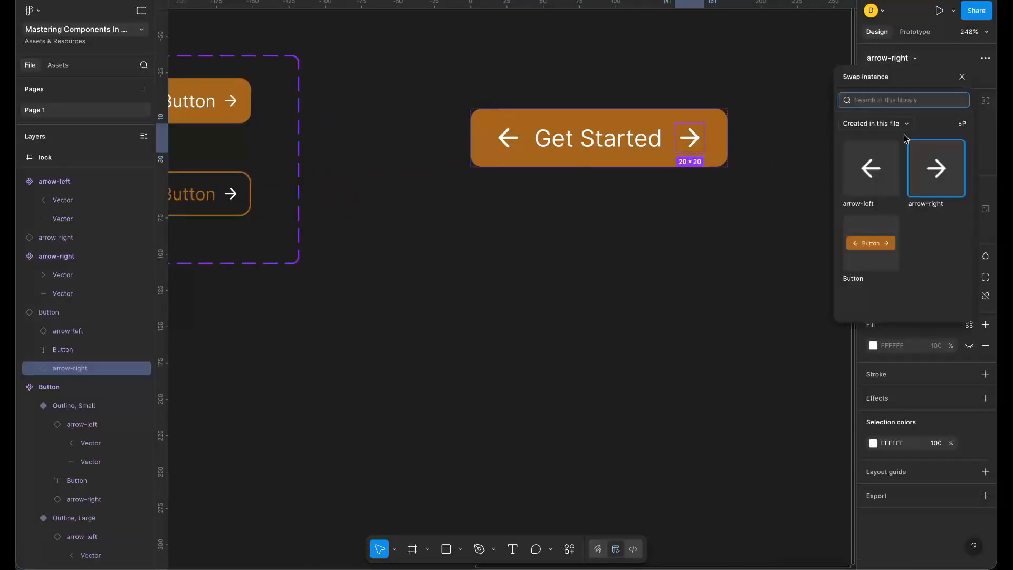
{"action": "scroll", "coordinate": [627, 273], "scroll_direction": "left", "scroll_amount": 15}
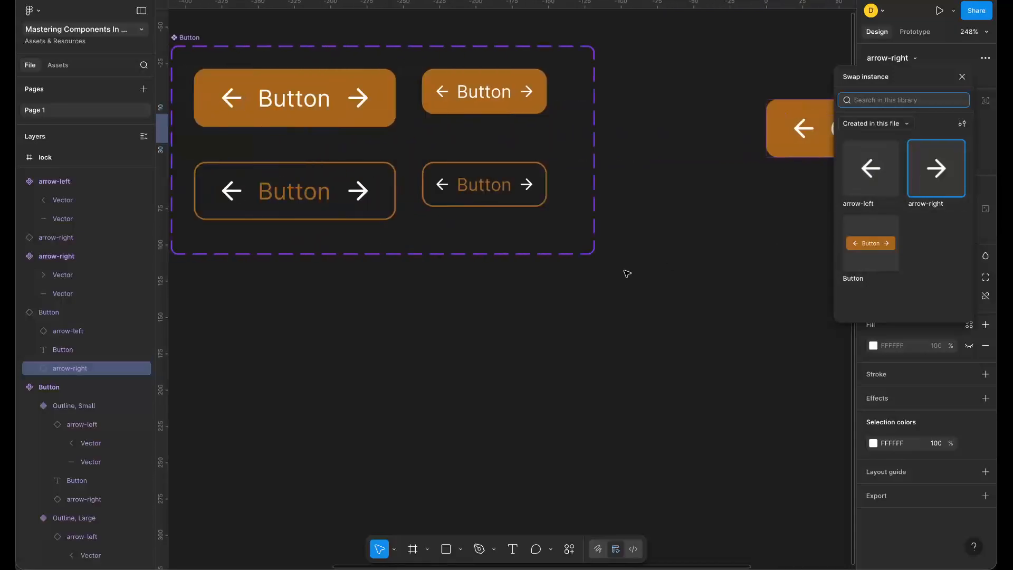
{"action": "left_click", "coordinate": [757, 298]}
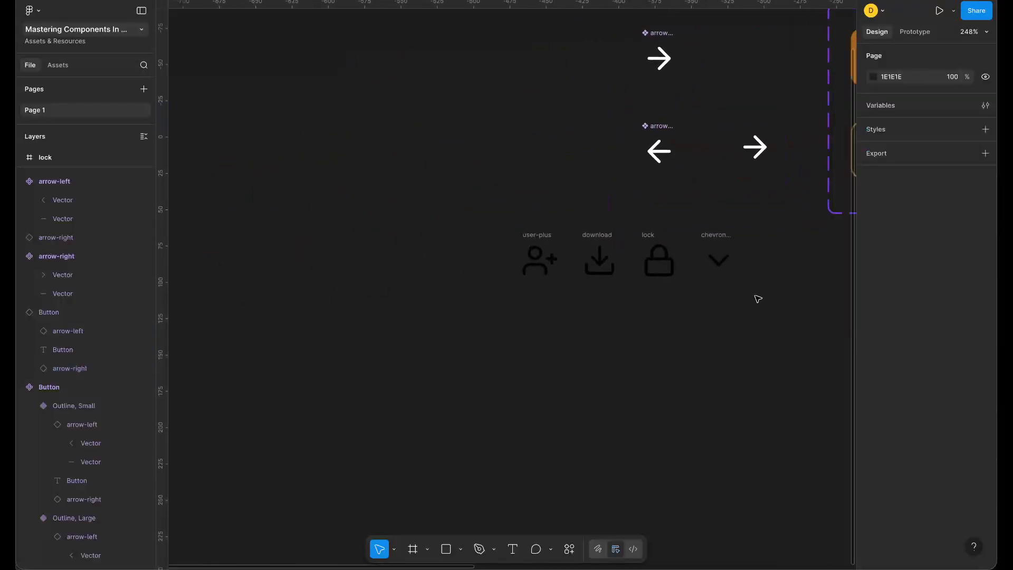
- Convert the user-plus, download, lock and chevron-down icon frames into four separate components at once
{"action": "left_click_drag", "start_coordinate": [770, 314], "coordinate": [456, 209]}
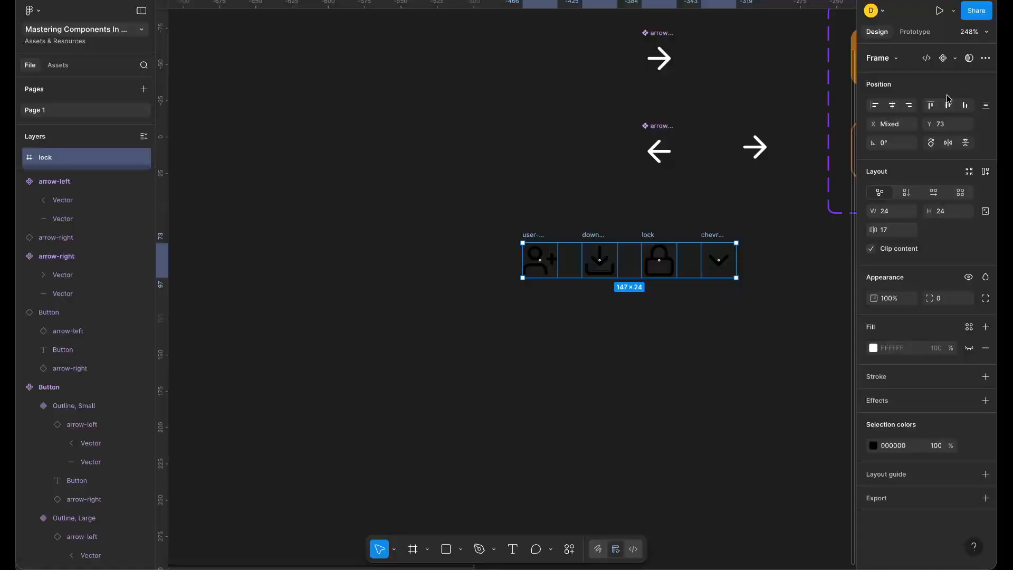
{"action": "left_click", "coordinate": [955, 61]}
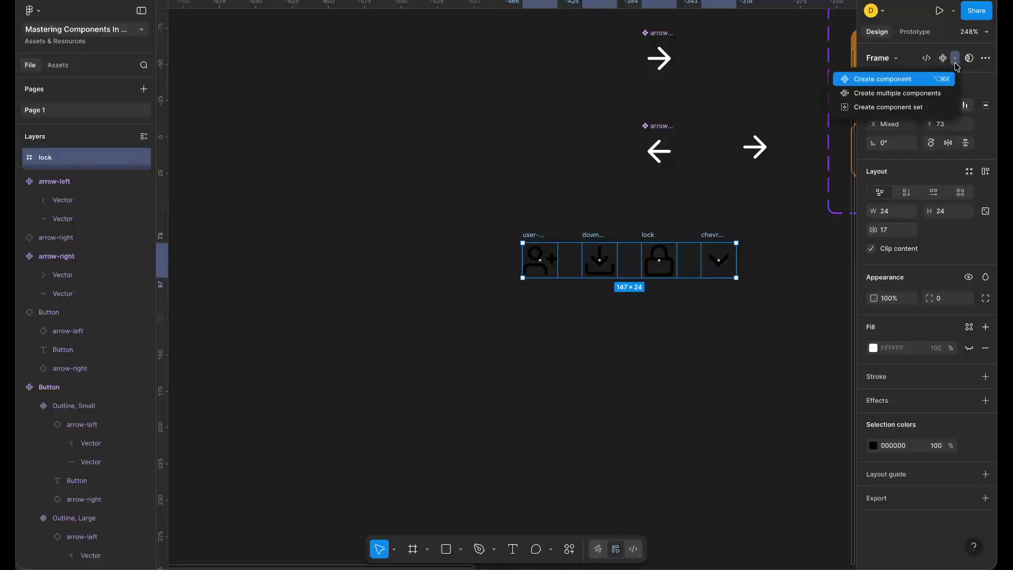
{"action": "left_click", "coordinate": [896, 94]}
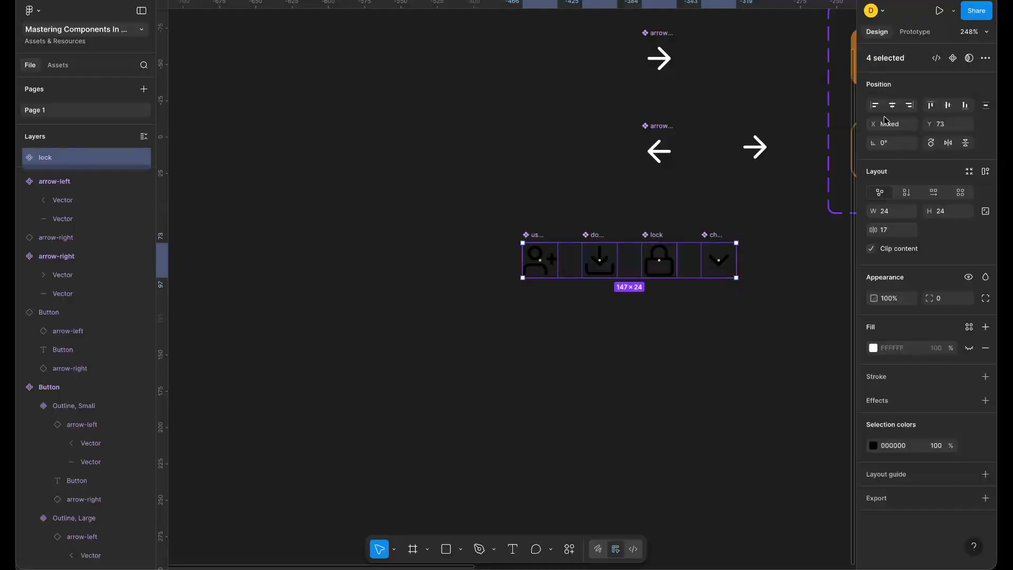
{"action": "left_click", "coordinate": [517, 221]}
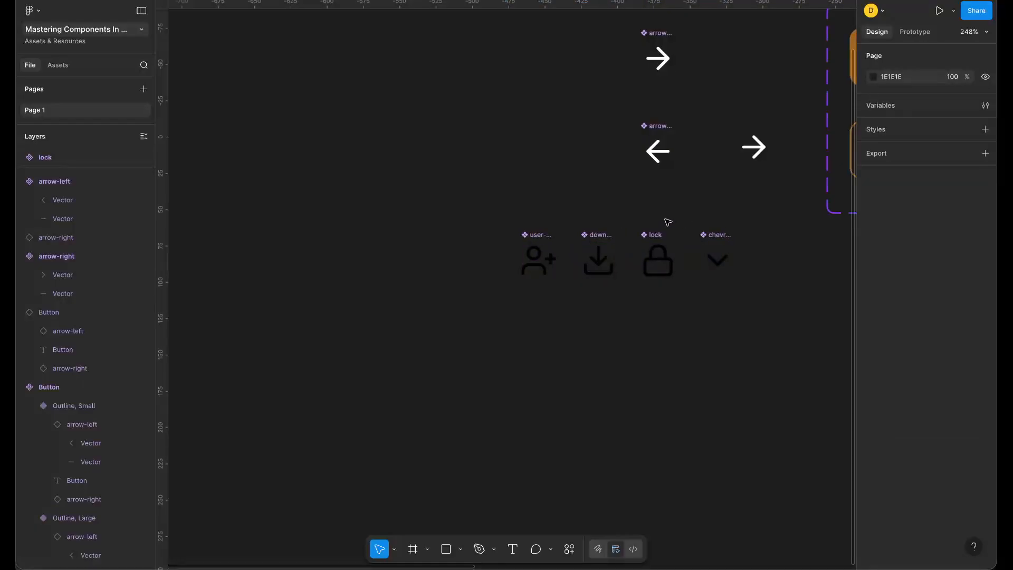
- Try swapping the Get Started button's trailing arrow-right icon for the download component, and undo the swap
{"action": "scroll", "coordinate": [666, 222], "scroll_direction": "right", "scroll_amount": 5}
{"action": "scroll", "coordinate": [666, 222], "scroll_direction": "right", "scroll_amount": 5}
{"action": "scroll", "coordinate": [607, 262], "scroll_direction": "right", "scroll_amount": 5}
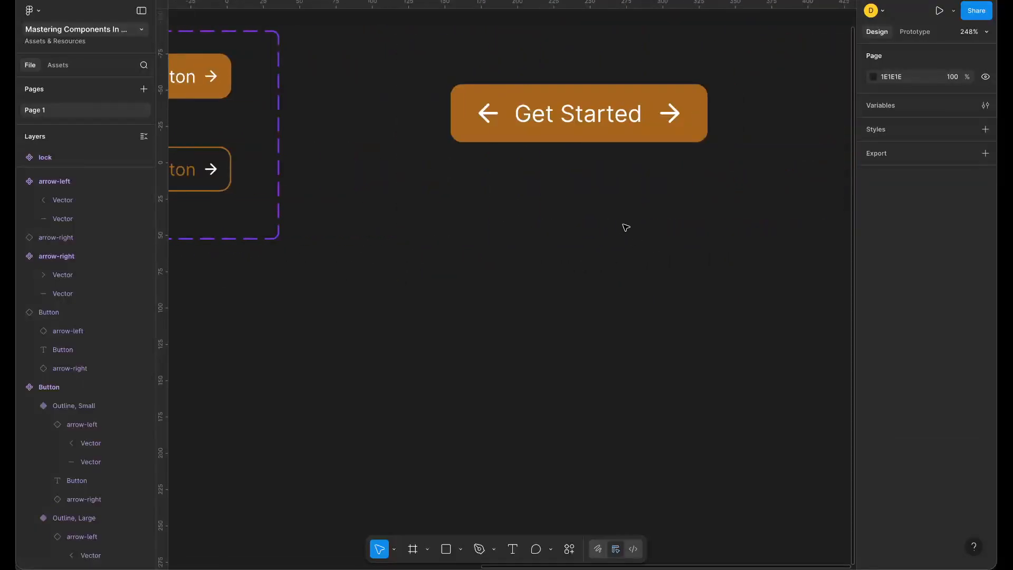
{"action": "left_click", "coordinate": [667, 121]}
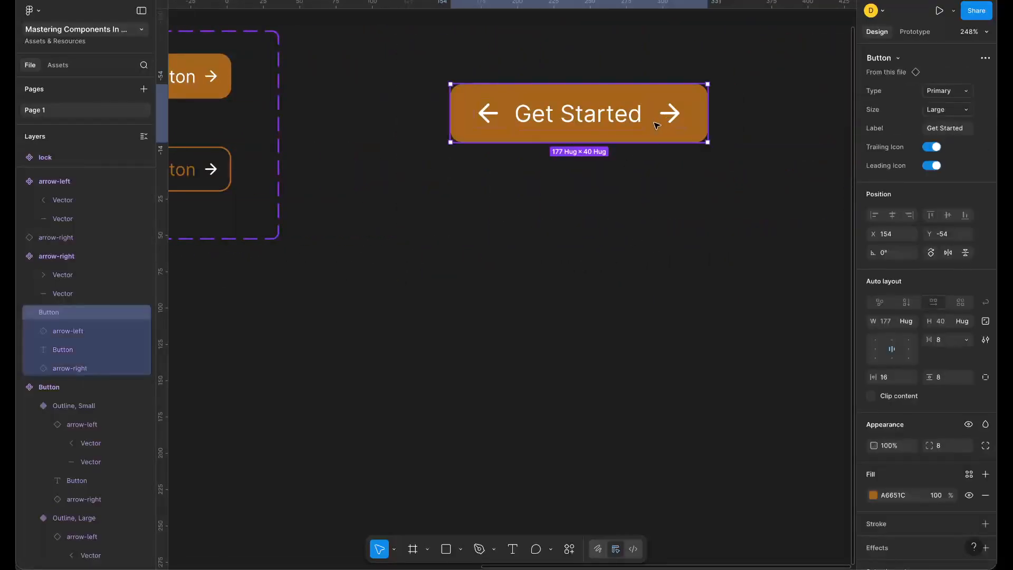
{"action": "left_click", "coordinate": [669, 115]}
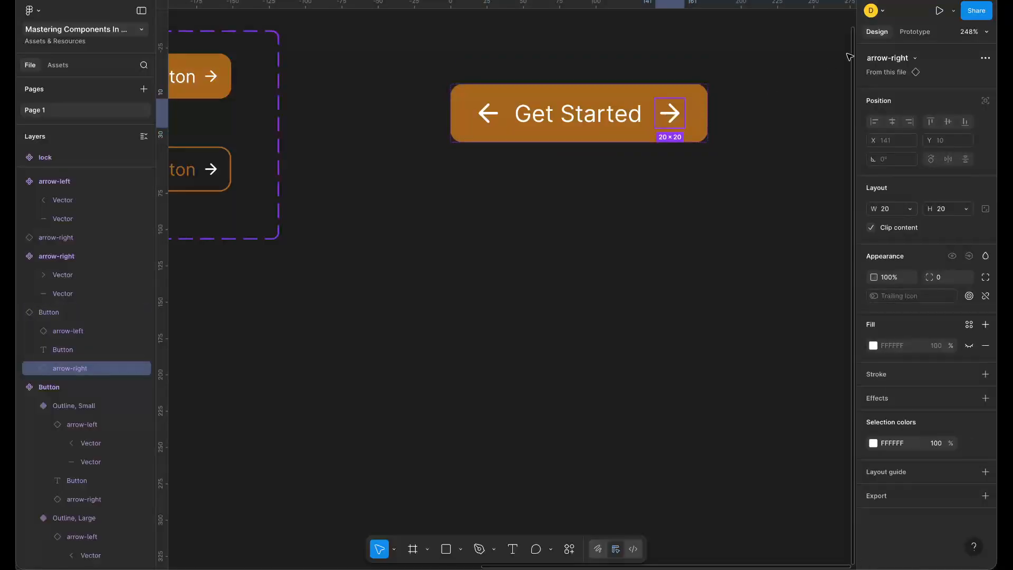
{"action": "left_click", "coordinate": [917, 59]}
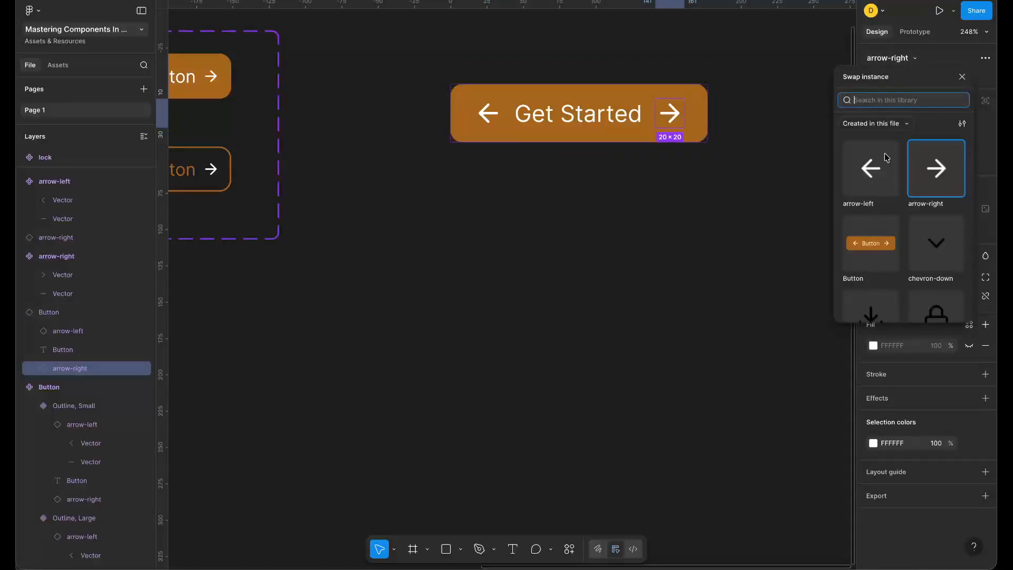
{"action": "scroll", "coordinate": [933, 207], "scroll_direction": "down", "scroll_amount": 2}
{"action": "left_click", "coordinate": [872, 231]}
{"action": "left_click", "coordinate": [872, 231]}
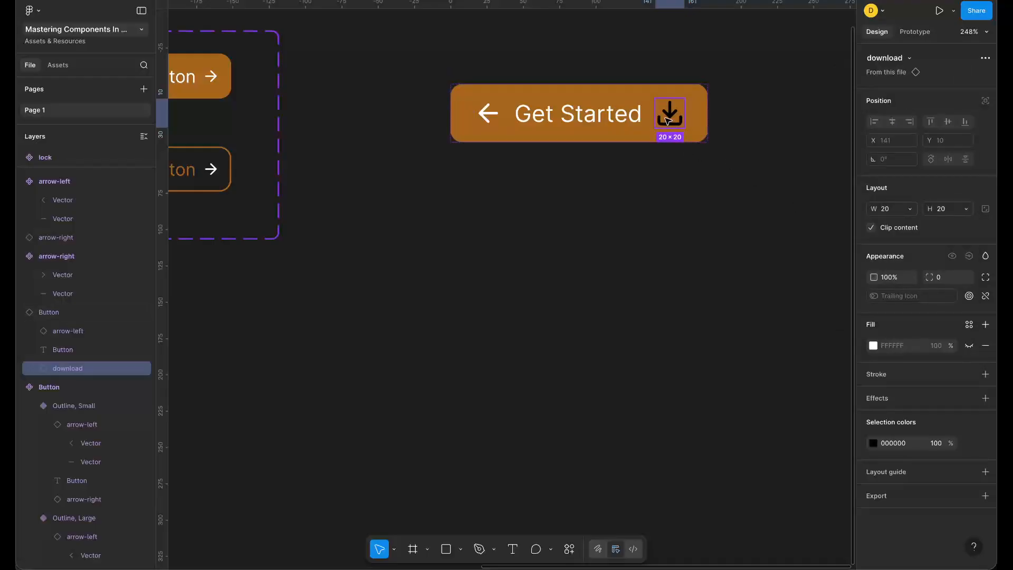
{"action": "key", "text": "ctrl+z"}
- Change the fill of the Get Started button instance to a dark blue with a hue of about 225
{"action": "scroll", "coordinate": [624, 188], "scroll_direction": "left", "scroll_amount": 3}
{"action": "scroll", "coordinate": [624, 187], "scroll_direction": "down", "scroll_amount": 5}
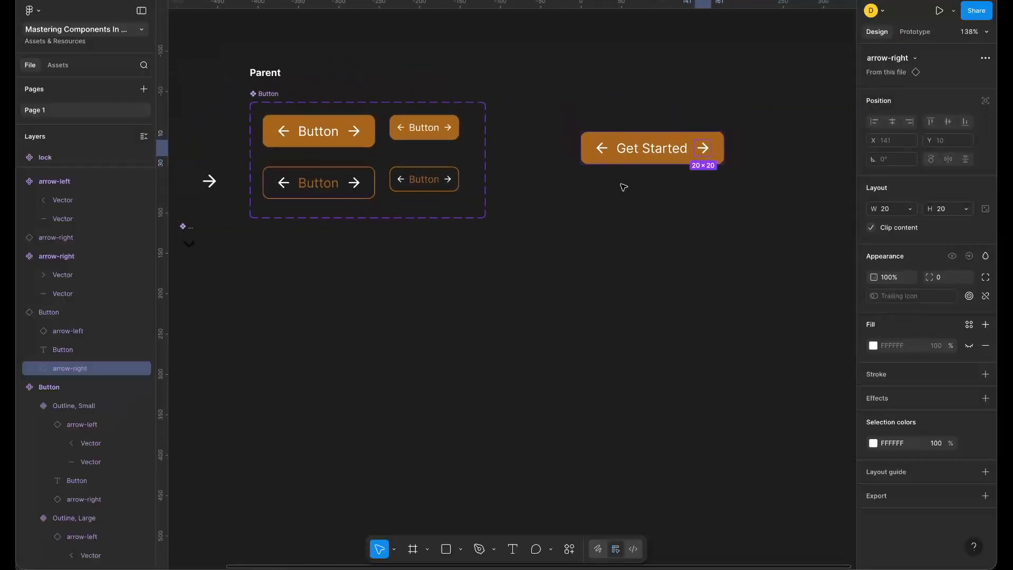
{"action": "scroll", "coordinate": [624, 187], "scroll_direction": "left", "scroll_amount": 2}
{"action": "left_click", "coordinate": [699, 162]}
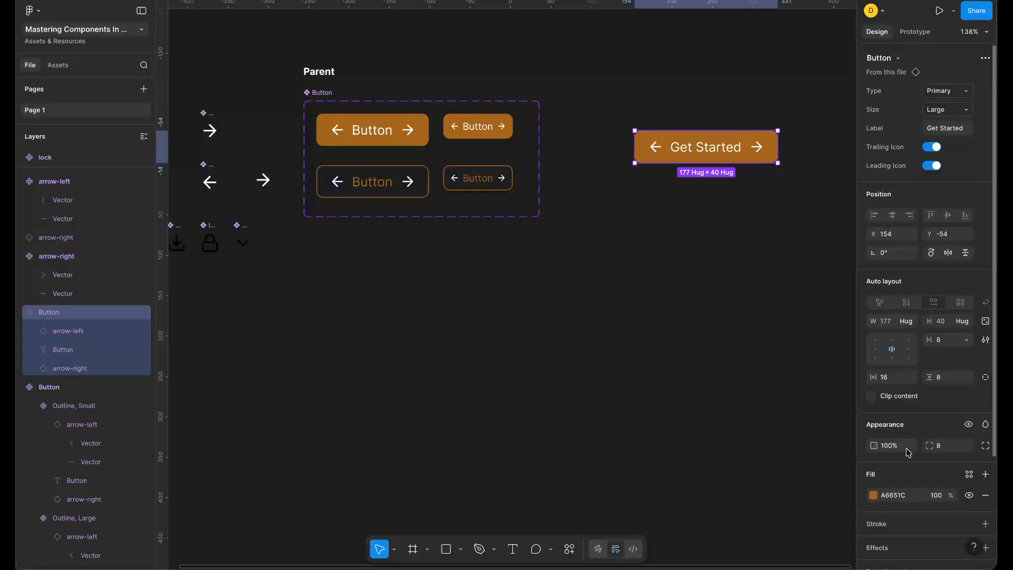
{"action": "left_click", "coordinate": [874, 495]}
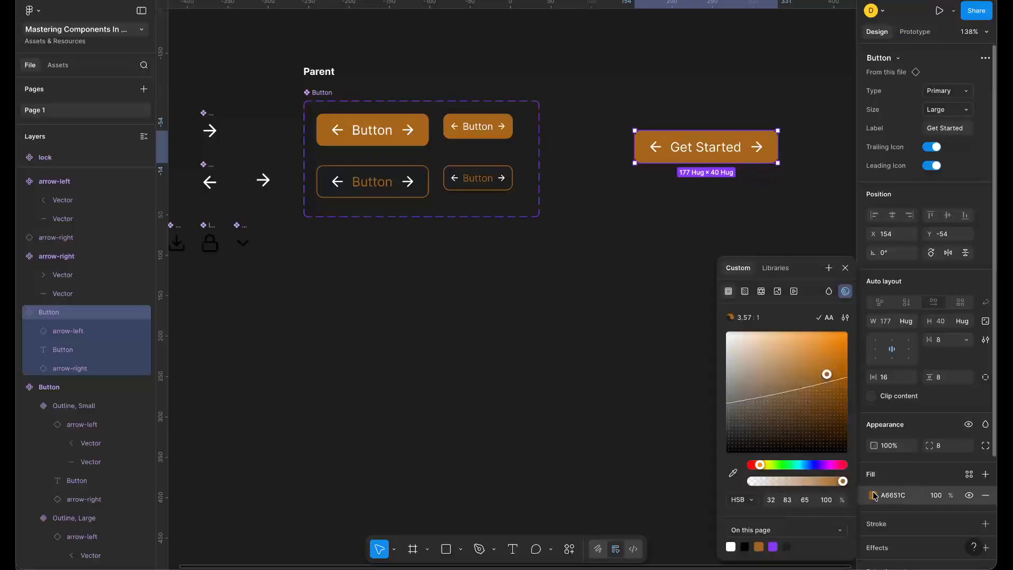
{"action": "left_click", "coordinate": [811, 466]}
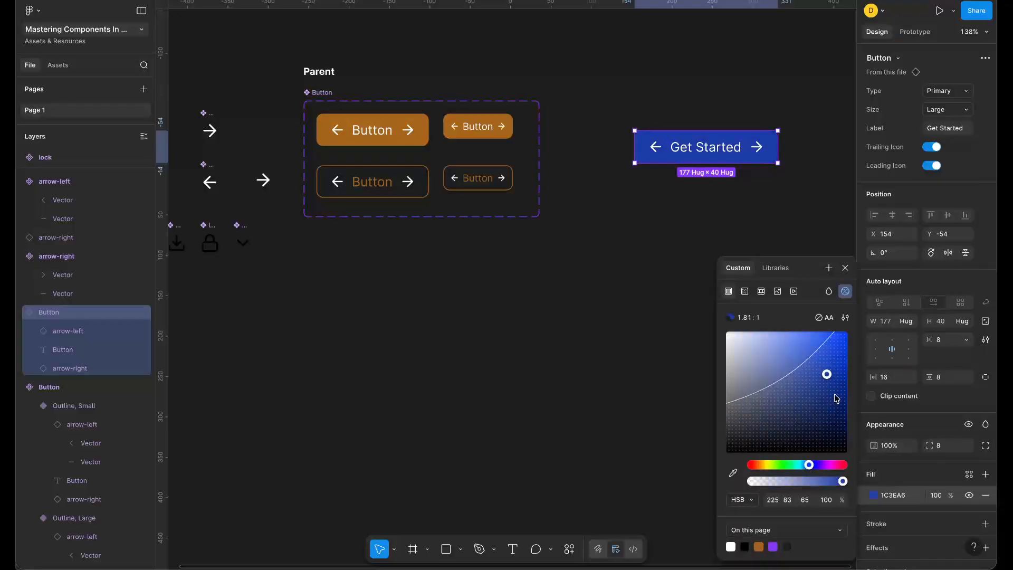
{"action": "mouse_move", "coordinate": [832, 378]}
{"action": "left_mouse_down"}
{"action": "mouse_move", "coordinate": [817, 364]}
{"action": "mouse_move", "coordinate": [829, 390]}
{"action": "left_mouse_up"}
{"action": "left_click", "coordinate": [638, 330]}
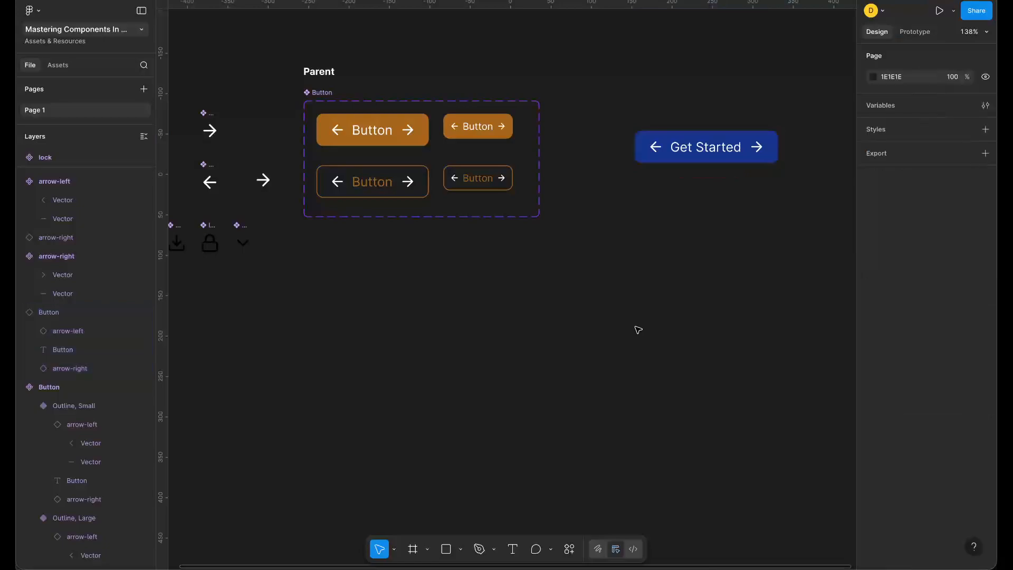
- Create an instance swap property named Leading Icon on the Button component set, with arrow-left as its value and no preferred values
{"action": "scroll", "coordinate": [638, 330], "scroll_direction": "up", "scroll_amount": 3}
{"action": "scroll", "coordinate": [638, 330], "scroll_direction": "left", "scroll_amount": 7}
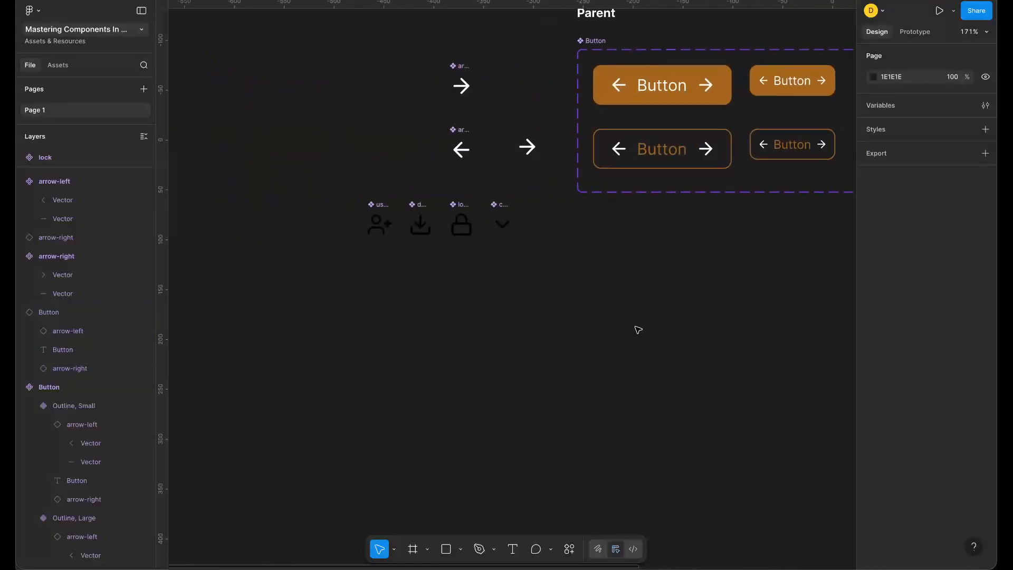
{"action": "scroll", "coordinate": [638, 329], "scroll_direction": "right", "scroll_amount": 4}
{"action": "scroll", "coordinate": [639, 329], "scroll_direction": "up", "scroll_amount": 1}
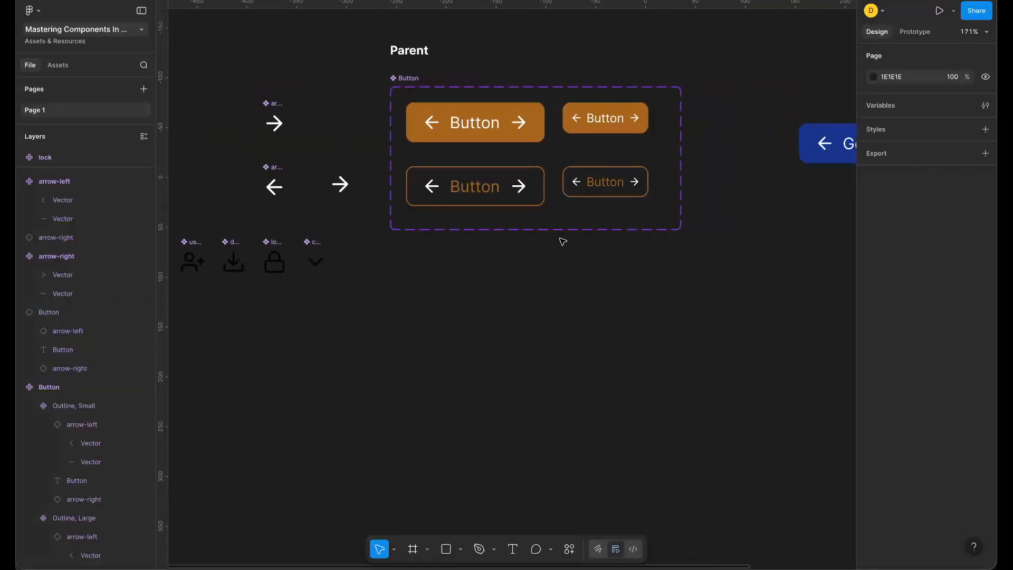
{"action": "scroll", "coordinate": [453, 165], "scroll_direction": "up", "scroll_amount": 1}
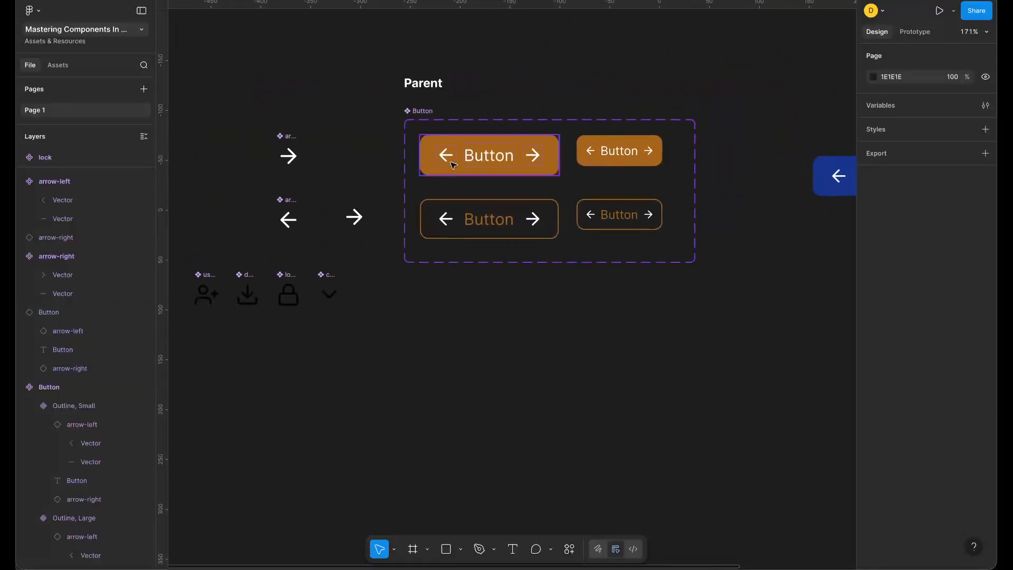
{"action": "left_click", "coordinate": [424, 118]}
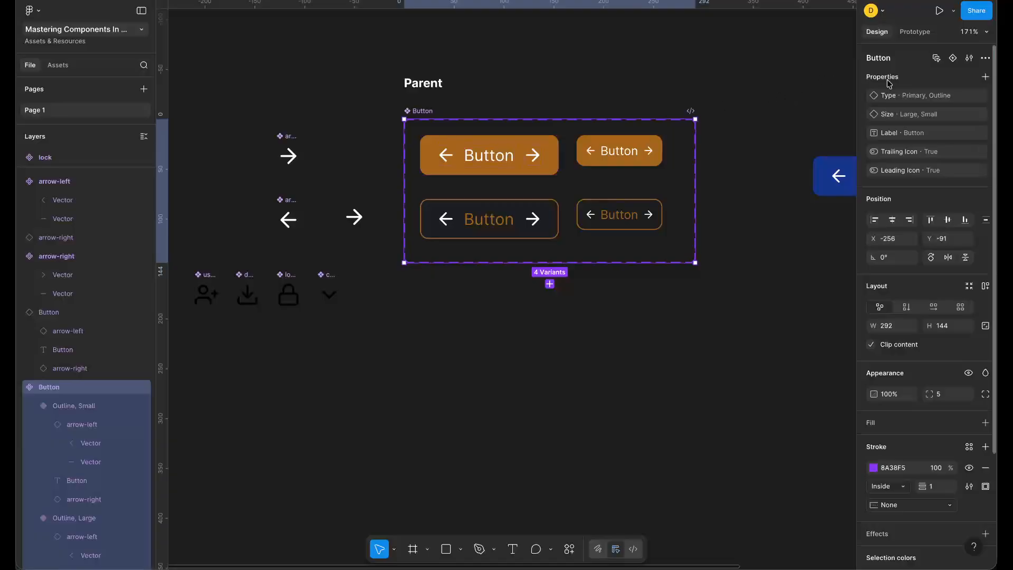
{"action": "left_click", "coordinate": [985, 76]}
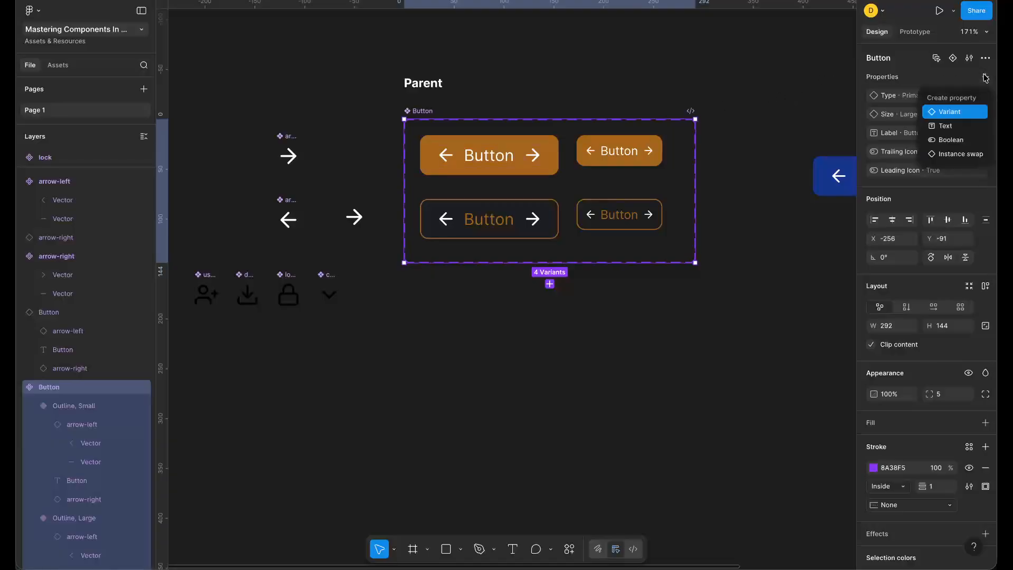
{"action": "left_click", "coordinate": [958, 154]}
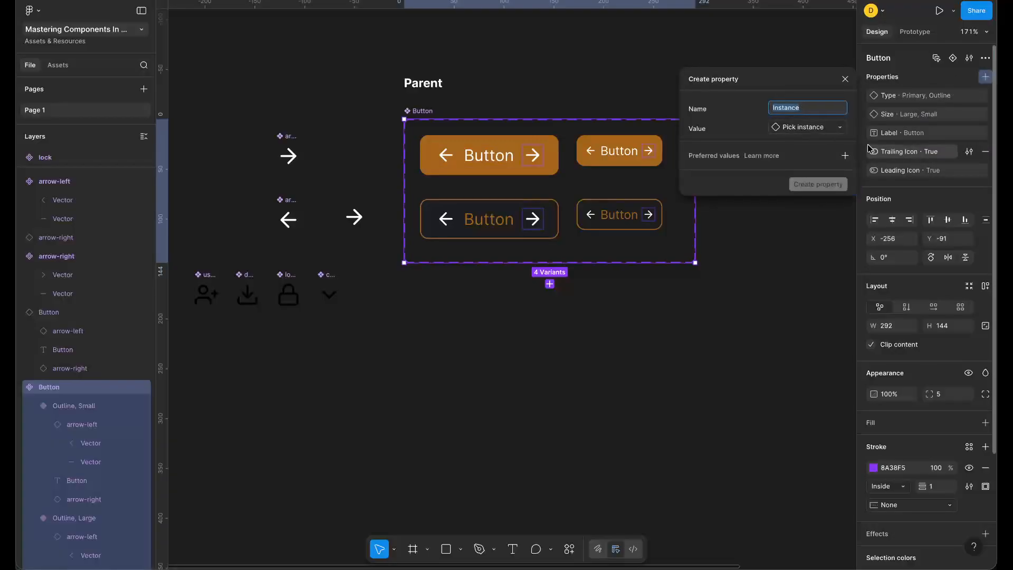
{"action": "type", "text": "Leading Icon"}
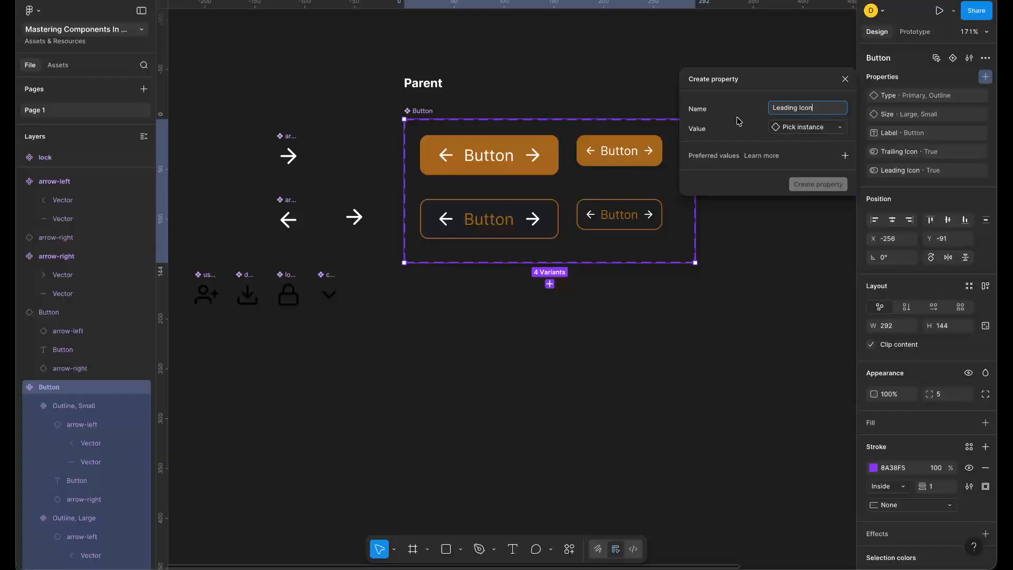
{"action": "left_click", "coordinate": [800, 129]}
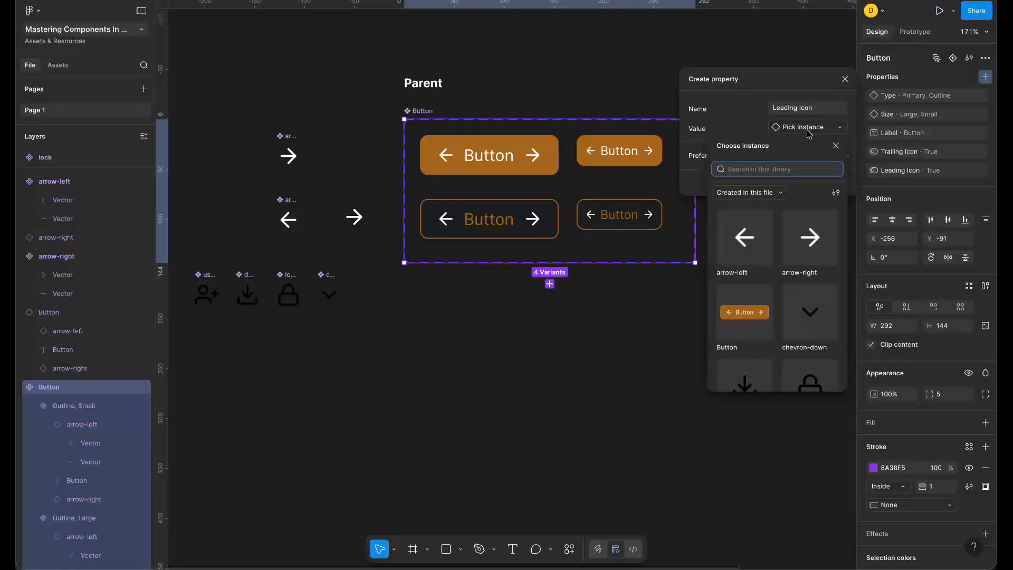
{"action": "left_click", "coordinate": [747, 247]}
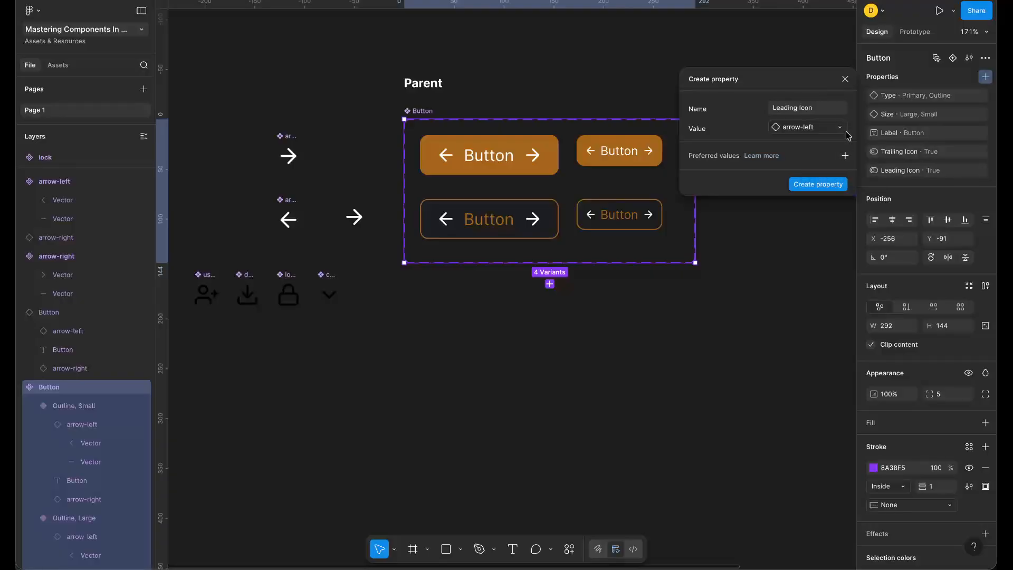
{"action": "left_click", "coordinate": [845, 155]}
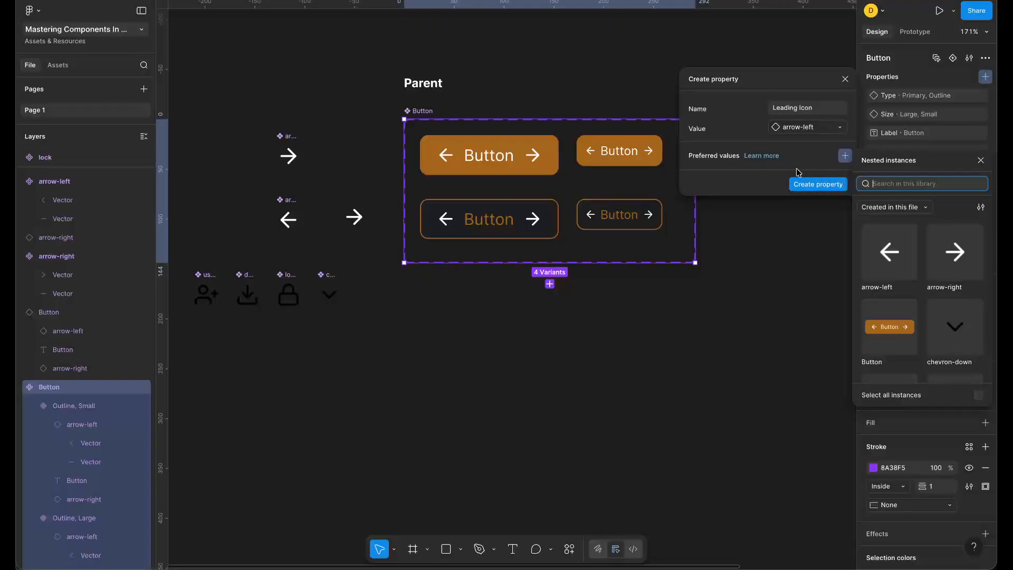
{"action": "left_click", "coordinate": [740, 139]}
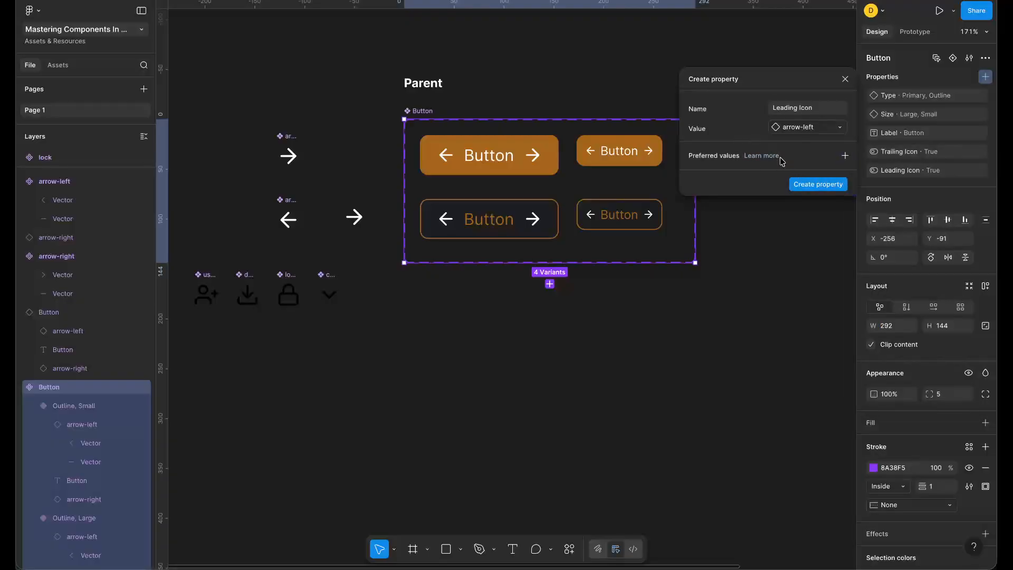
{"action": "left_click", "coordinate": [819, 184]}
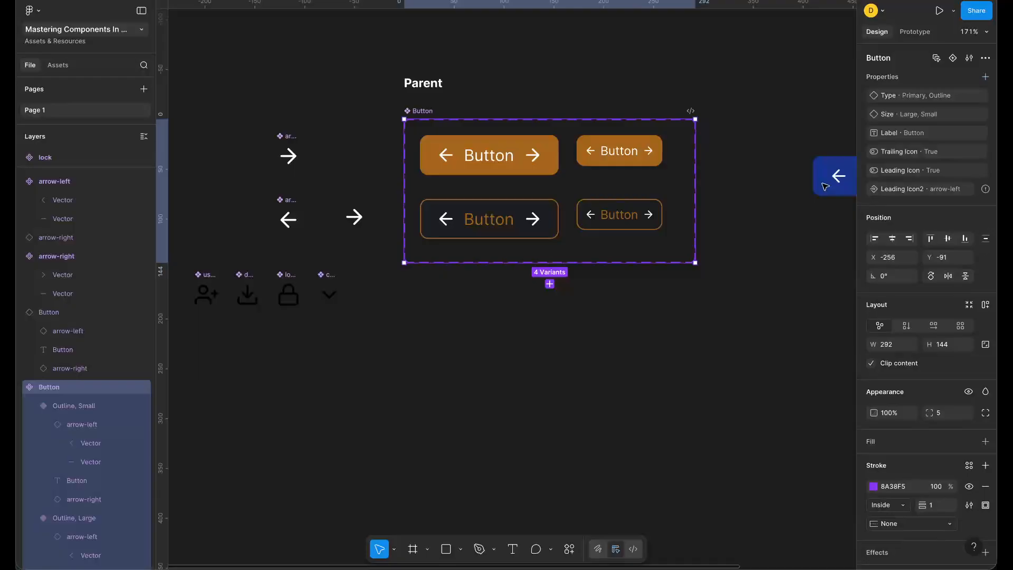
- Rename the Button set's leading icon boolean property to Has Leading Icon and its instance swap property to Leading Icon
{"action": "double_click", "coordinate": [902, 174]}
{"action": "left_click", "coordinate": [881, 170]}
{"action": "type", "text": "Has"}
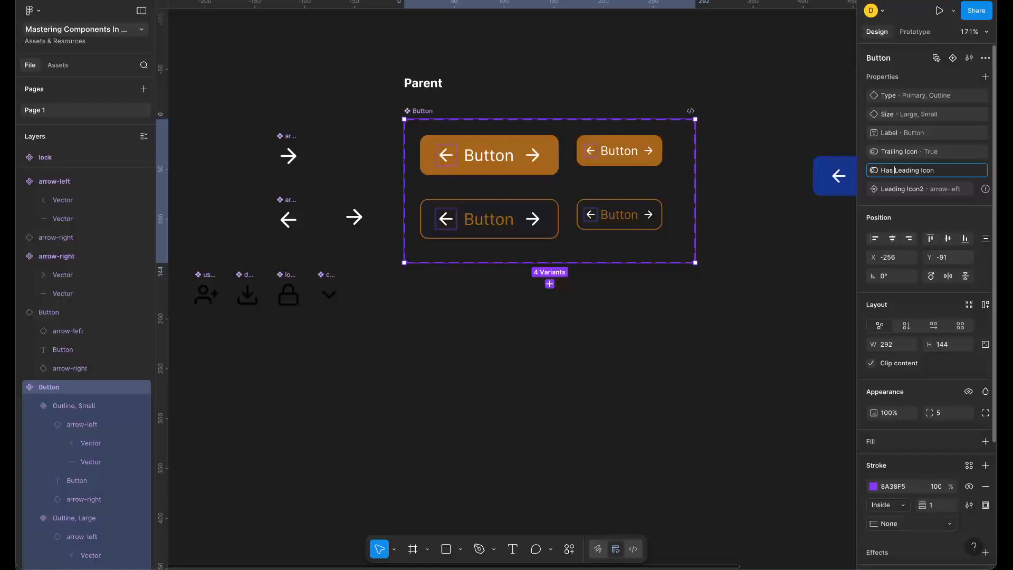
{"action": "key", "text": "Return"}
{"action": "double_click", "coordinate": [904, 190]}
{"action": "key", "text": "Right"}
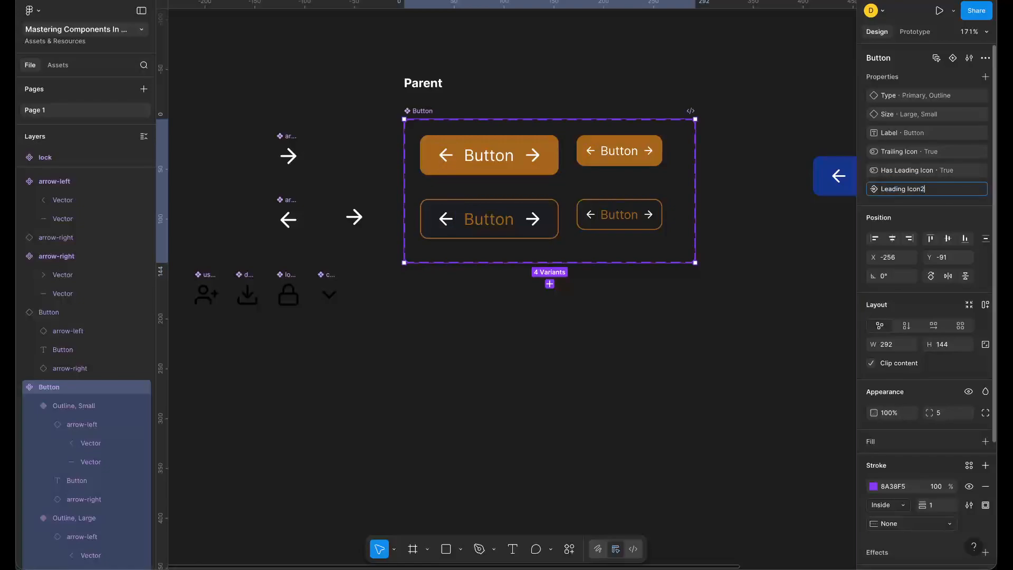
{"action": "key", "text": "Return"}
- Rename the Trailing Icon boolean property of the Button component set to Has Trailing Icon
{"action": "double_click", "coordinate": [895, 151]}
{"action": "key", "text": "Left"}
{"action": "type", "text": "Has"}
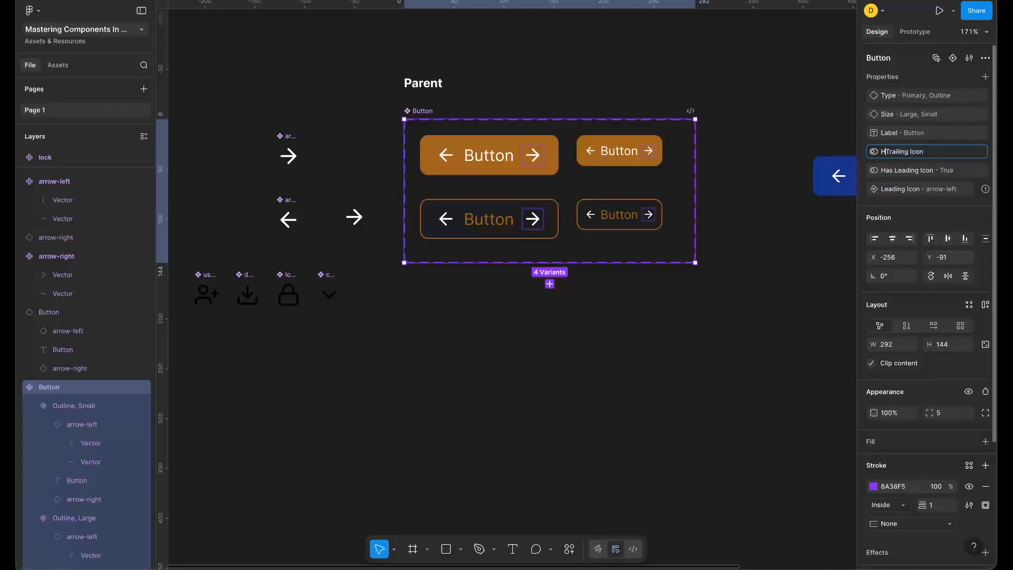
{"action": "key", "text": "Return"}
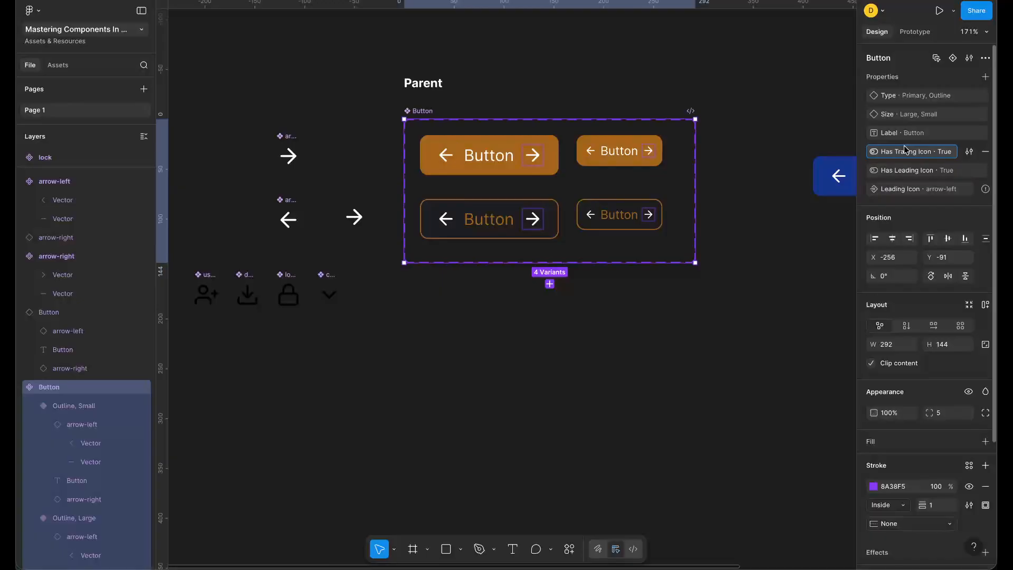
{"action": "double_click", "coordinate": [906, 189]}
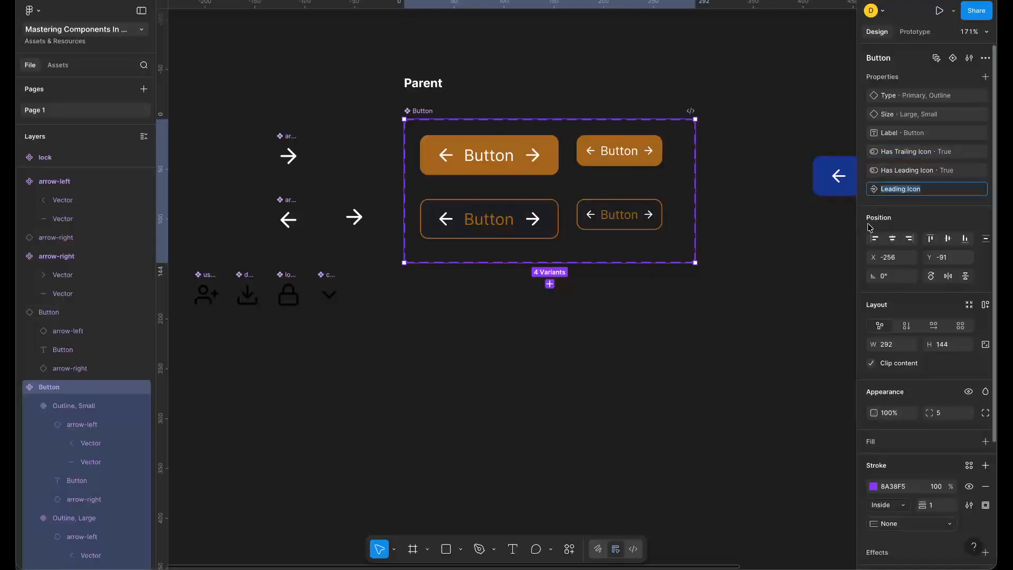
{"action": "left_click", "coordinate": [903, 207]}
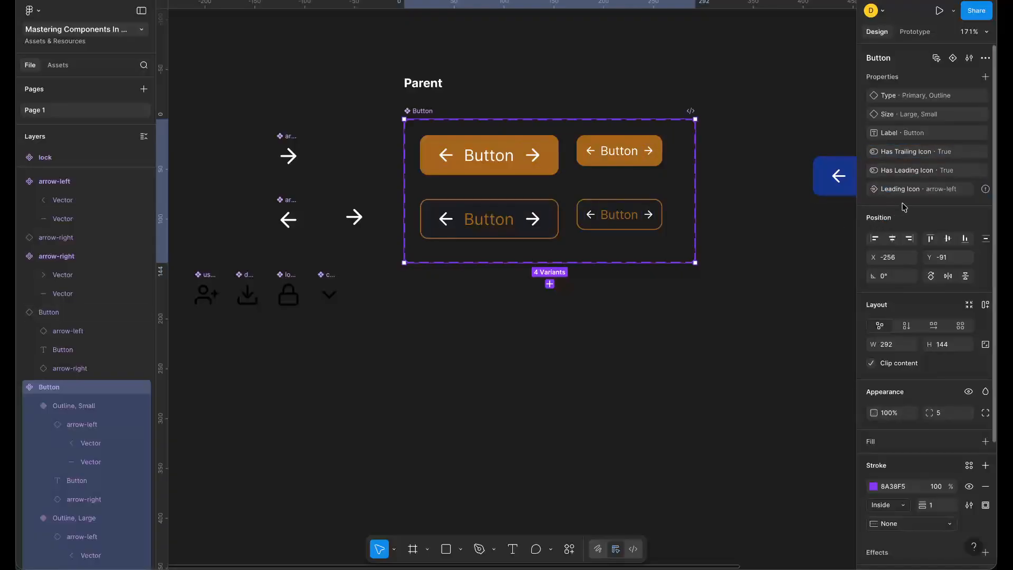
- Create an instance swap property named Trailing Icon on the Button component set, with arrow-right as its value
{"action": "left_click", "coordinate": [985, 76]}
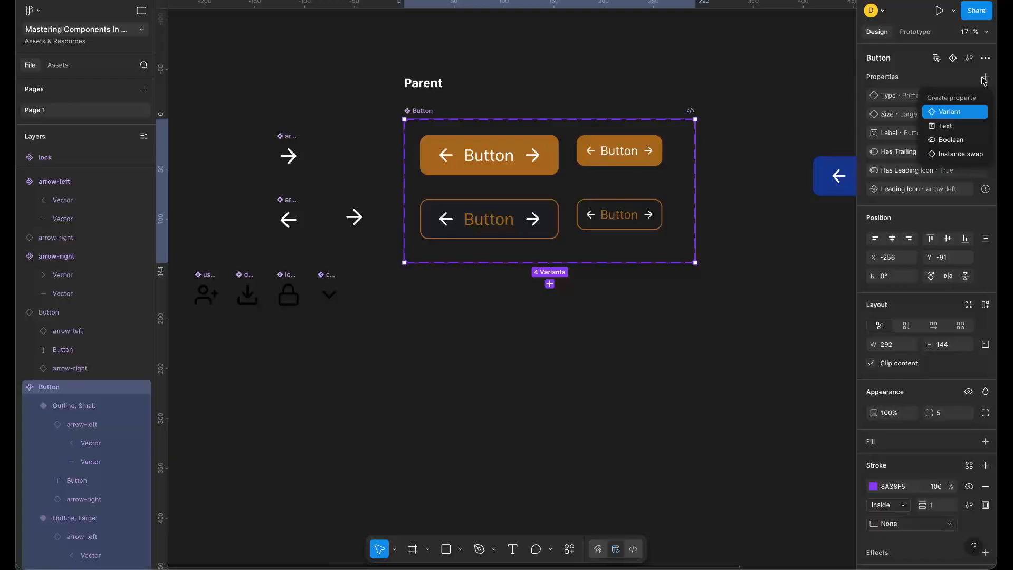
{"action": "left_click", "coordinate": [959, 155]}
{"action": "type", "text": "Train"}
{"action": "type", "text": "ing Icon"}
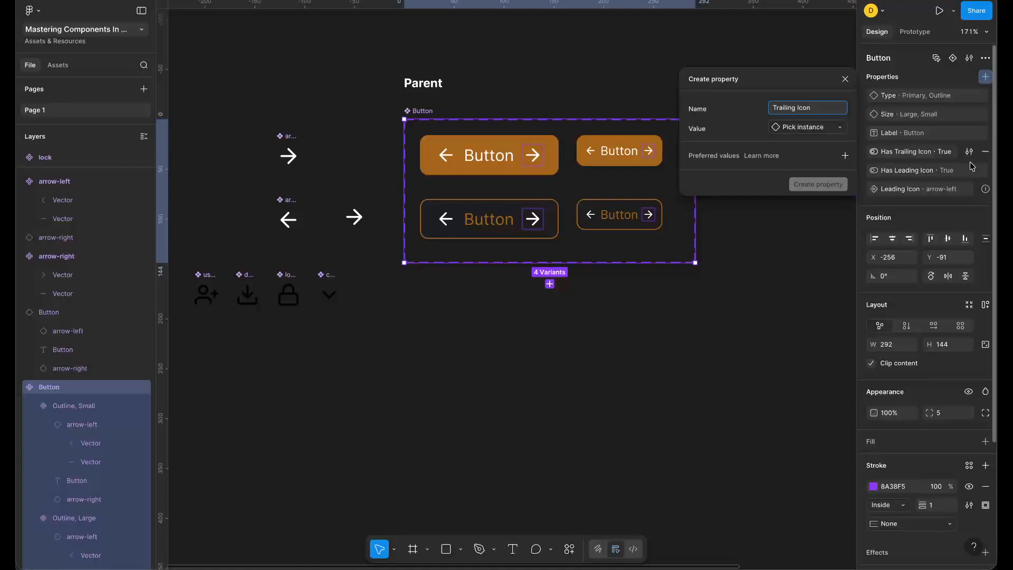
{"action": "left_click", "coordinate": [825, 134]}
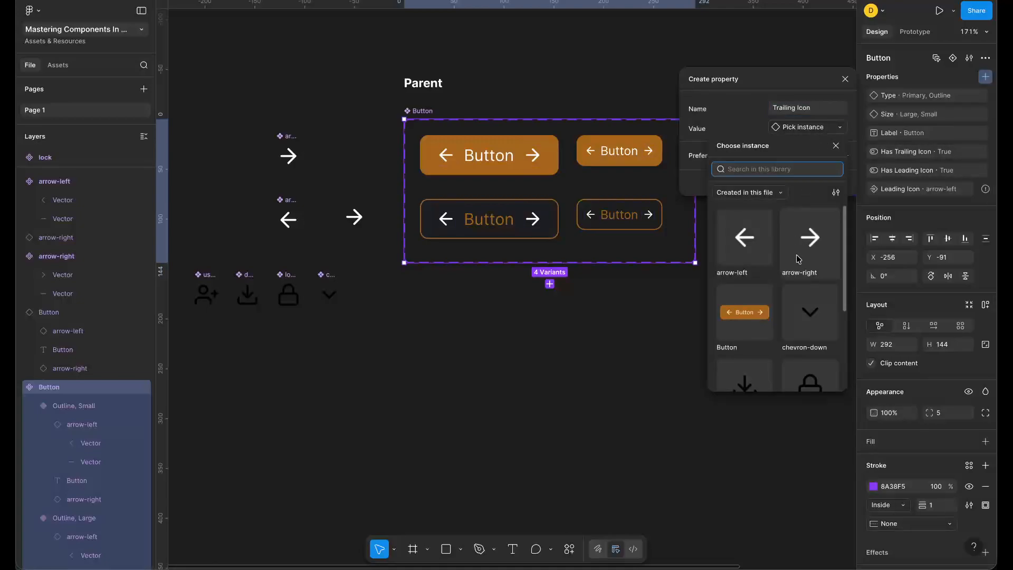
{"action": "left_click", "coordinate": [798, 259]}
{"action": "left_click", "coordinate": [813, 185]}
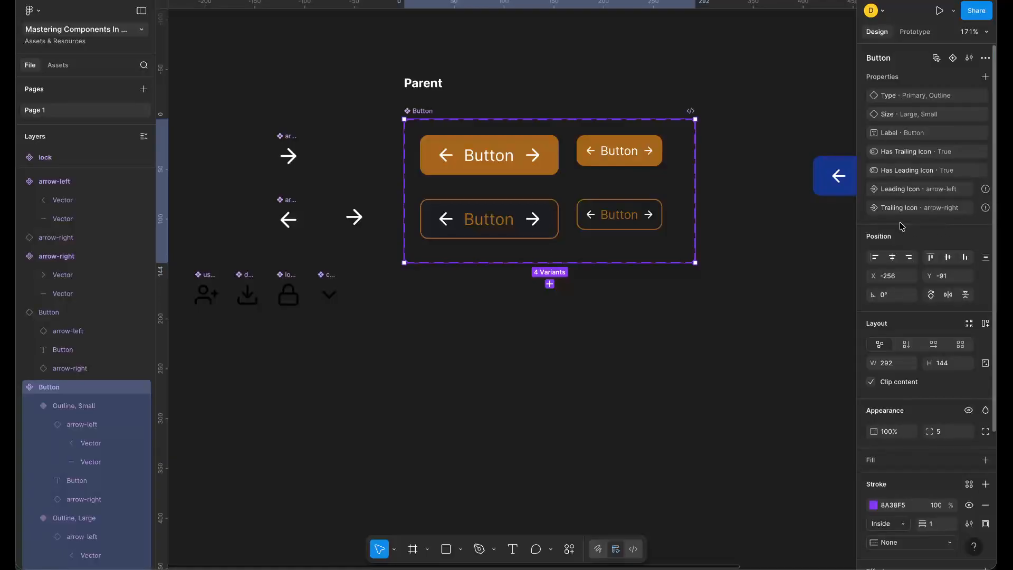
- Apply the Leading Icon instance swap property to the arrow-left icons in all four Button variants
{"action": "left_click", "coordinate": [452, 162]}
{"action": "left_click", "coordinate": [451, 163]}
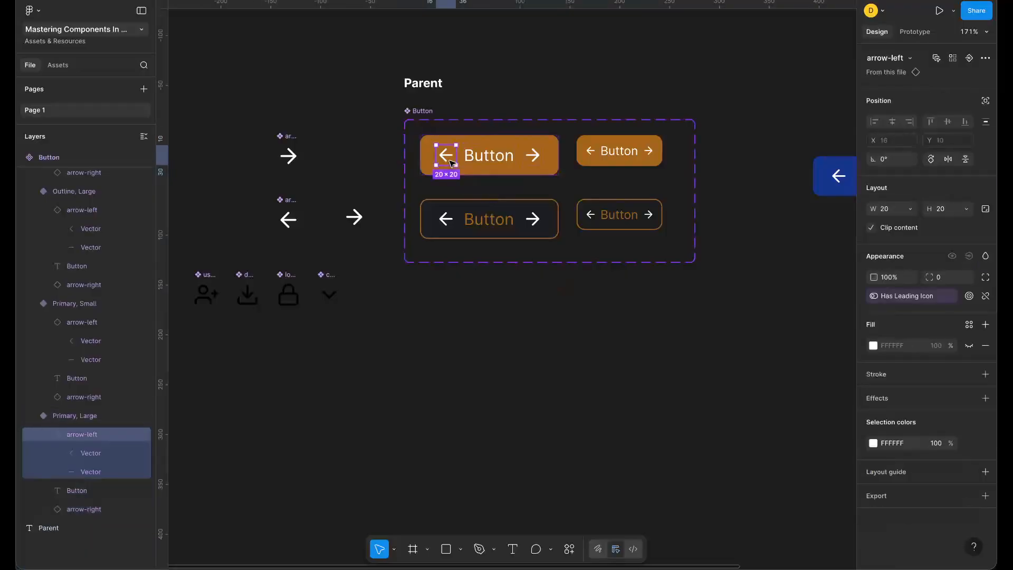
{"action": "left_click", "coordinate": [453, 220], "text": "shift"}
{"action": "left_click", "coordinate": [591, 151], "text": "shift"}
{"action": "left_click", "coordinate": [590, 212], "text": "shift"}
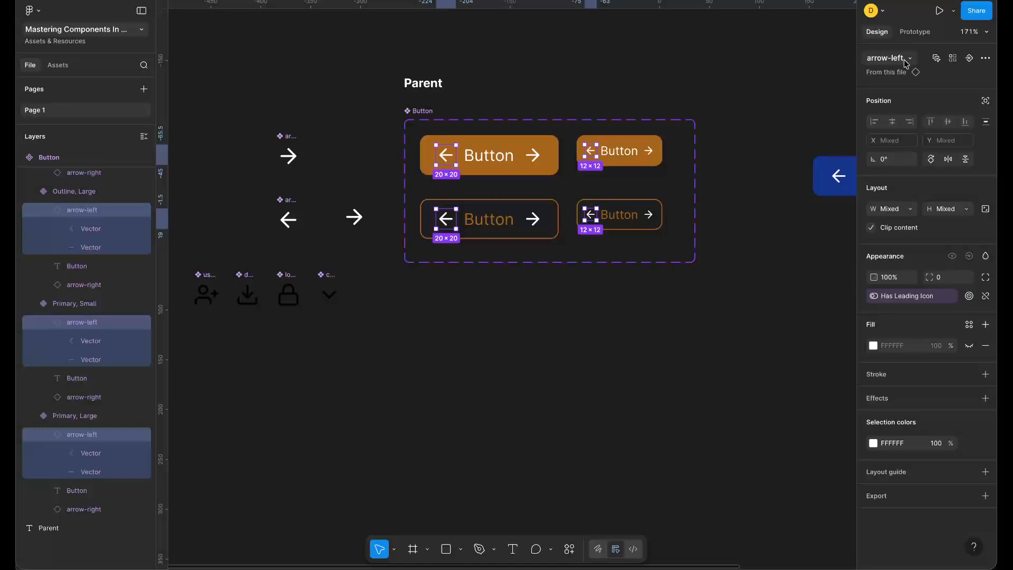
{"action": "left_click", "coordinate": [970, 59]}
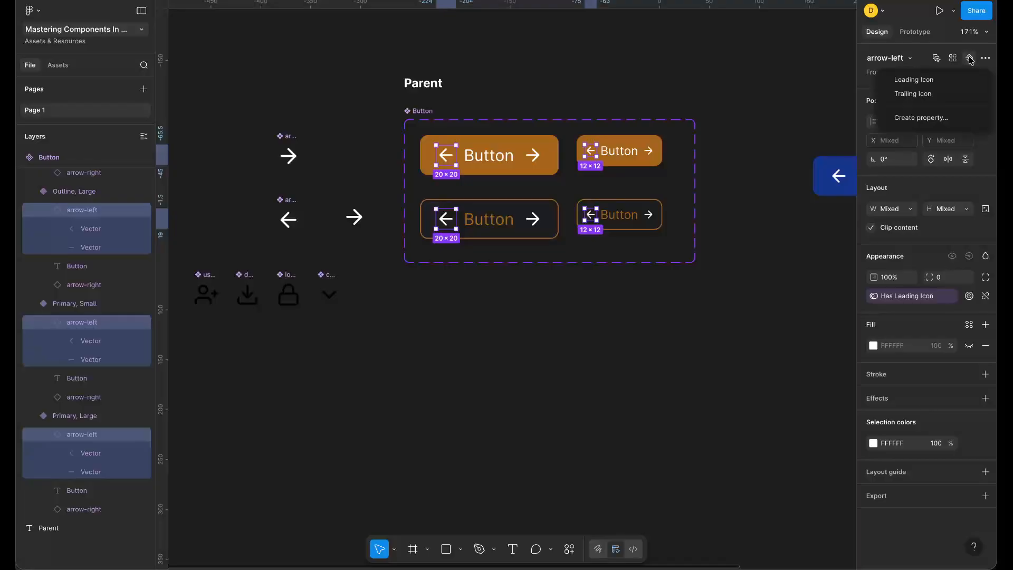
{"action": "left_click", "coordinate": [923, 87]}
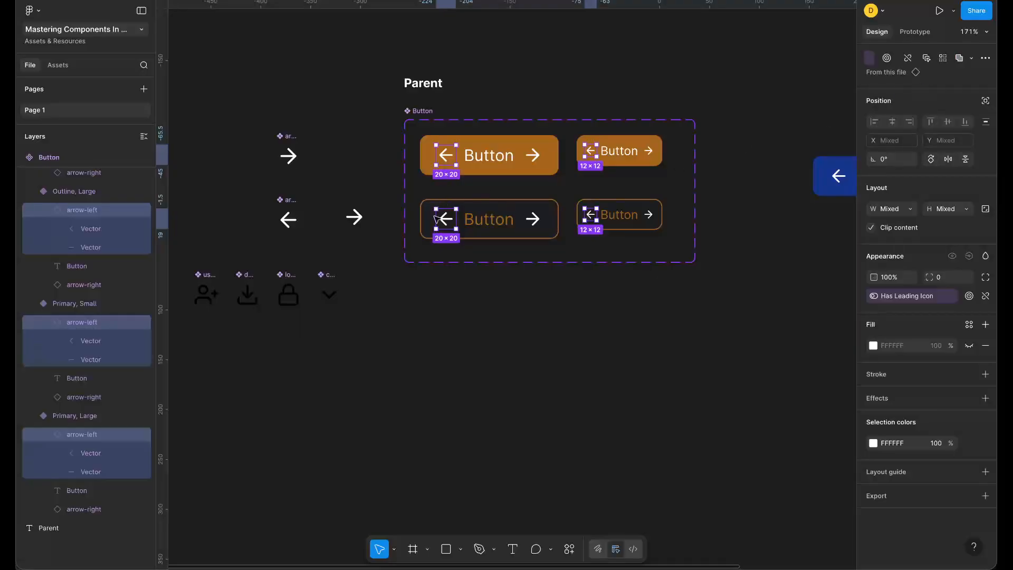
- Apply the Trailing Icon instance swap property to the arrow-right icons in all four Button variants
{"action": "left_click", "coordinate": [534, 219]}
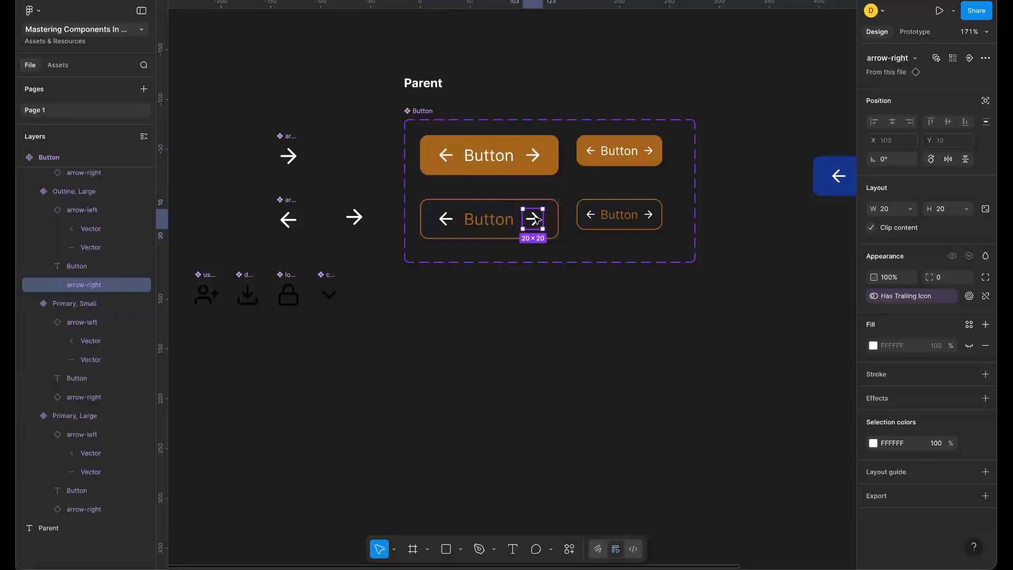
{"action": "left_click", "coordinate": [534, 160], "text": "shift"}
{"action": "left_click", "coordinate": [649, 150], "text": "shift"}
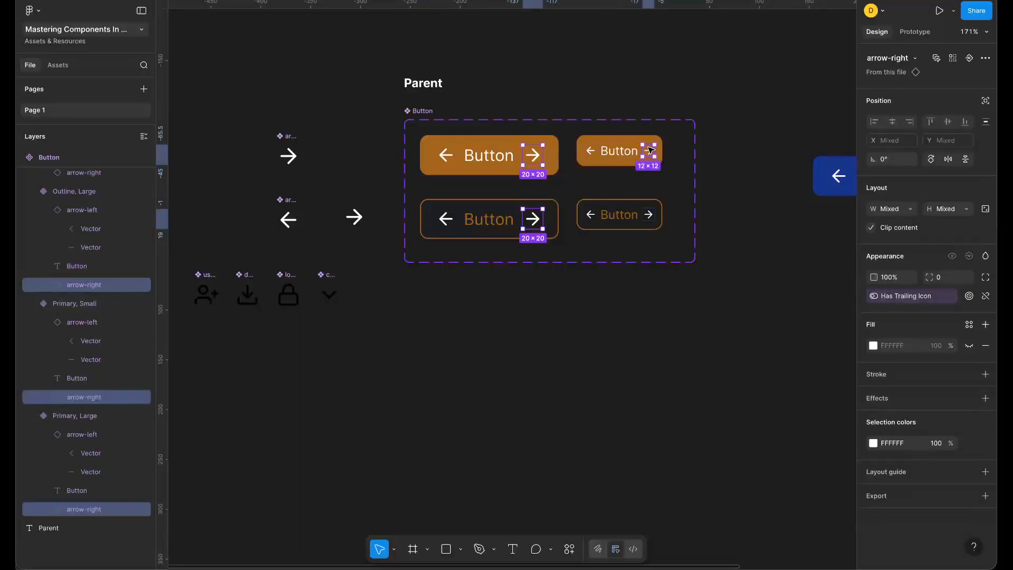
{"action": "left_click", "coordinate": [650, 220], "text": "shift"}
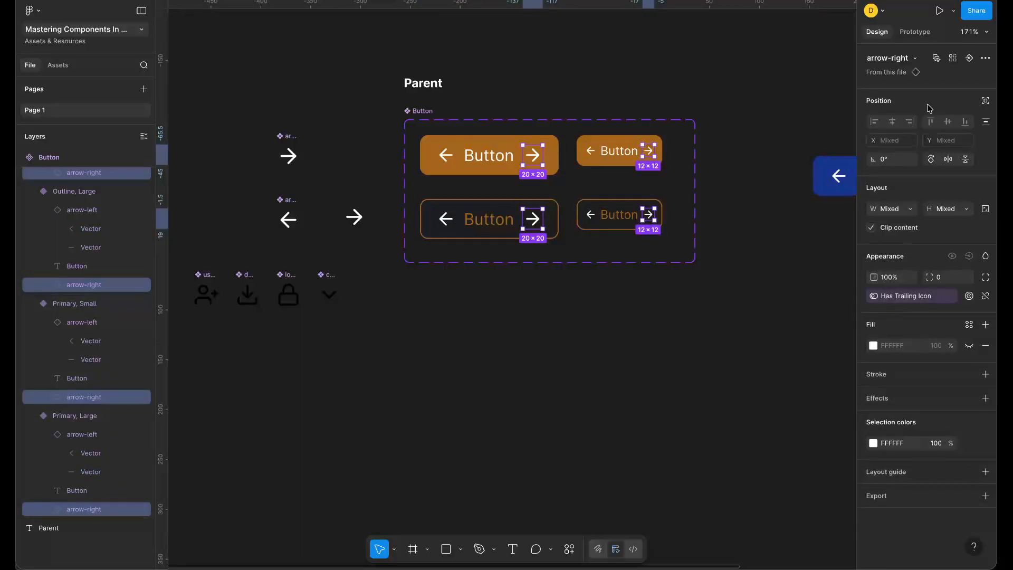
{"action": "left_click", "coordinate": [985, 58]}
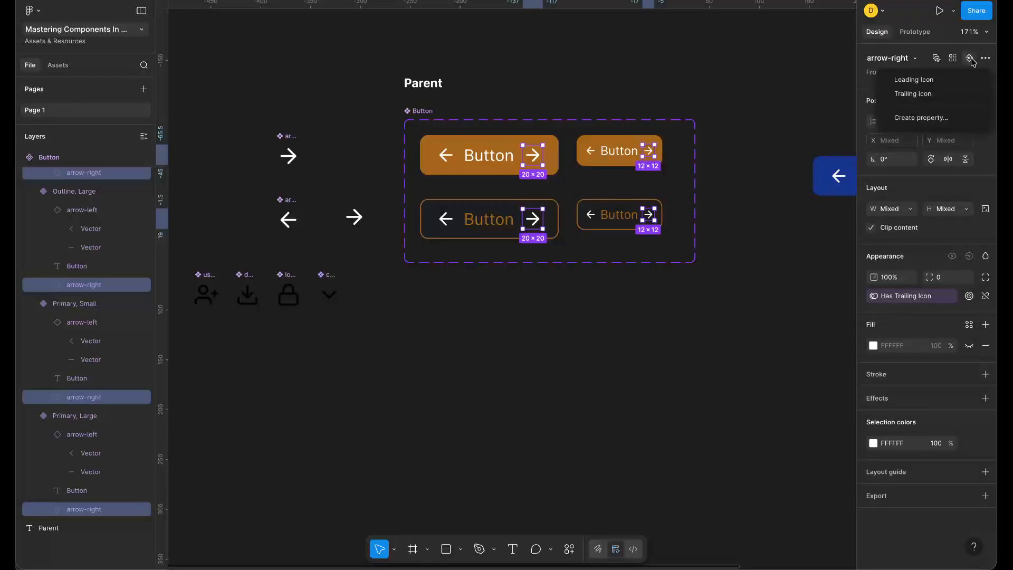
{"action": "left_click", "coordinate": [946, 96]}
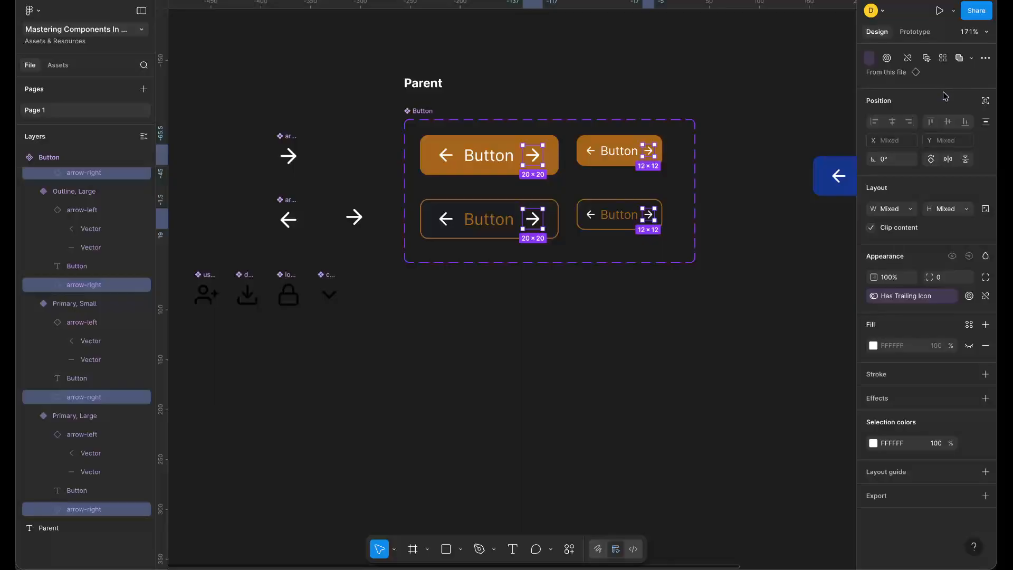
- Duplicate the blue Get Started button instance into an evenly spaced vertical stack of four
{"action": "scroll", "coordinate": [760, 243], "scroll_direction": "right", "scroll_amount": 3}
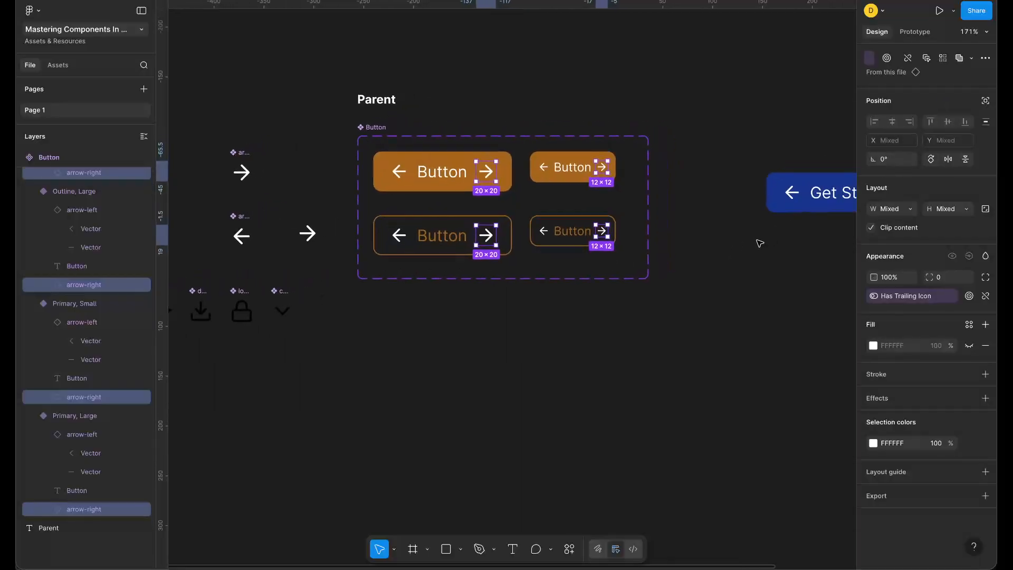
{"action": "scroll", "coordinate": [760, 243], "scroll_direction": "right", "scroll_amount": 10}
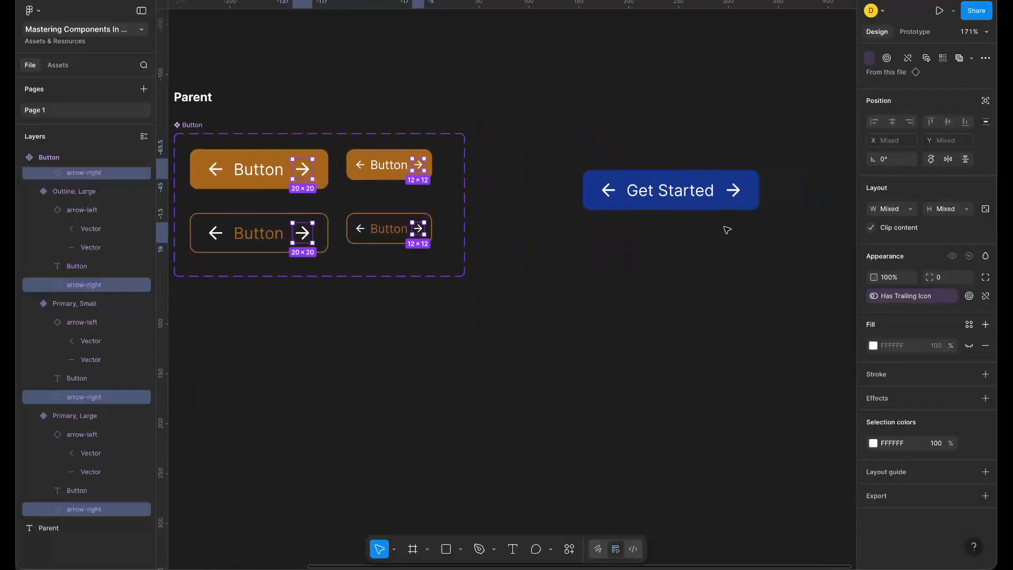
{"action": "left_click", "coordinate": [700, 252]}
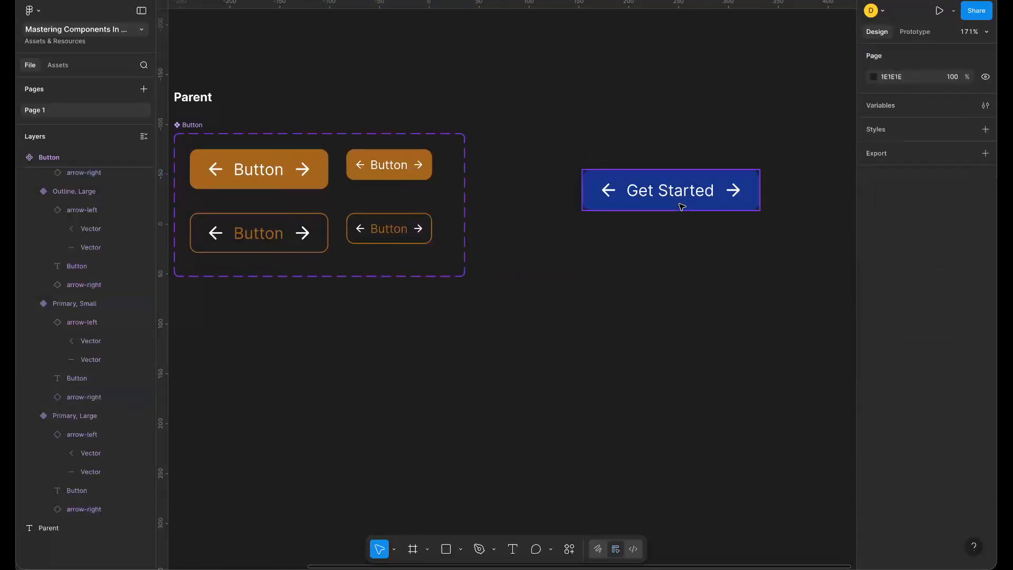
{"action": "left_click", "coordinate": [687, 204]}
{"action": "left_click_drag", "start_coordinate": [692, 192], "coordinate": [709, 205]}
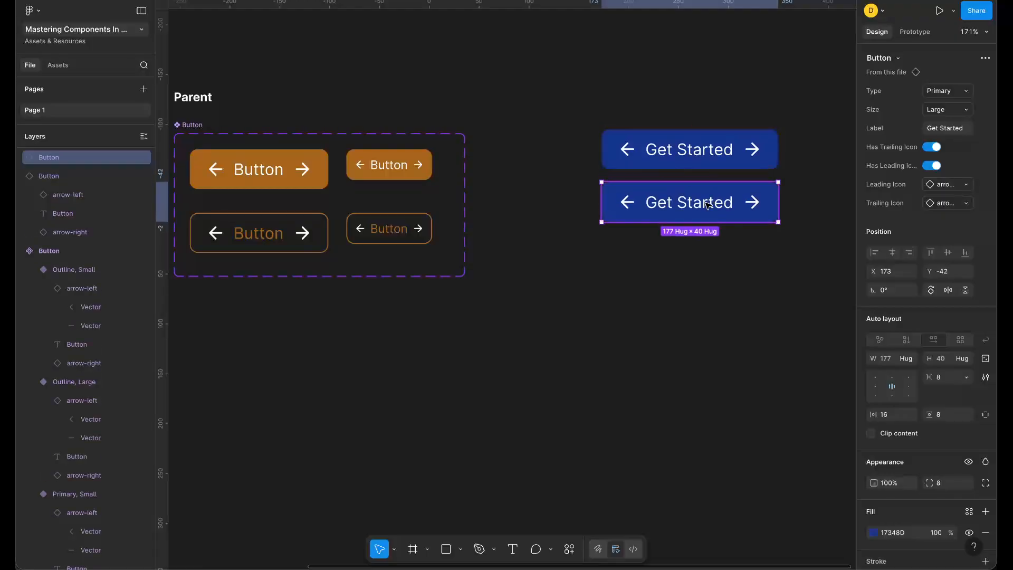
{"action": "key", "text": "ctrl+d"}
{"action": "key", "text": "ctrl+d"}
{"action": "scroll", "coordinate": [625, 289], "scroll_direction": "down", "scroll_amount": 5}
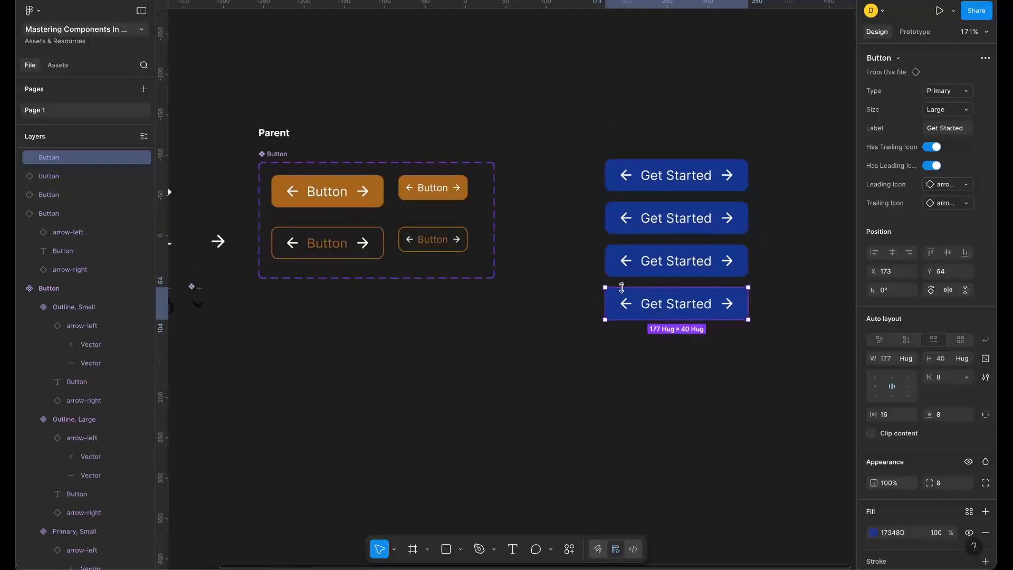
- Turn off the leading icon of the topmost Get Started instance and set its label to Download
{"action": "left_click", "coordinate": [741, 167]}
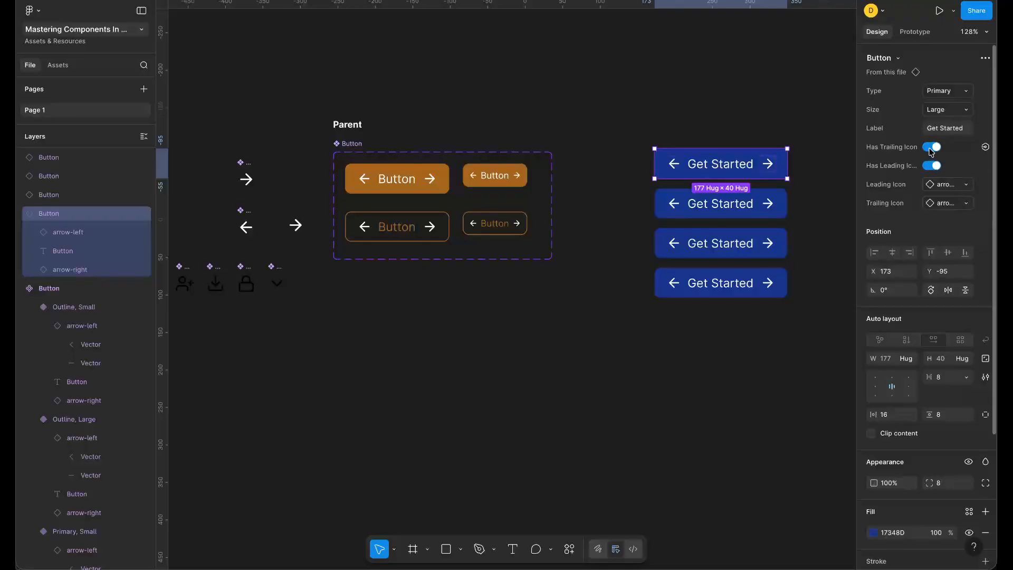
{"action": "left_click", "coordinate": [933, 165]}
{"action": "left_click", "coordinate": [946, 129]}
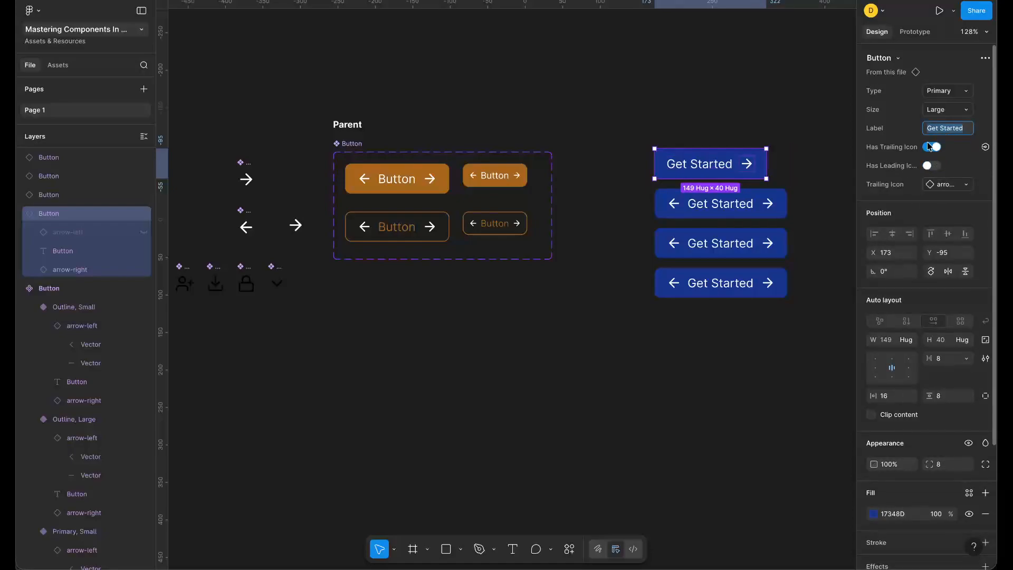
{"action": "type", "text": "Download"}
{"action": "key", "text": "Return"}
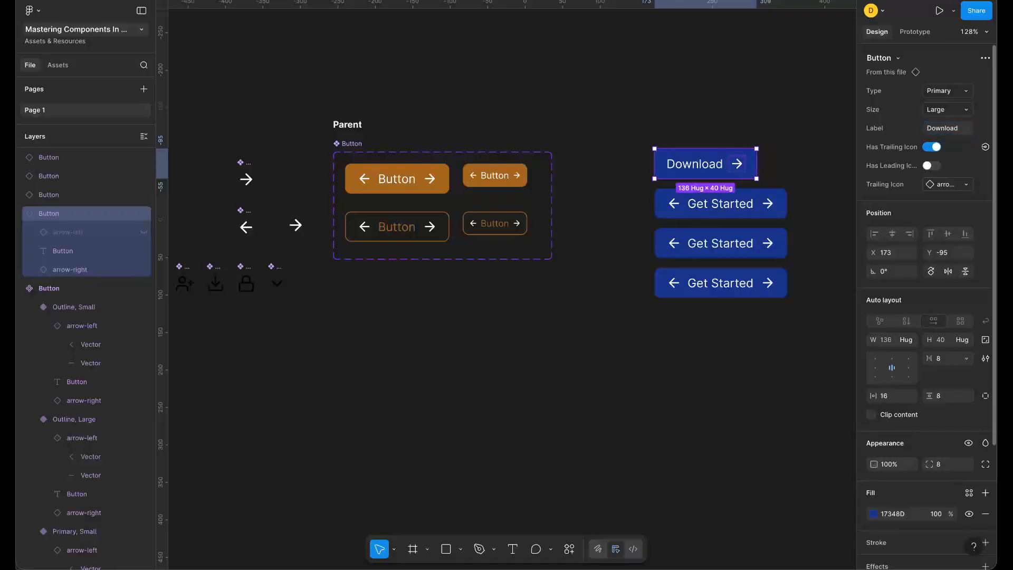
- Reorder the Button component set's properties so that Trailing Icon sits directly below Has Trailing Icon
{"action": "scroll", "coordinate": [743, 176], "scroll_direction": "up", "scroll_amount": 5}
{"action": "scroll", "coordinate": [743, 175], "scroll_direction": "down", "scroll_amount": 5}
{"action": "scroll", "coordinate": [430, 296], "scroll_direction": "left", "scroll_amount": 2}
{"action": "scroll", "coordinate": [249, 284], "scroll_direction": "right", "scroll_amount": 4}
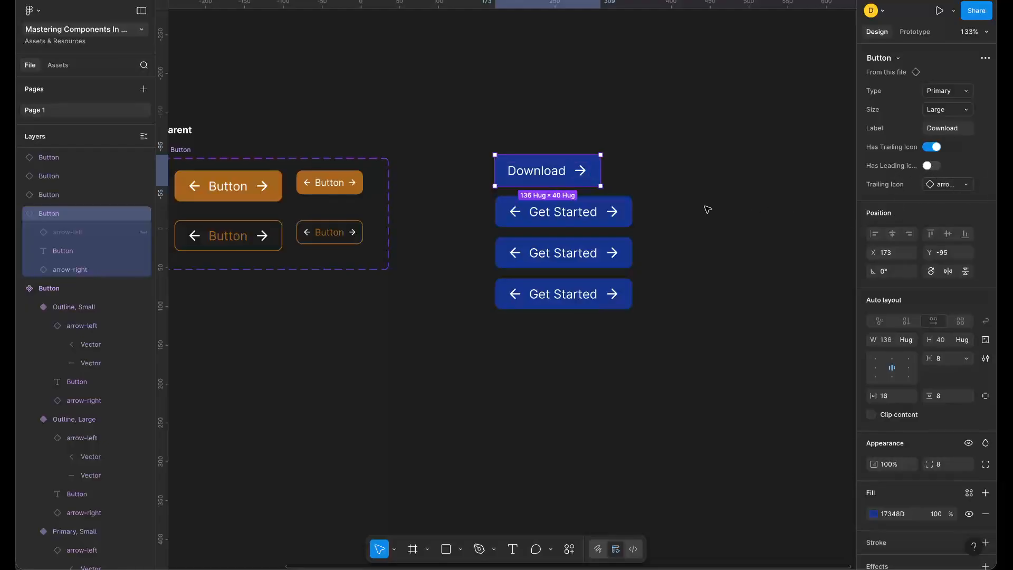
{"action": "scroll", "coordinate": [708, 210], "scroll_direction": "left", "scroll_amount": 5}
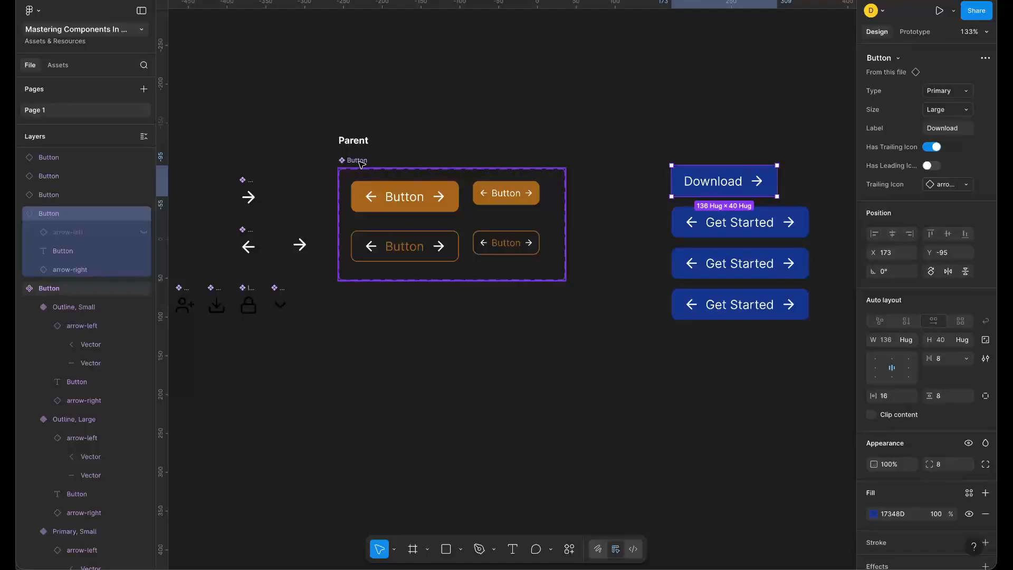
{"action": "left_click", "coordinate": [361, 161]}
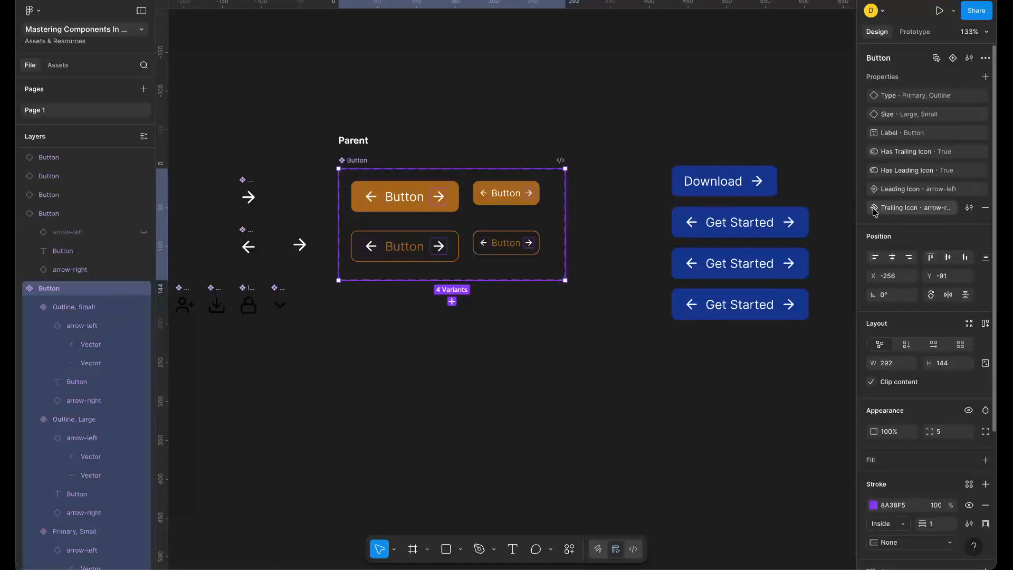
{"action": "left_click_drag", "start_coordinate": [880, 211], "coordinate": [886, 170]}
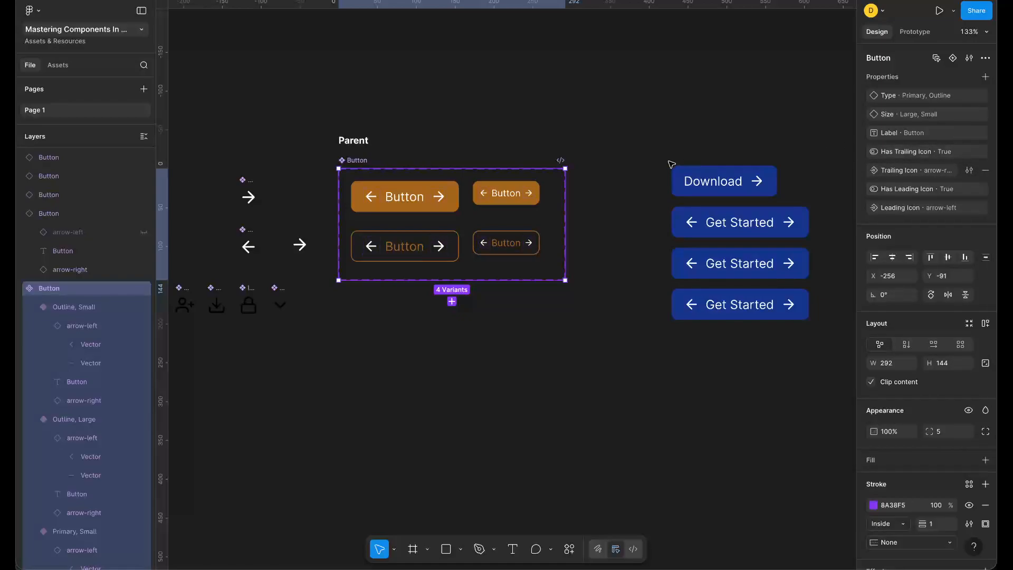
- Swap the trailing icon of the Download button instance for the download icon
{"action": "left_click", "coordinate": [725, 175]}
{"action": "scroll", "coordinate": [795, 151], "scroll_direction": "right", "scroll_amount": 2}
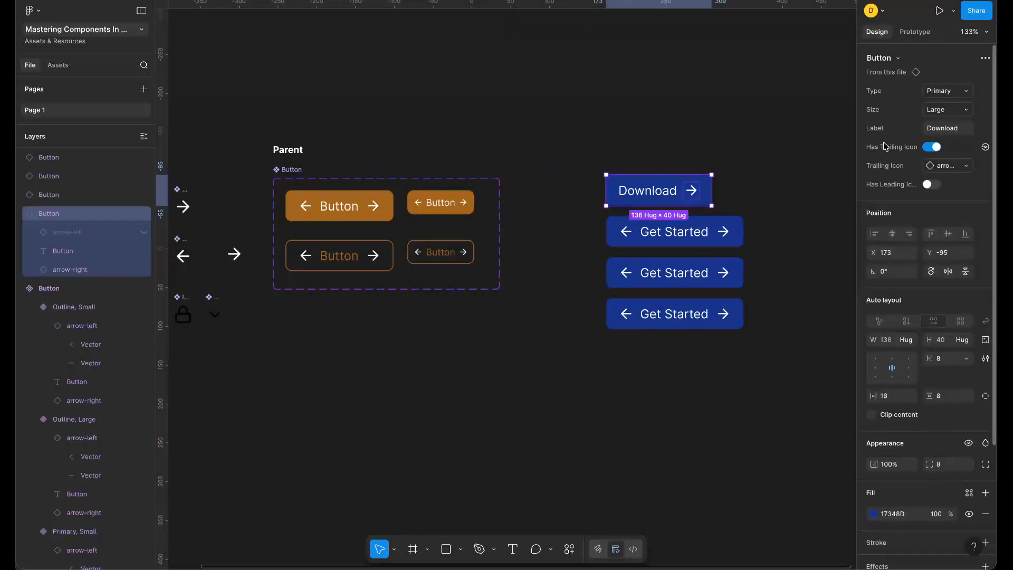
{"action": "left_click", "coordinate": [961, 168]}
{"action": "scroll", "coordinate": [910, 317], "scroll_direction": "down", "scroll_amount": 2}
{"action": "scroll", "coordinate": [909, 316], "scroll_direction": "up", "scroll_amount": 2}
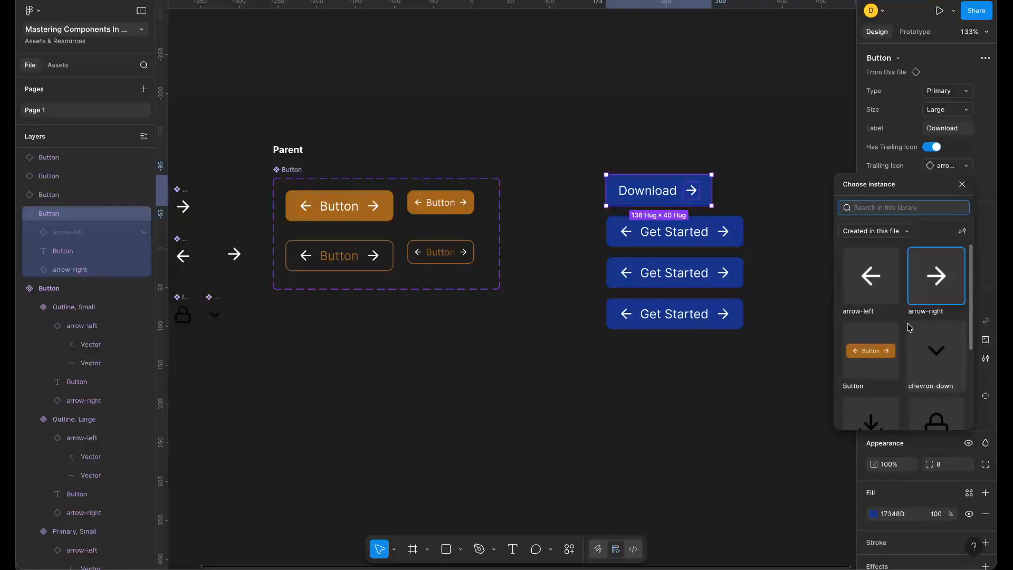
{"action": "scroll", "coordinate": [908, 343], "scroll_direction": "down", "scroll_amount": 4}
{"action": "scroll", "coordinate": [903, 370], "scroll_direction": "up", "scroll_amount": 4}
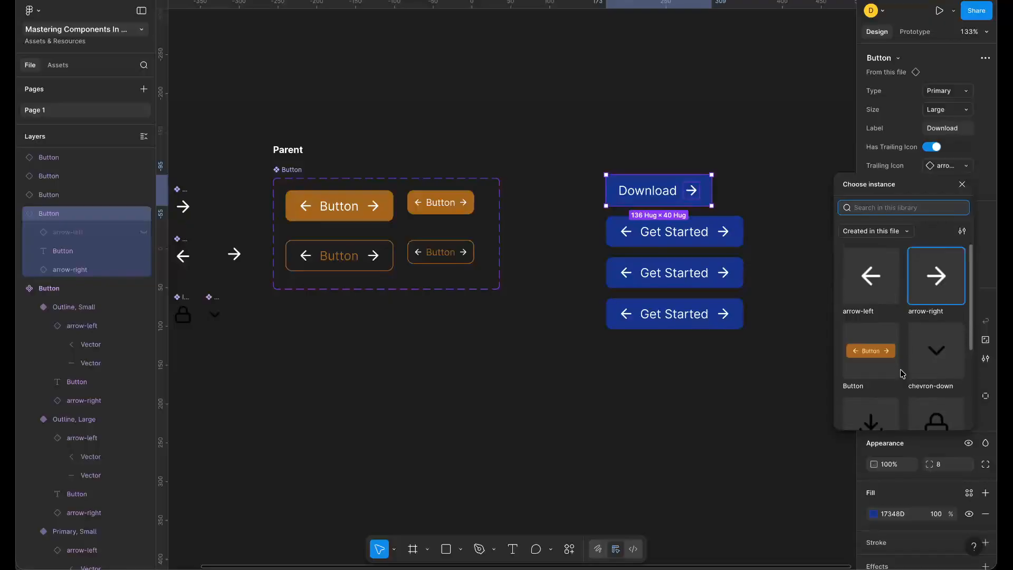
{"action": "scroll", "coordinate": [903, 319], "scroll_direction": "down", "scroll_amount": 3}
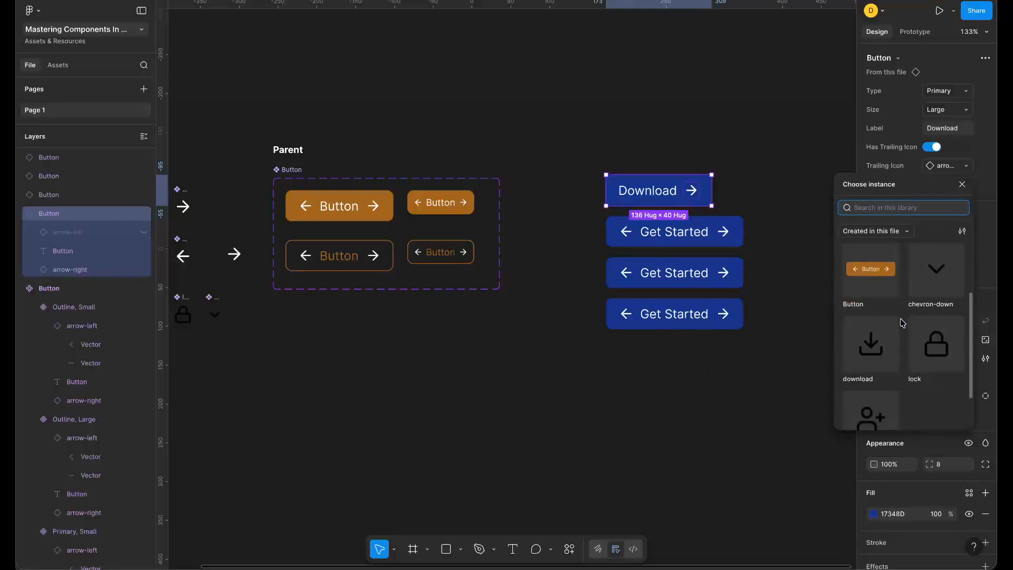
{"action": "scroll", "coordinate": [898, 385], "scroll_direction": "down", "scroll_amount": 2}
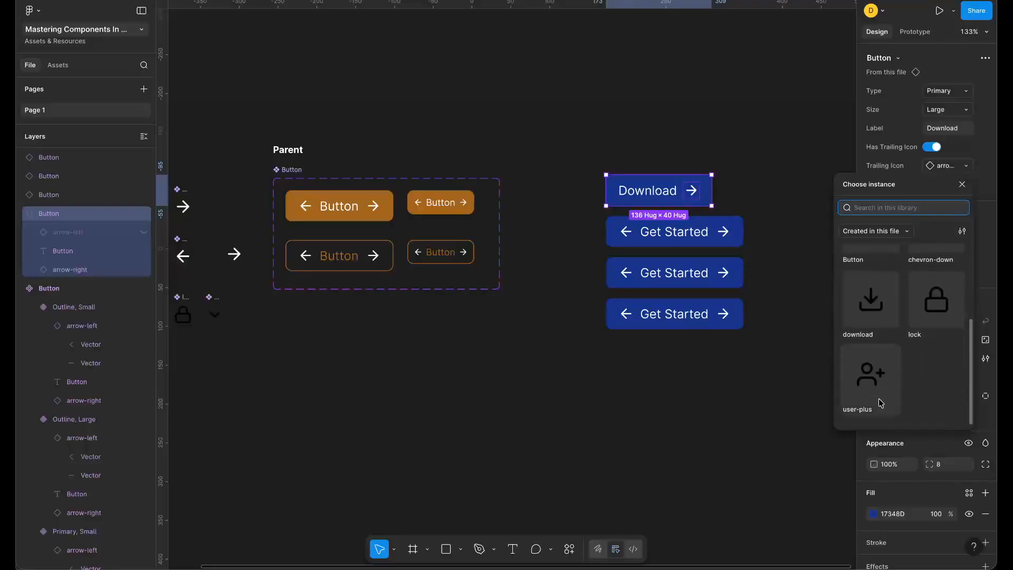
{"action": "scroll", "coordinate": [868, 359], "scroll_direction": "up", "scroll_amount": 2}
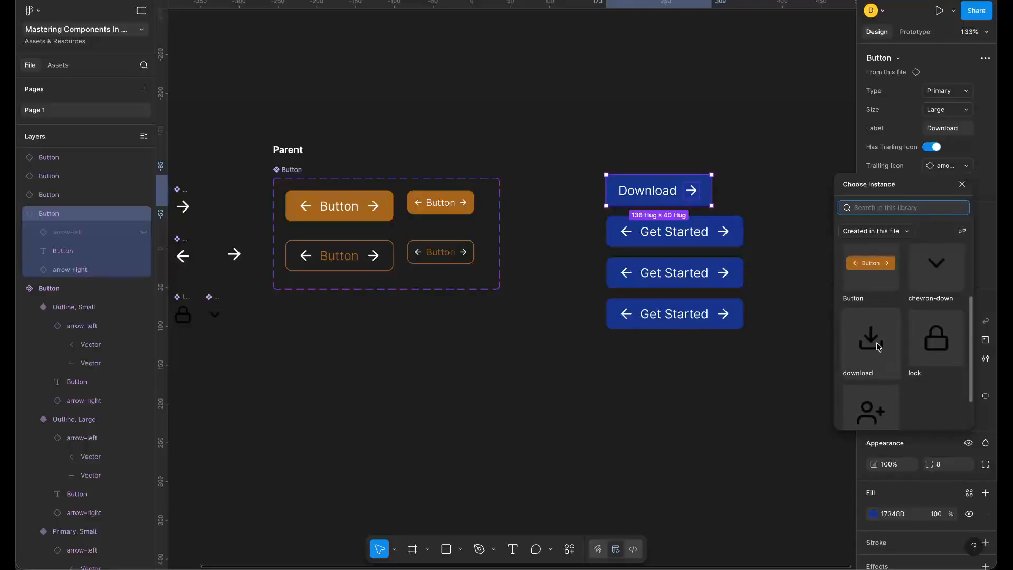
{"action": "left_click", "coordinate": [879, 347]}
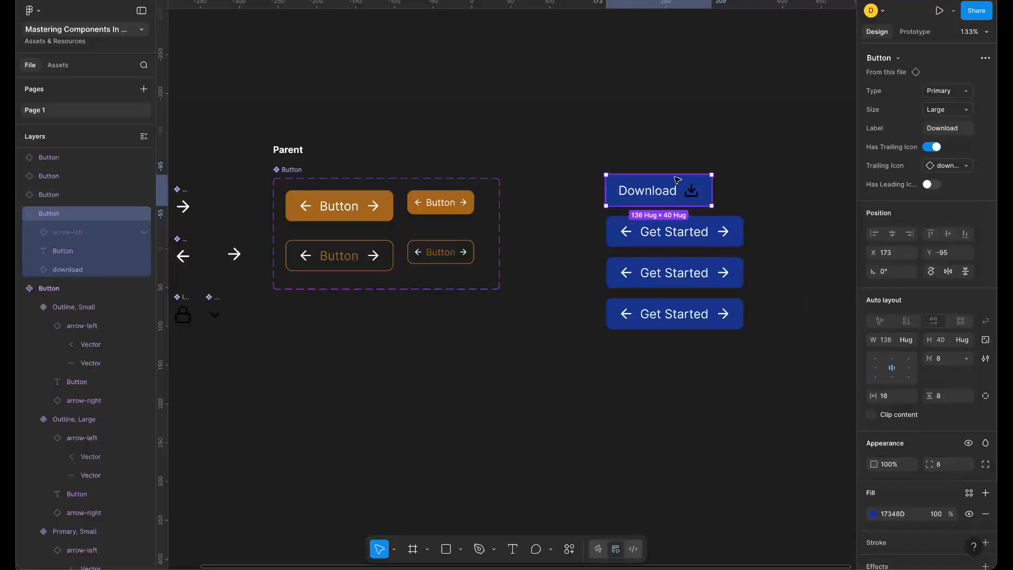
{"action": "scroll", "coordinate": [676, 206], "scroll_direction": "up", "scroll_amount": 5}
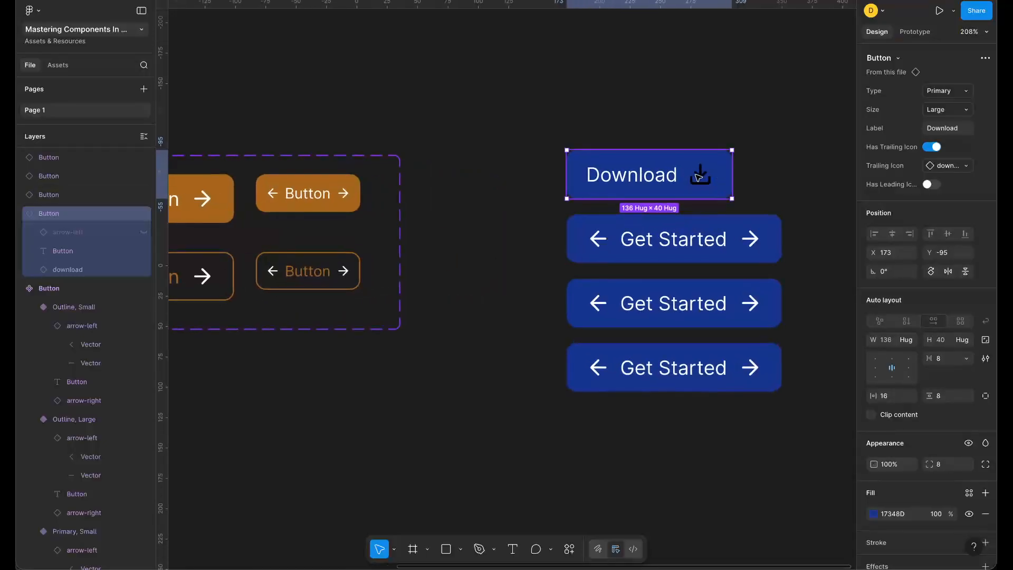
- Recolour the user-plus, download, lock and chevron-down icon components to white (FFFFFF)
{"action": "scroll", "coordinate": [699, 177], "scroll_direction": "down", "scroll_amount": 5}
{"action": "scroll", "coordinate": [414, 140], "scroll_direction": "left", "scroll_amount": 3}
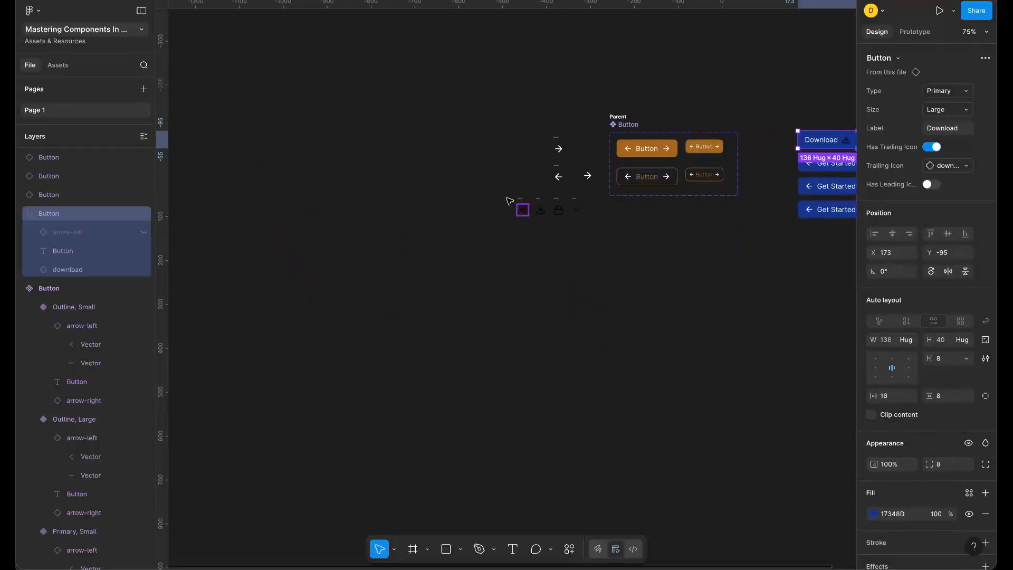
{"action": "left_click_drag", "start_coordinate": [505, 192], "coordinate": [588, 226]}
{"action": "left_click", "coordinate": [900, 473]}
{"action": "type", "text": "fff"}
{"action": "key", "text": "Return"}
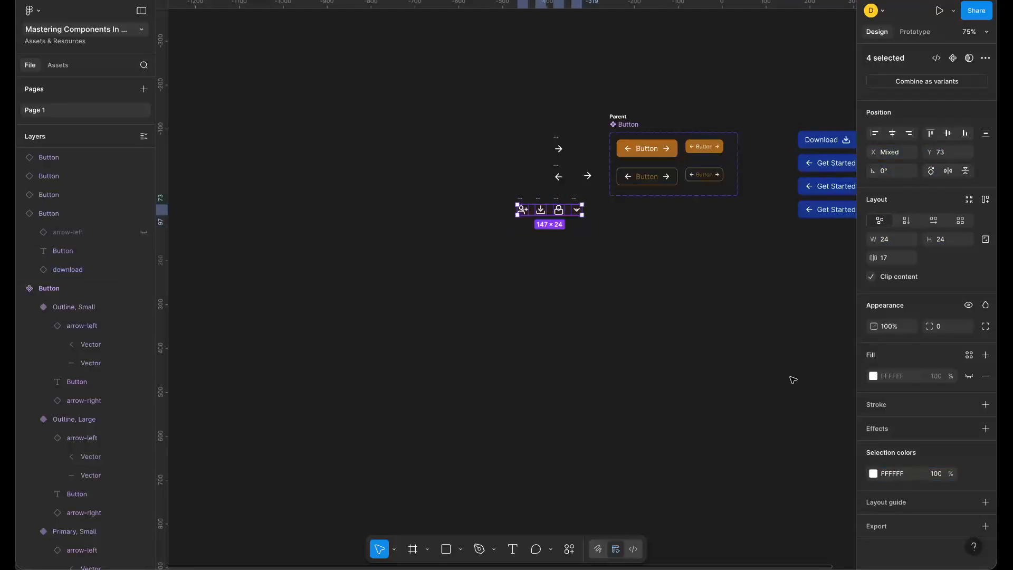
- Change the label of the Download button instance to Download File
{"action": "scroll", "coordinate": [791, 378], "scroll_direction": "right", "scroll_amount": 5}
{"action": "scroll", "coordinate": [656, 162], "scroll_direction": "up", "scroll_amount": 5}
{"action": "left_click", "coordinate": [602, 152]}
{"action": "left_click", "coordinate": [950, 128]}
{"action": "type", "text": "File"}
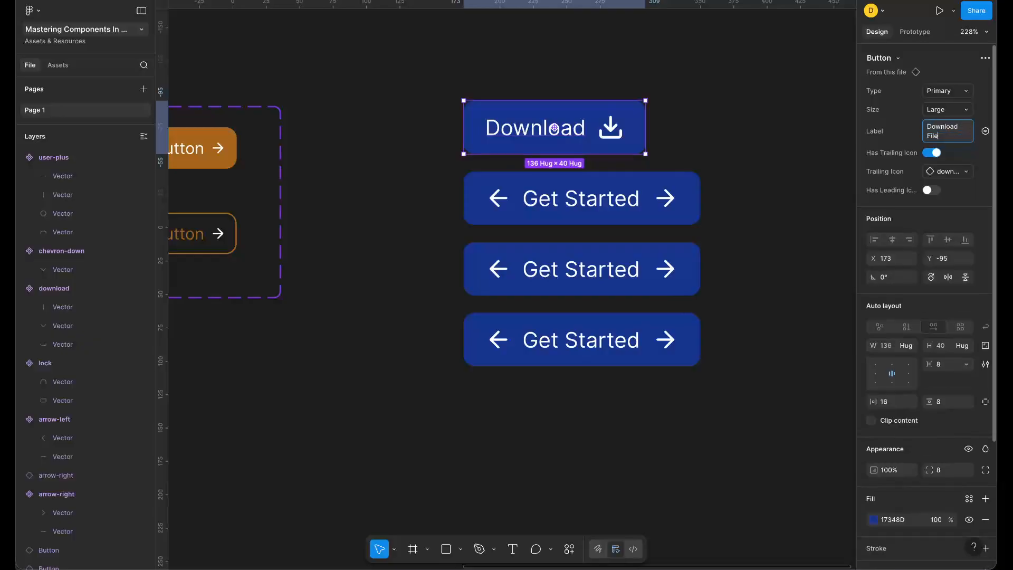
{"action": "left_click", "coordinate": [758, 133]}
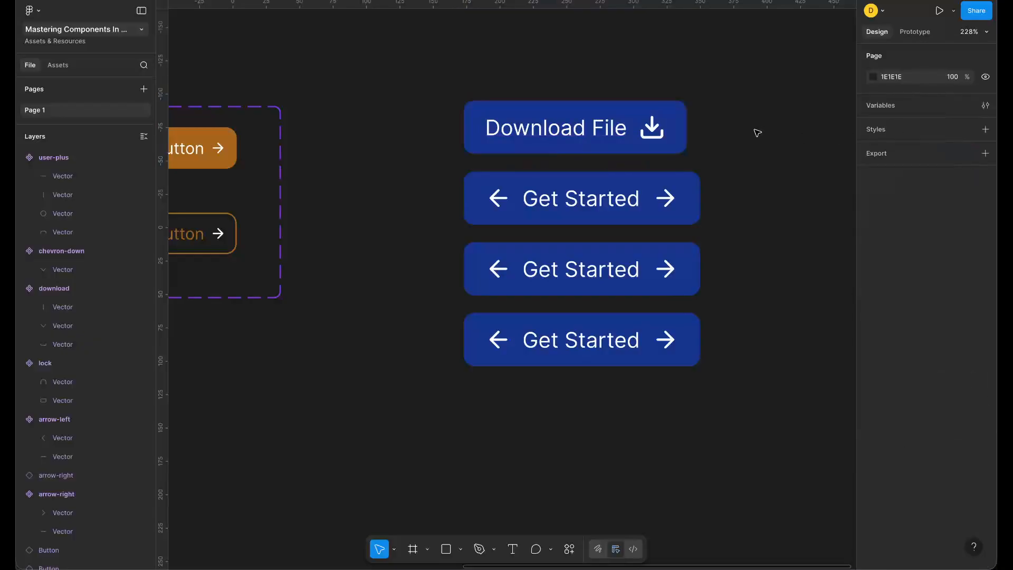
- Set the label of the Get Started instance directly below Download File to Lock Account
{"action": "left_click", "coordinate": [626, 201]}
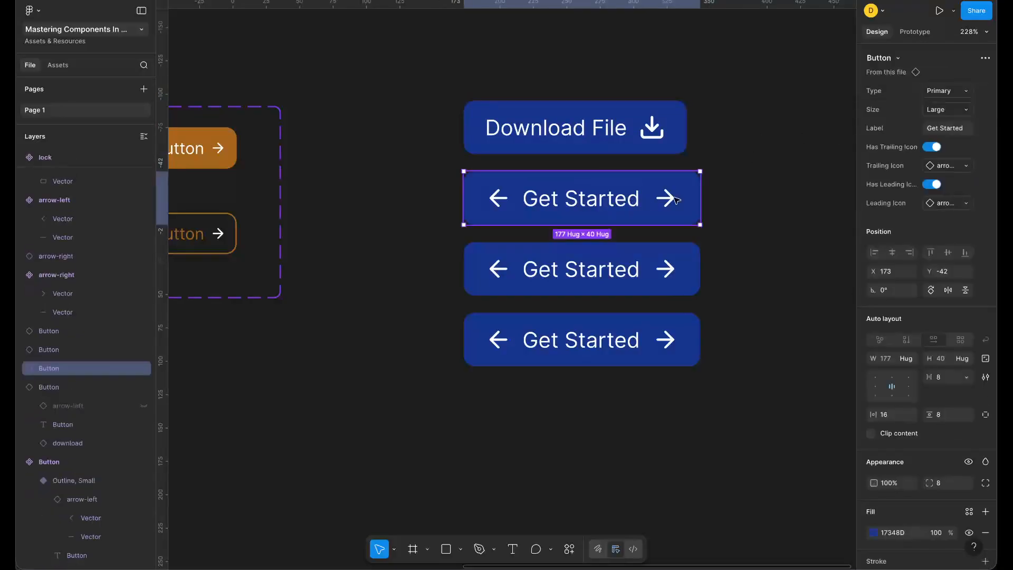
{"action": "left_click", "coordinate": [948, 128]}
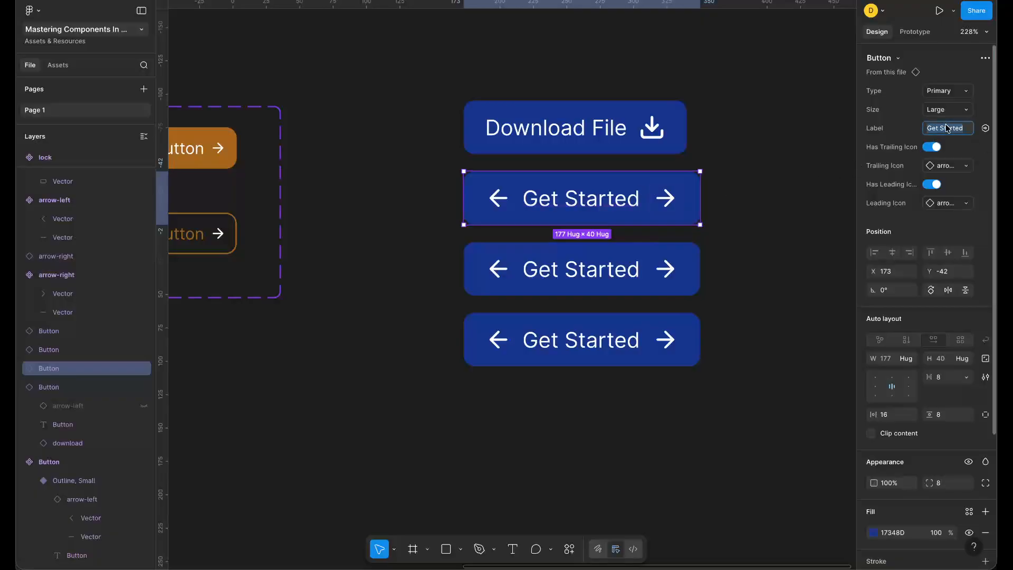
{"action": "type", "text": "Lock Account"}
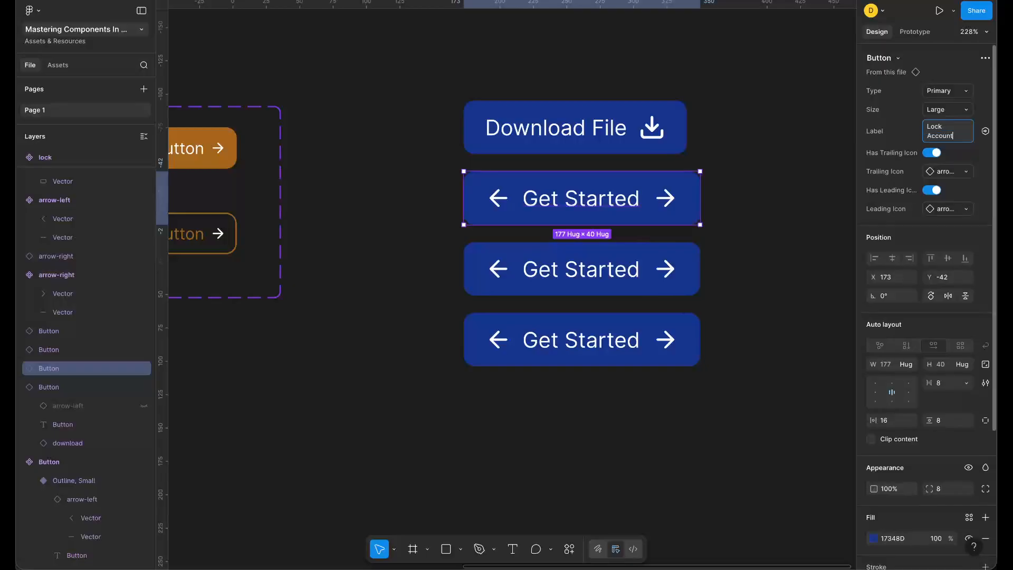
{"action": "key", "text": "Return"}
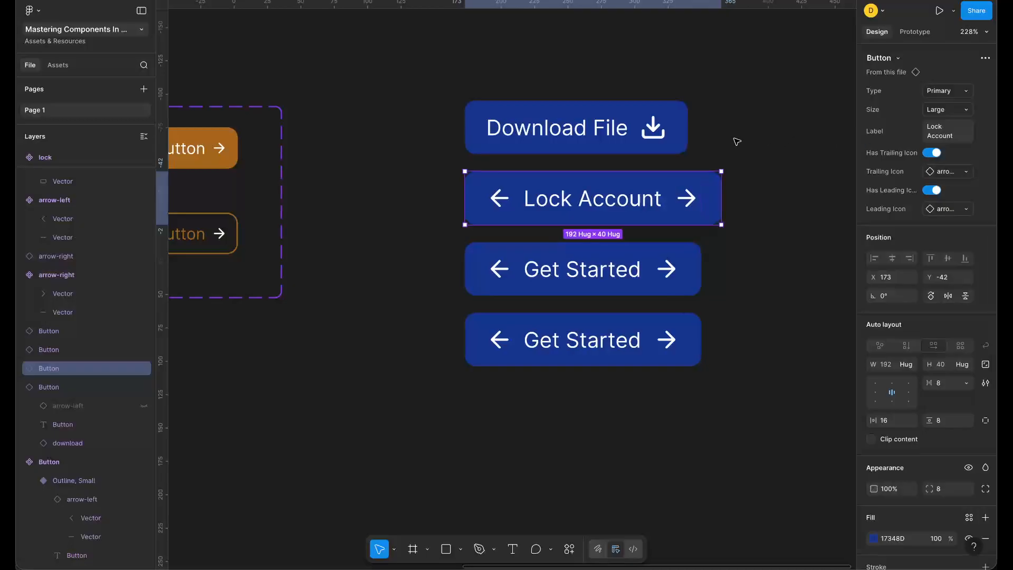
- Turn off the trailing icon of the Lock Account button instance, toggling it on and off to compare
{"action": "scroll", "coordinate": [737, 142], "scroll_direction": "left", "scroll_amount": 10}
{"action": "scroll", "coordinate": [737, 142], "scroll_direction": "left", "scroll_amount": 5}
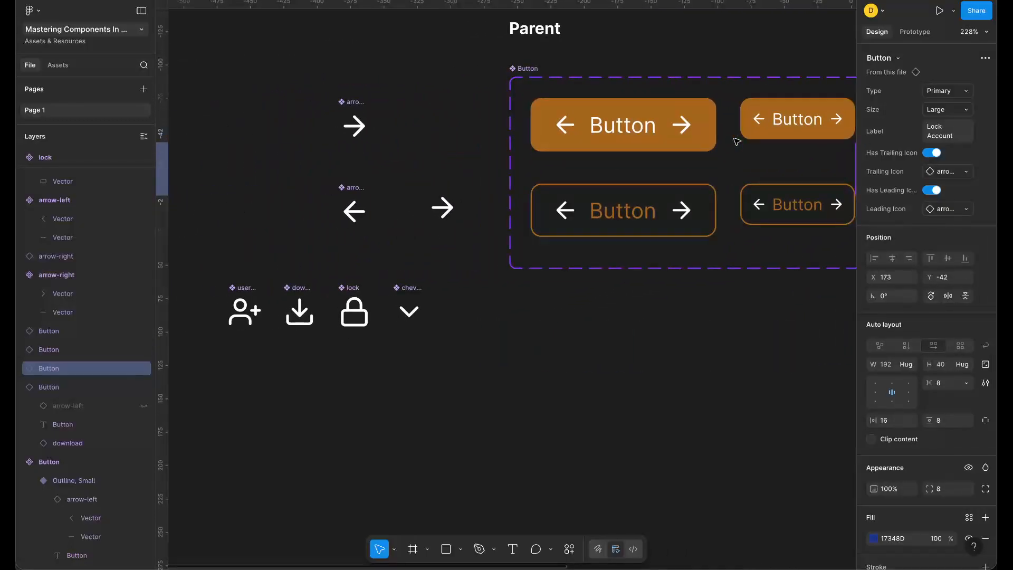
{"action": "scroll", "coordinate": [736, 140], "scroll_direction": "right", "scroll_amount": 8}
{"action": "scroll", "coordinate": [734, 139], "scroll_direction": "right", "scroll_amount": 8}
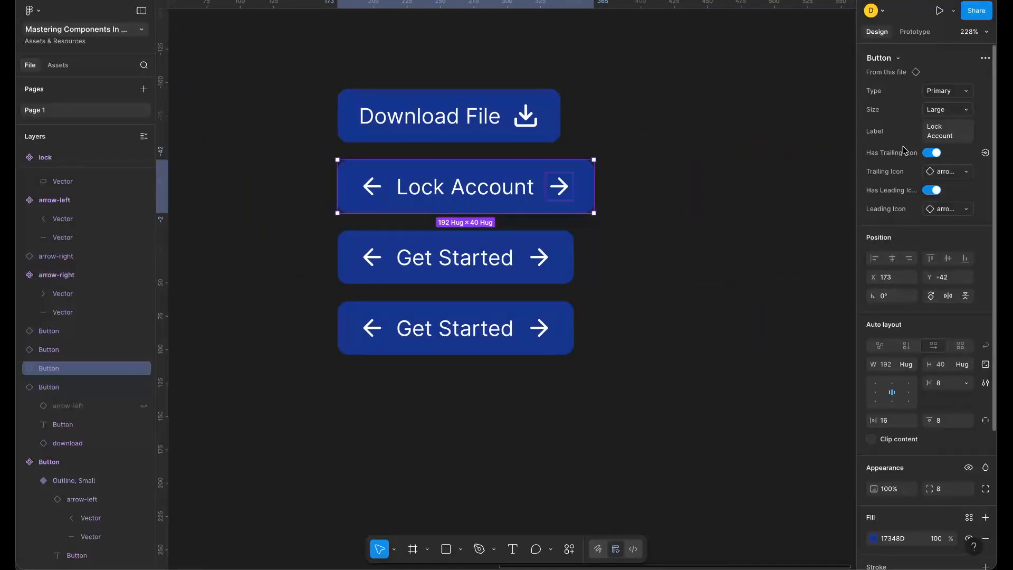
{"action": "left_click", "coordinate": [932, 152]}
{"action": "left_click", "coordinate": [931, 152]}
{"action": "left_click", "coordinate": [932, 153]}
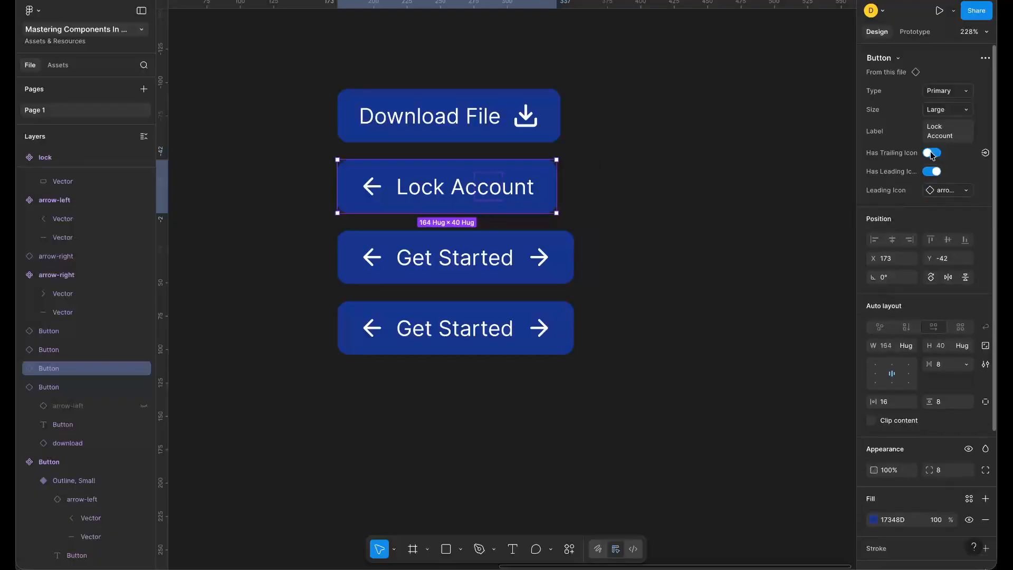
{"action": "left_click", "coordinate": [931, 152]}
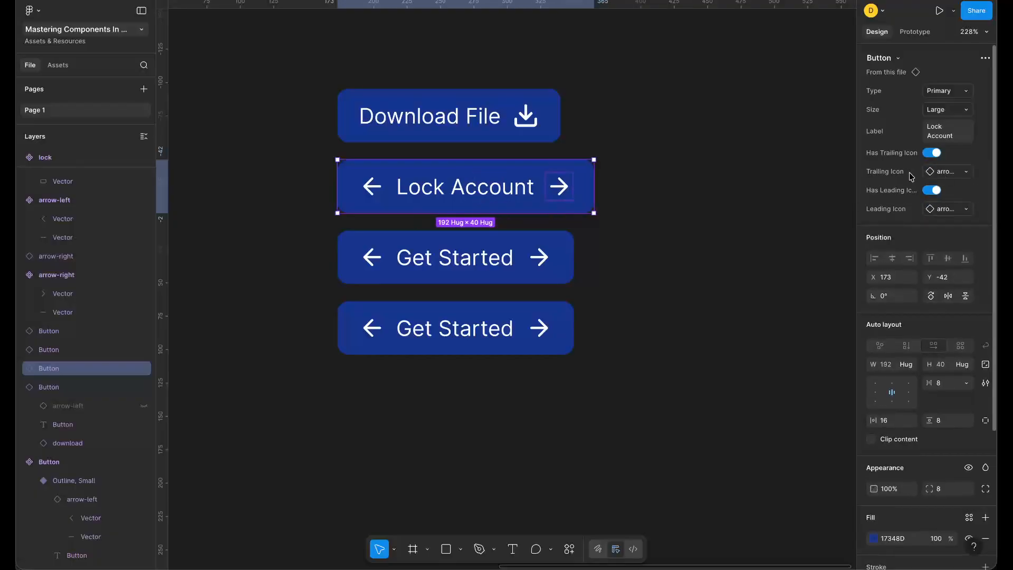
{"action": "left_click", "coordinate": [931, 153]}
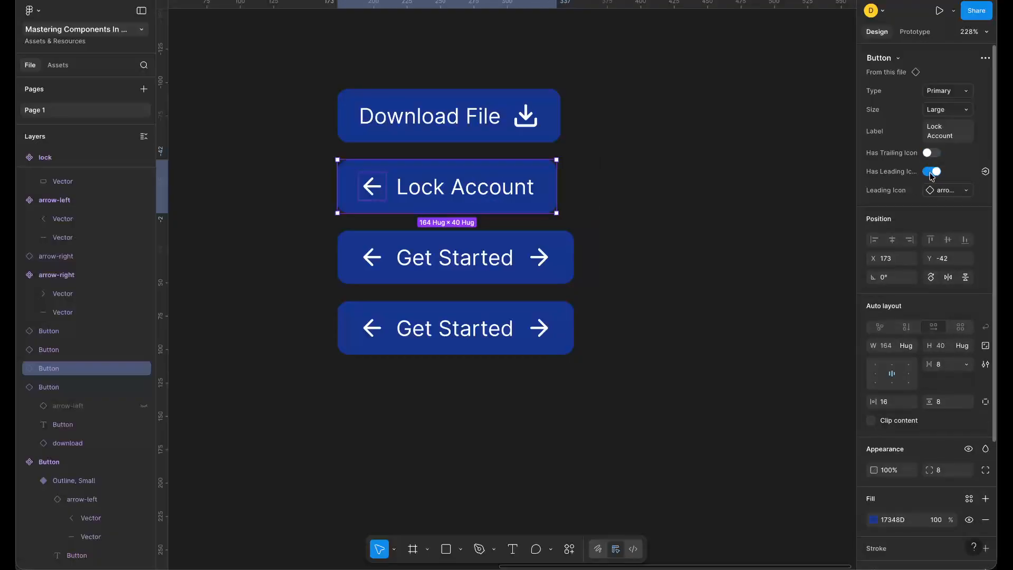
- Swap the leading icon of the Lock Account instance for the lock icon
{"action": "left_click", "coordinate": [947, 191]}
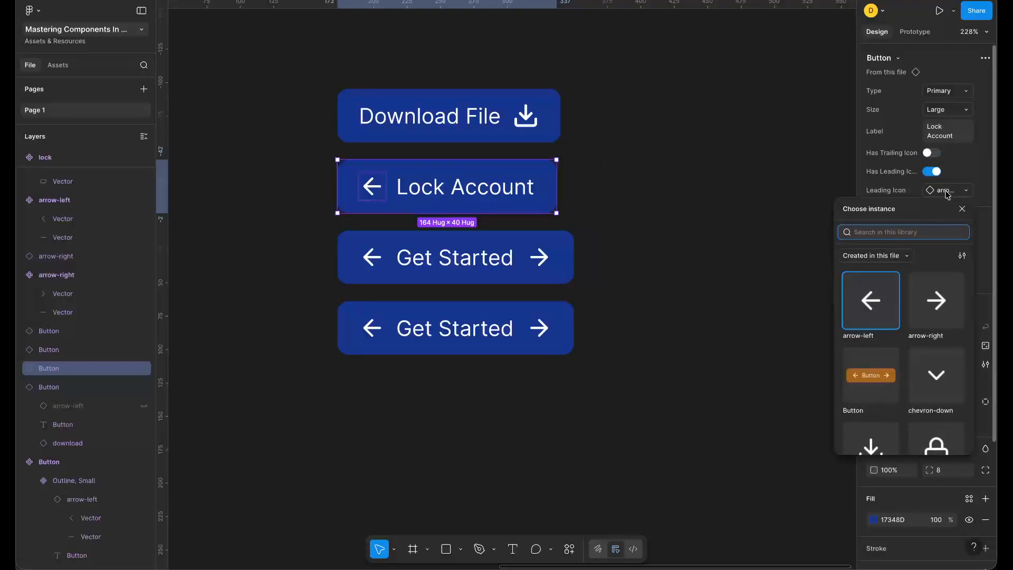
{"action": "scroll", "coordinate": [936, 364], "scroll_direction": "down", "scroll_amount": 3}
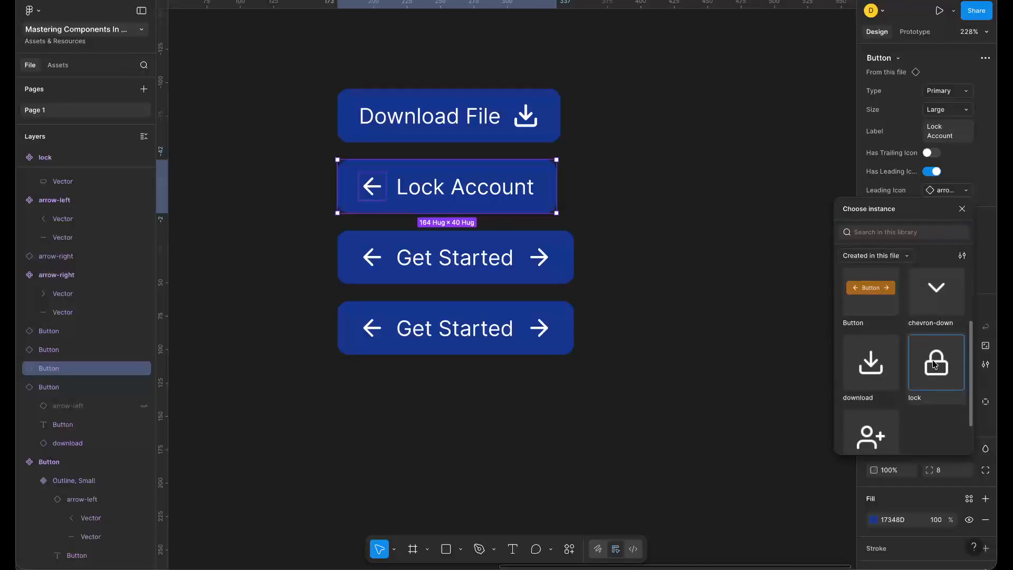
{"action": "left_click", "coordinate": [935, 364]}
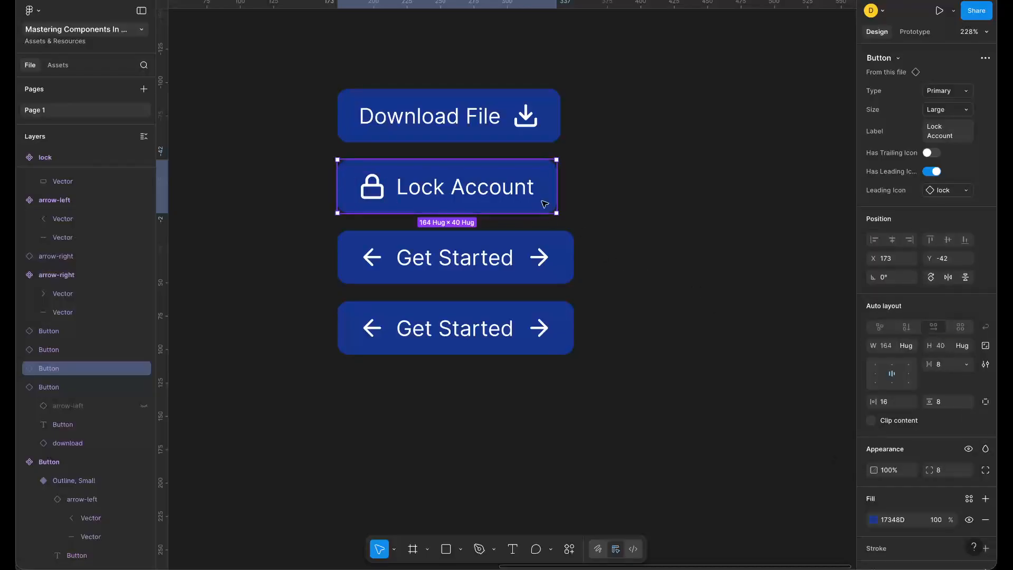
- Set the label of the Get Started instance directly below Lock Account to Add Friends
{"action": "scroll", "coordinate": [544, 204], "scroll_direction": "left", "scroll_amount": 5}
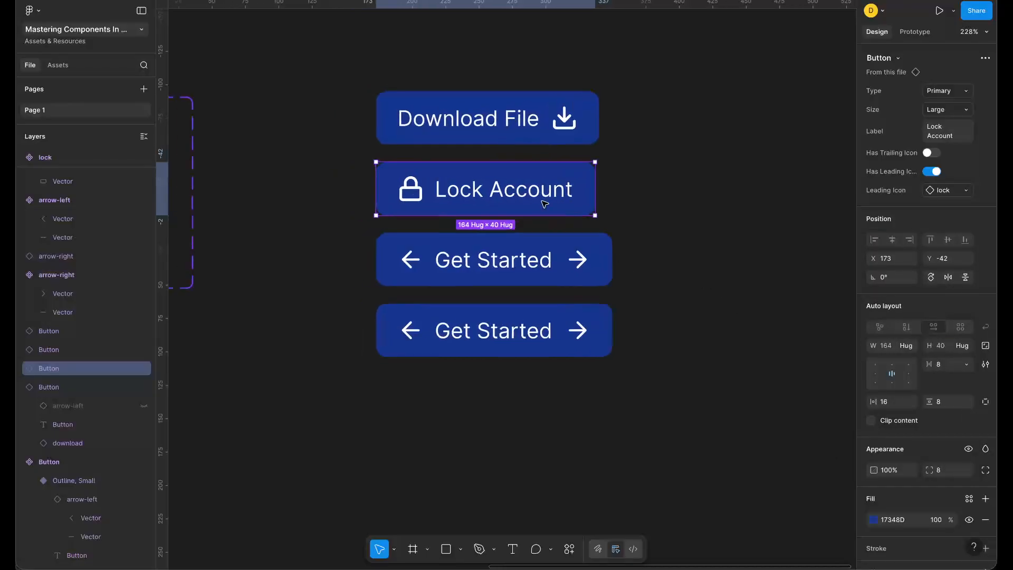
{"action": "scroll", "coordinate": [568, 216], "scroll_direction": "right", "scroll_amount": 1}
{"action": "left_click", "coordinate": [567, 221]}
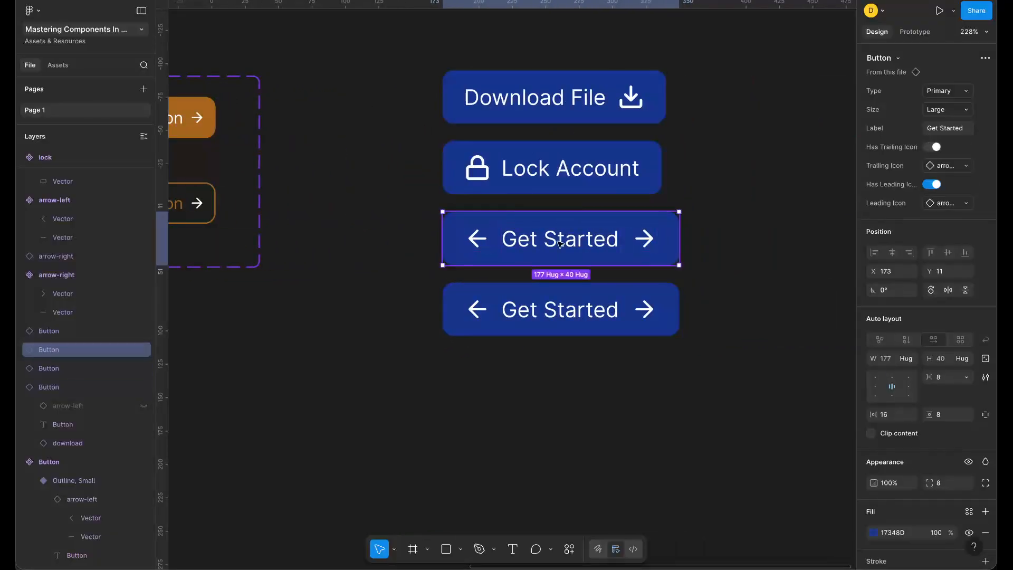
{"action": "left_click", "coordinate": [948, 130]}
{"action": "type", "text": "Add Friends"}
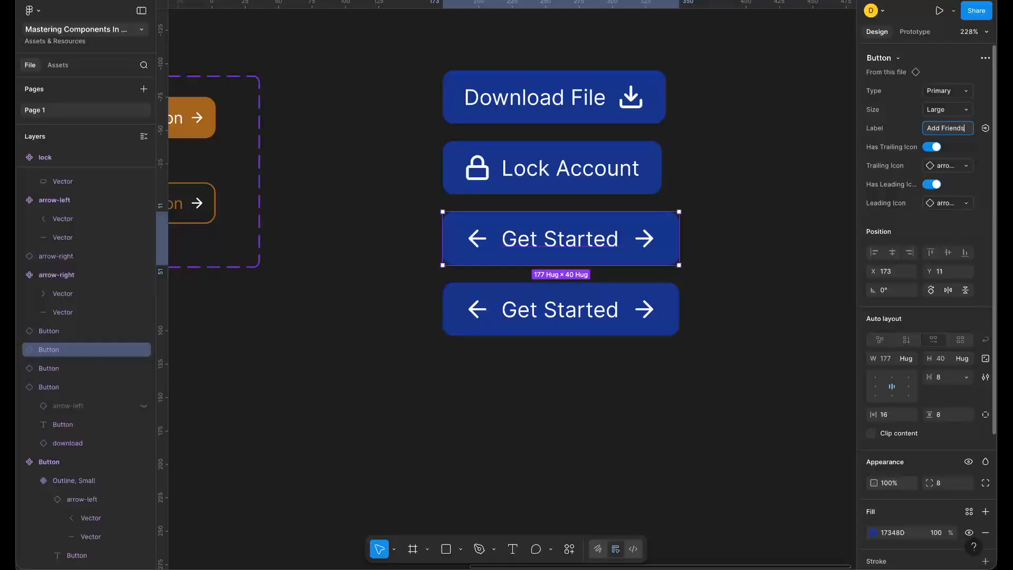
{"action": "key", "text": "Return"}
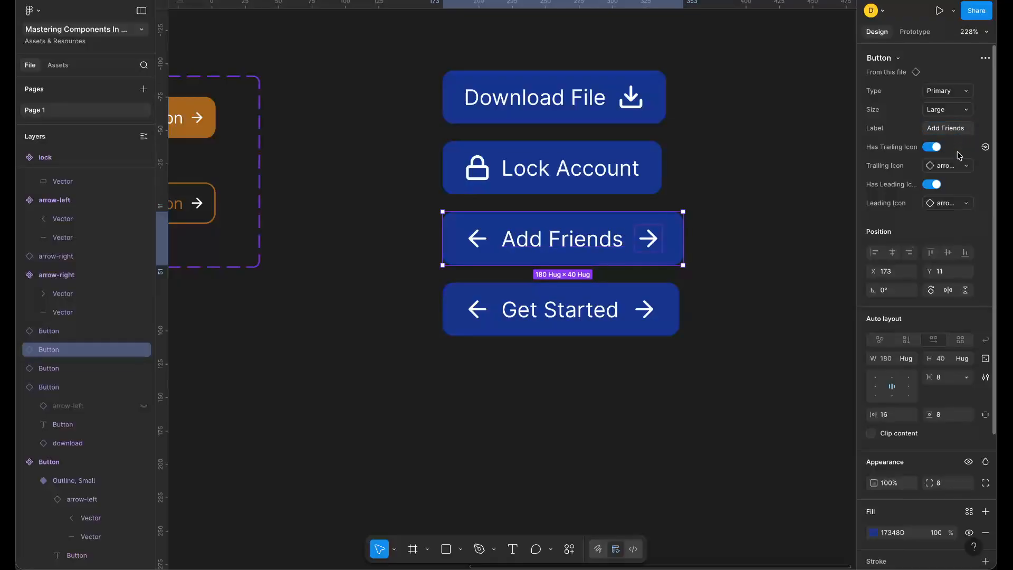
{"action": "left_click", "coordinate": [951, 165]}
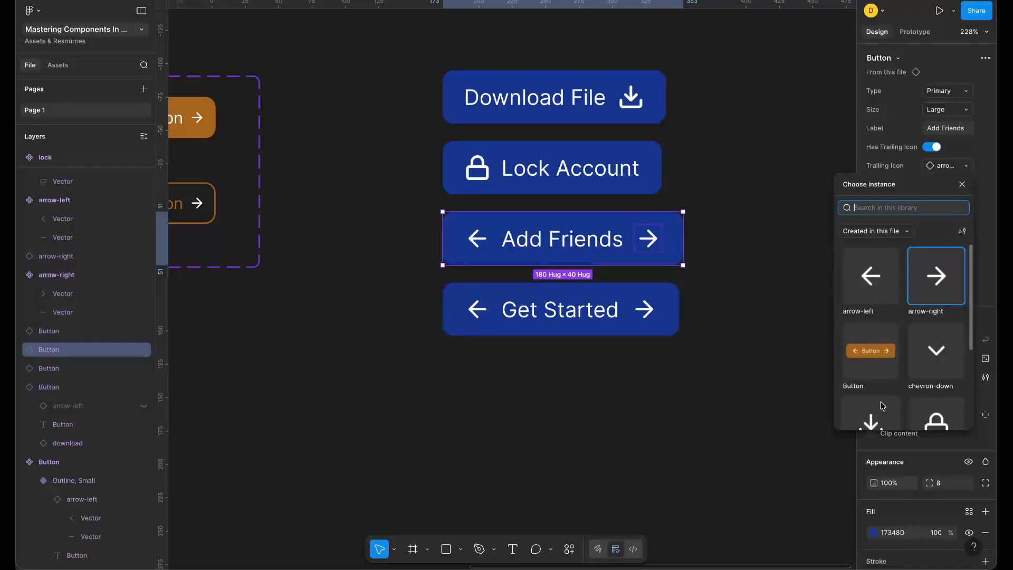
{"action": "scroll", "coordinate": [870, 396], "scroll_direction": "down", "scroll_amount": 3}
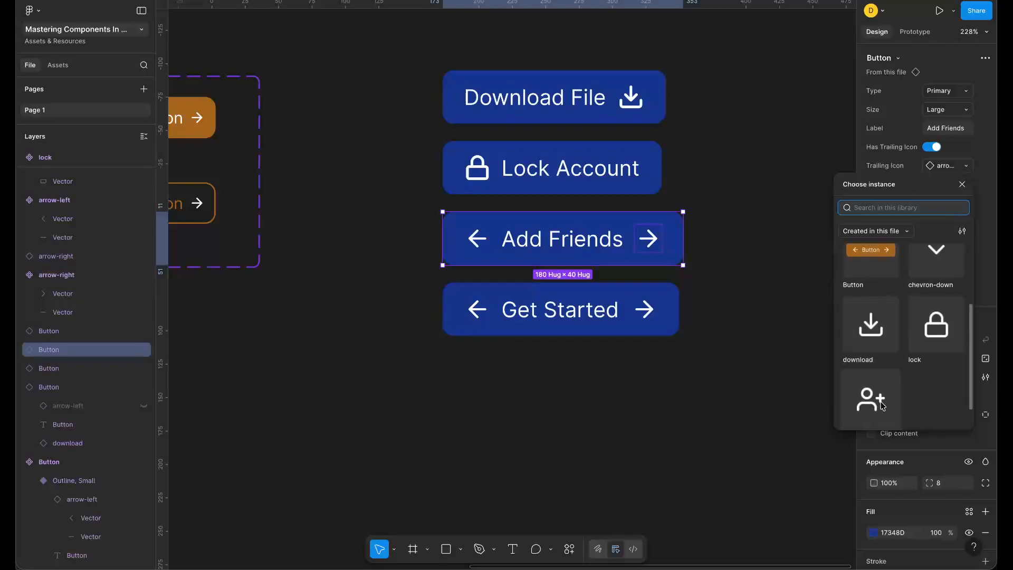
{"action": "left_click", "coordinate": [872, 377]}
{"action": "key", "text": "ctrl+z"}
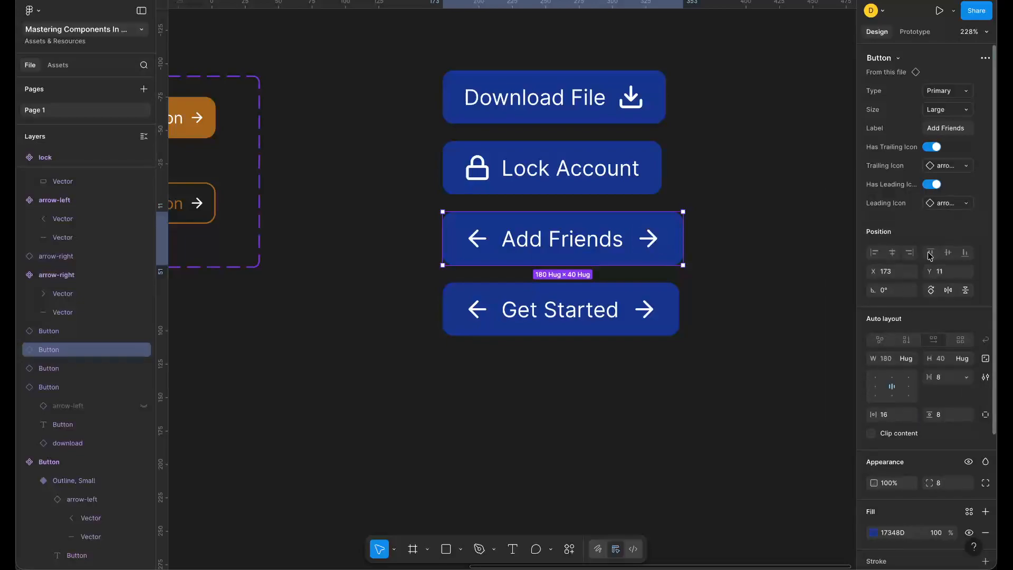
- Swap the leading icon of the Add Friends instance for user-plus and turn off its trailing icon
{"action": "left_click", "coordinate": [961, 206]}
{"action": "scroll", "coordinate": [896, 370], "scroll_direction": "down", "scroll_amount": 3}
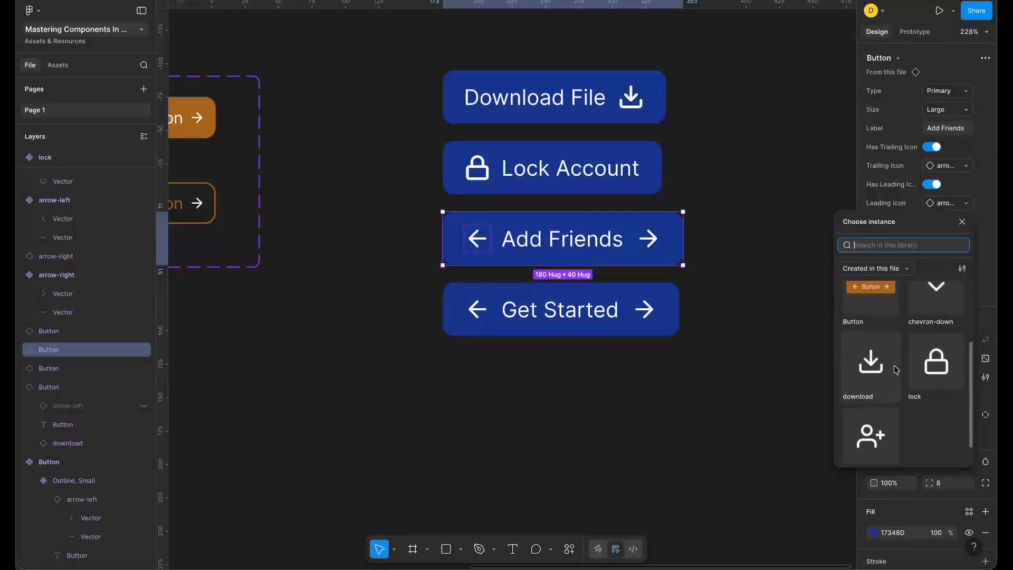
{"action": "left_click", "coordinate": [871, 436]}
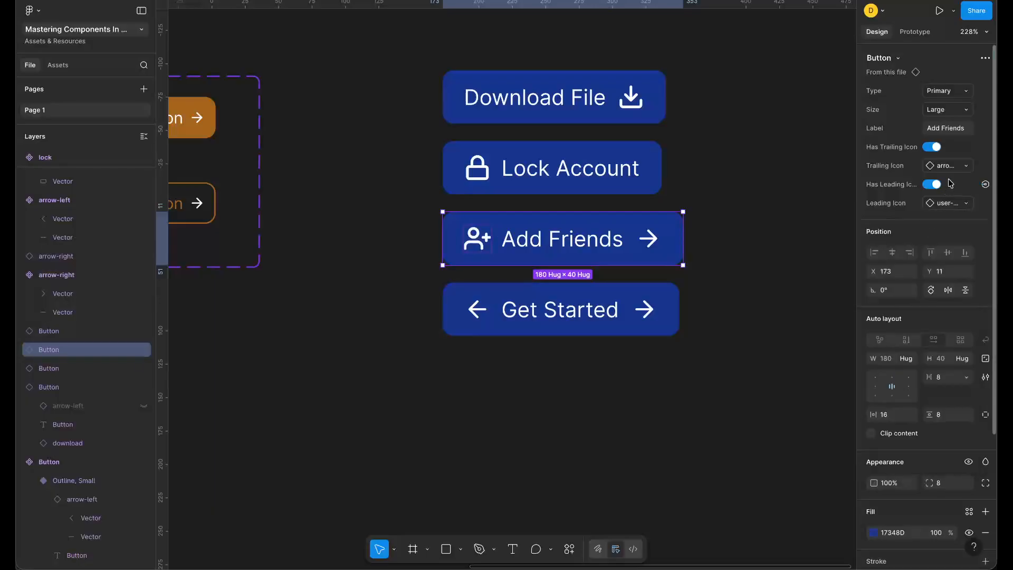
{"action": "left_click", "coordinate": [934, 147]}
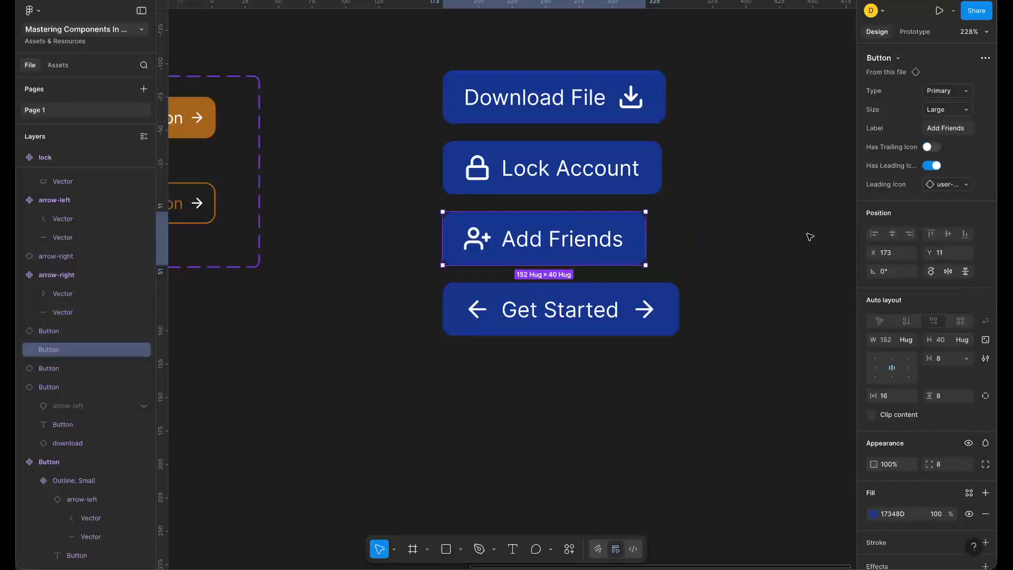
- Set the label of the Get Started button instance below Add Friends to See More
{"action": "left_click", "coordinate": [628, 311]}
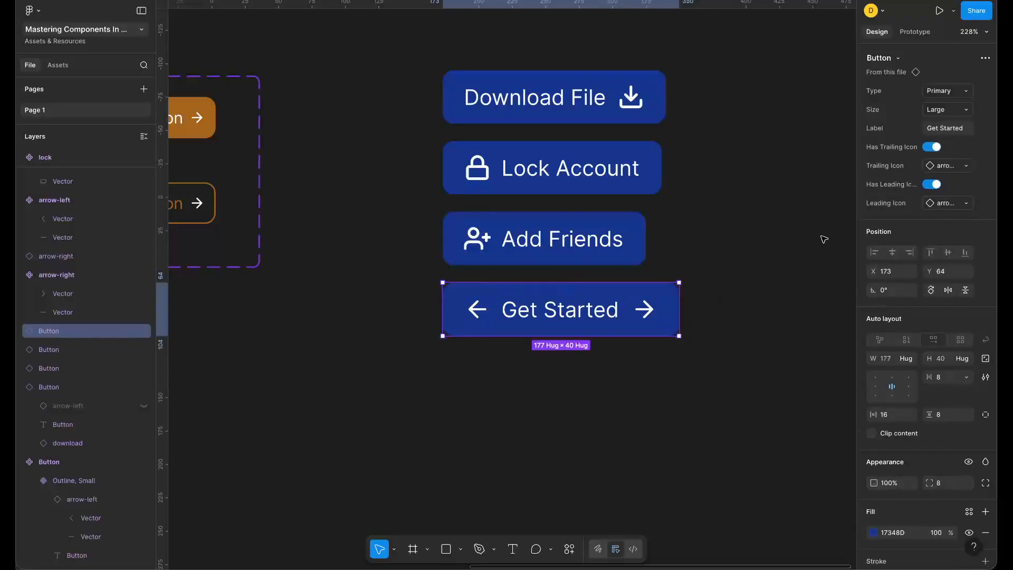
{"action": "left_click", "coordinate": [947, 127]}
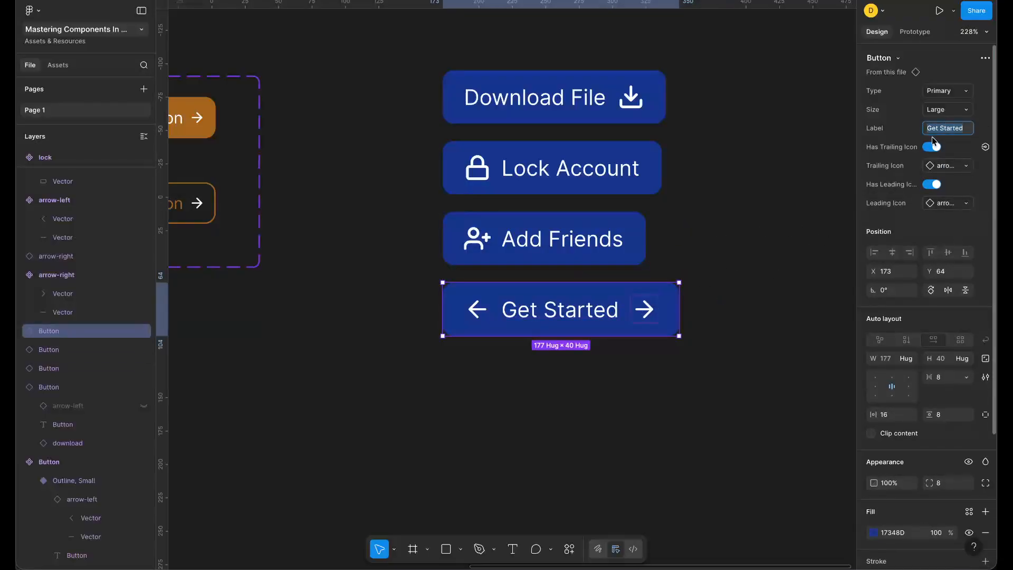
{"action": "scroll", "coordinate": [677, 225], "scroll_direction": "left", "scroll_amount": 15}
{"action": "scroll", "coordinate": [677, 226], "scroll_direction": "right", "scroll_amount": 12}
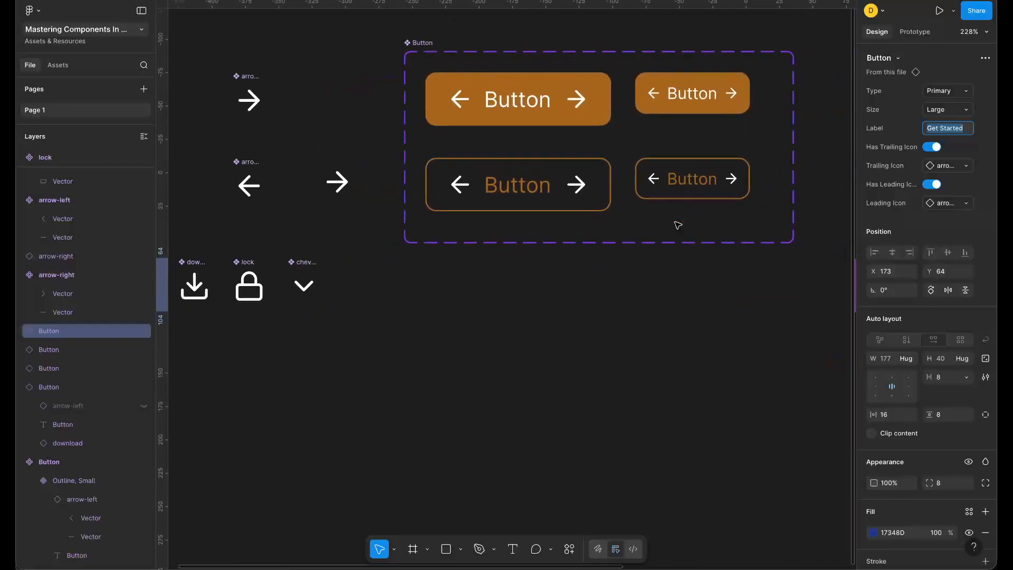
{"action": "type", "text": "Scrl"}
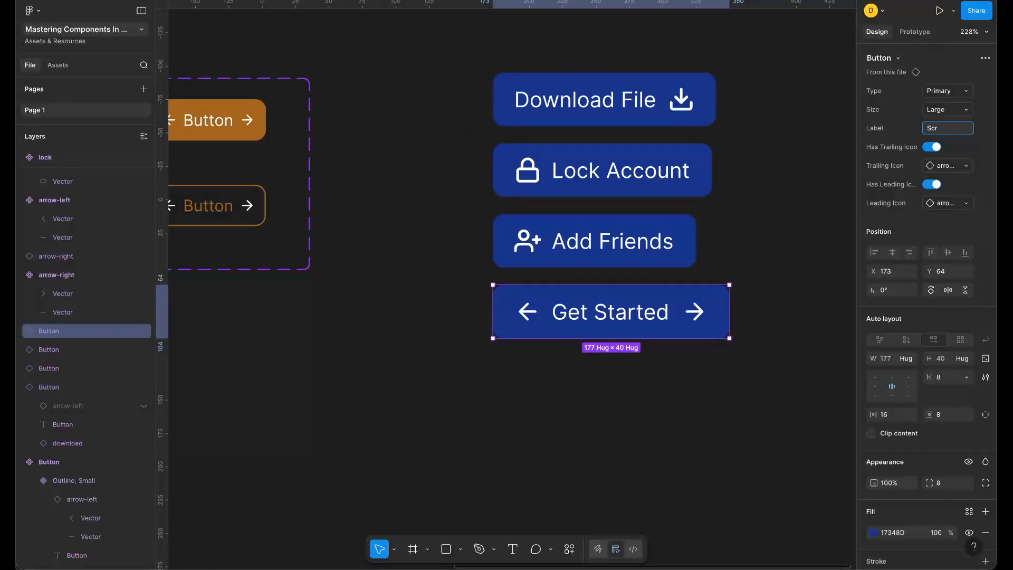
{"action": "key", "text": "ctrl+a"}
{"action": "type", "text": "See more"}
{"action": "key", "text": "BackSpace"}
{"action": "type", "text": "M"}
{"action": "key", "text": "Return"}
- Turn off the leading icon of the lowest button instance and swap its trailing icon for chevron-down
{"action": "left_click", "coordinate": [933, 184]}
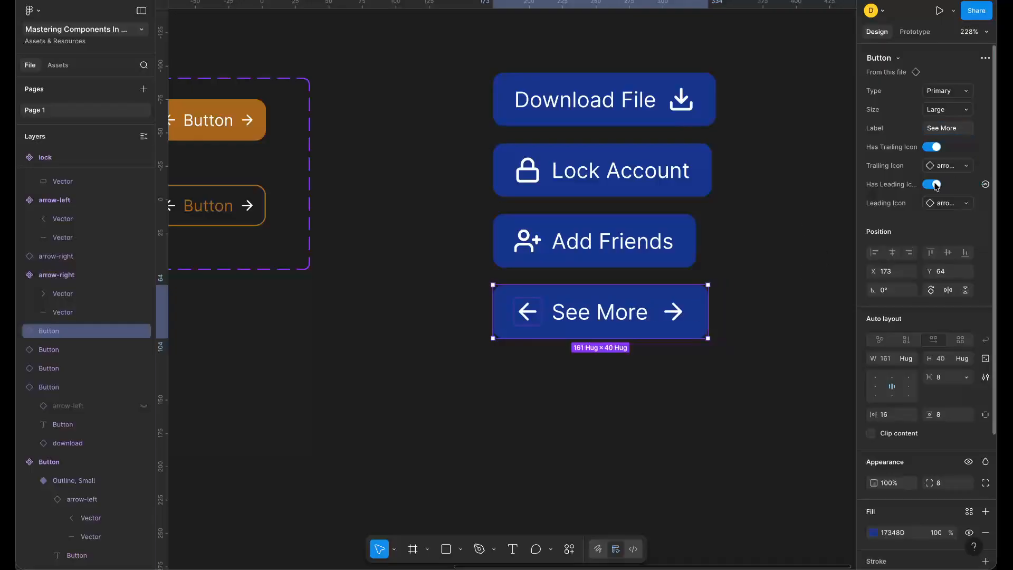
{"action": "left_click", "coordinate": [950, 169]}
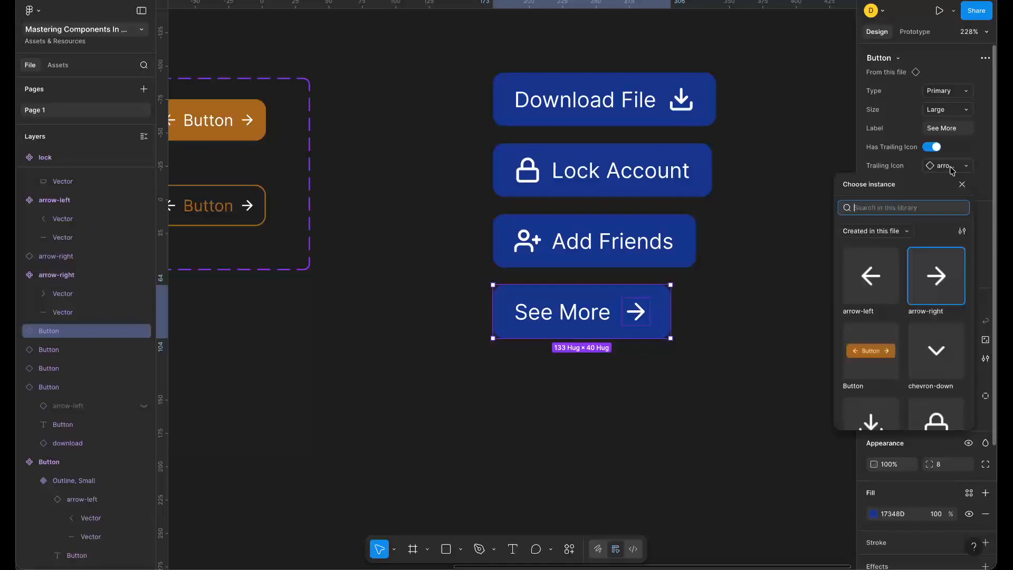
{"action": "left_click", "coordinate": [930, 350]}
- Set the label of the button instance with the chevron-down icon to Scroll Down
{"action": "left_click", "coordinate": [944, 129]}
{"action": "type", "text": "Scroll DOwn"}
{"action": "key", "text": "Return"}
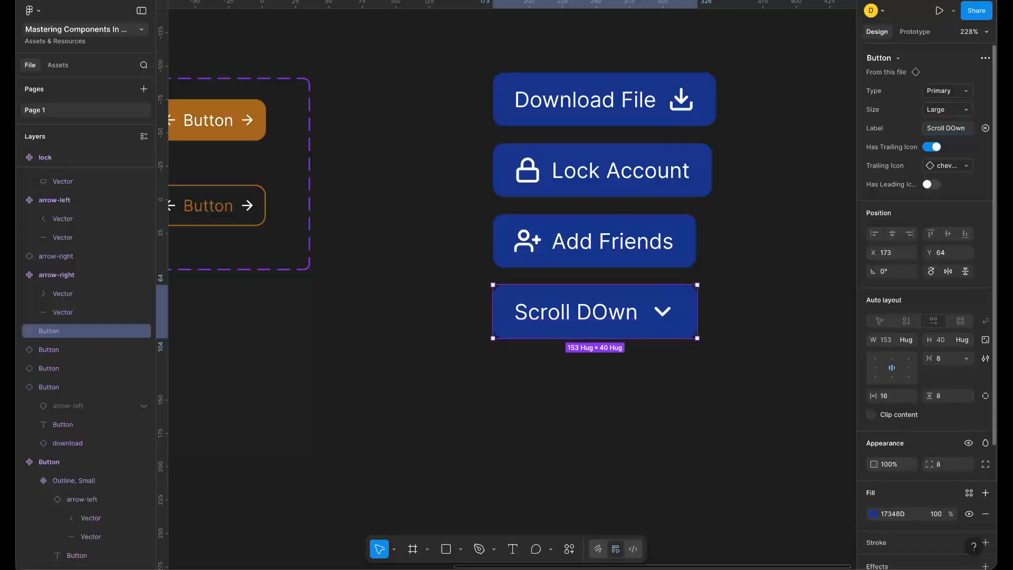
{"action": "left_click", "coordinate": [958, 129]}
{"action": "left_click", "coordinate": [953, 131]}
{"action": "key", "text": "BackSpace"}
{"action": "type", "text": "o"}
{"action": "key", "text": "Return"}
- Duplicate the four blue button instances, Download File to Scroll Down, as a second column beside the originals
{"action": "scroll", "coordinate": [557, 187], "scroll_direction": "down", "scroll_amount": 3}
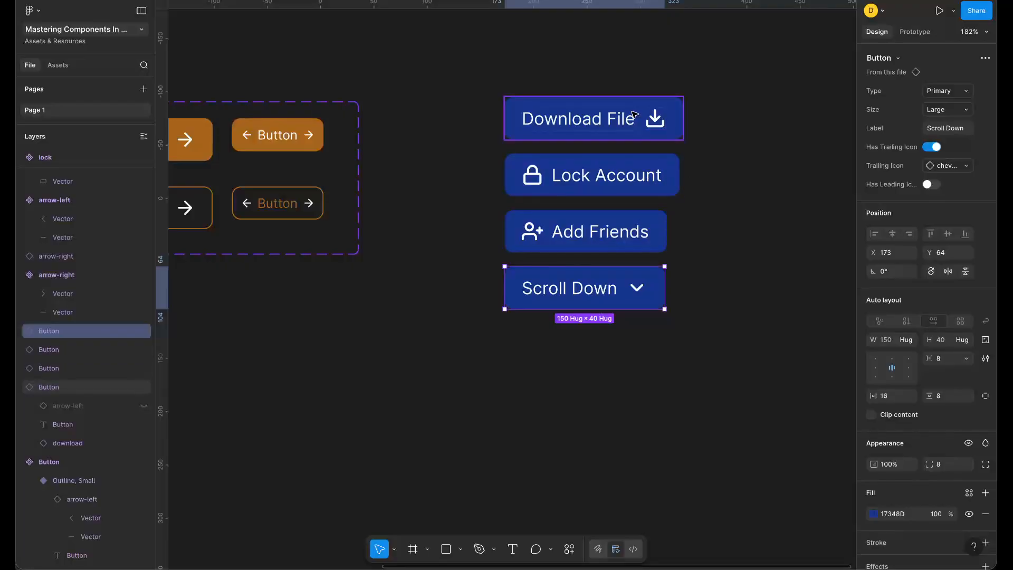
{"action": "scroll", "coordinate": [631, 317], "scroll_direction": "right", "scroll_amount": 4}
{"action": "scroll", "coordinate": [630, 317], "scroll_direction": "up", "scroll_amount": 1}
{"action": "left_click_drag", "start_coordinate": [632, 343], "coordinate": [443, 123]}
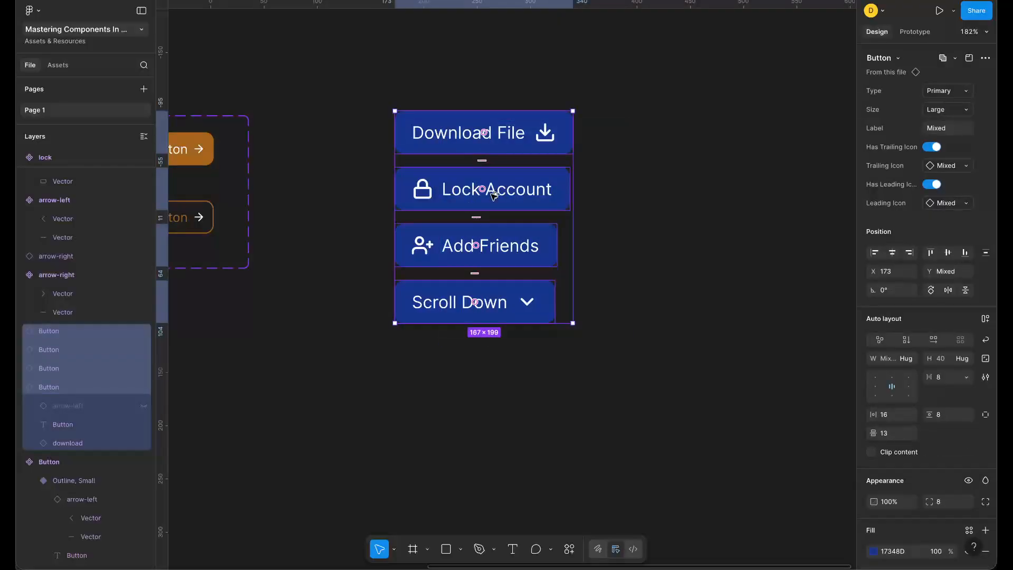
{"action": "left_click_drag", "start_coordinate": [579, 198], "coordinate": [697, 188], "text": "alt"}
{"action": "scroll", "coordinate": [739, 174], "scroll_direction": "right", "scroll_amount": 3}
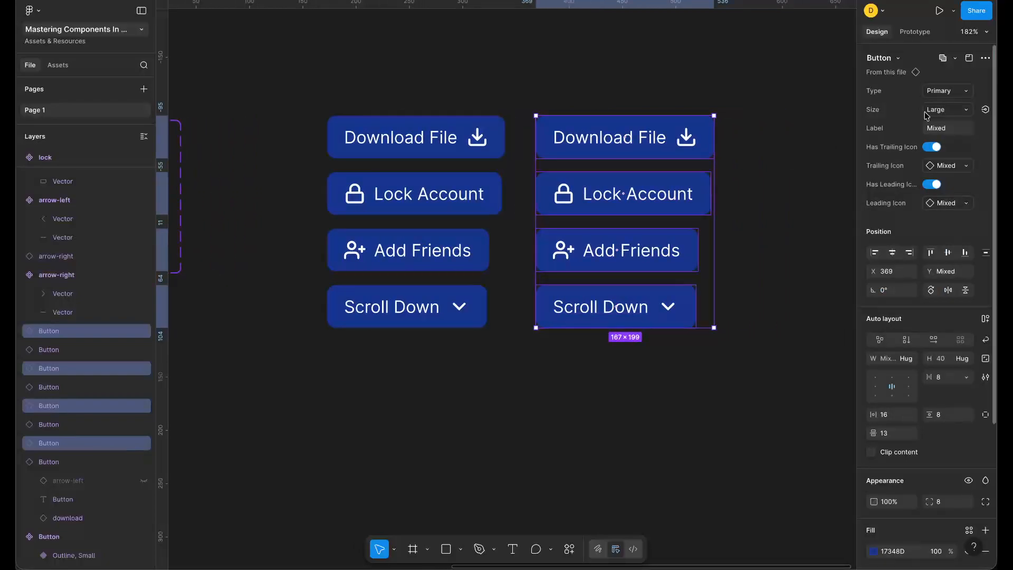
- Set the size of the four duplicated button instances to Small
{"action": "left_click", "coordinate": [962, 91]}
{"action": "left_click", "coordinate": [962, 91]}
{"action": "left_click", "coordinate": [961, 109]}
{"action": "left_click", "coordinate": [956, 125]}
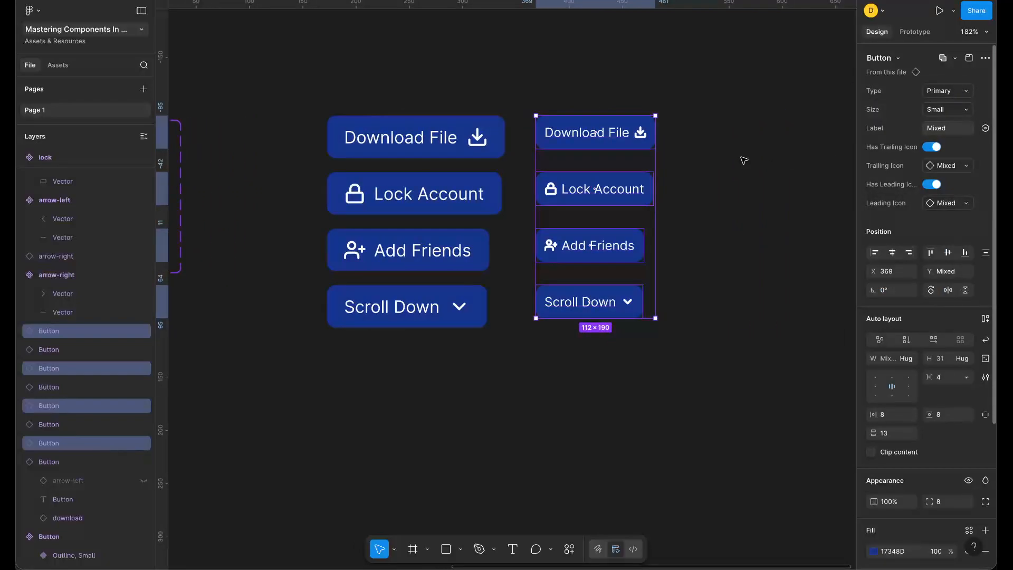
{"action": "scroll", "coordinate": [692, 168], "scroll_direction": "up", "scroll_amount": 2}
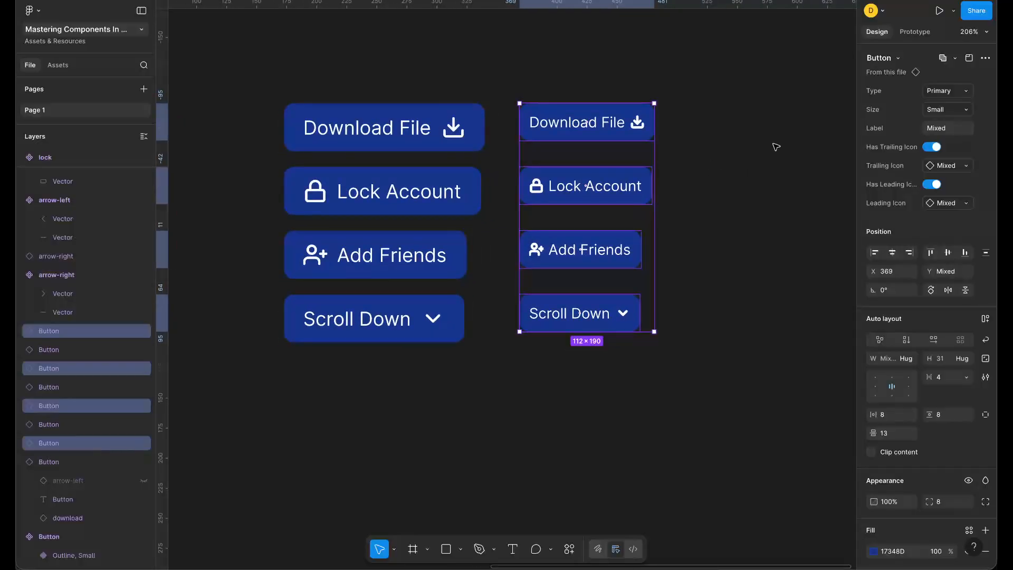
- Try the Outline type on the four duplicated buttons, and return them to the Primary type and Large size
{"action": "left_click", "coordinate": [953, 92]}
{"action": "left_click", "coordinate": [933, 105]}
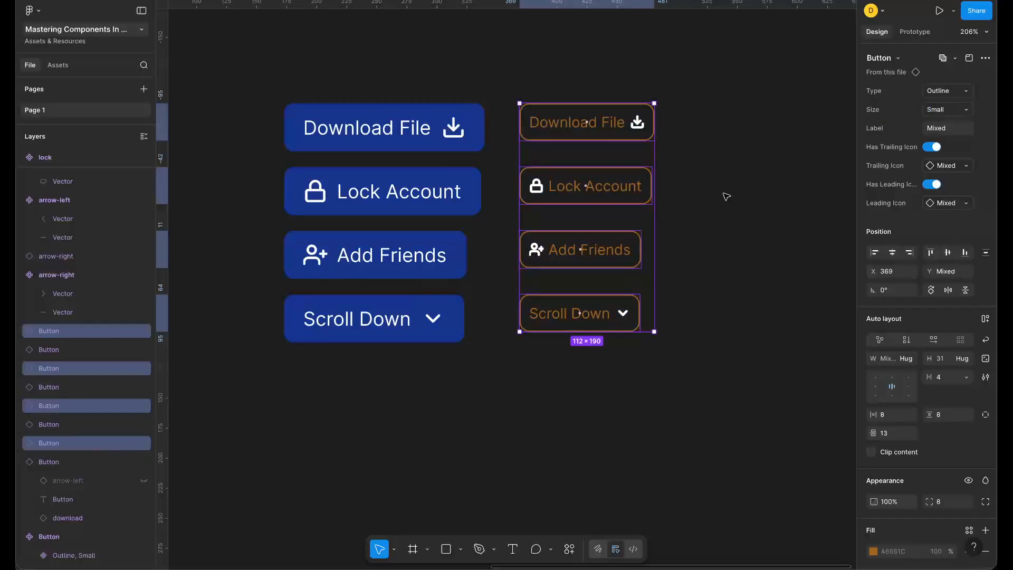
{"action": "left_click", "coordinate": [947, 91]}
{"action": "left_click", "coordinate": [930, 78]}
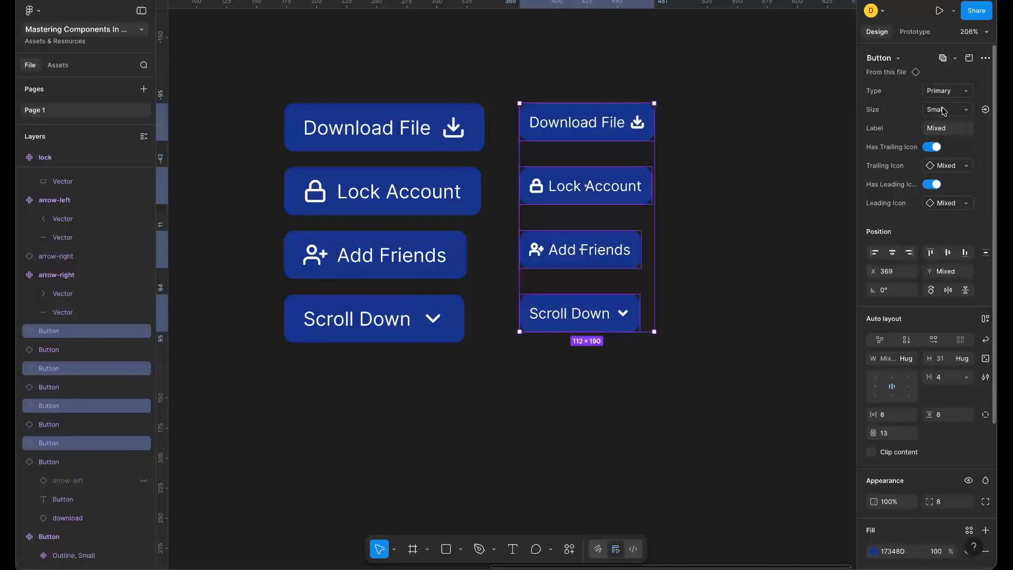
{"action": "left_click", "coordinate": [948, 109]}
{"action": "left_click", "coordinate": [939, 91]}
- Set the type of the four duplicated button instances to Outline
{"action": "left_click", "coordinate": [948, 90]}
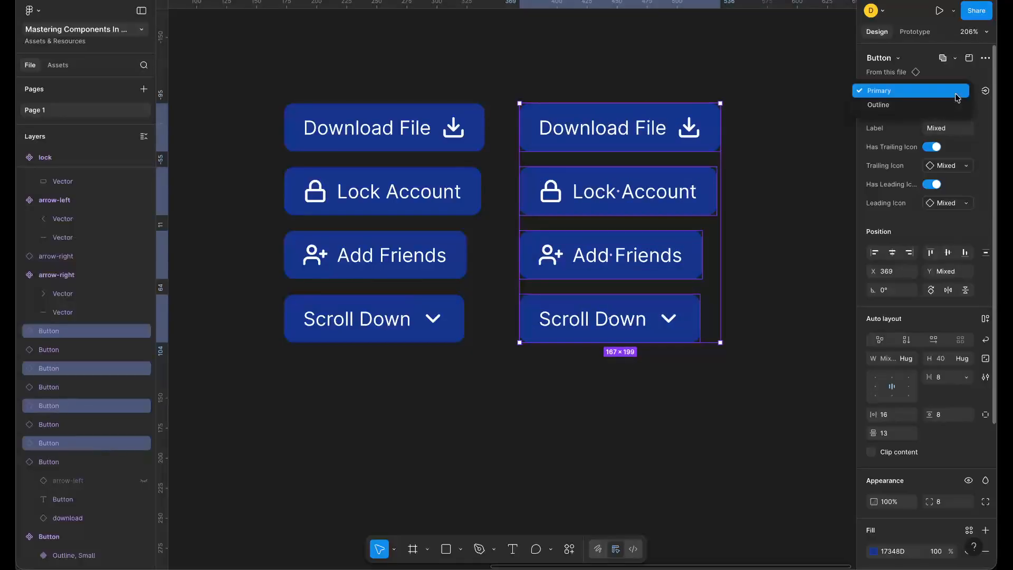
{"action": "left_click", "coordinate": [939, 104]}
{"action": "scroll", "coordinate": [794, 241], "scroll_direction": "down", "scroll_amount": 3}
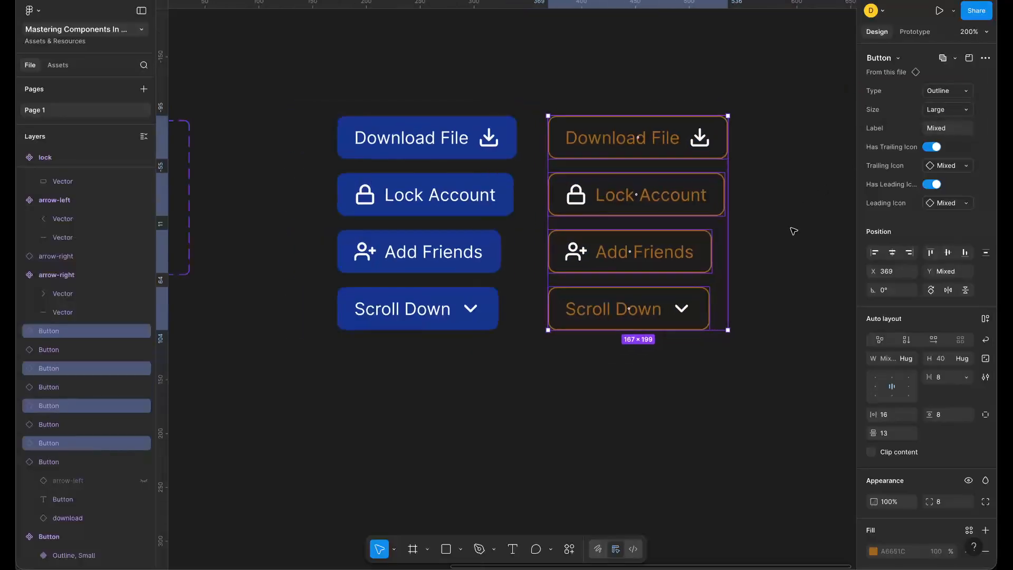
- Recolour the white icons of the four outline buttons to the page's orange, A6651C, and deselect the buttons
{"action": "scroll", "coordinate": [752, 241], "scroll_direction": "right", "scroll_amount": 2}
{"action": "scroll", "coordinate": [753, 241], "scroll_direction": "down", "scroll_amount": 2}
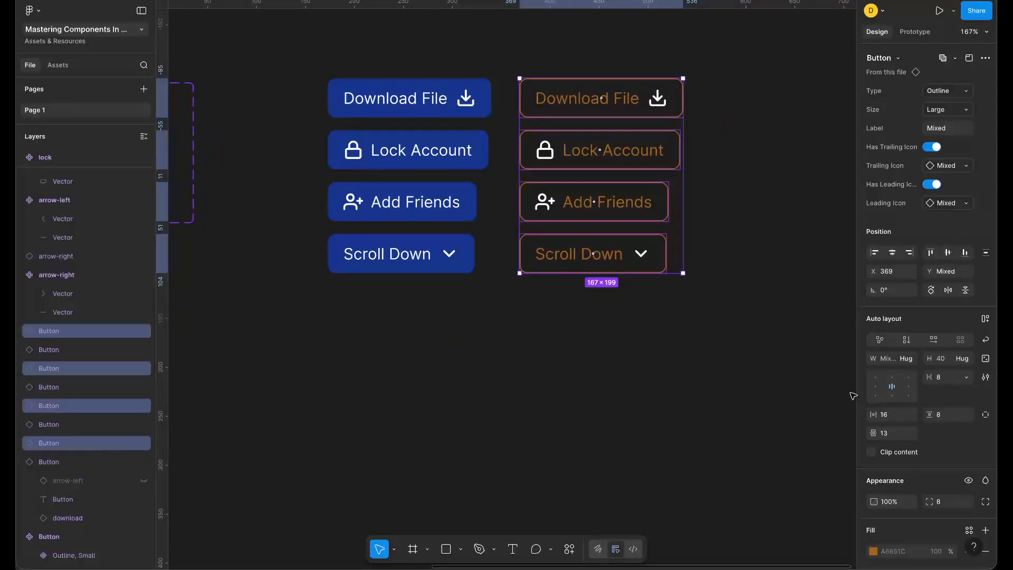
{"action": "scroll", "coordinate": [924, 447], "scroll_direction": "down", "scroll_amount": 3}
{"action": "scroll", "coordinate": [924, 447], "scroll_direction": "down", "scroll_amount": 2}
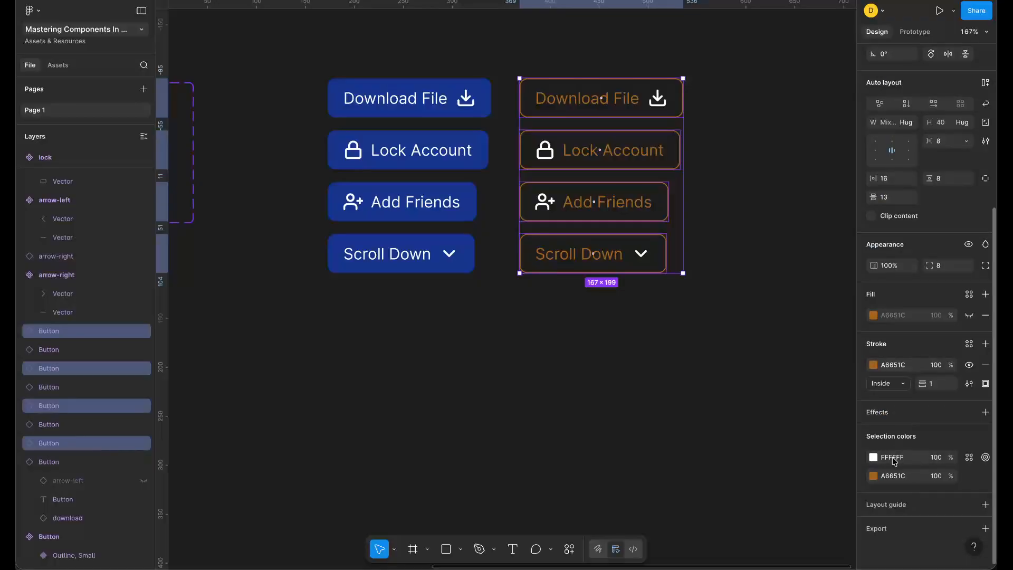
{"action": "left_click", "coordinate": [874, 457]}
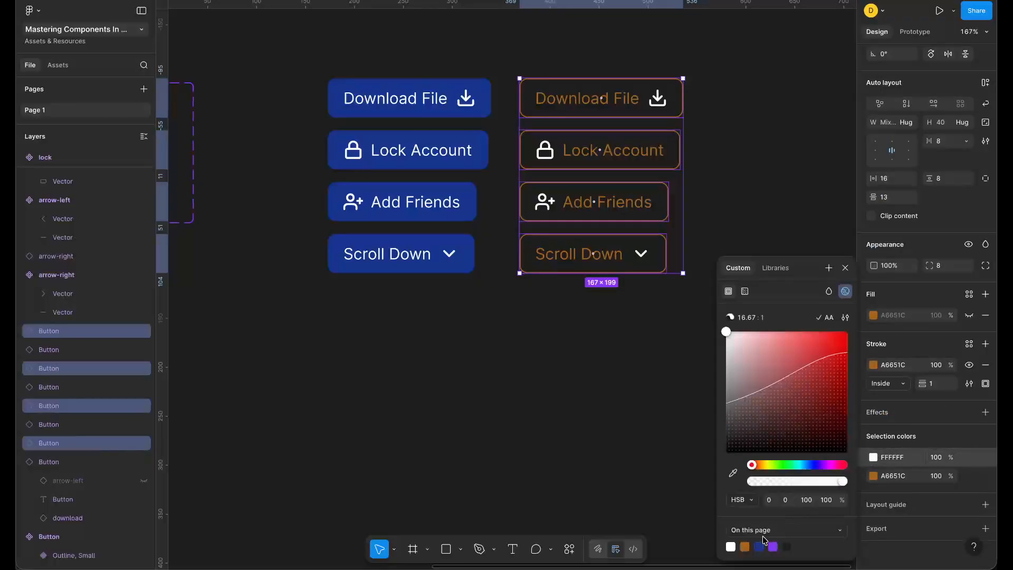
{"action": "left_click", "coordinate": [745, 547]}
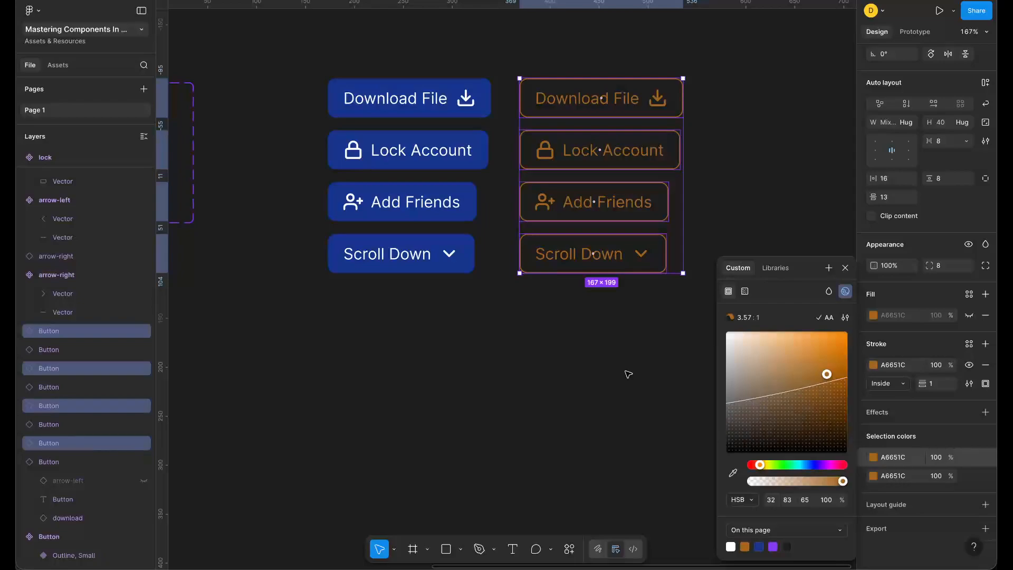
{"action": "left_click", "coordinate": [628, 374]}
- Review the blue and outline button instances alongside the parent Button component set
{"action": "scroll", "coordinate": [629, 374], "scroll_direction": "up", "scroll_amount": 1}
{"action": "scroll", "coordinate": [629, 374], "scroll_direction": "up", "scroll_amount": 1}
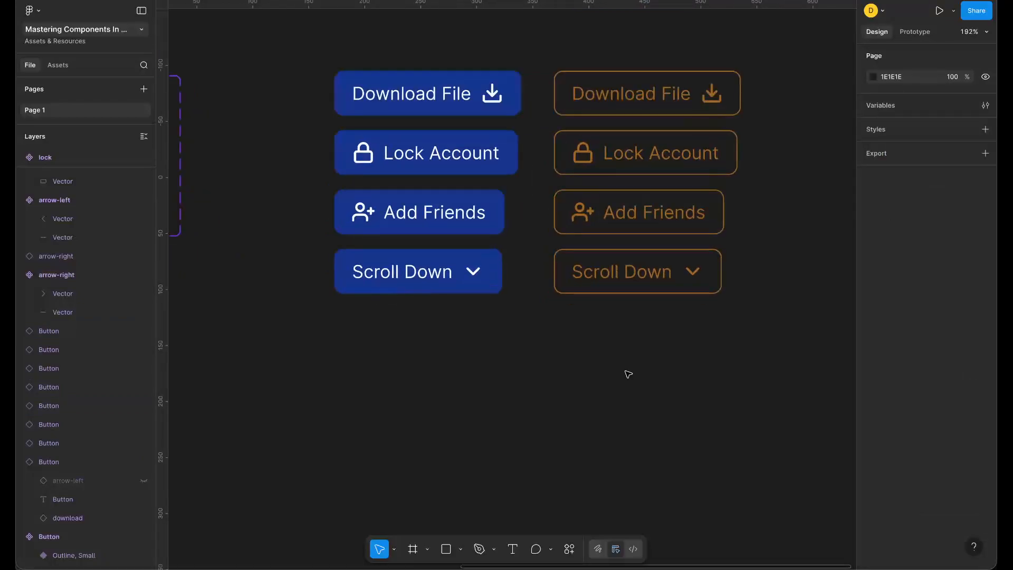
{"action": "scroll", "coordinate": [629, 374], "scroll_direction": "down", "scroll_amount": 3}
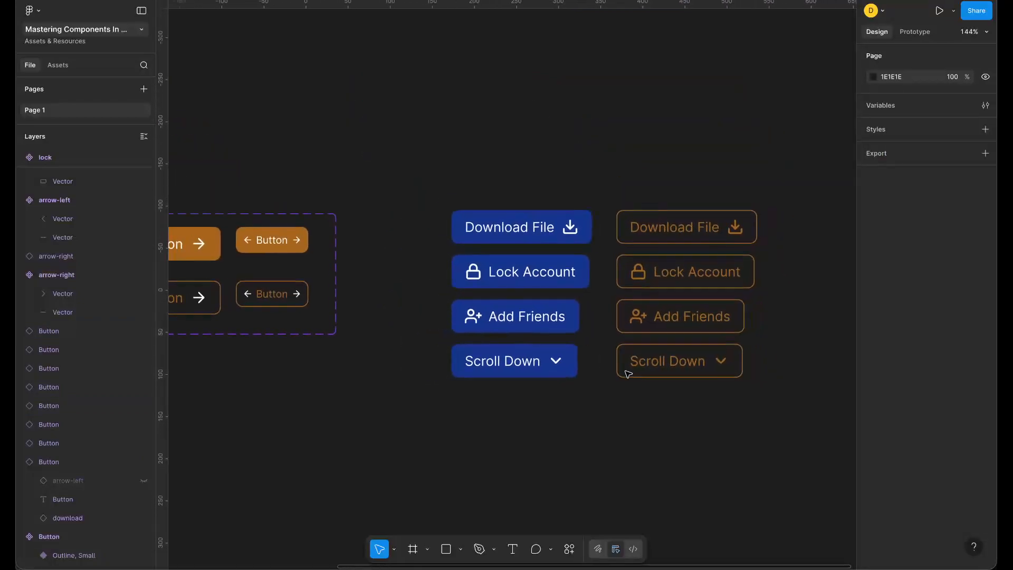
{"action": "scroll", "coordinate": [629, 374], "scroll_direction": "down", "scroll_amount": 2}
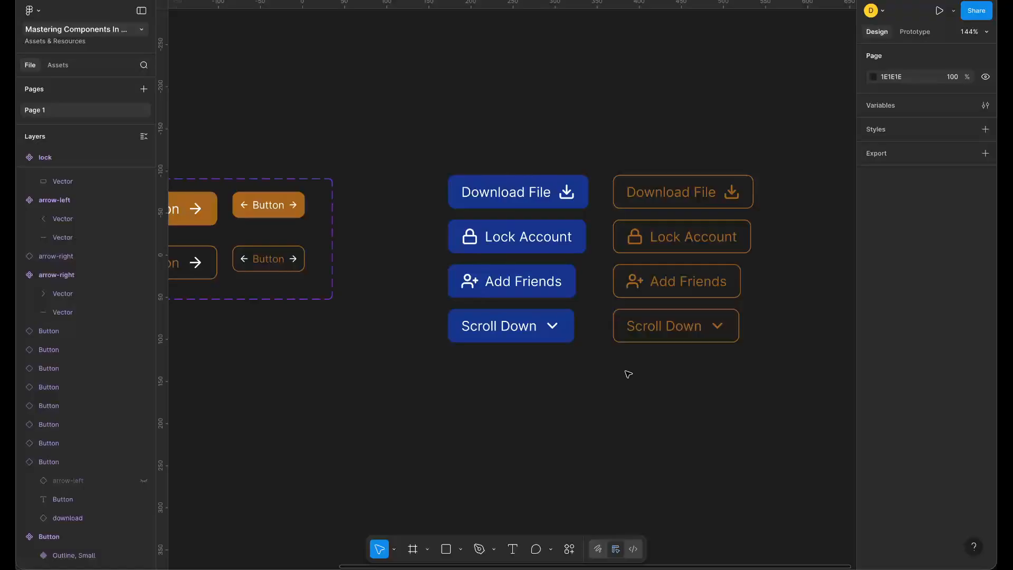
{"action": "scroll", "coordinate": [628, 374], "scroll_direction": "left", "scroll_amount": 5}
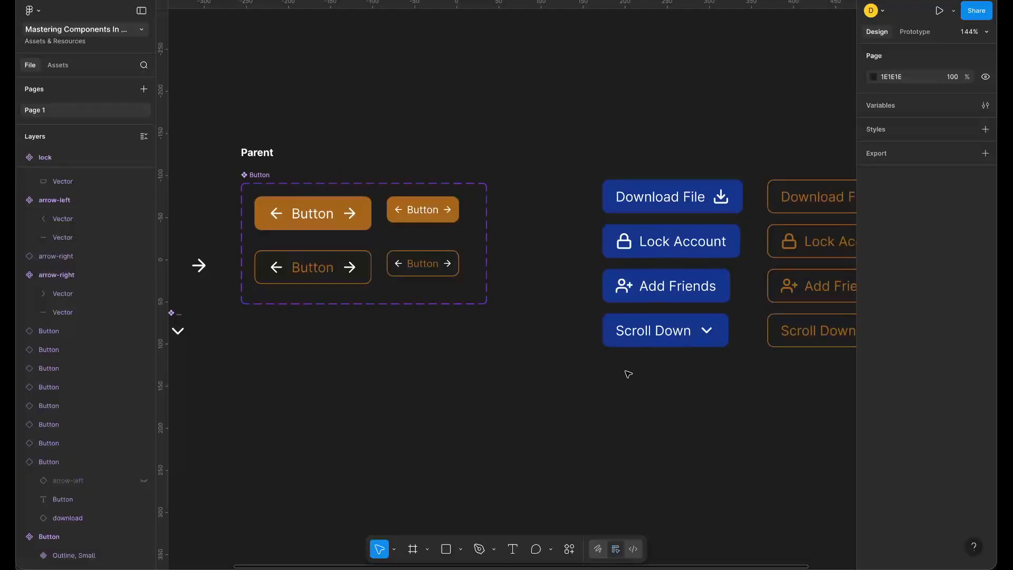
{"action": "scroll", "coordinate": [629, 375], "scroll_direction": "down", "scroll_amount": 2}
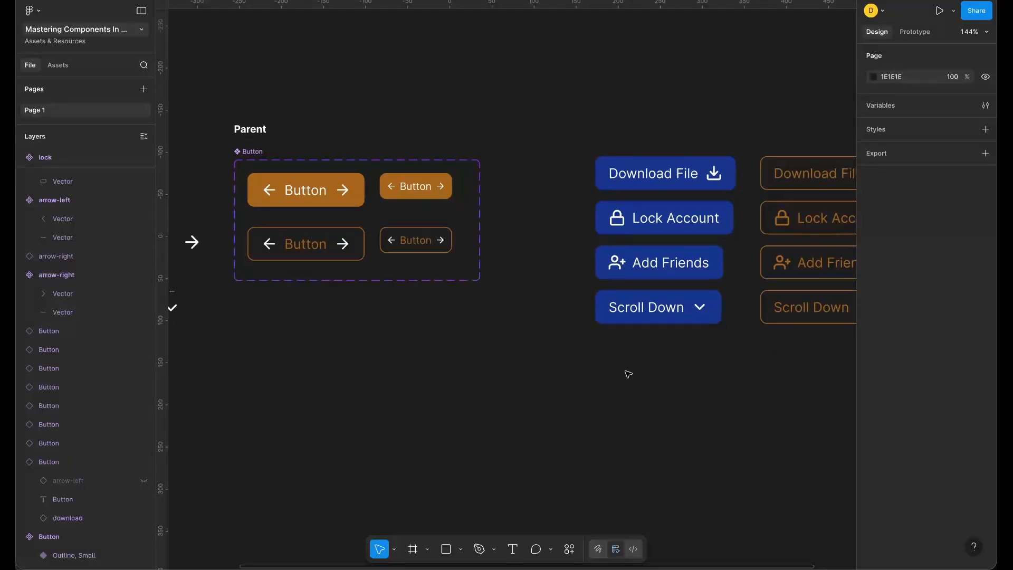
{"action": "scroll", "coordinate": [628, 374], "scroll_direction": "right", "scroll_amount": 1}
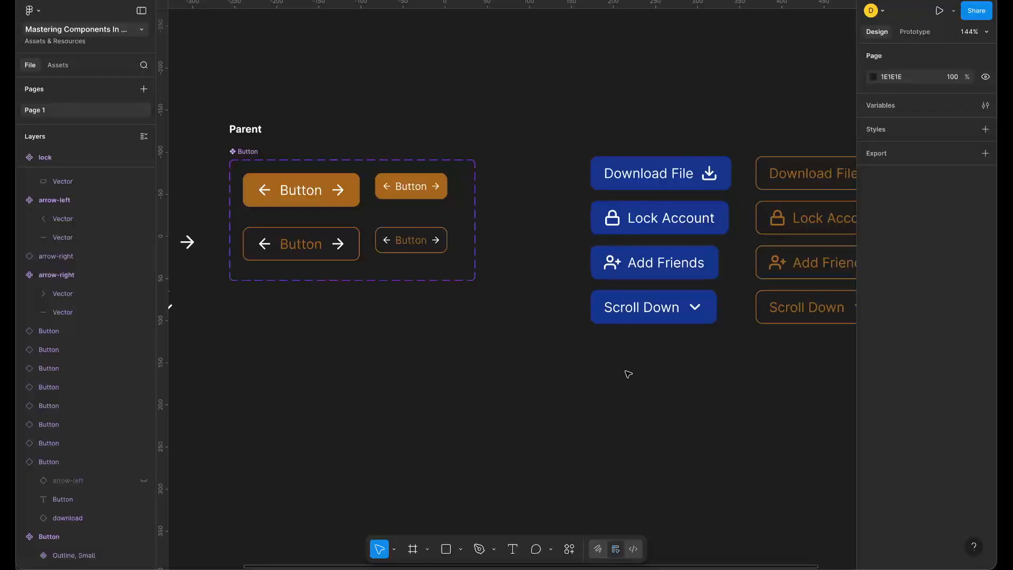
{"action": "scroll", "coordinate": [628, 374], "scroll_direction": "down", "scroll_amount": 8}
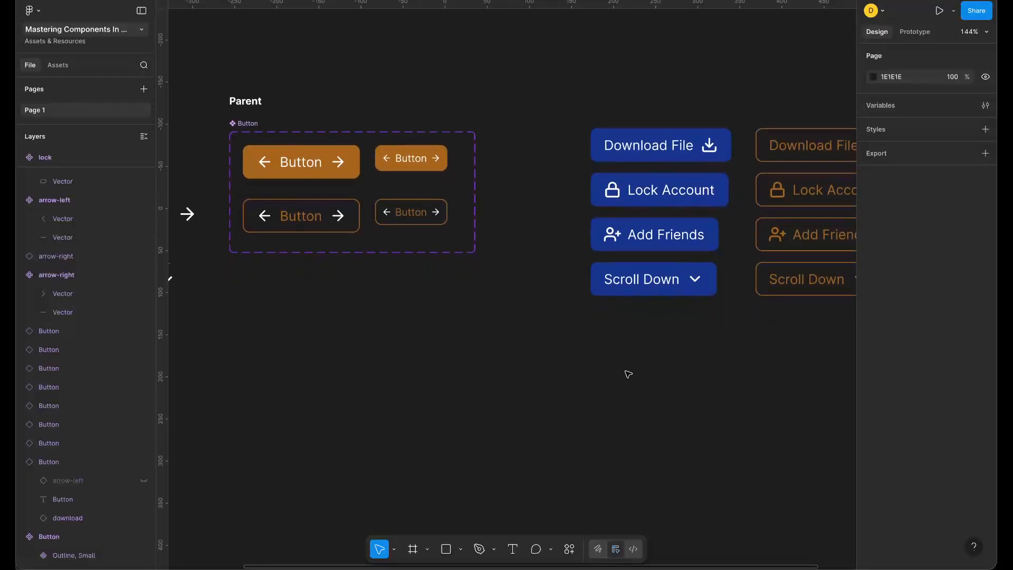
{"action": "scroll", "coordinate": [628, 375], "scroll_direction": "down", "scroll_amount": 6}
{"action": "scroll", "coordinate": [628, 374], "scroll_direction": "right", "scroll_amount": 2}
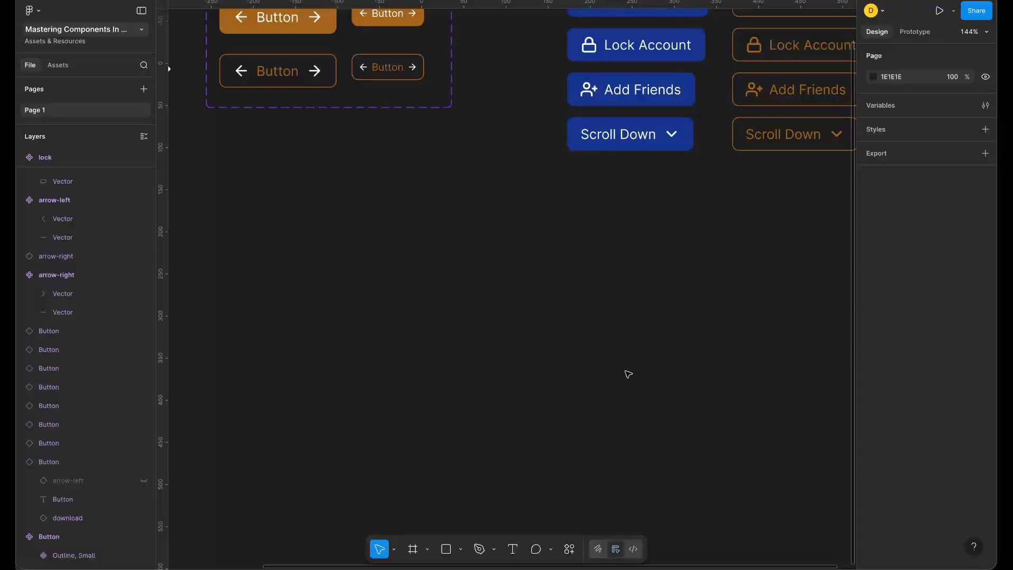
{"action": "scroll", "coordinate": [628, 374], "scroll_direction": "up", "scroll_amount": 5}
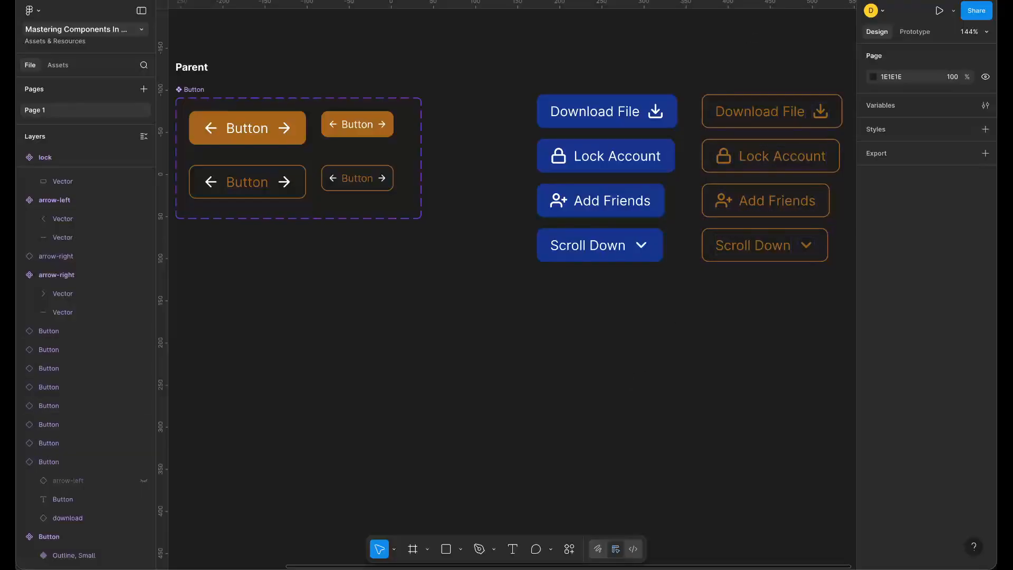
{"action": "left_click", "coordinate": [673, 1]}
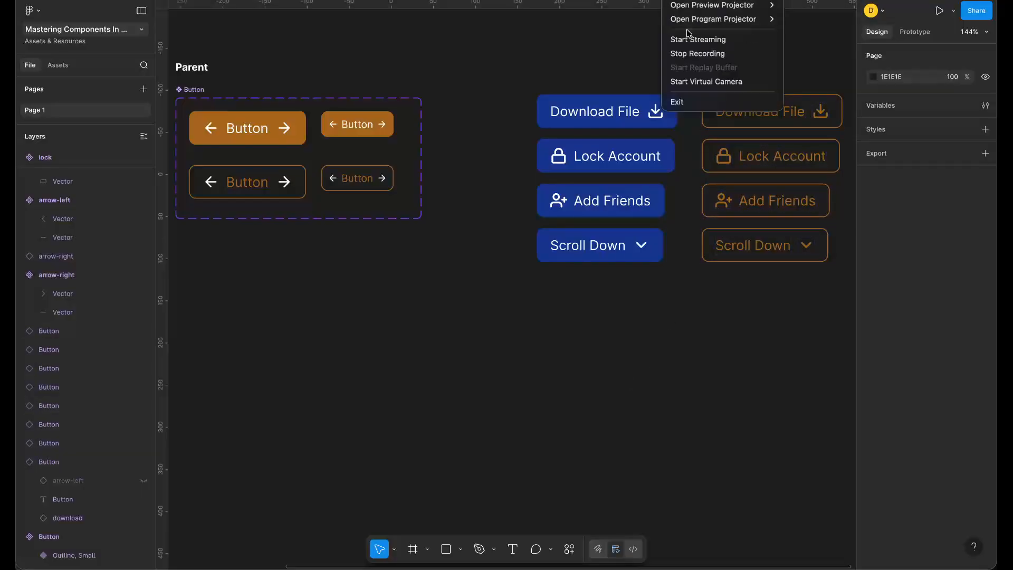